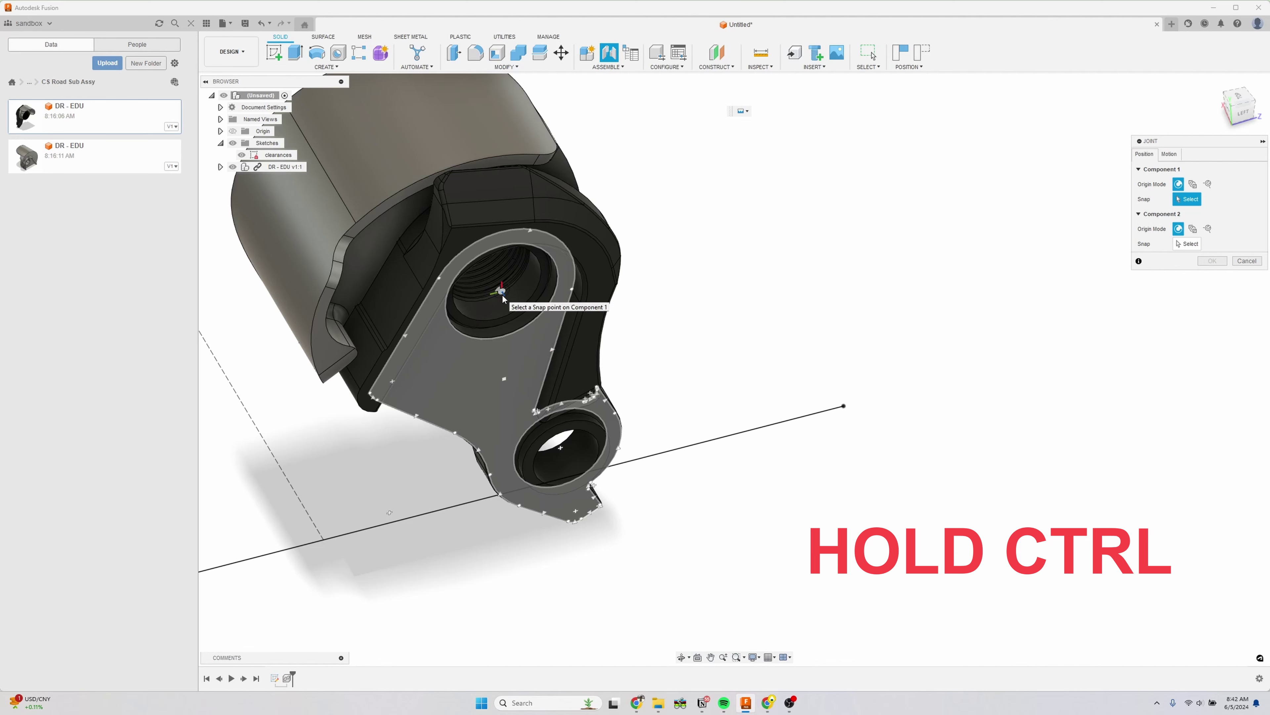
- Joint the hanger dropout's large bore centre to the near endpoint of the solid axle line, flipping its direction
{"action": "left_click", "coordinate": [502, 296], "text": "ctrl"}
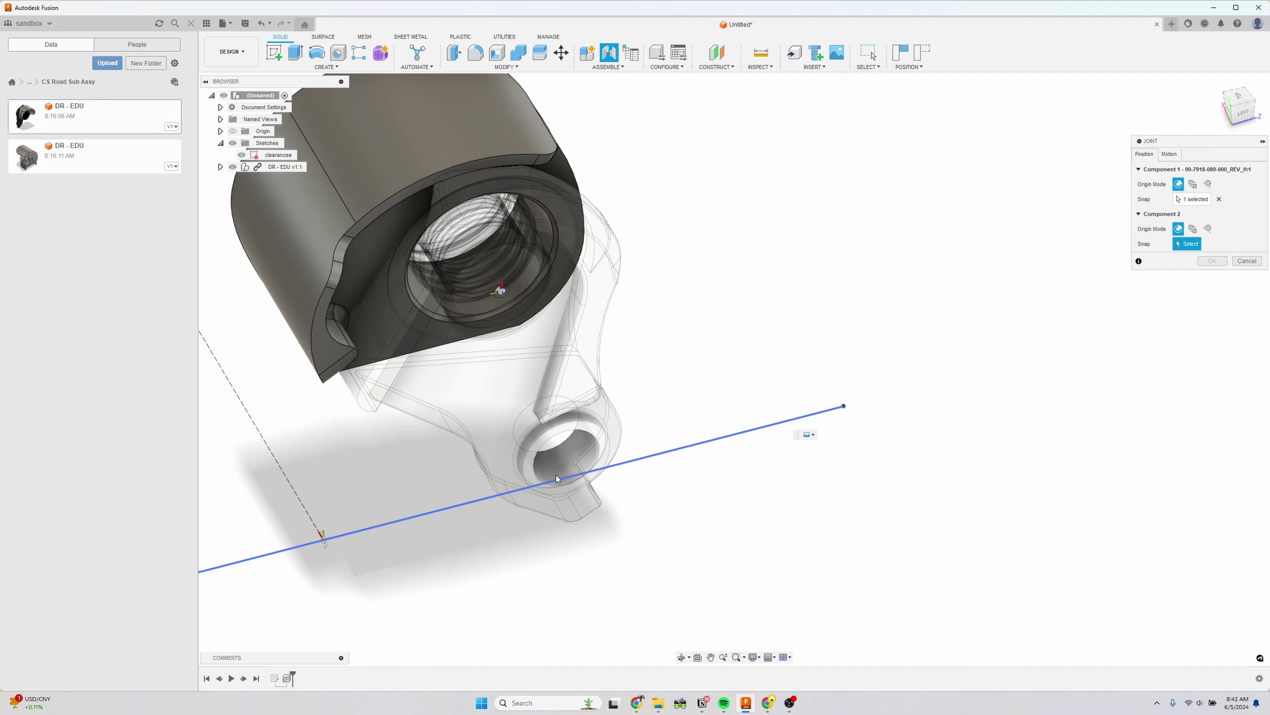
{"action": "left_click", "coordinate": [841, 408]}
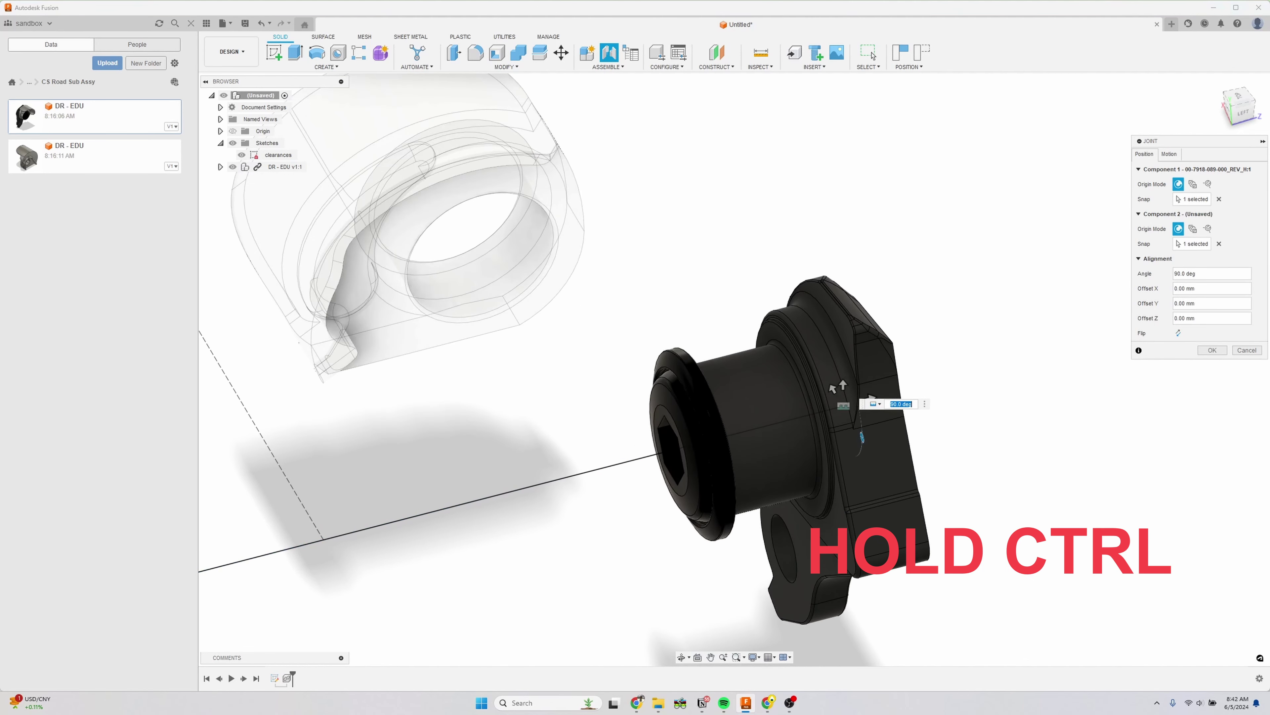
{"action": "left_click", "coordinate": [1178, 333]}
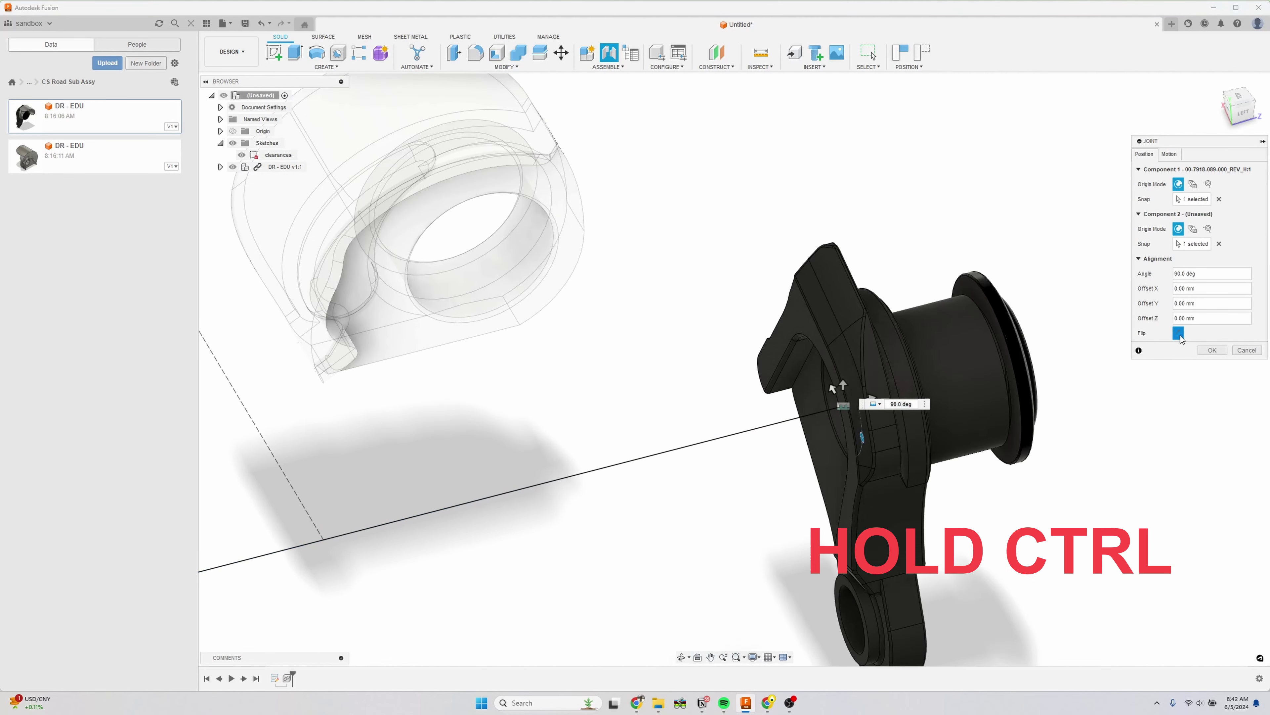
{"action": "left_click", "coordinate": [1213, 350]}
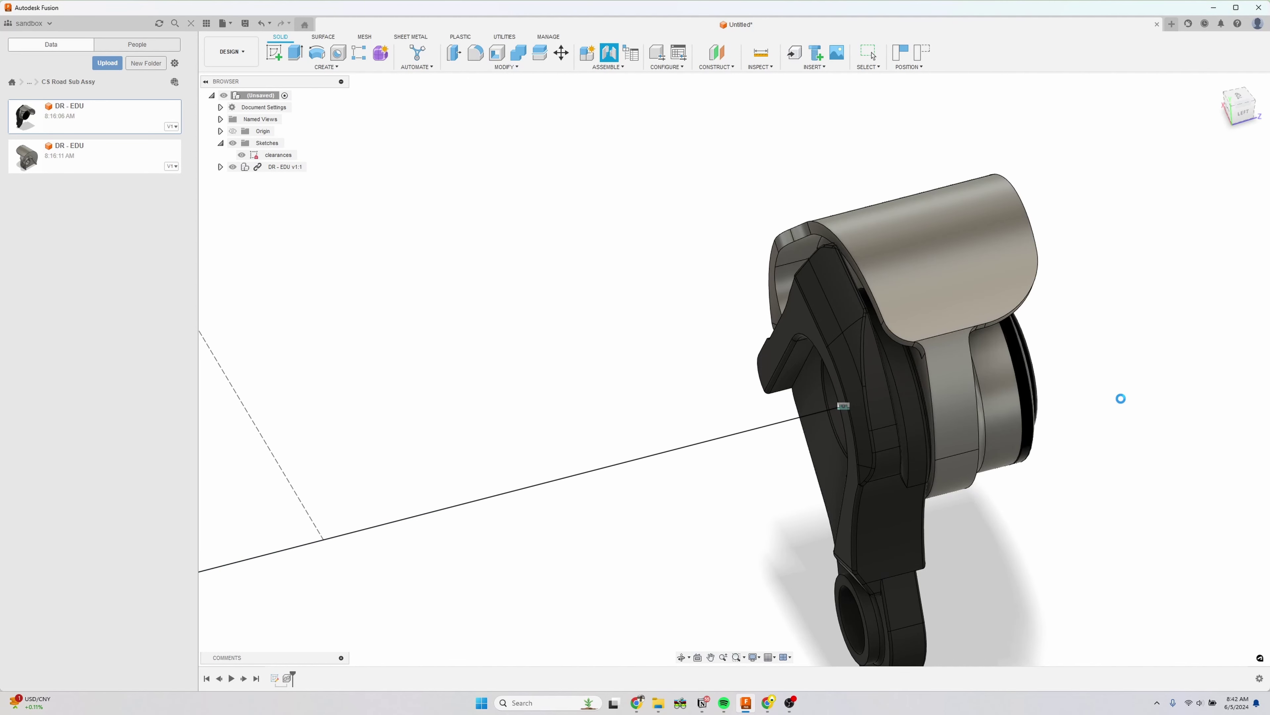
- Insert the second DR - EDU dropout from the CS Road Sub Assy folder into the design
{"action": "scroll", "coordinate": [1103, 416], "scroll_direction": "down", "scroll_amount": 5}
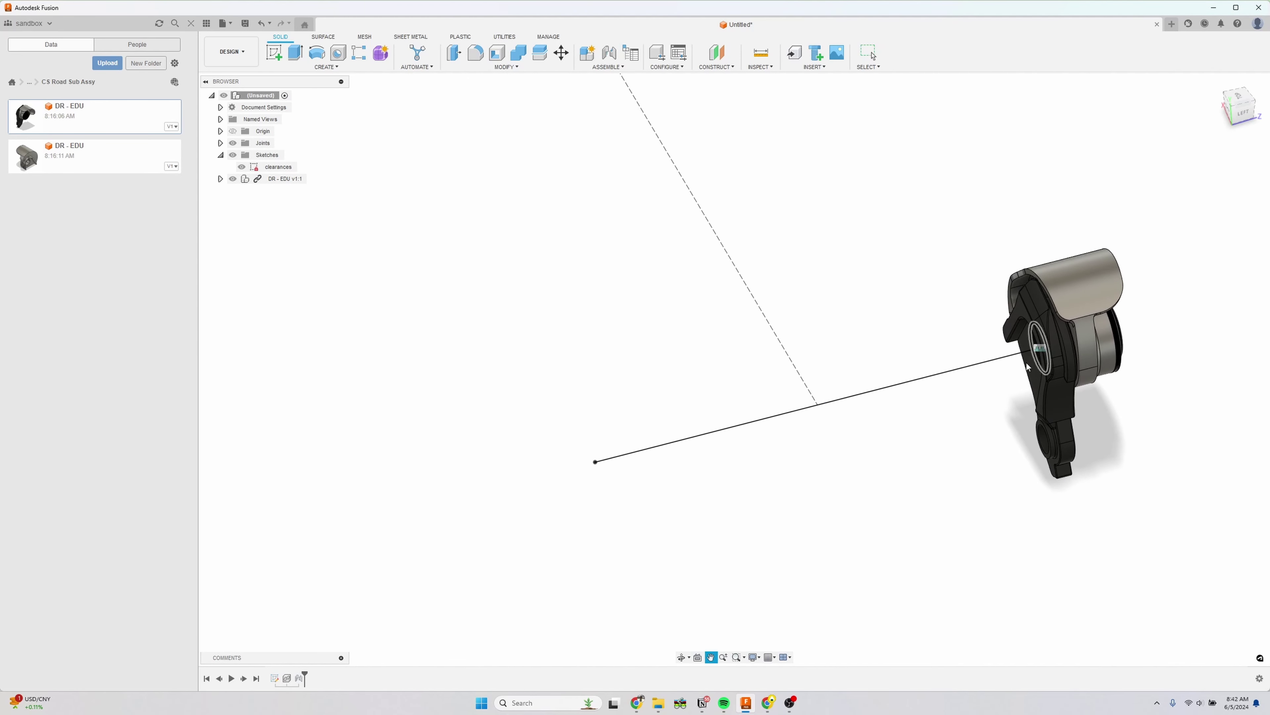
{"action": "left_click", "coordinate": [156, 172]}
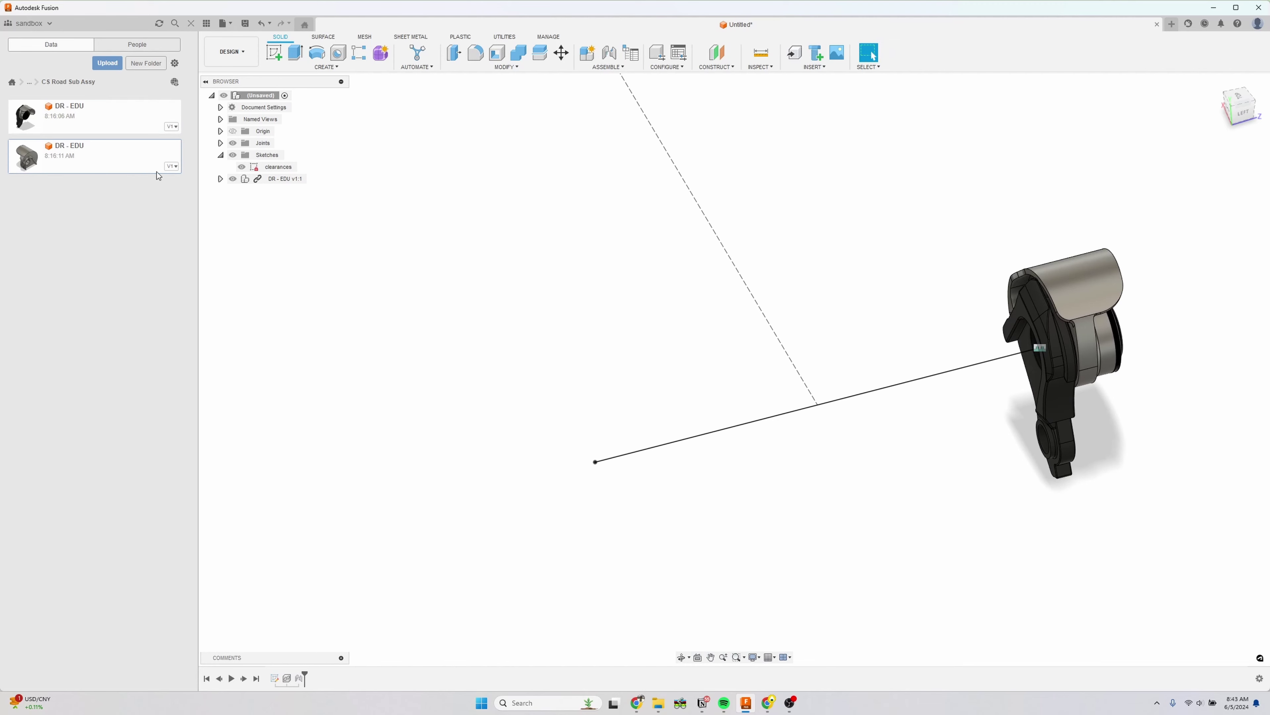
{"action": "left_click_drag", "start_coordinate": [148, 165], "coordinate": [492, 269]}
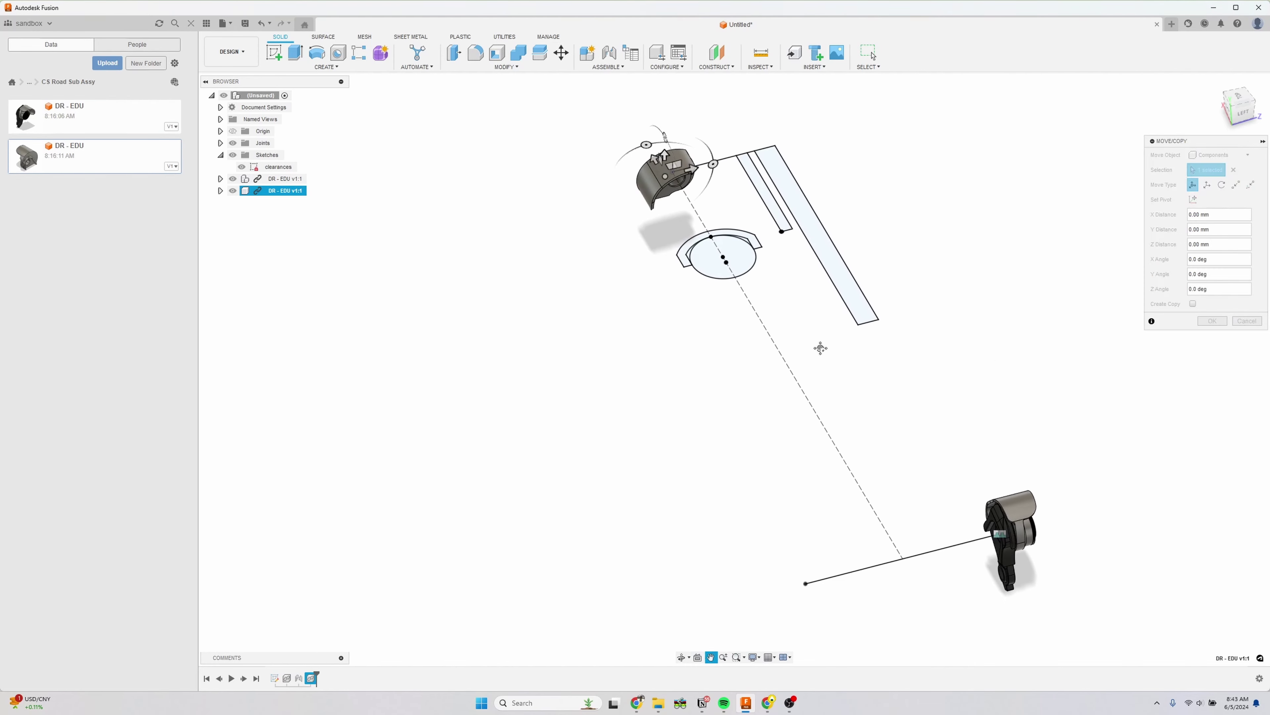
{"action": "middle_click_drag", "start_coordinate": [687, 188], "coordinate": [740, 271], "text": "shift"}
{"action": "left_click", "coordinate": [1212, 321]}
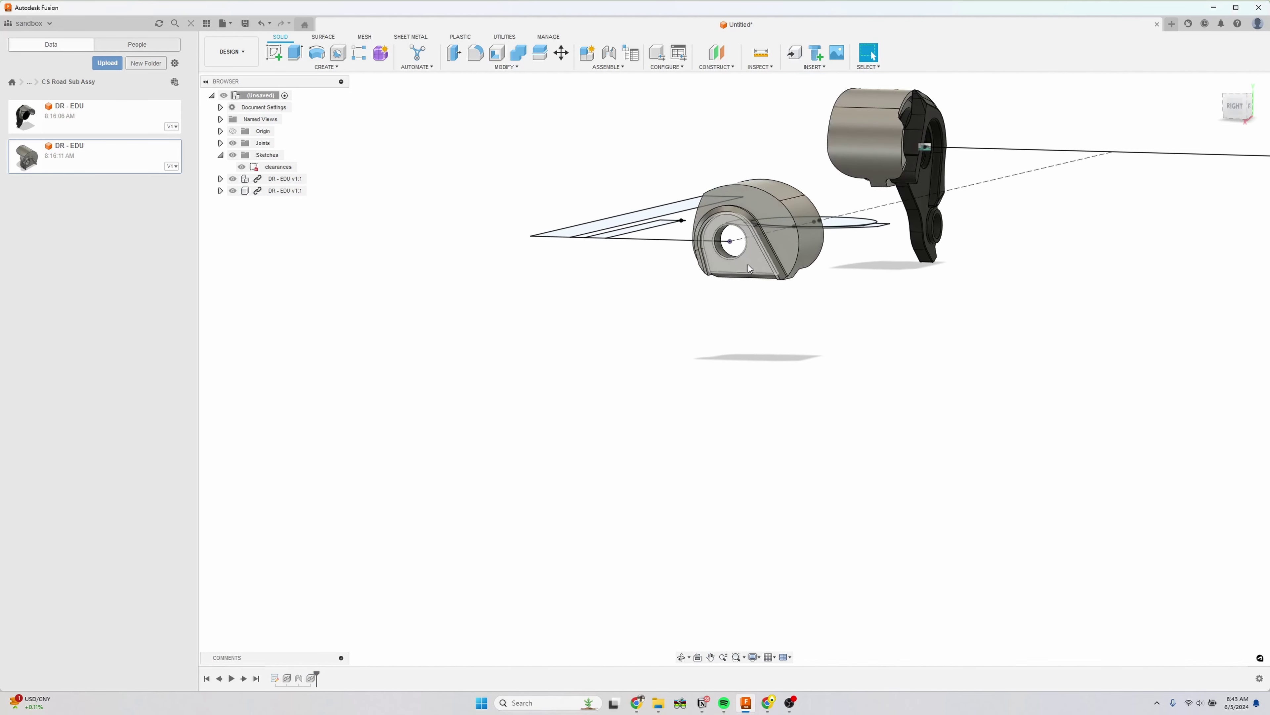
- Joint the second dropout's hole centre on its recessed face to the free endpoint of the axle line, toggling the flip direction
{"action": "key", "text": "j"}
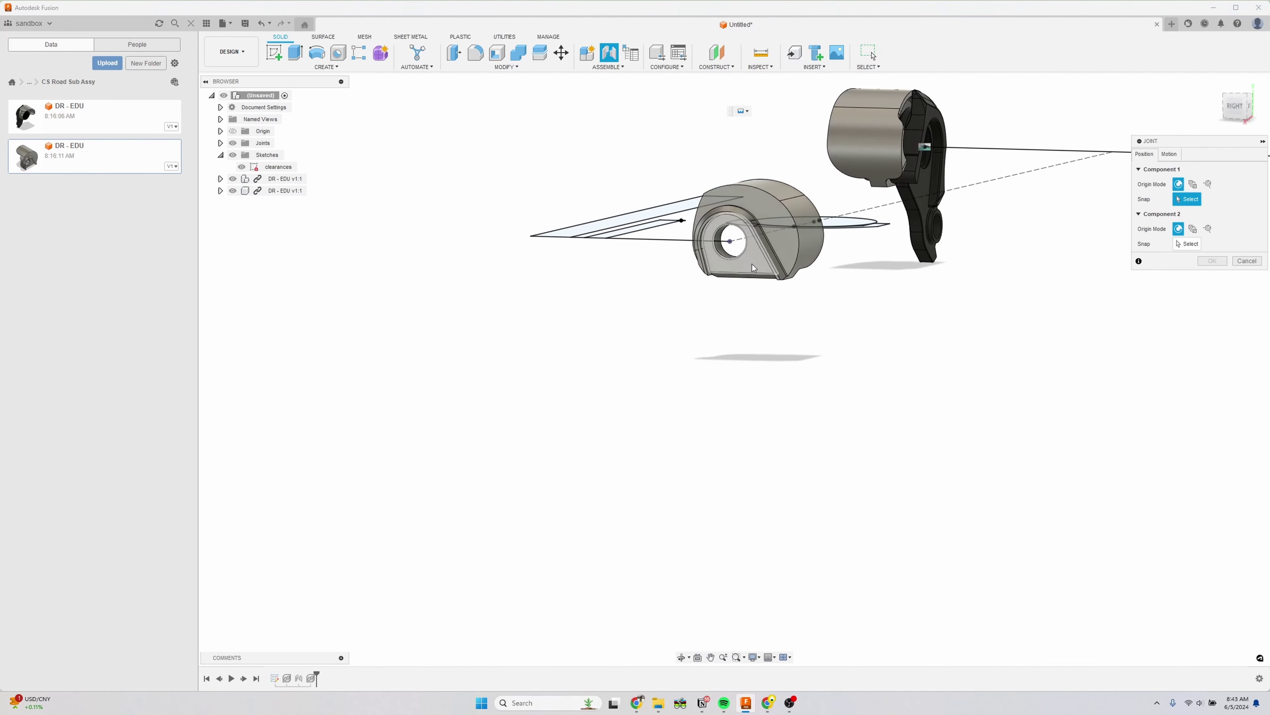
{"action": "scroll", "coordinate": [754, 366], "scroll_direction": "up", "scroll_amount": 3}
{"action": "middle_click_drag", "start_coordinate": [790, 325], "coordinate": [795, 400]}
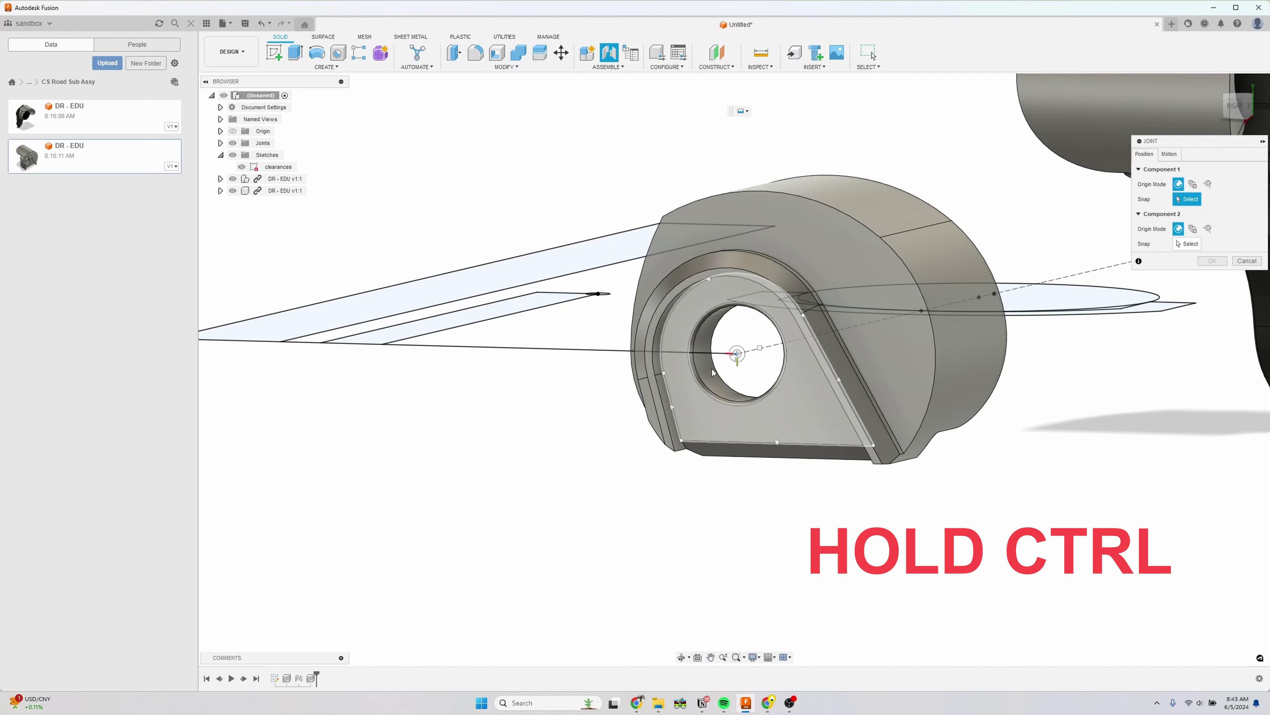
{"action": "scroll", "coordinate": [706, 380], "scroll_direction": "up", "scroll_amount": 4}
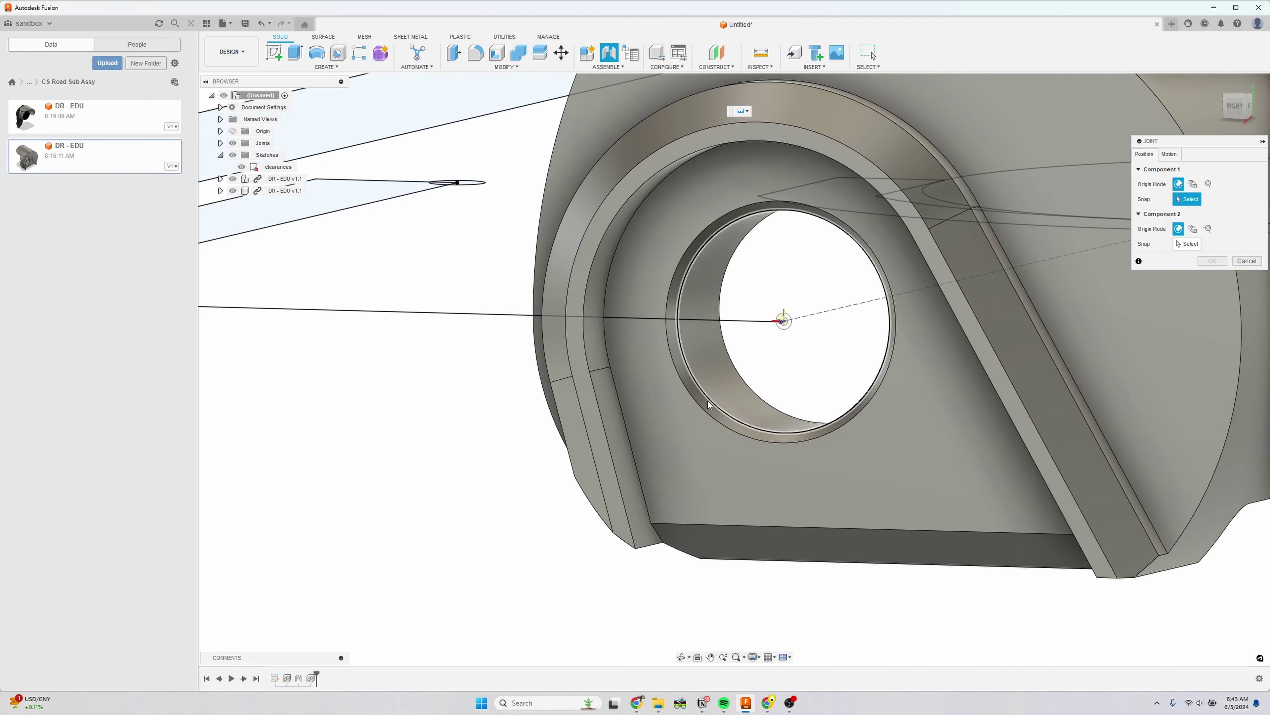
{"action": "scroll", "coordinate": [699, 403], "scroll_direction": "down", "scroll_amount": 5}
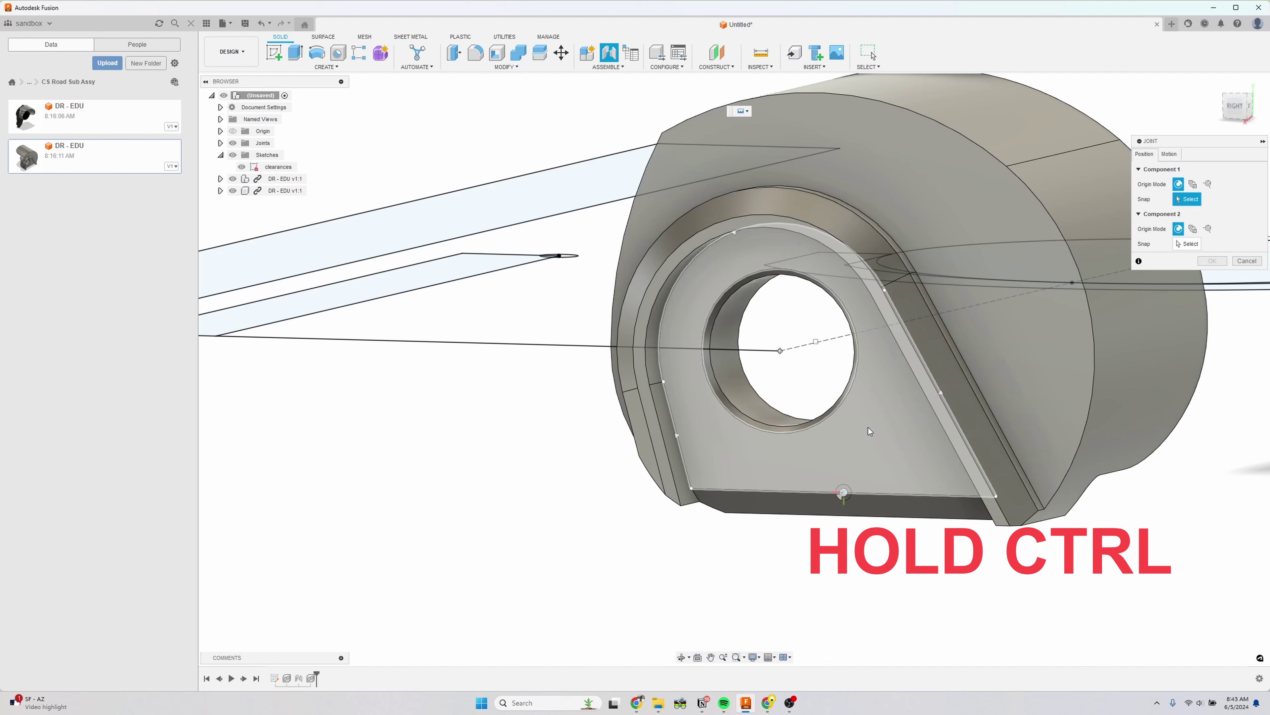
{"action": "left_click", "coordinate": [801, 378], "text": "ctrl"}
{"action": "middle_click_drag", "start_coordinate": [800, 378], "coordinate": [740, 325], "text": "shift"}
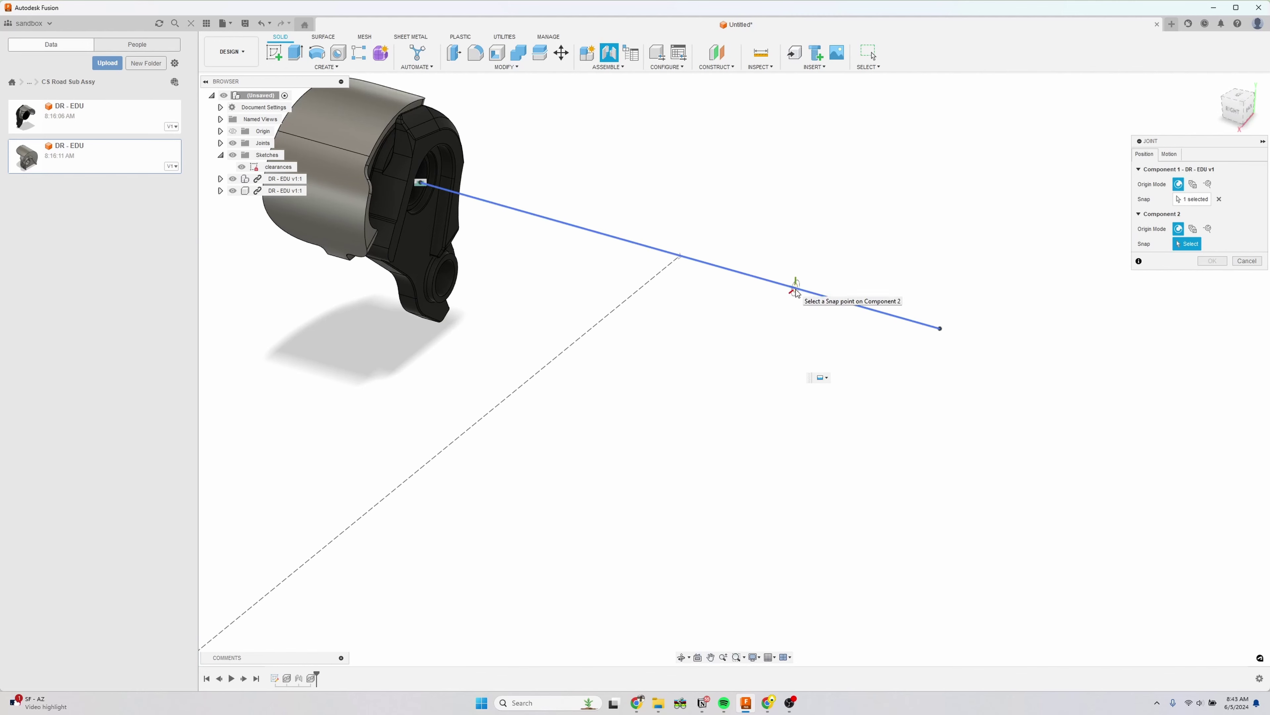
{"action": "left_click", "coordinate": [859, 313]}
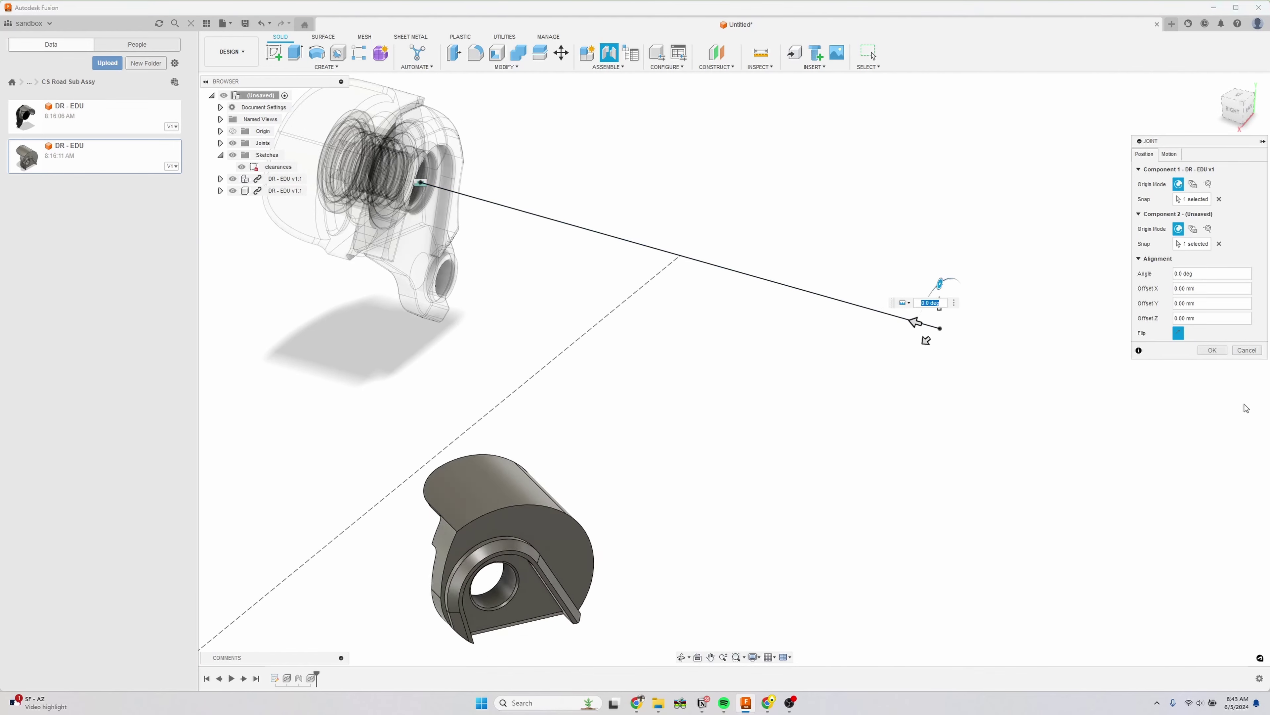
{"action": "middle_click_drag", "start_coordinate": [983, 357], "coordinate": [1035, 355], "text": "shift"}
{"action": "left_click", "coordinate": [1177, 333]}
{"action": "left_click", "coordinate": [1213, 350]}
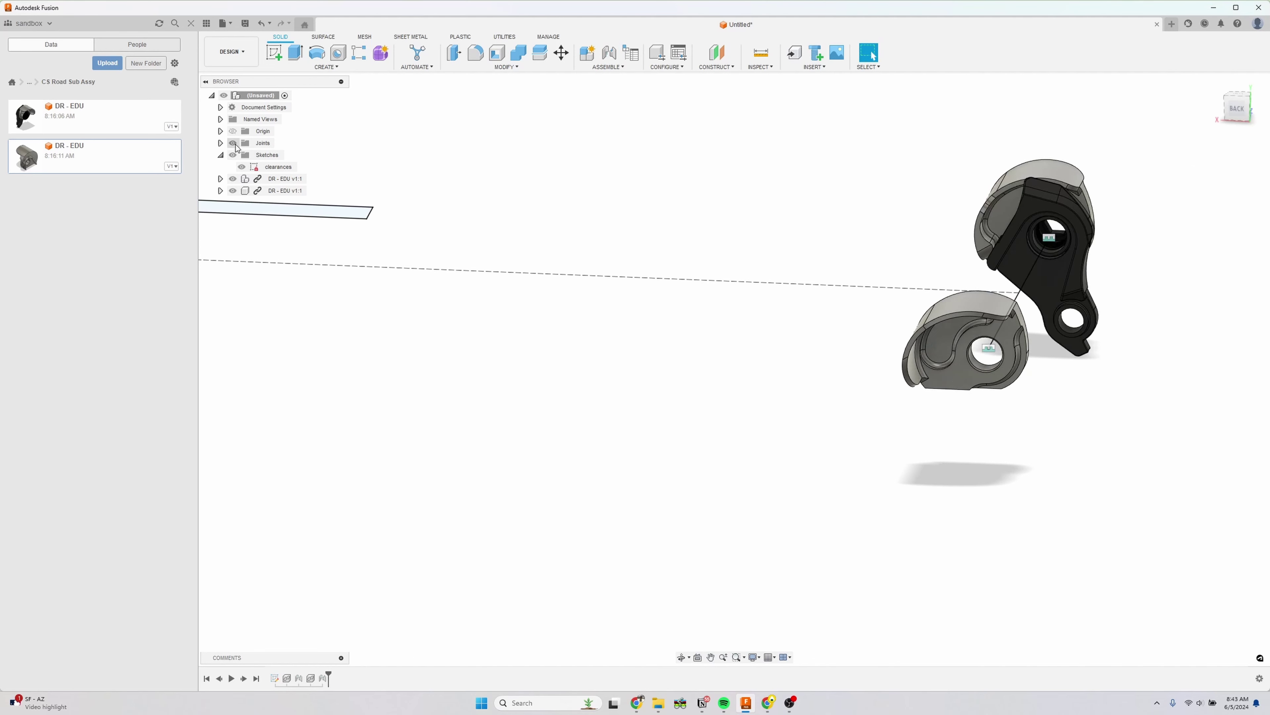
- Hide the Joints folder and turn the assembly to the front view
{"action": "left_click", "coordinate": [233, 143]}
{"action": "middle_click_drag", "start_coordinate": [650, 375], "coordinate": [950, 325], "text": "shift"}
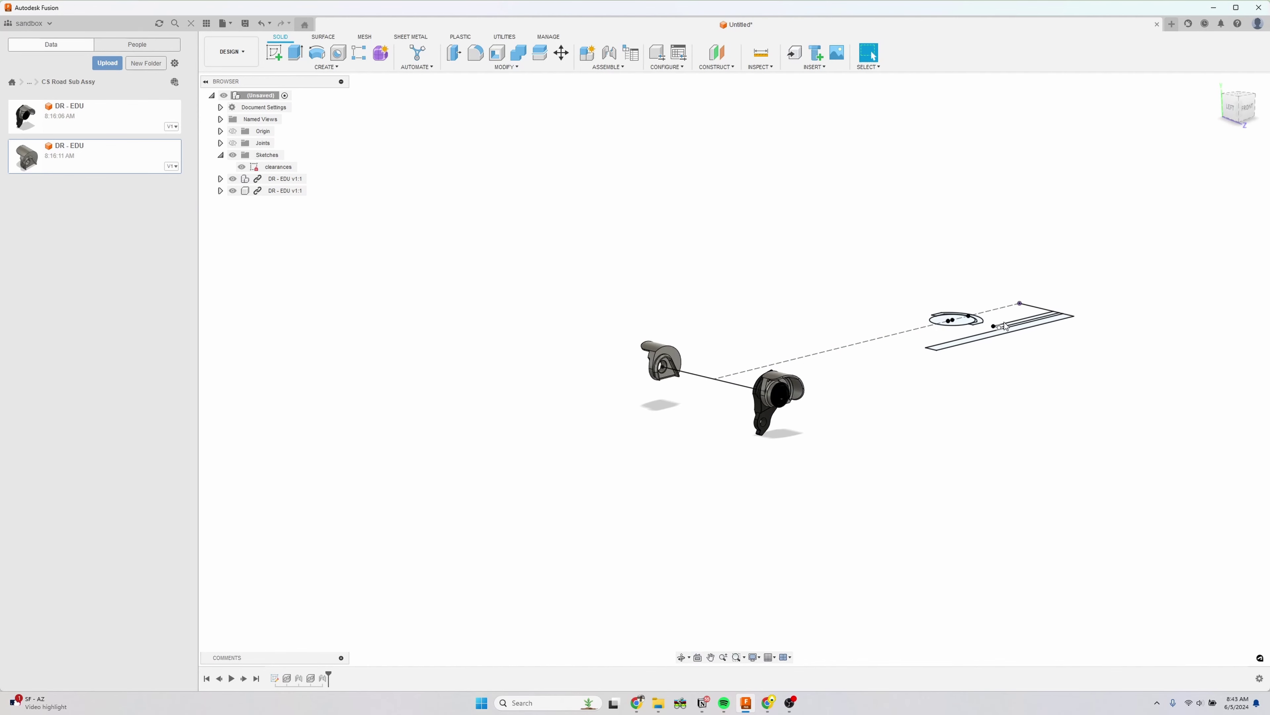
{"action": "left_click", "coordinate": [1251, 109]}
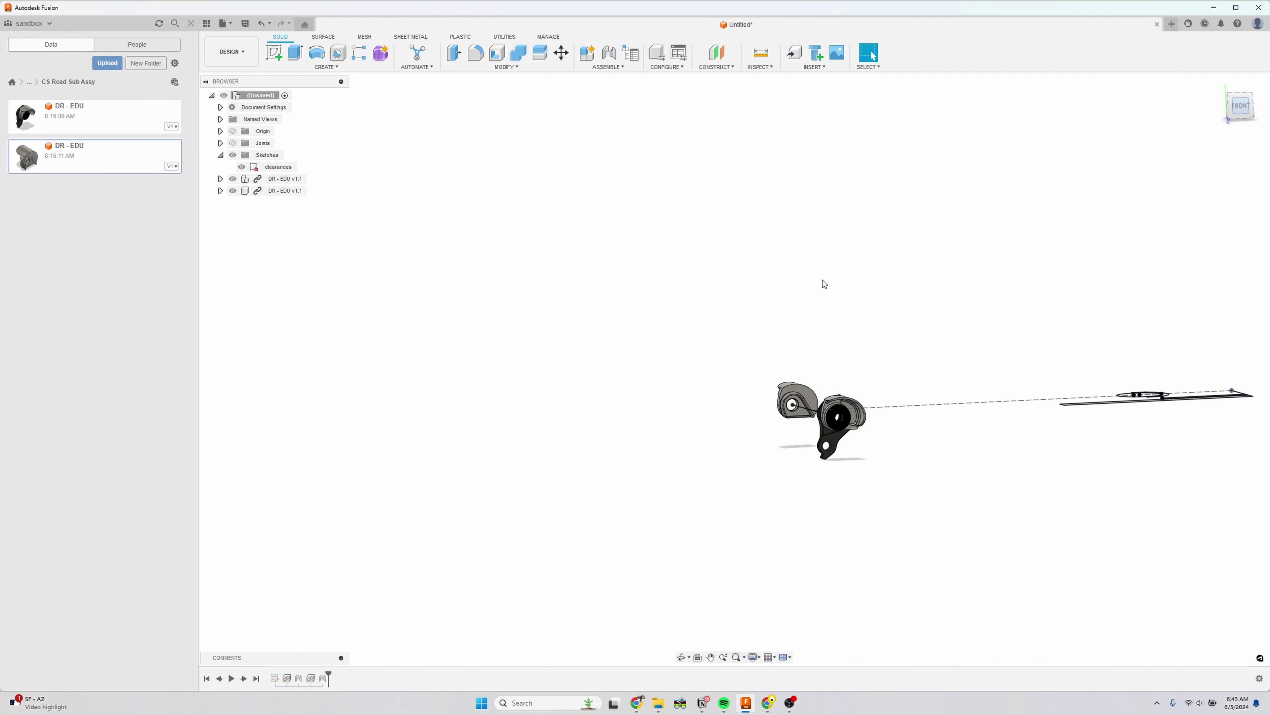
{"action": "scroll", "coordinate": [834, 397], "scroll_direction": "up", "scroll_amount": 3}
{"action": "middle_click_drag", "start_coordinate": [833, 398], "coordinate": [757, 396]}
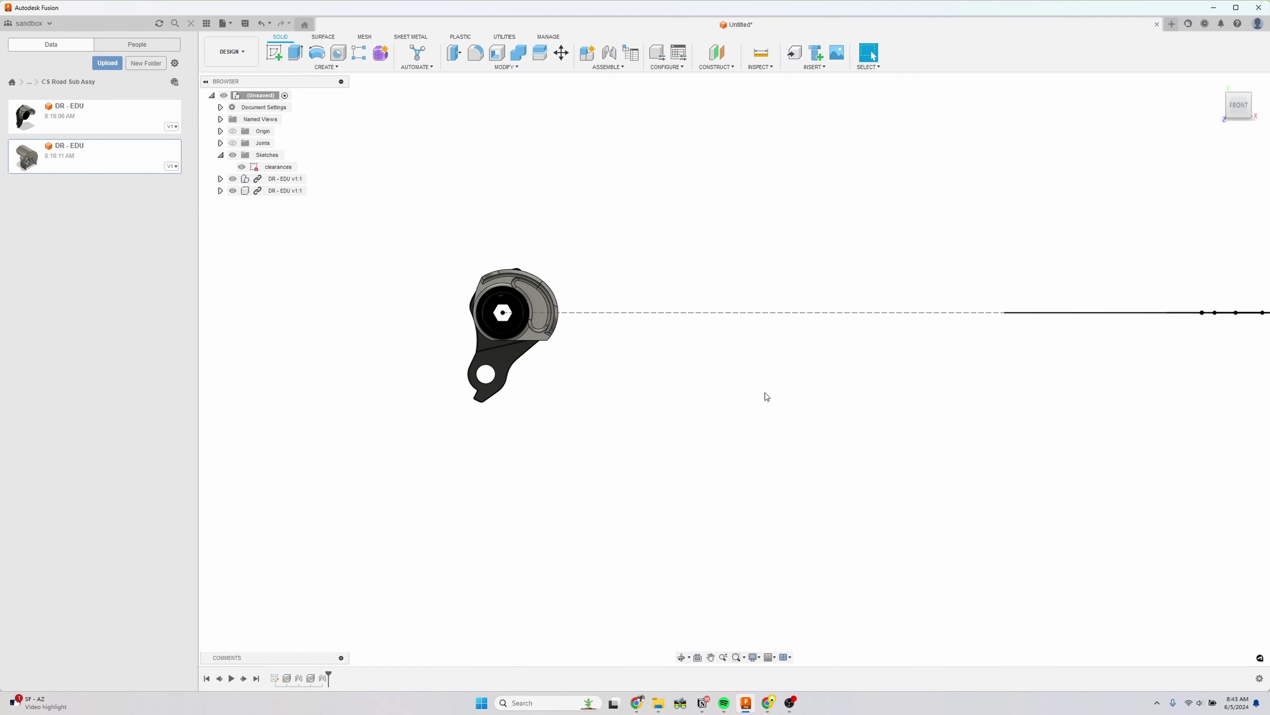
- Examine the dropouts' lower edges and their alignment with the clearances sketch in the front view
{"action": "scroll", "coordinate": [606, 389], "scroll_direction": "down", "scroll_amount": 1}
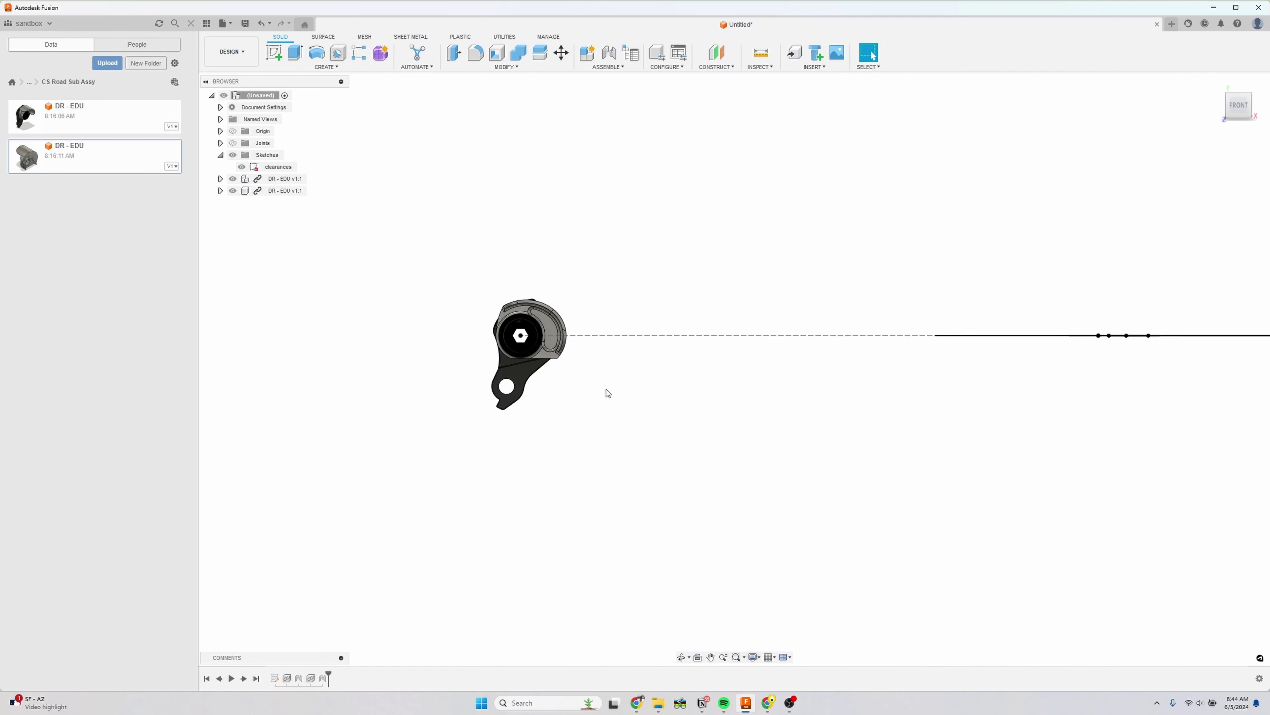
{"action": "scroll", "coordinate": [510, 341], "scroll_direction": "up", "scroll_amount": 2}
{"action": "scroll", "coordinate": [510, 342], "scroll_direction": "up", "scroll_amount": 1}
{"action": "left_click", "coordinate": [549, 345]}
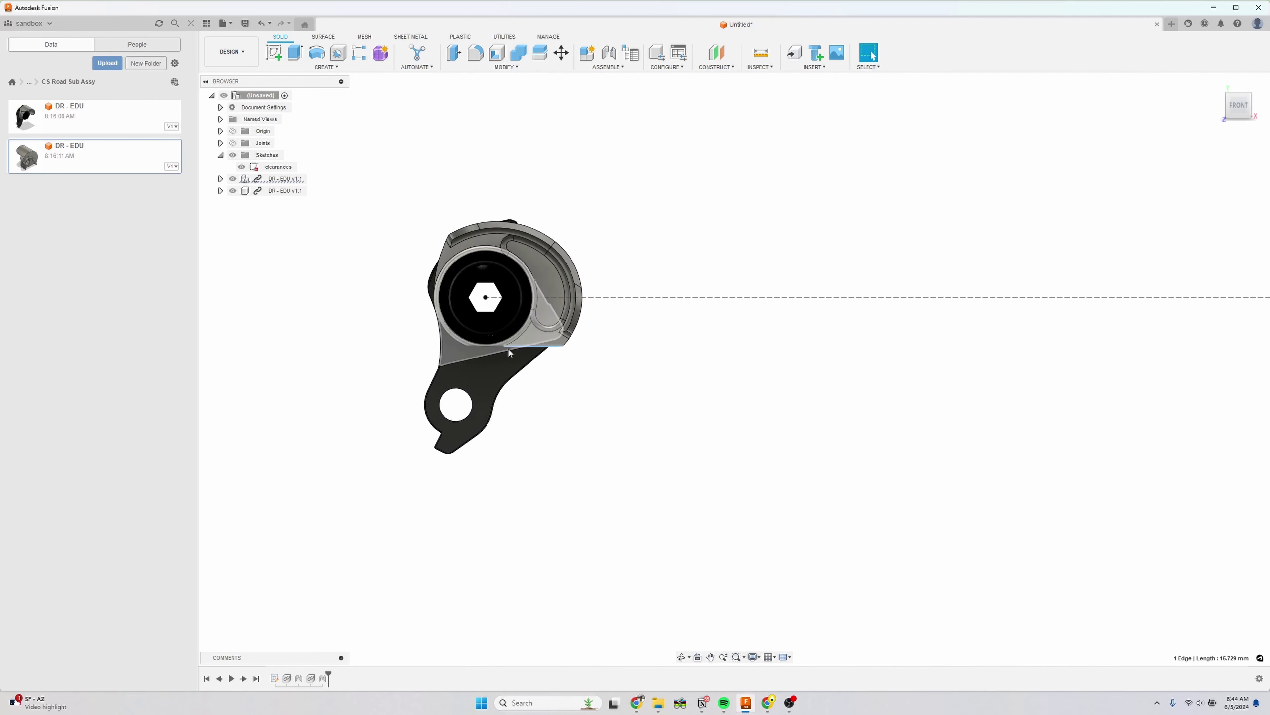
{"action": "scroll", "coordinate": [678, 374], "scroll_direction": "down", "scroll_amount": 4}
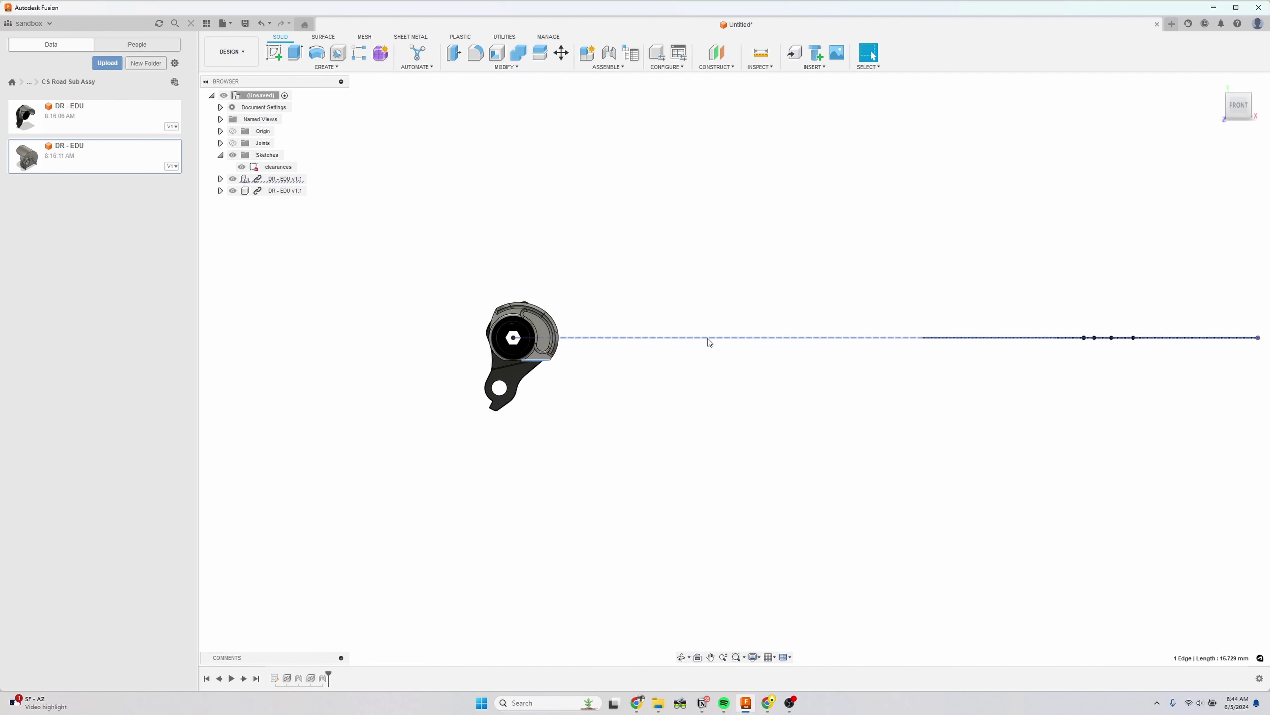
{"action": "scroll", "coordinate": [1130, 352], "scroll_direction": "up", "scroll_amount": 2}
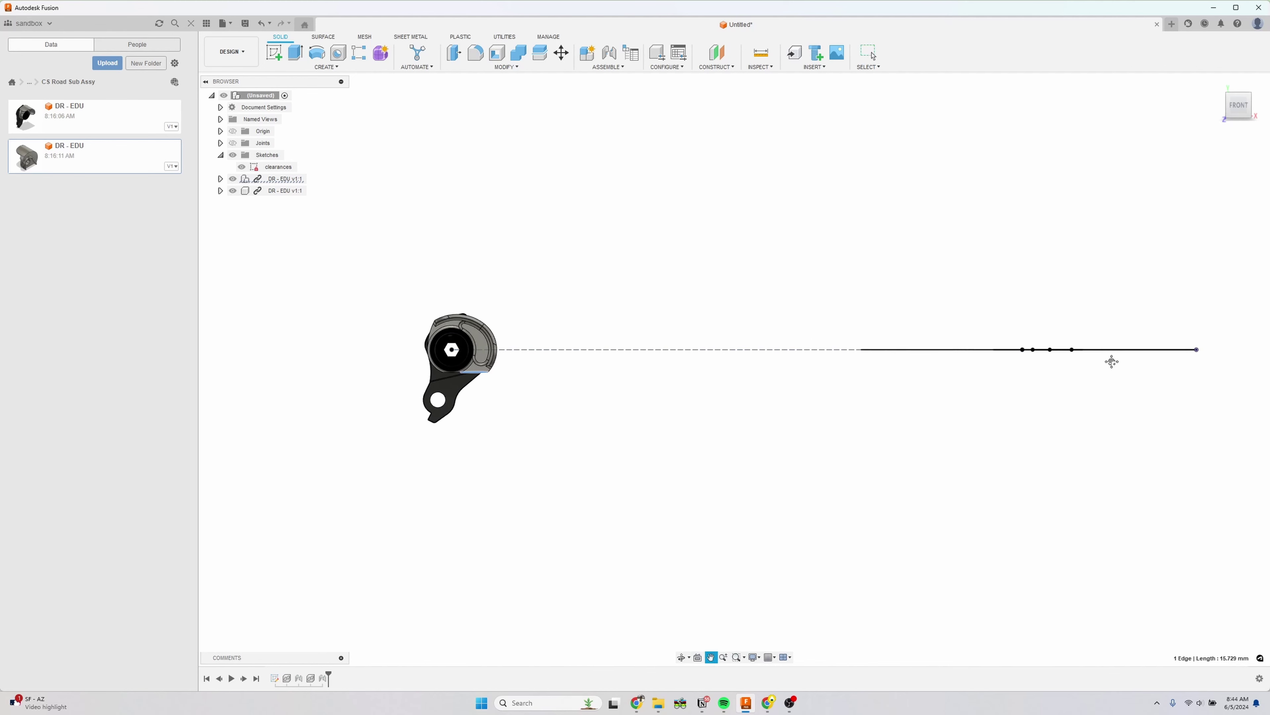
{"action": "scroll", "coordinate": [738, 363], "scroll_direction": "down", "scroll_amount": 2}
{"action": "scroll", "coordinate": [533, 347], "scroll_direction": "up", "scroll_amount": 2}
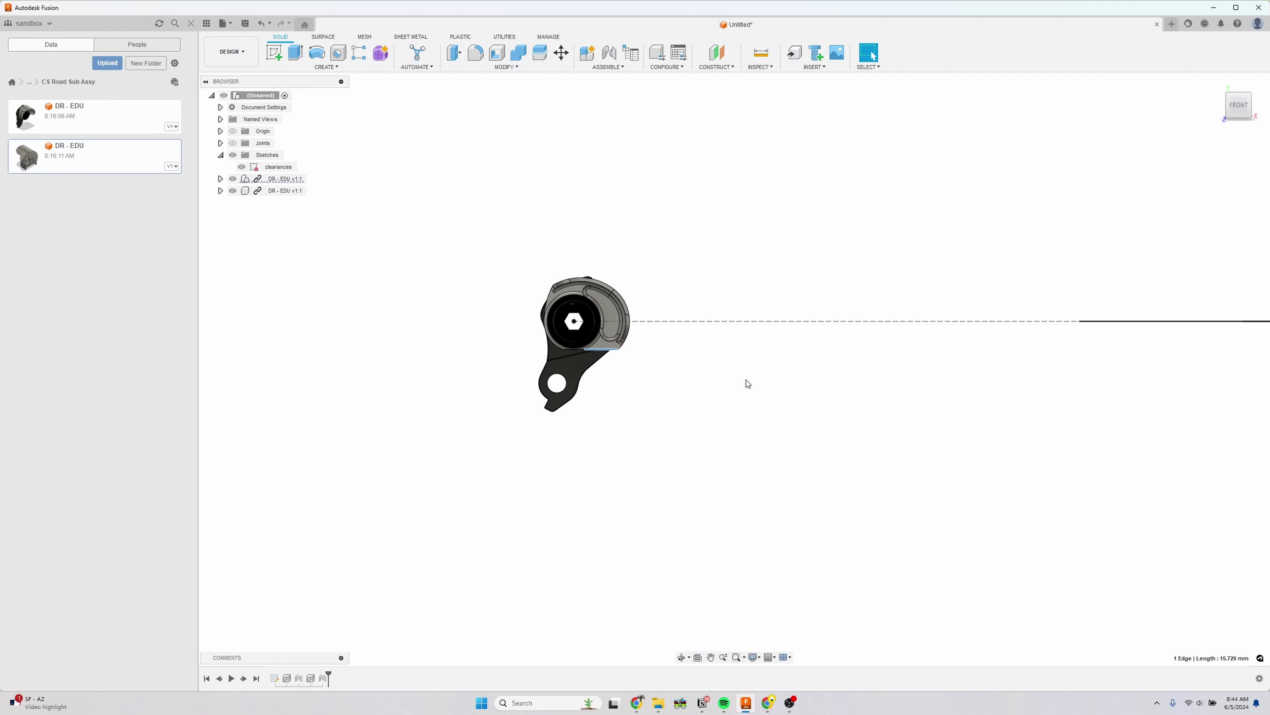
{"action": "scroll", "coordinate": [743, 395], "scroll_direction": "down", "scroll_amount": 3}
{"action": "mouse_move", "coordinate": [867, 378]}
{"action": "middle_mouse_down"}
{"action": "mouse_move", "coordinate": [743, 394]}
{"action": "mouse_move", "coordinate": [734, 380]}
{"action": "middle_mouse_up"}
{"action": "left_click", "coordinate": [870, 53]}
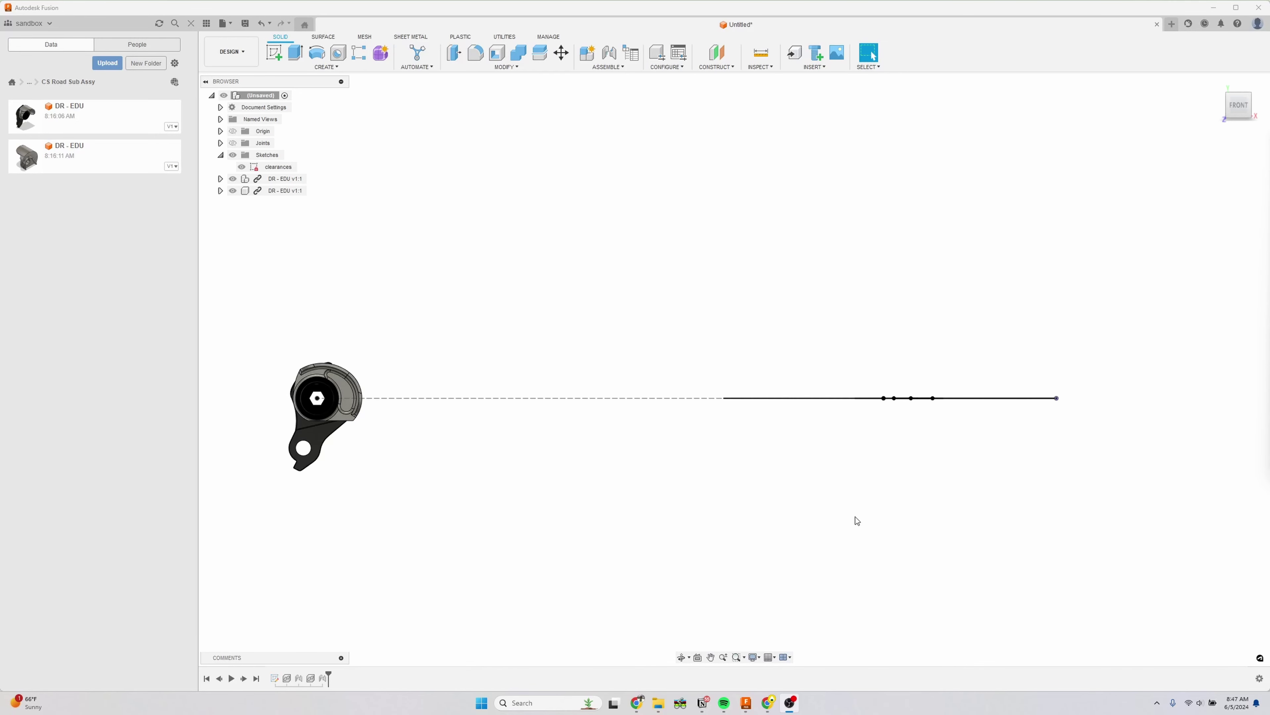
- Start a sketch on the front origin plane and project the dashed centreline from the clearances sketch into it
{"action": "middle_click_drag", "start_coordinate": [554, 374], "coordinate": [592, 413]}
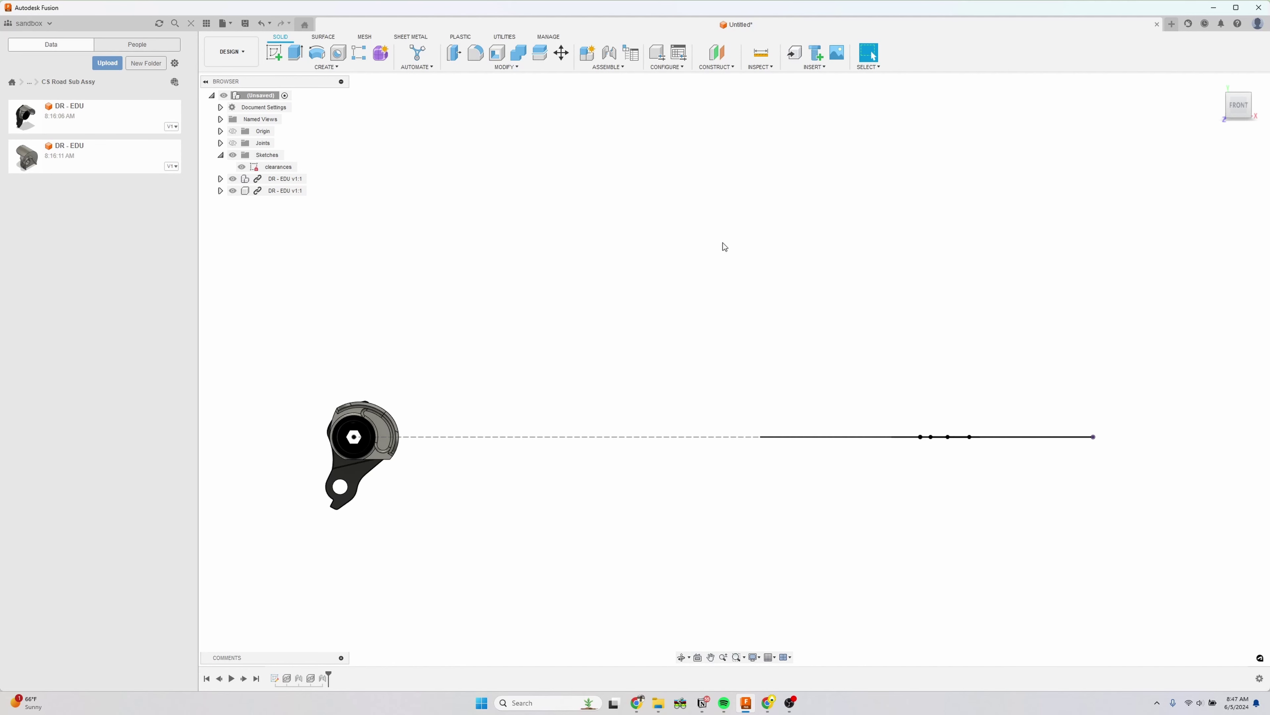
{"action": "middle_click_drag", "start_coordinate": [723, 242], "coordinate": [757, 245]}
{"action": "scroll", "coordinate": [750, 250], "scroll_direction": "down", "scroll_amount": 2}
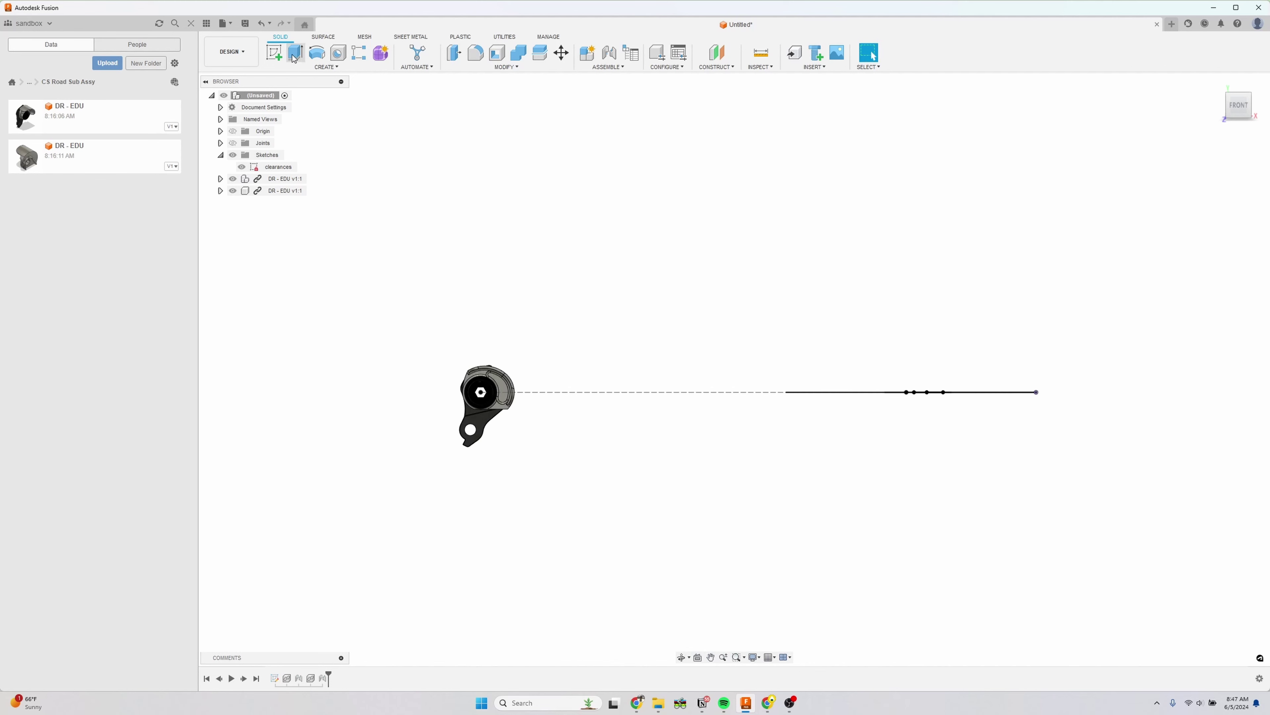
{"action": "left_click", "coordinate": [273, 52]}
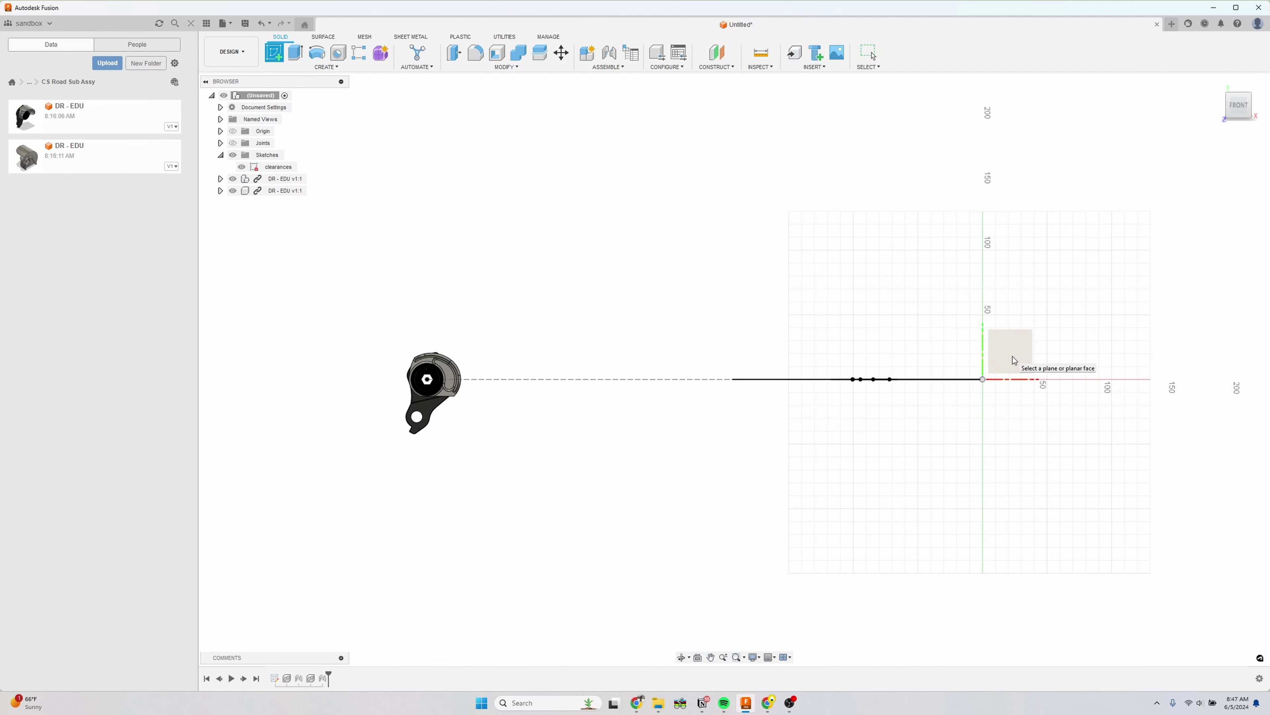
{"action": "left_click", "coordinate": [1013, 356]}
{"action": "middle_click_drag", "start_coordinate": [527, 476], "coordinate": [972, 471]}
{"action": "scroll", "coordinate": [708, 456], "scroll_direction": "up", "scroll_amount": 3}
{"action": "left_click", "coordinate": [694, 326]}
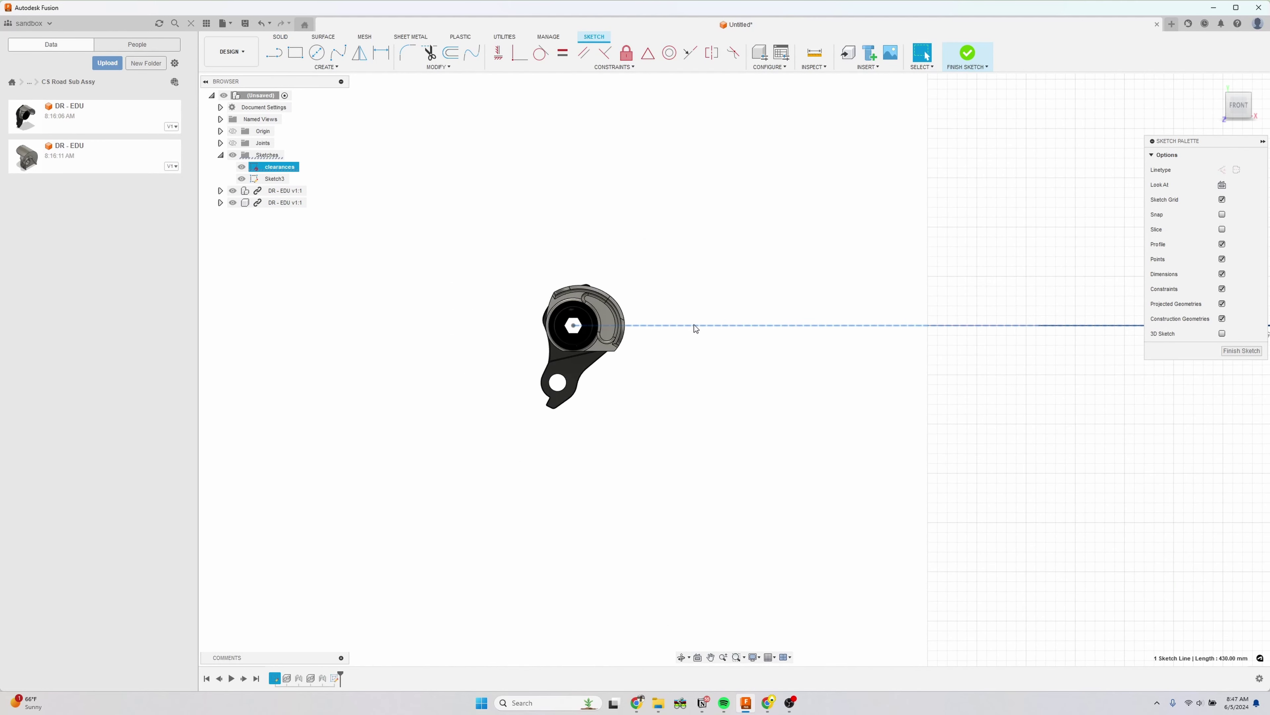
{"action": "key", "text": "p"}
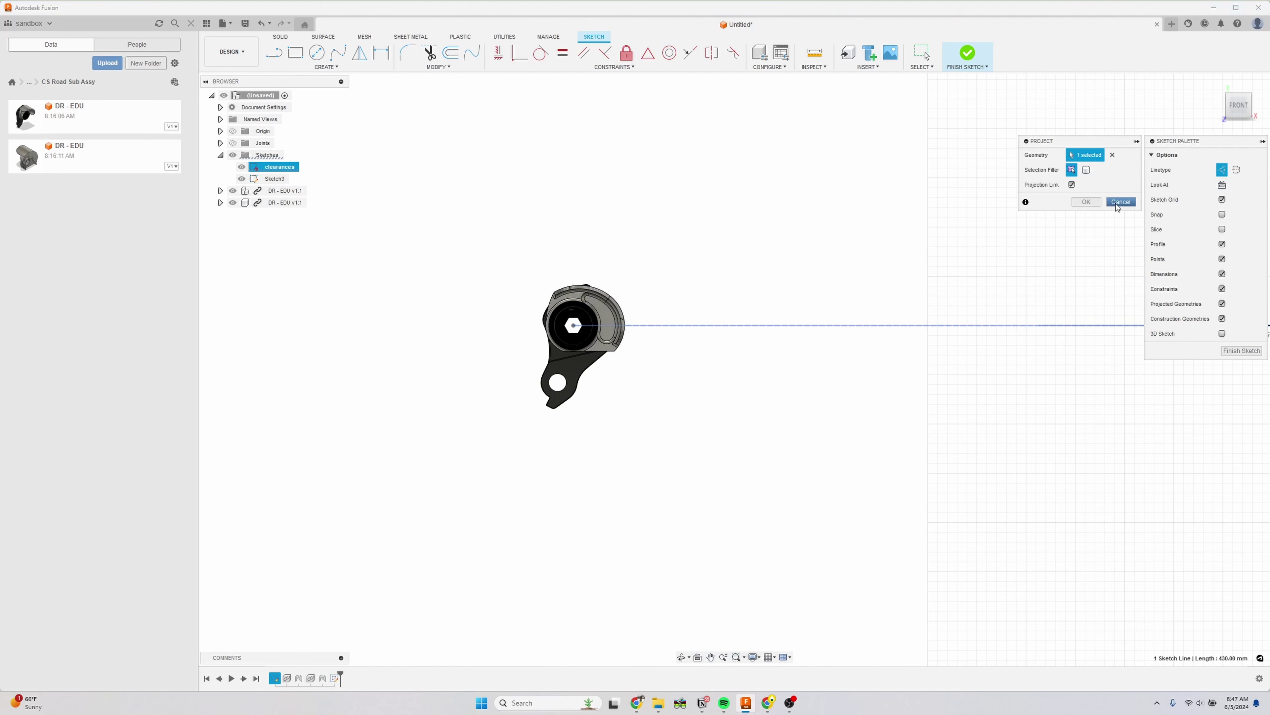
{"action": "left_click", "coordinate": [1080, 202]}
- Draw a circle centred on the origin at the centreline's end and dimension its diameter to 52 mm
{"action": "scroll", "coordinate": [808, 477], "scroll_direction": "down", "scroll_amount": 3}
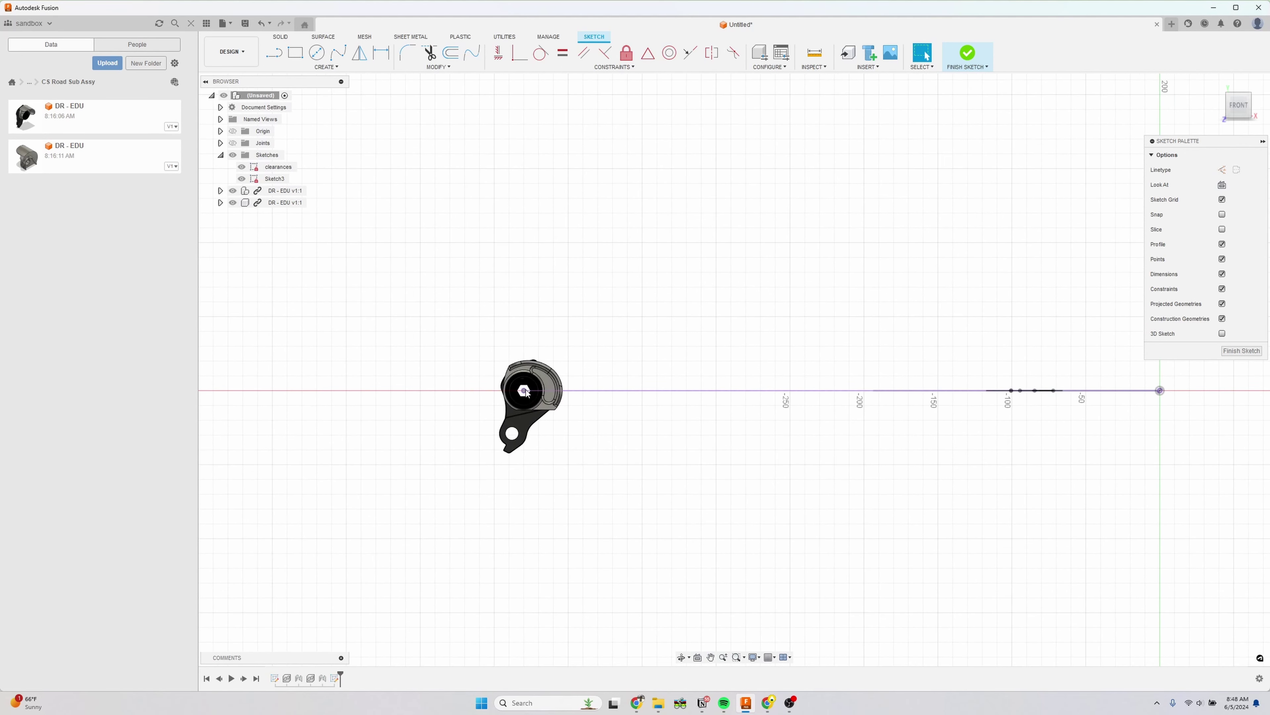
{"action": "middle_click_drag", "start_coordinate": [1162, 398], "coordinate": [1047, 416]}
{"action": "key", "text": "c"}
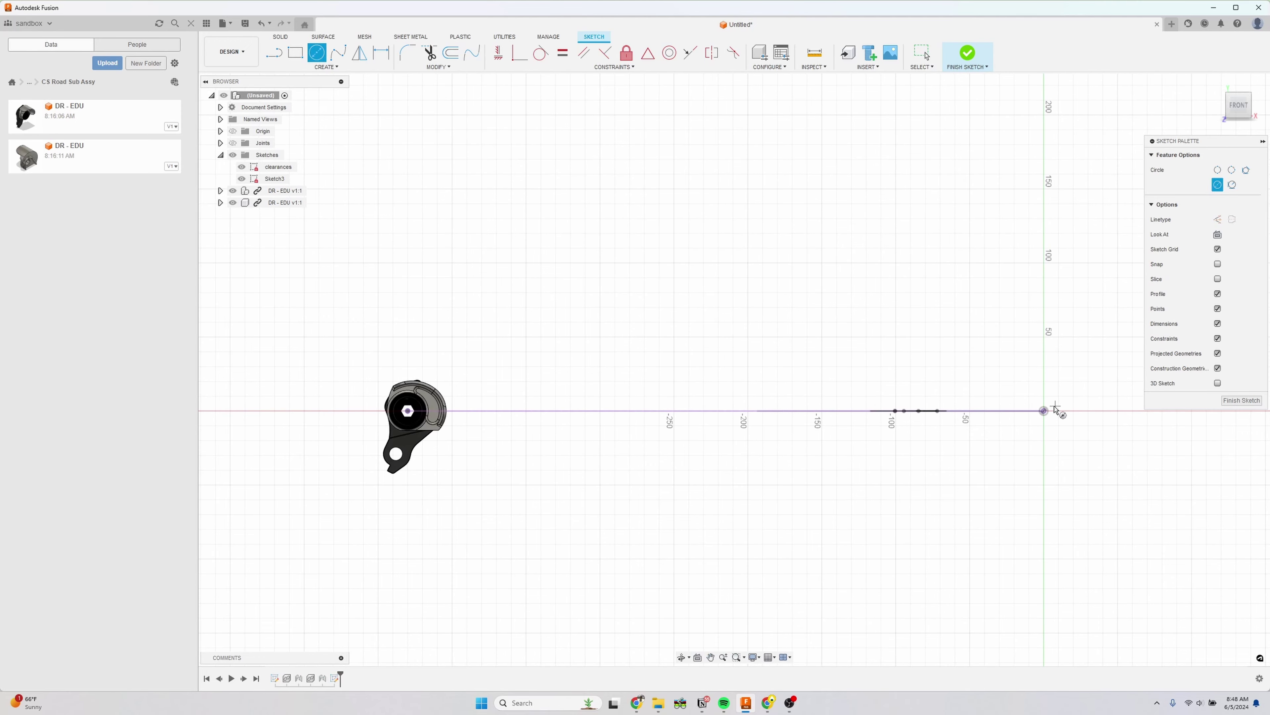
{"action": "left_click", "coordinate": [1047, 415]}
{"action": "left_click", "coordinate": [1065, 368]}
{"action": "key", "text": "d"}
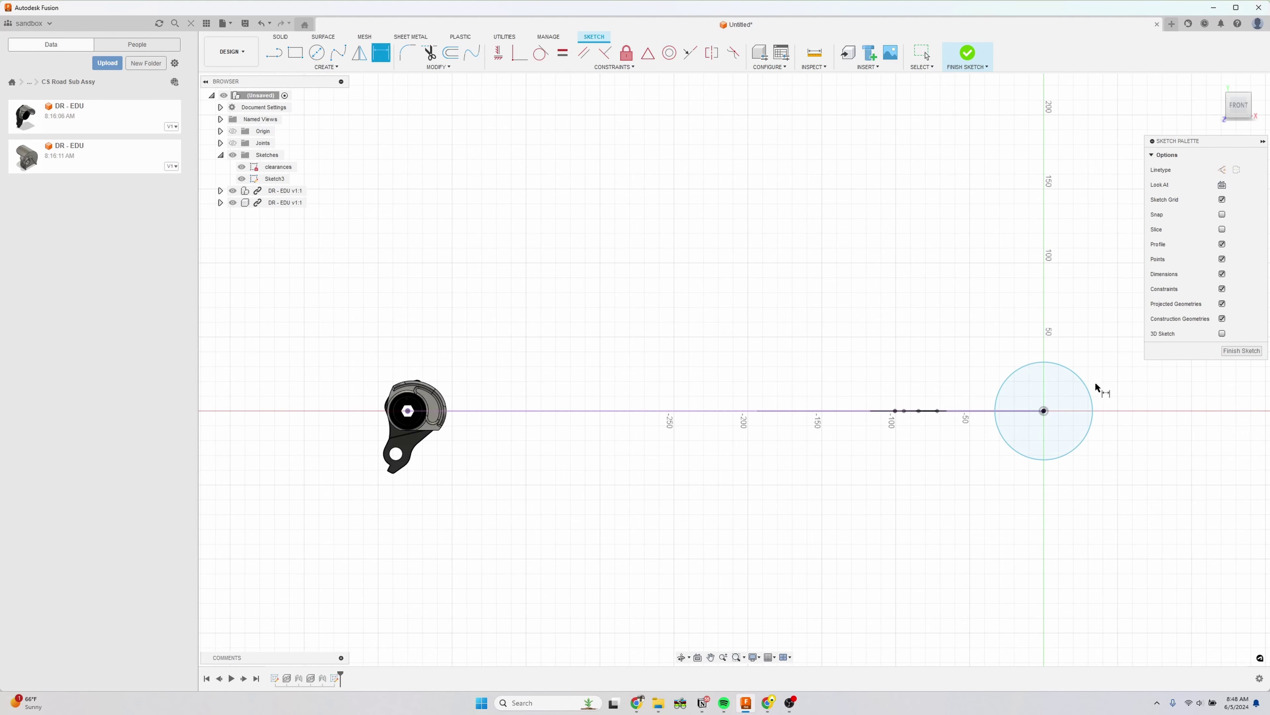
{"action": "left_click", "coordinate": [1084, 382]}
{"action": "left_click", "coordinate": [1095, 371]}
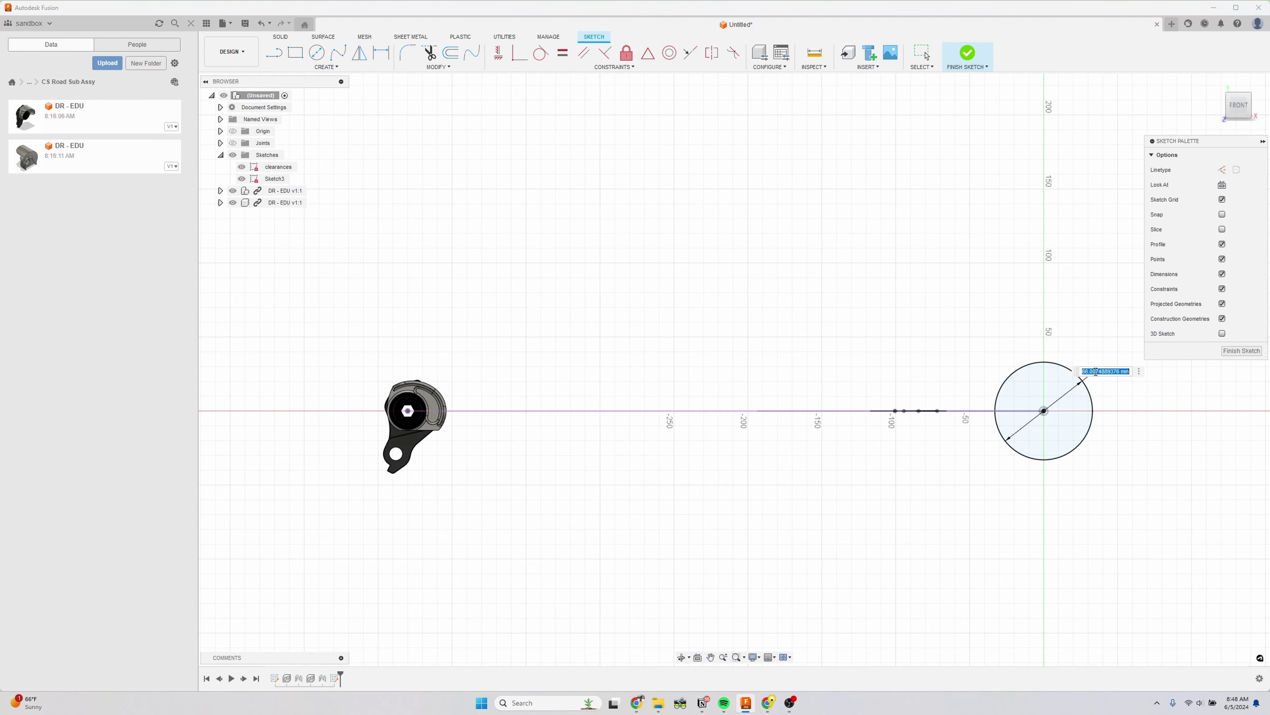
{"action": "type", "text": "52"}
{"action": "key", "text": "Return"}
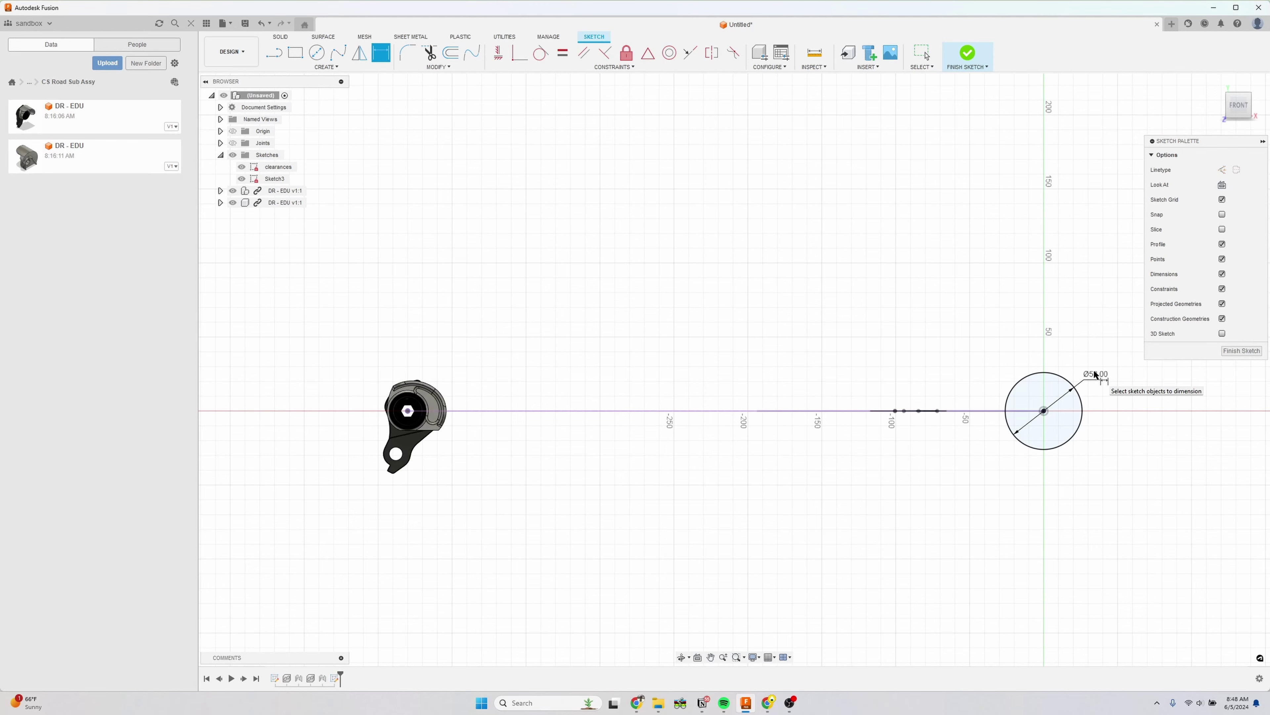
- Draw a smaller concentric circle inside the 52 mm circle at the origin and dimension the gap between them as 3 mm
{"action": "scroll", "coordinate": [976, 306], "scroll_direction": "up", "scroll_amount": 2}
{"action": "key", "text": "c"}
{"action": "left_click", "coordinate": [1089, 485]}
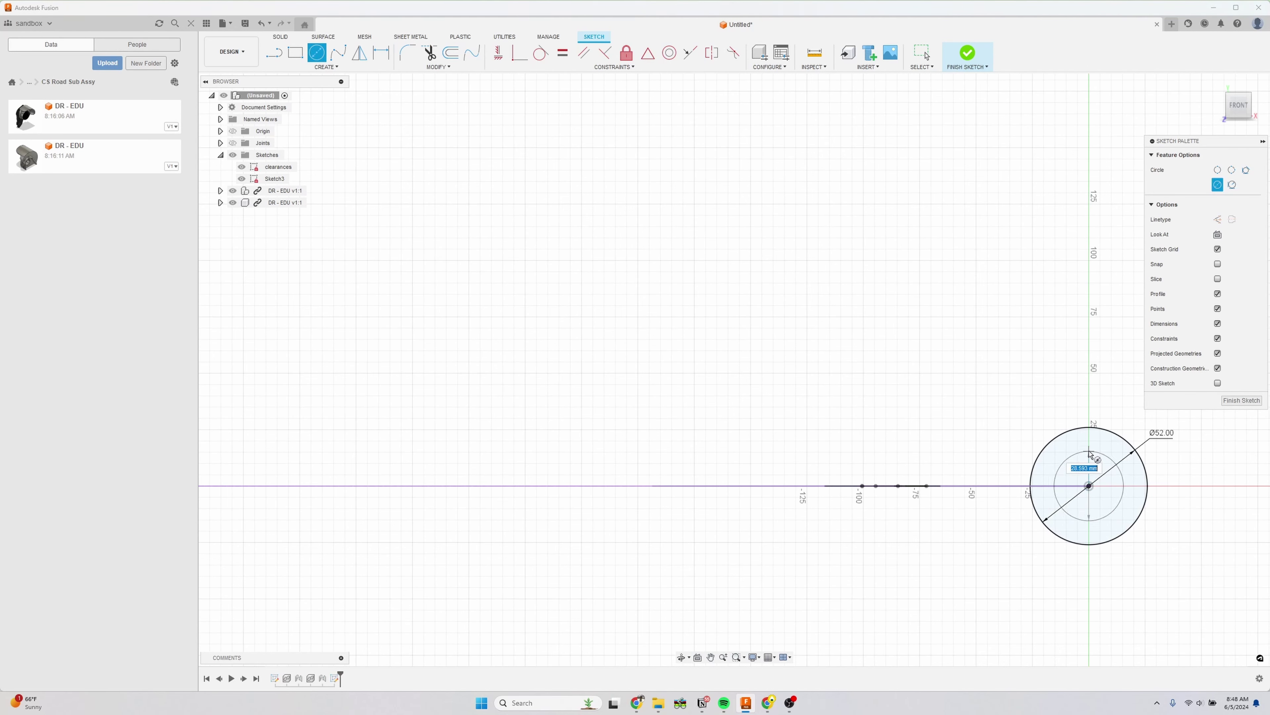
{"action": "left_click", "coordinate": [1108, 451]}
{"action": "key", "text": "d"}
{"action": "left_click", "coordinate": [1115, 437]}
{"action": "left_click", "coordinate": [1124, 421]}
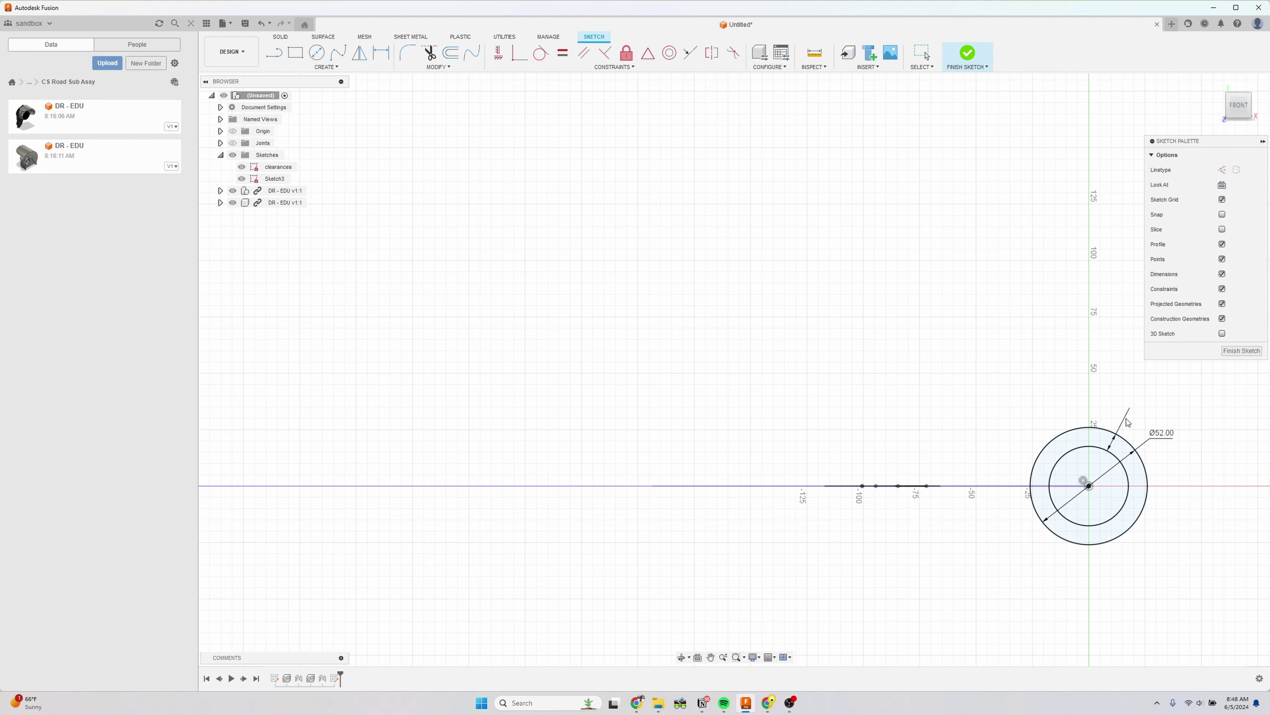
{"action": "type", "text": "3"}
{"action": "key", "text": "Return"}
- Draw a circle over the dropout near the axle and dimension its diameter to 38.1 mm
{"action": "scroll", "coordinate": [1131, 419], "scroll_direction": "down", "scroll_amount": 3}
{"action": "middle_click_drag", "start_coordinate": [898, 428], "coordinate": [857, 422]}
{"action": "scroll", "coordinate": [555, 464], "scroll_direction": "up", "scroll_amount": 3}
{"action": "mouse_move", "coordinate": [483, 502]}
{"action": "middle_mouse_down"}
{"action": "mouse_move", "coordinate": [762, 517]}
{"action": "mouse_move", "coordinate": [808, 401]}
{"action": "middle_mouse_up"}
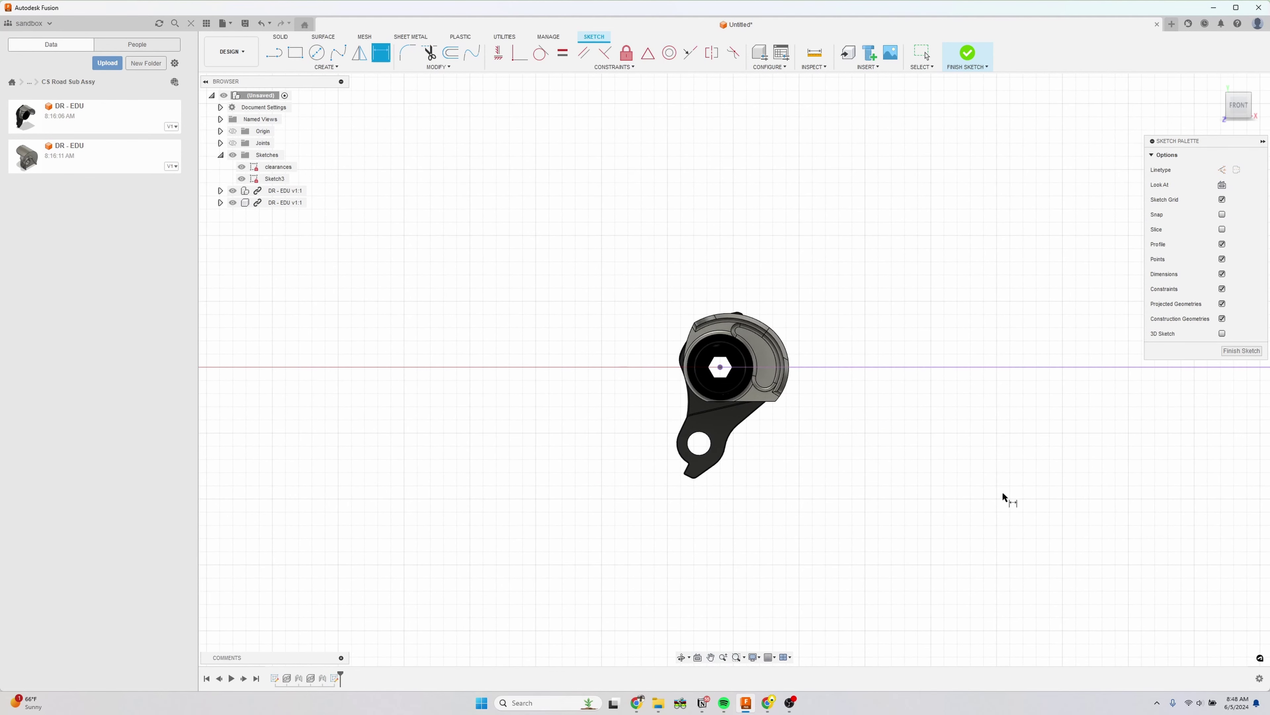
{"action": "scroll", "coordinate": [1006, 499], "scroll_direction": "up", "scroll_amount": 2}
{"action": "middle_click_drag", "start_coordinate": [913, 458], "coordinate": [886, 514]}
{"action": "middle_click_drag", "start_coordinate": [777, 453], "coordinate": [751, 461]}
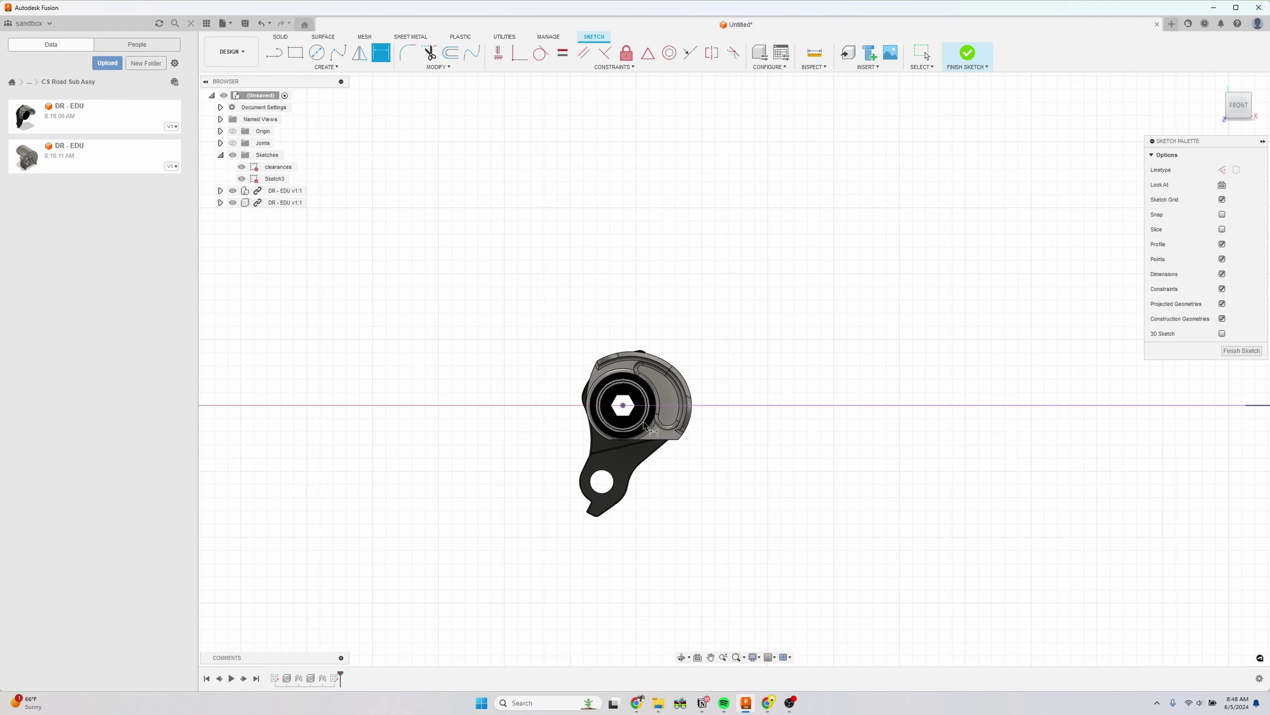
{"action": "key", "text": "c"}
{"action": "left_click", "coordinate": [654, 437]}
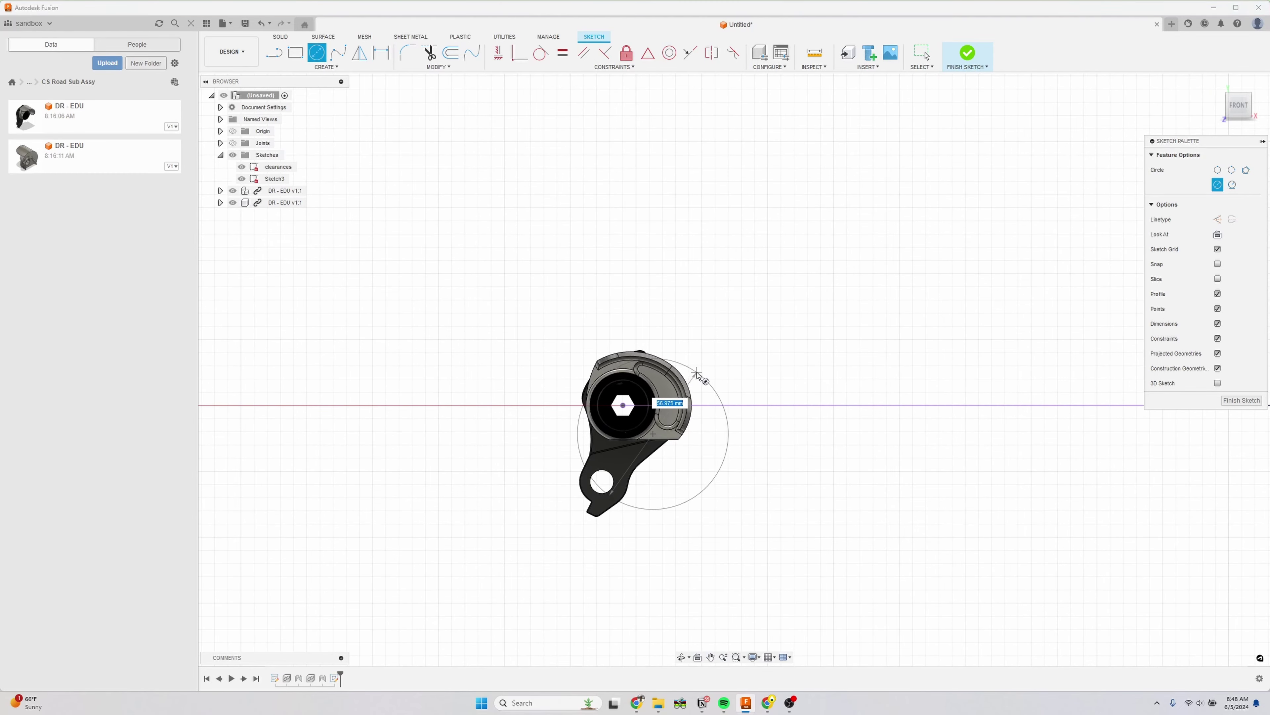
{"action": "left_click", "coordinate": [701, 371]}
{"action": "mouse_move", "coordinate": [701, 371]}
{"action": "middle_mouse_down"}
{"action": "mouse_move", "coordinate": [771, 355]}
{"action": "mouse_move", "coordinate": [804, 390]}
{"action": "mouse_move", "coordinate": [859, 406]}
{"action": "mouse_move", "coordinate": [911, 383]}
{"action": "middle_mouse_up"}
{"action": "key", "text": "d"}
{"action": "left_click", "coordinate": [871, 373]}
{"action": "left_click", "coordinate": [918, 371]}
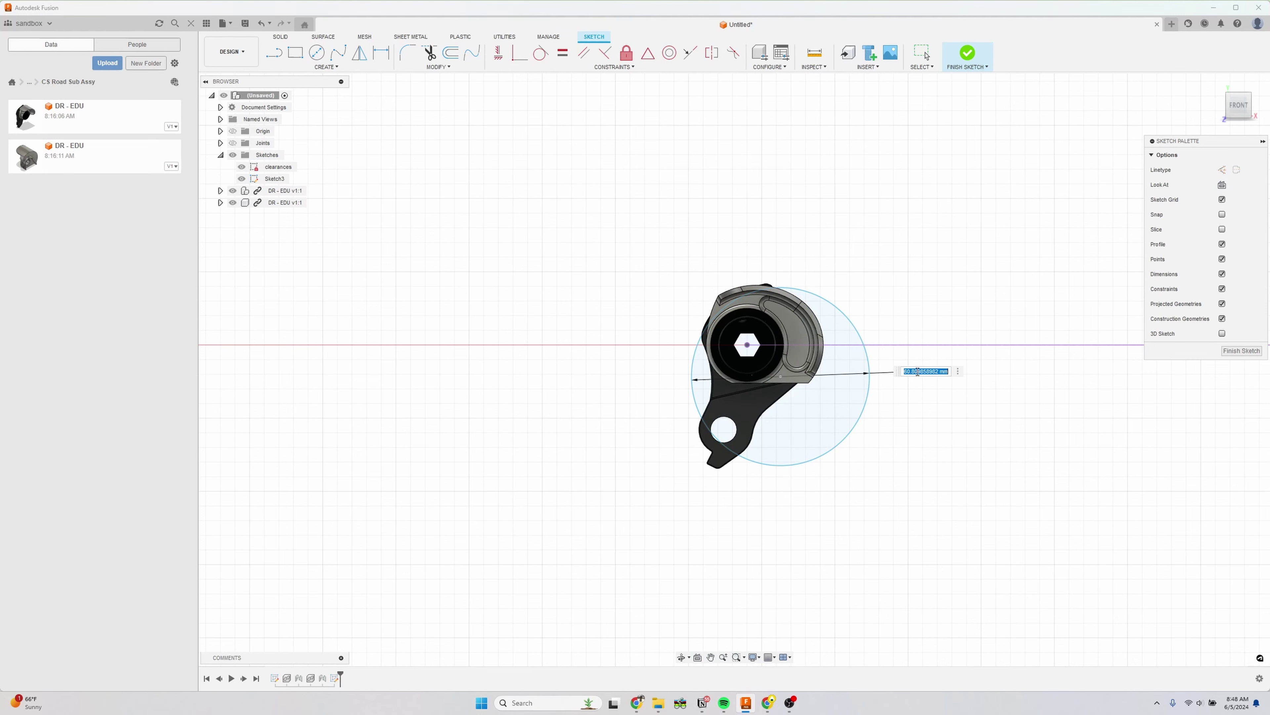
{"action": "type", "text": "38.1"}
{"action": "key", "text": "Return"}
{"action": "key", "text": "Escape"}
- Move the dropout circle's centre onto the projected centreline and dimension it 7 mm horizontally from the axle point
{"action": "left_click_drag", "start_coordinate": [781, 376], "coordinate": [771, 345]}
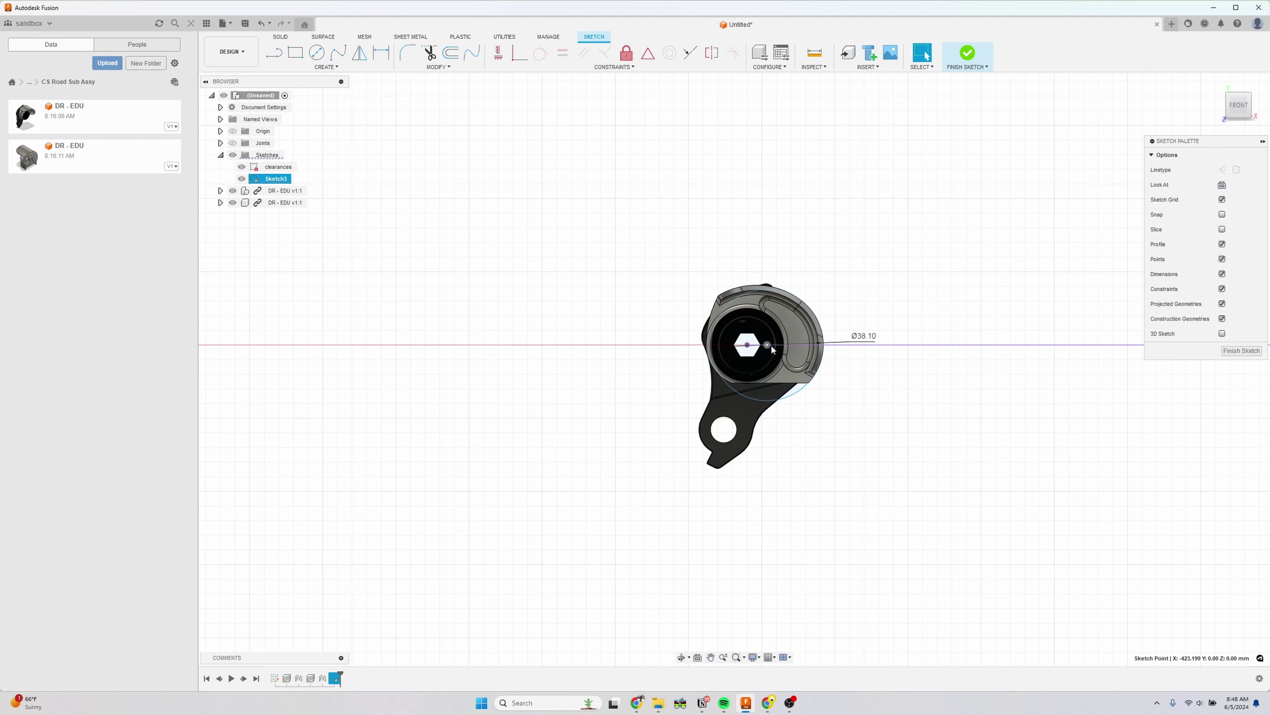
{"action": "scroll", "coordinate": [771, 345], "scroll_direction": "up", "scroll_amount": 5}
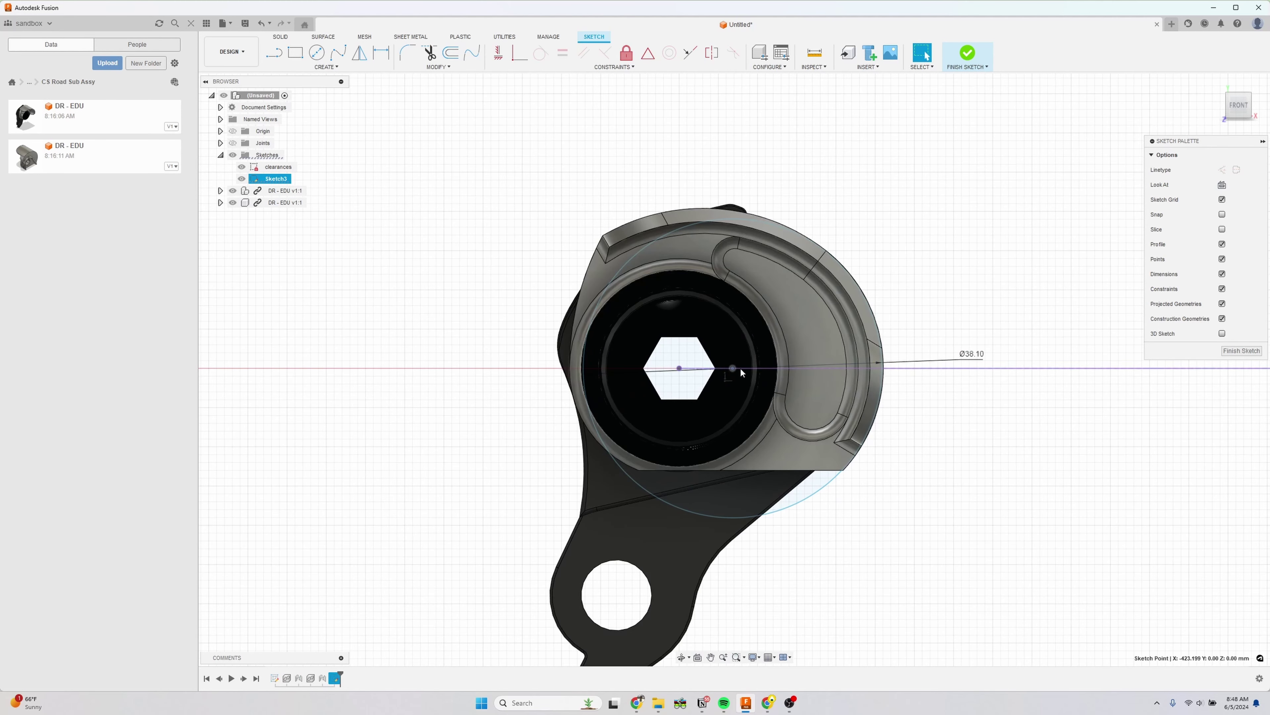
{"action": "left_click_drag", "start_coordinate": [734, 367], "coordinate": [727, 369]}
{"action": "key", "text": "d"}
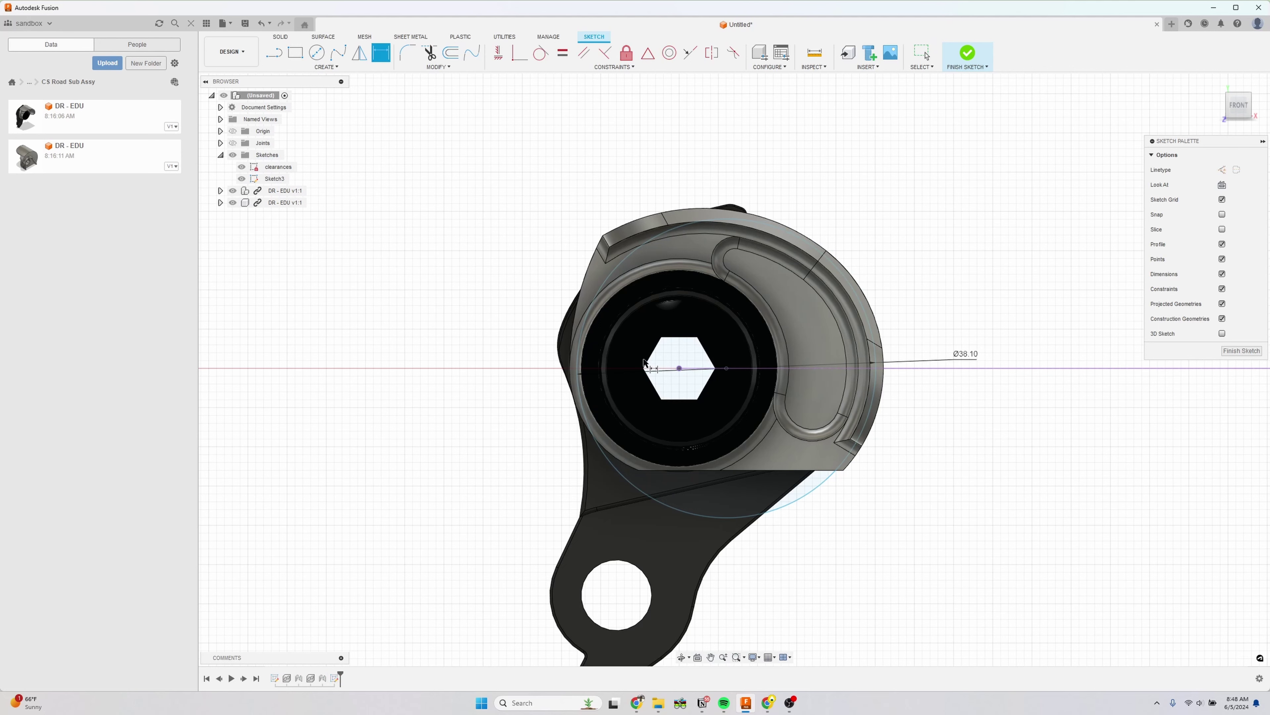
{"action": "left_click", "coordinate": [679, 368]}
{"action": "left_click", "coordinate": [727, 369]}
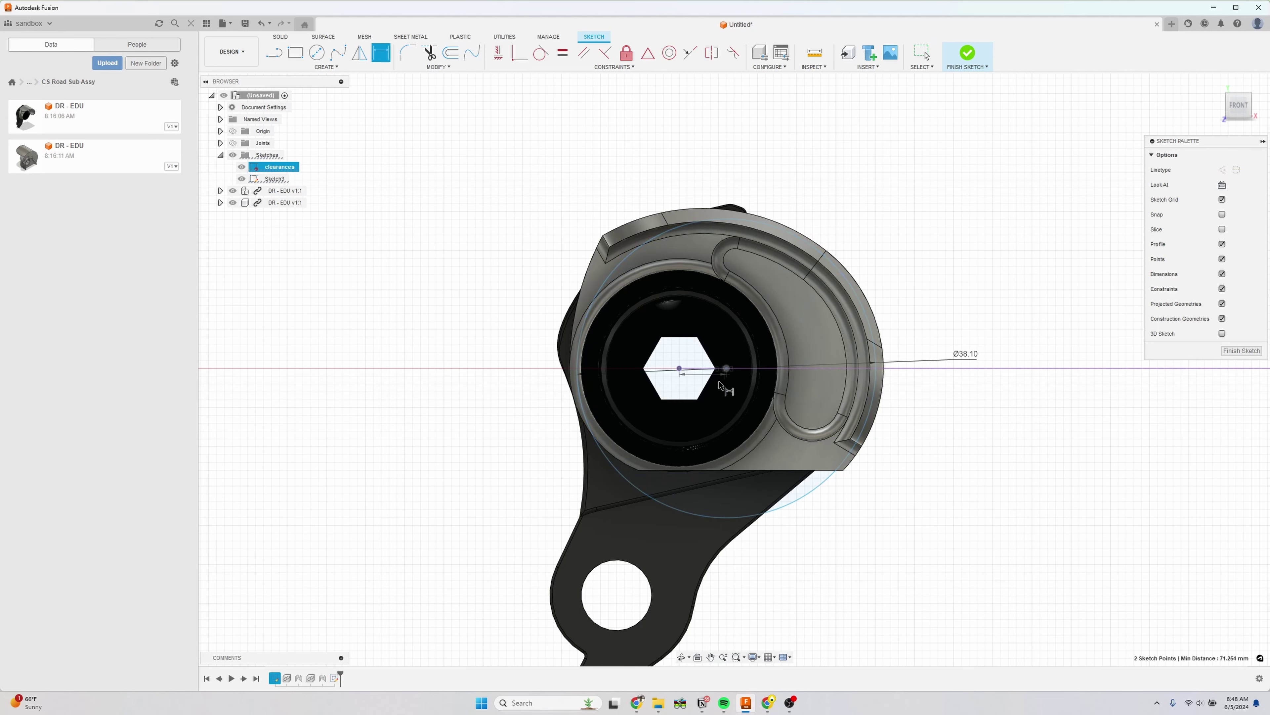
{"action": "left_click", "coordinate": [702, 387]}
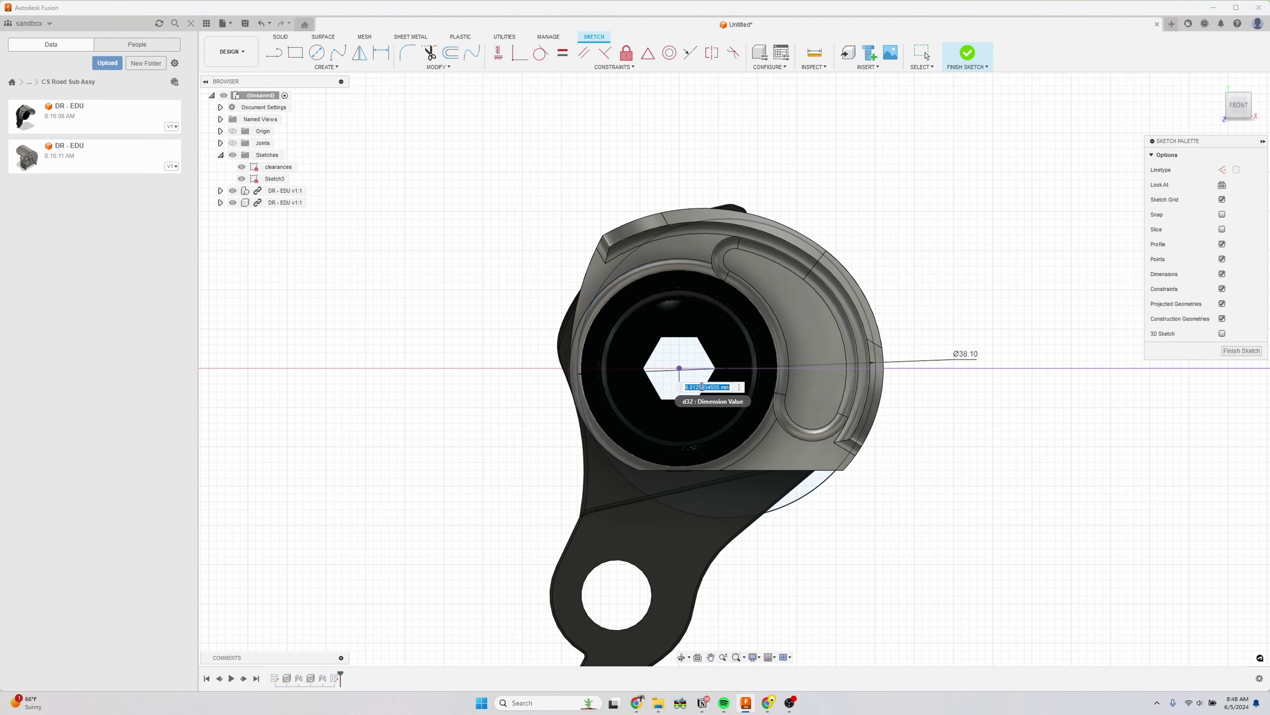
{"action": "type", "text": "7"}
{"action": "key", "text": "Return"}
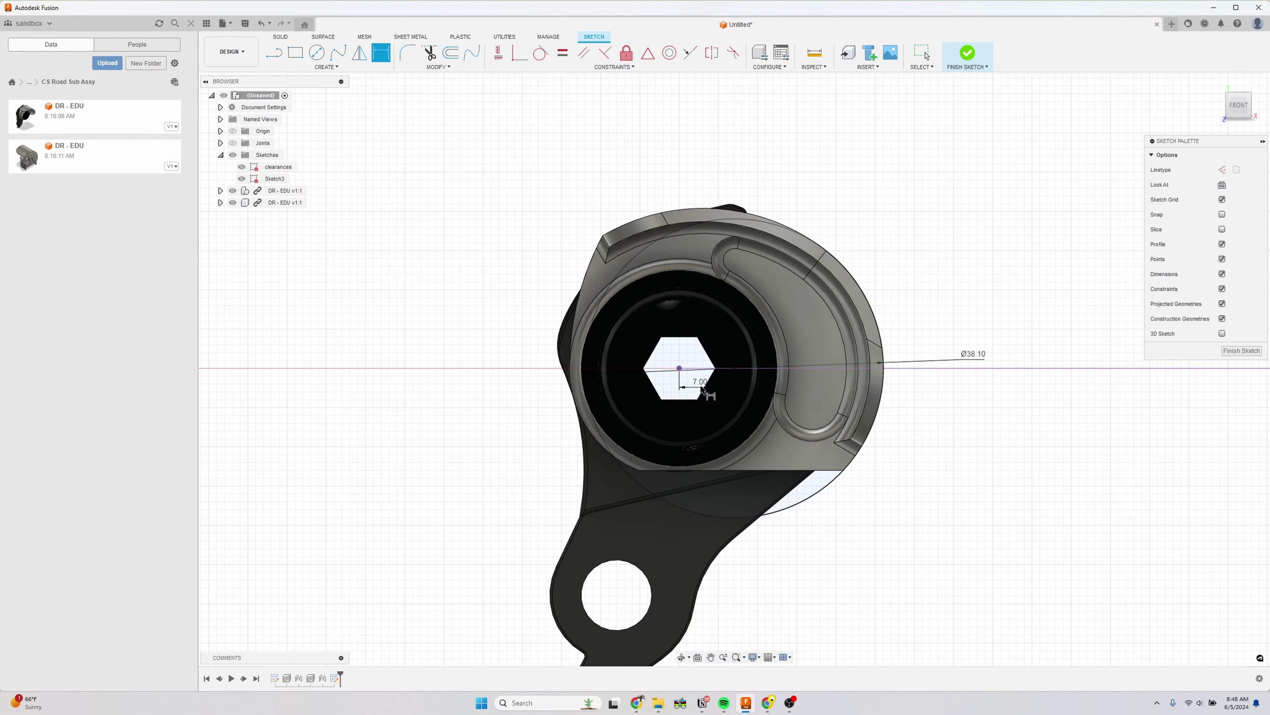
{"action": "scroll", "coordinate": [763, 320], "scroll_direction": "up", "scroll_amount": 2}
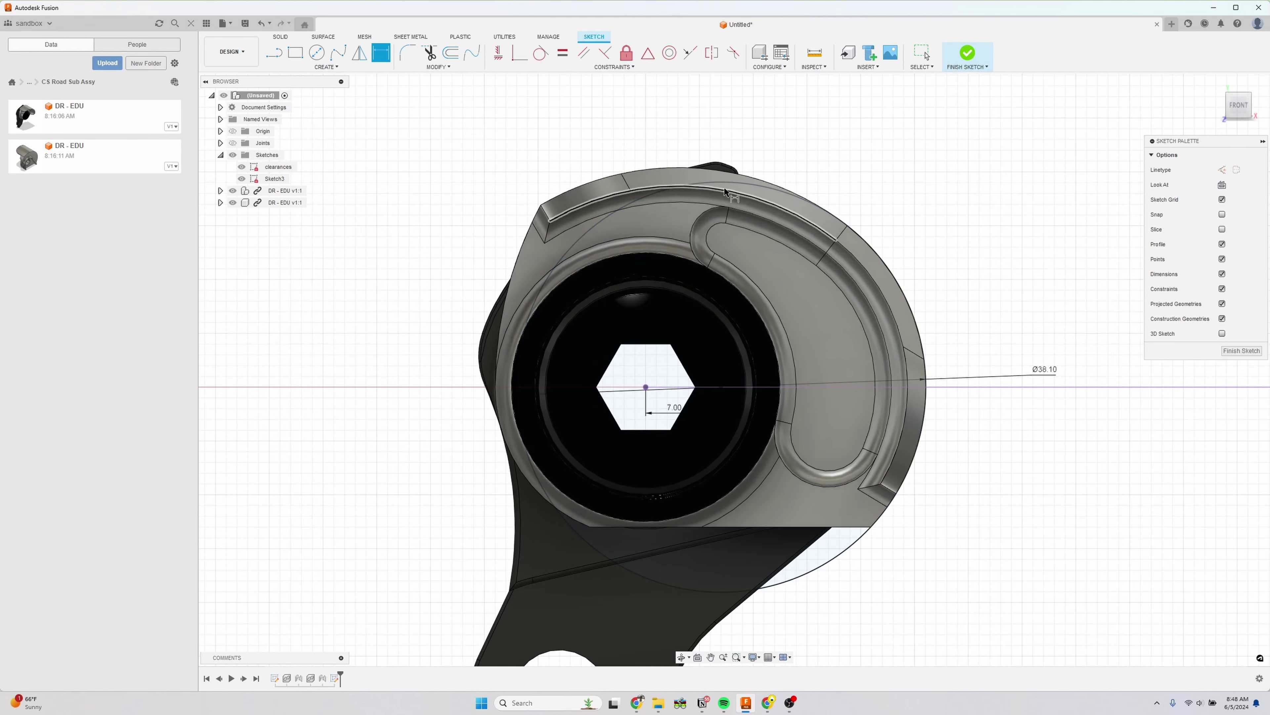
- Hide the clearances sketch
{"action": "scroll", "coordinate": [970, 624], "scroll_direction": "down", "scroll_amount": 3}
{"action": "mouse_move", "coordinate": [970, 623]}
{"action": "middle_mouse_down"}
{"action": "mouse_move", "coordinate": [749, 431]}
{"action": "mouse_move", "coordinate": [683, 397]}
{"action": "middle_mouse_up"}
{"action": "scroll", "coordinate": [748, 431], "scroll_direction": "down", "scroll_amount": 2}
{"action": "left_click_drag", "start_coordinate": [714, 420], "coordinate": [658, 434]}
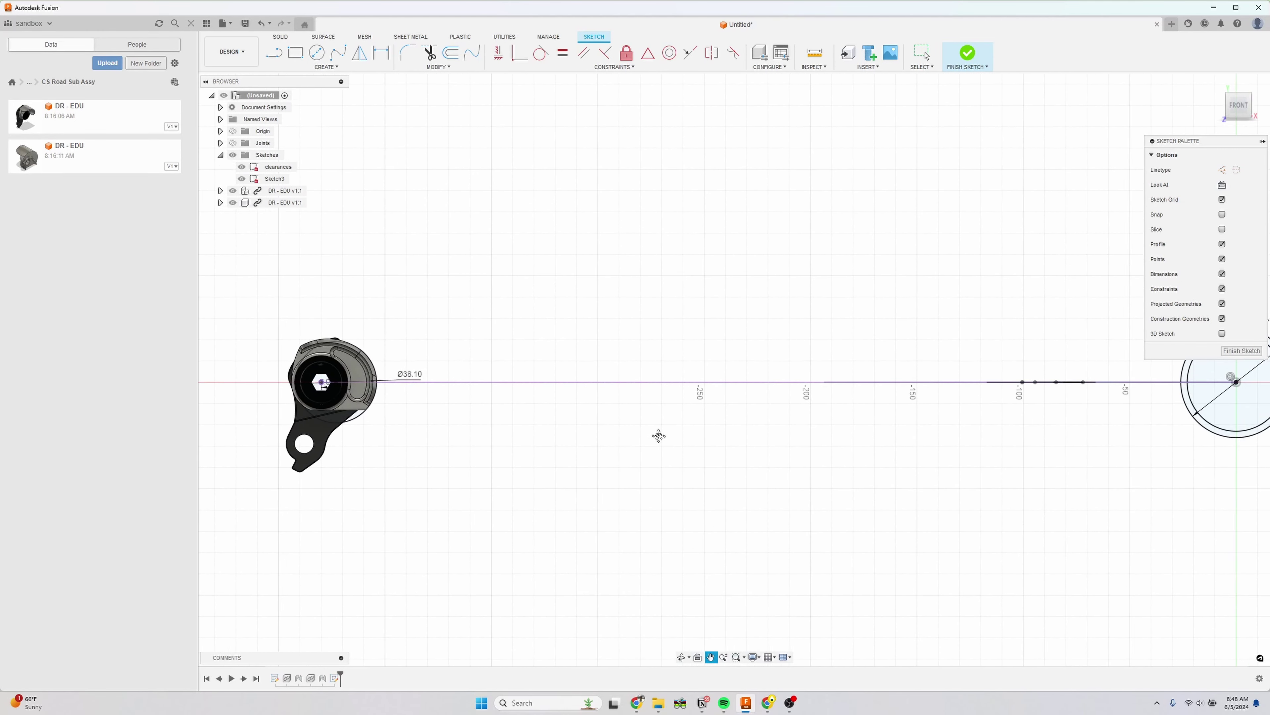
{"action": "scroll", "coordinate": [657, 440], "scroll_direction": "down", "scroll_amount": 2}
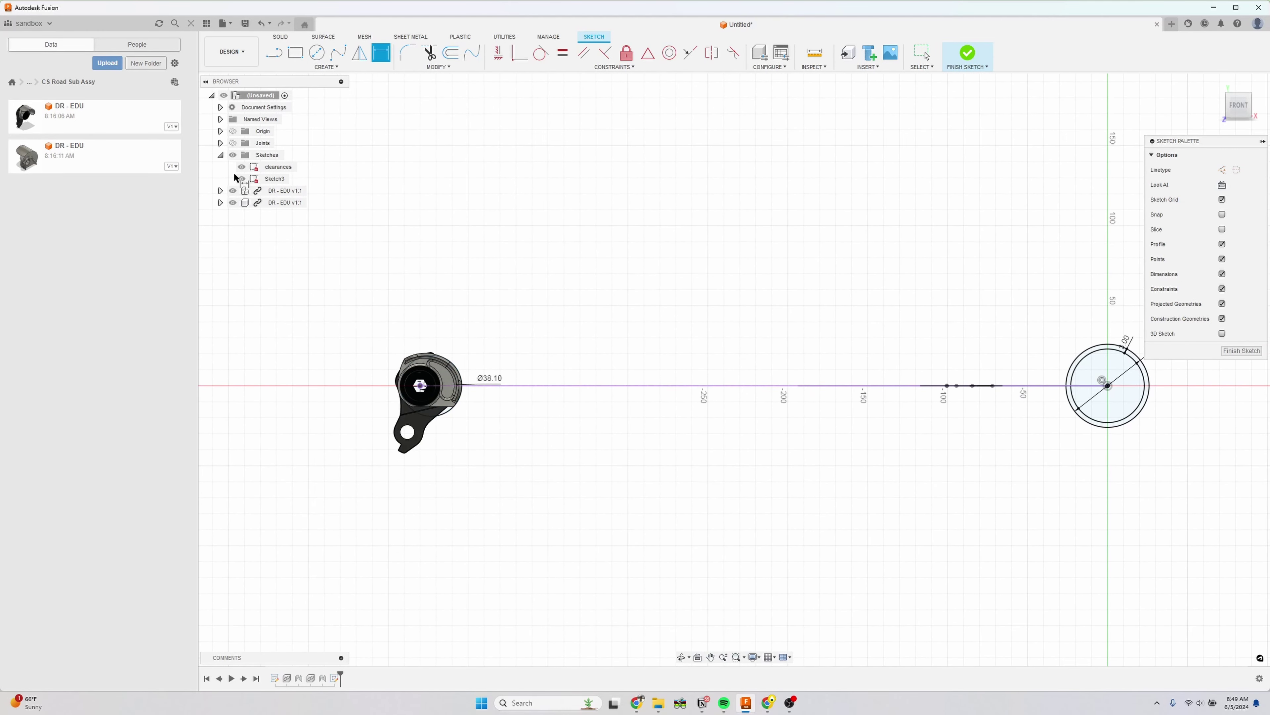
{"action": "left_click", "coordinate": [242, 167]}
- Examine the projected centreline running from the dropout axle to the bottom bracket circles at the origin
{"action": "scroll", "coordinate": [500, 440], "scroll_direction": "up", "scroll_amount": 3}
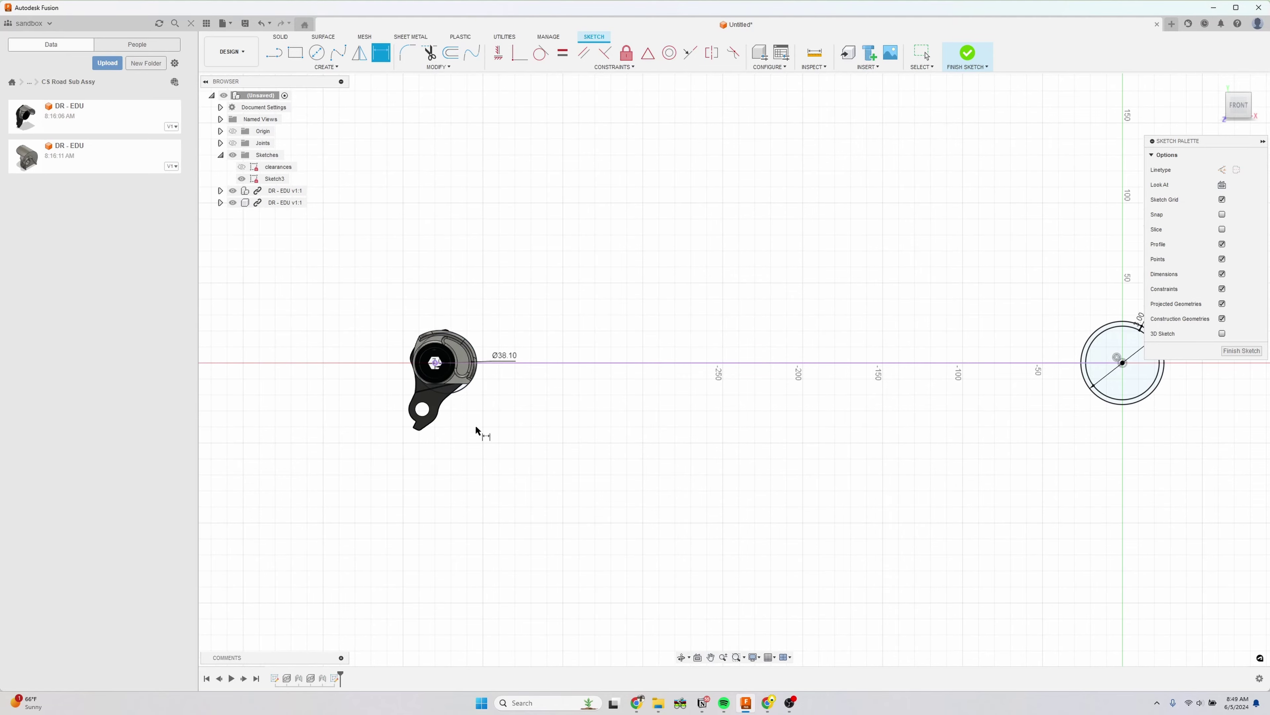
{"action": "key", "text": "d"}
{"action": "middle_click_drag", "start_coordinate": [703, 431], "coordinate": [620, 485]}
{"action": "scroll", "coordinate": [620, 484], "scroll_direction": "down", "scroll_amount": 3}
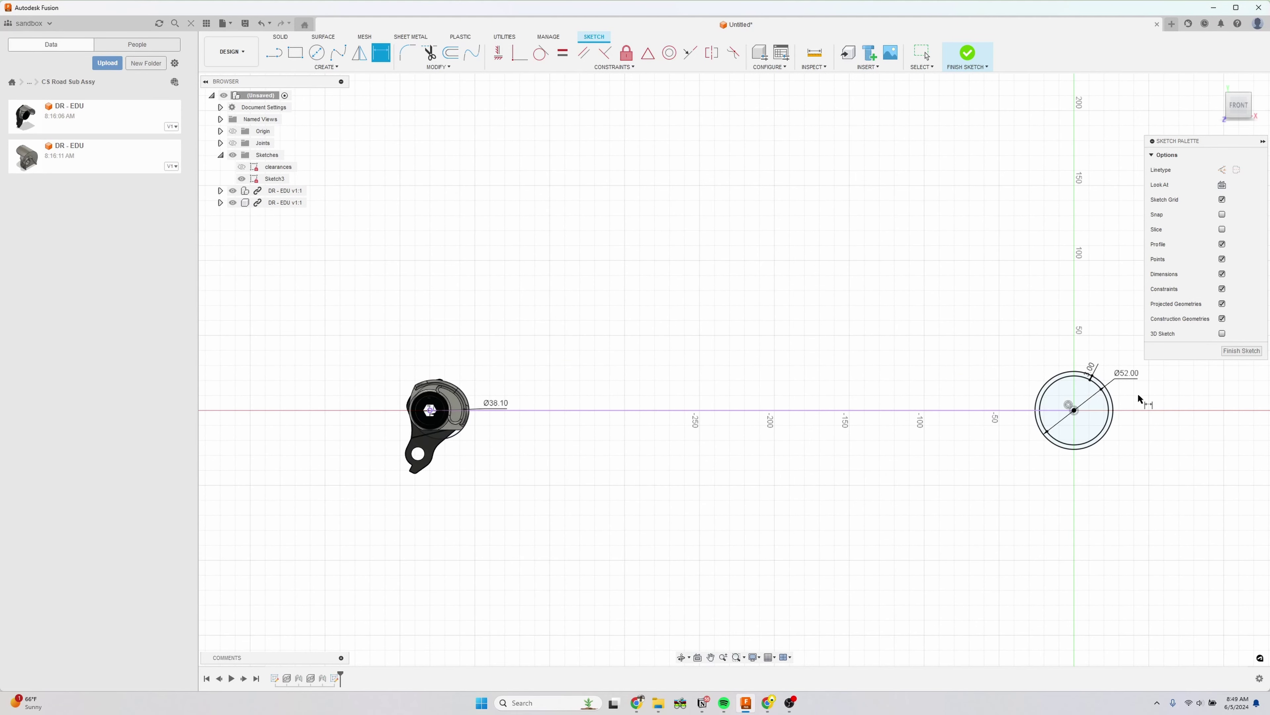
{"action": "middle_click_drag", "start_coordinate": [520, 443], "coordinate": [525, 414]}
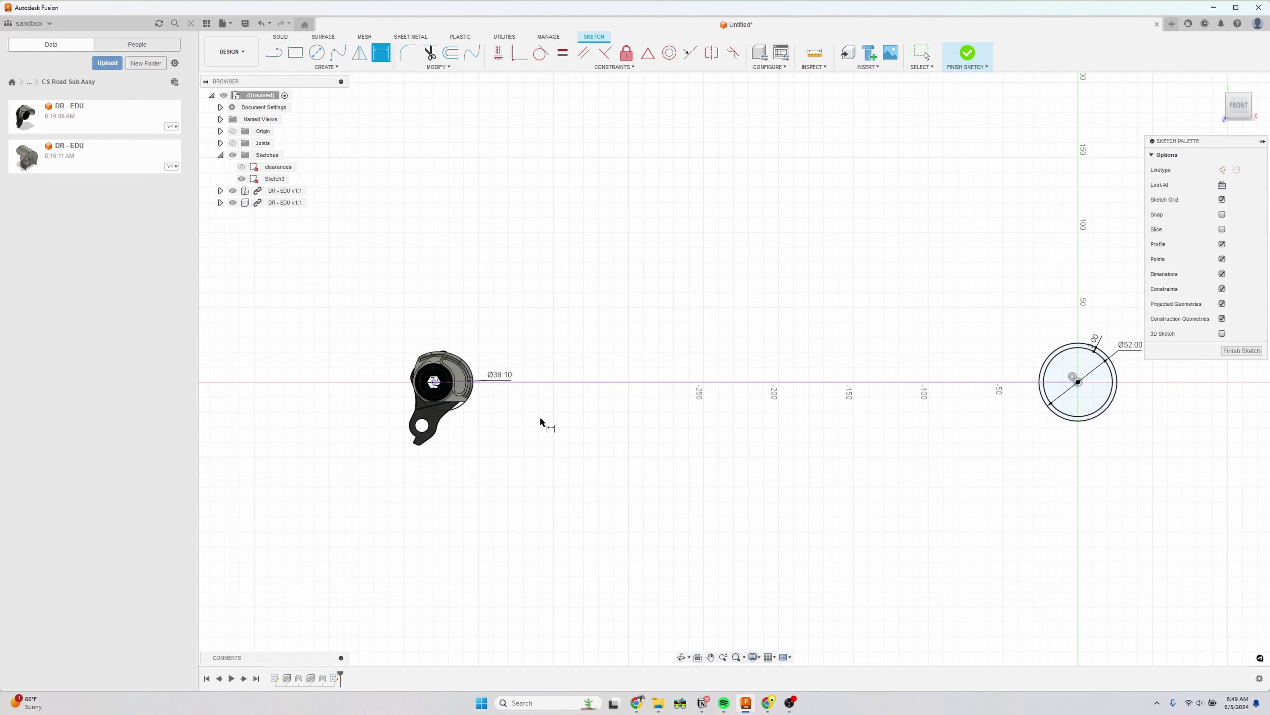
{"action": "middle_click_drag", "start_coordinate": [539, 419], "coordinate": [476, 446]}
{"action": "scroll", "coordinate": [519, 435], "scroll_direction": "up", "scroll_amount": 3}
{"action": "scroll", "coordinate": [476, 445], "scroll_direction": "down", "scroll_amount": 1}
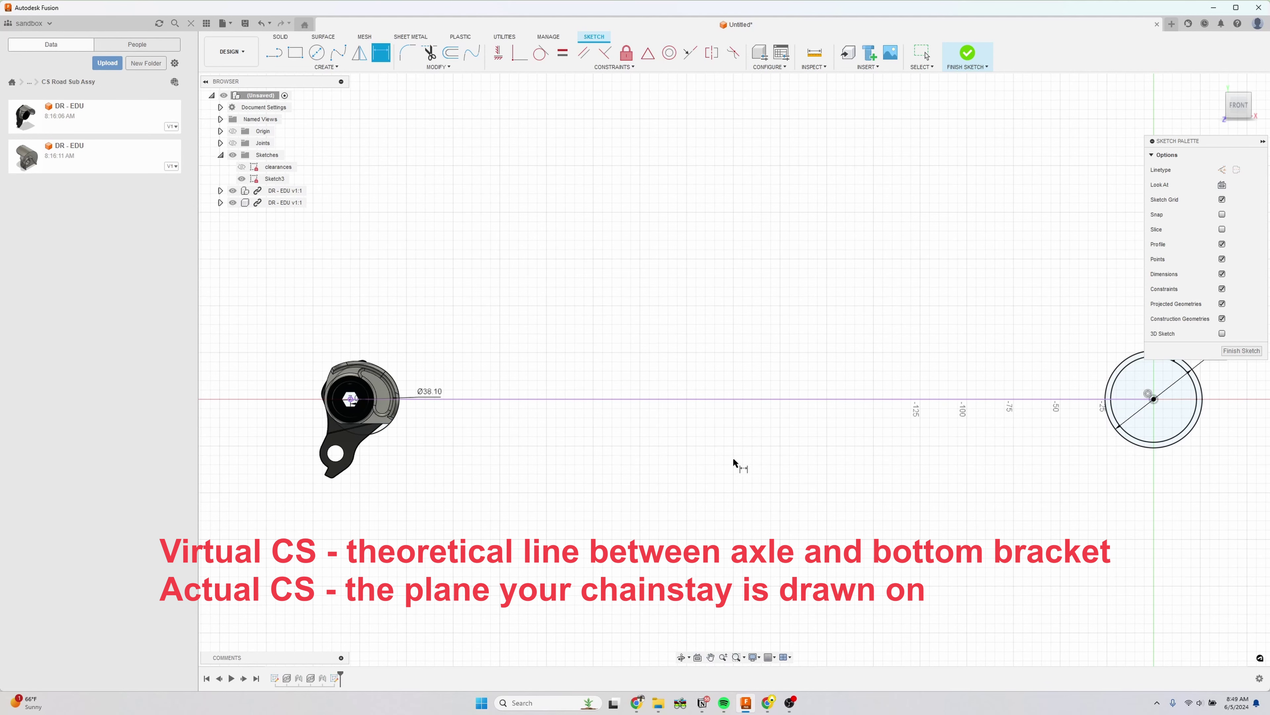
{"action": "middle_click_drag", "start_coordinate": [592, 491], "coordinate": [644, 461]}
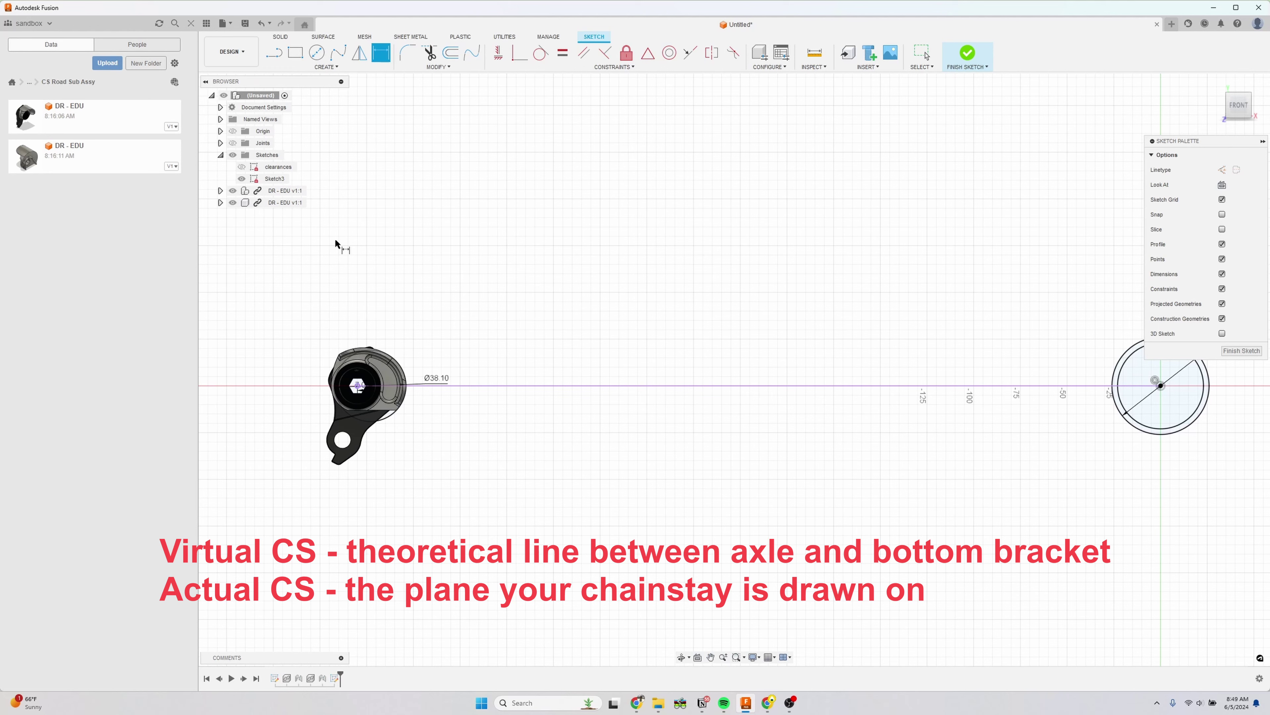
- Draw a short line upward from the axle point, continued by a longer perpendicular line towards the bottom bracket circles
{"action": "left_click", "coordinate": [274, 53]}
{"action": "scroll", "coordinate": [352, 426], "scroll_direction": "up", "scroll_amount": 5}
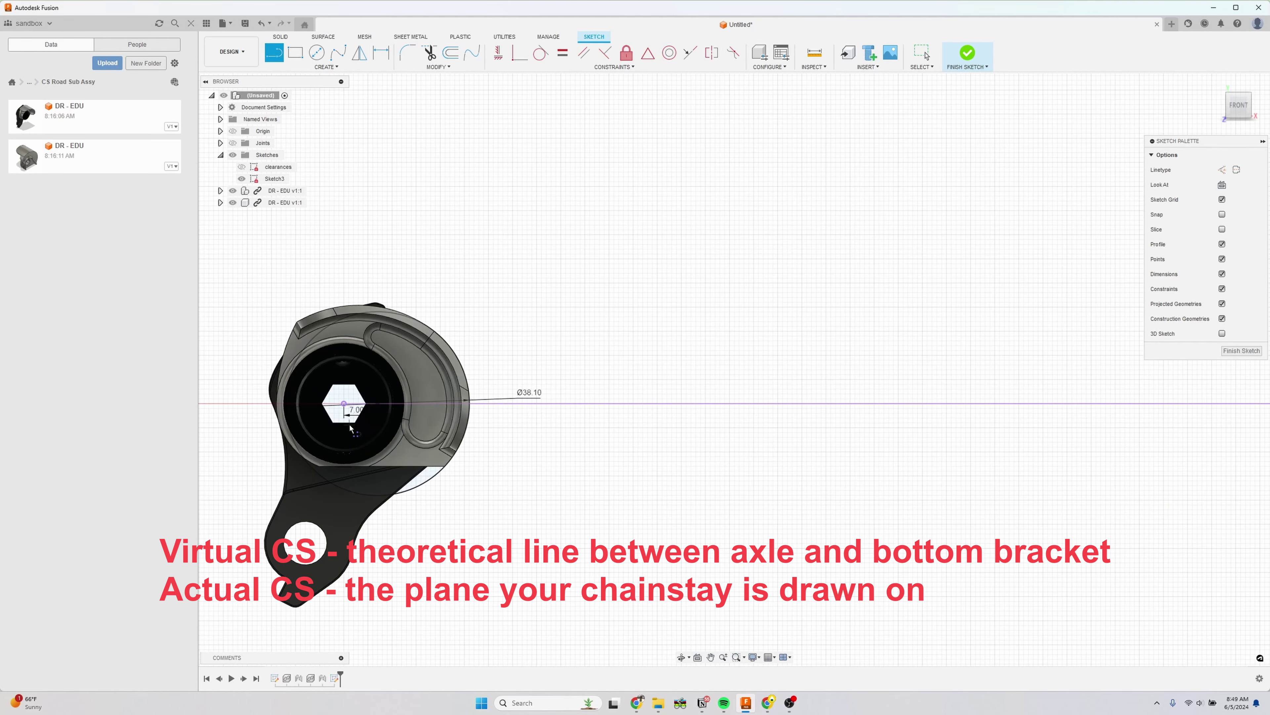
{"action": "scroll", "coordinate": [395, 410], "scroll_direction": "down", "scroll_amount": 1}
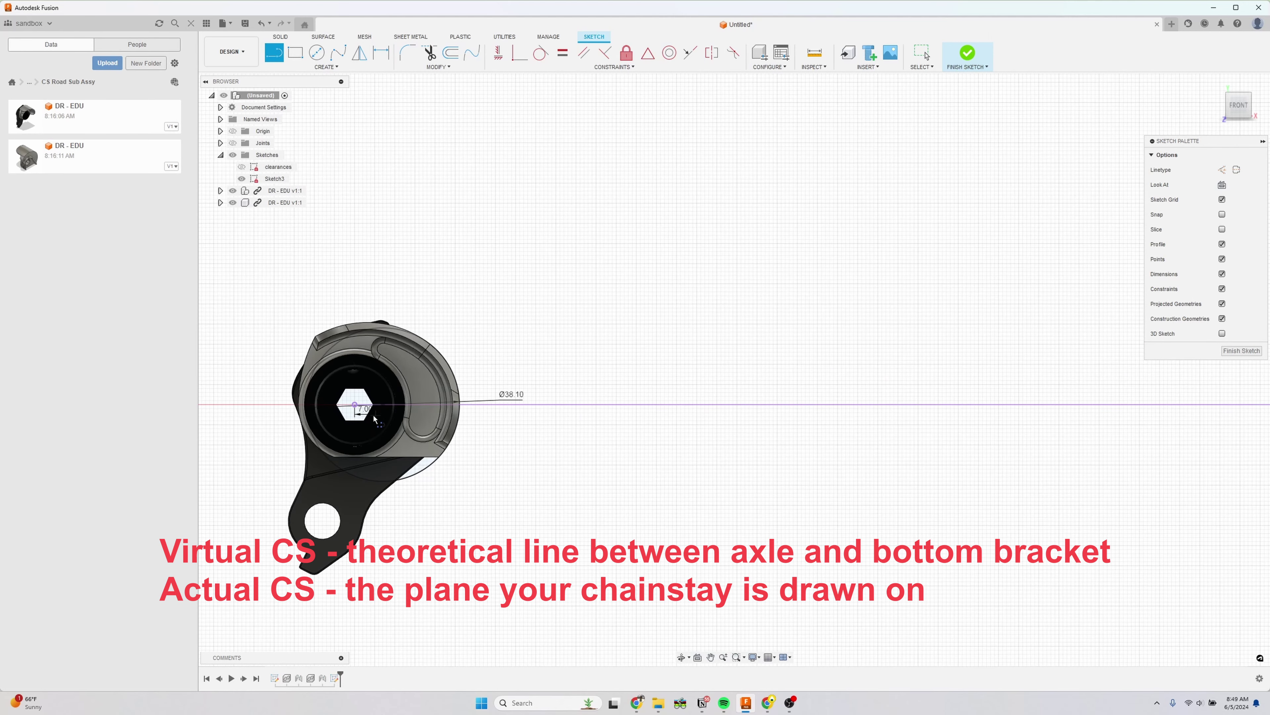
{"action": "left_click", "coordinate": [355, 405]}
{"action": "left_click", "coordinate": [374, 258]}
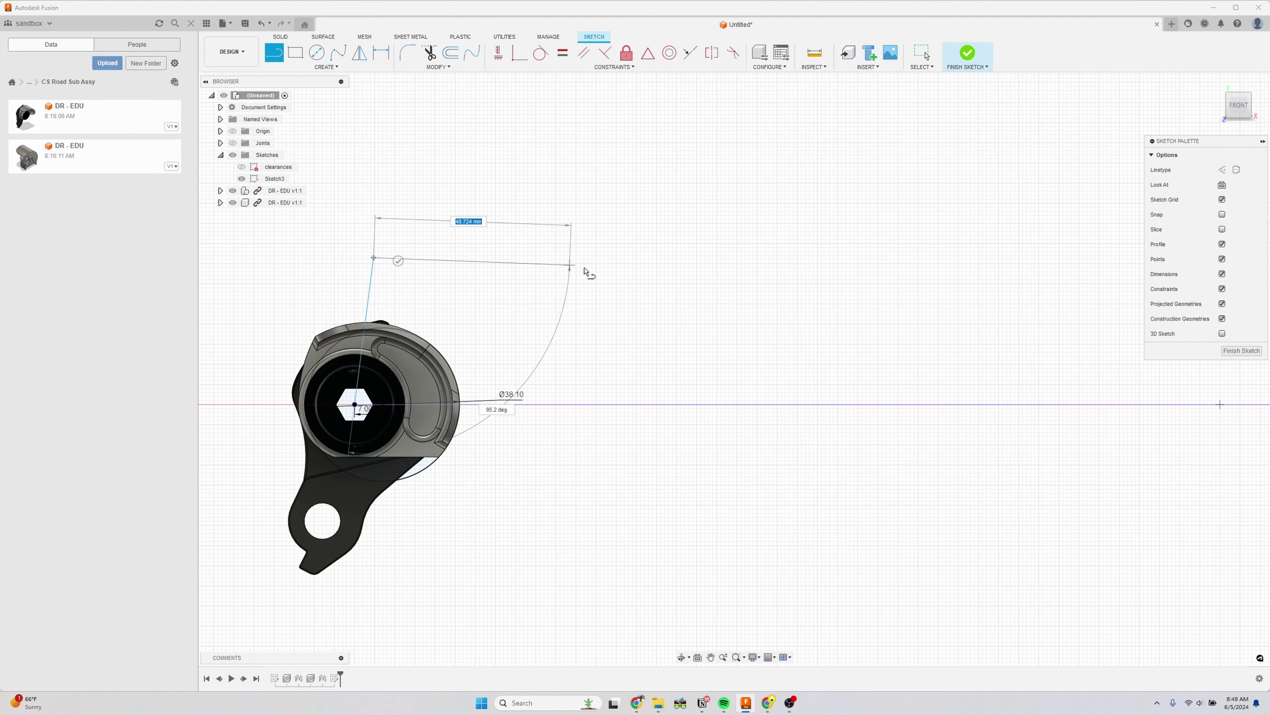
{"action": "left_click", "coordinate": [670, 290]}
{"action": "key", "text": "Escape"}
{"action": "scroll", "coordinate": [615, 301], "scroll_direction": "down", "scroll_amount": 2}
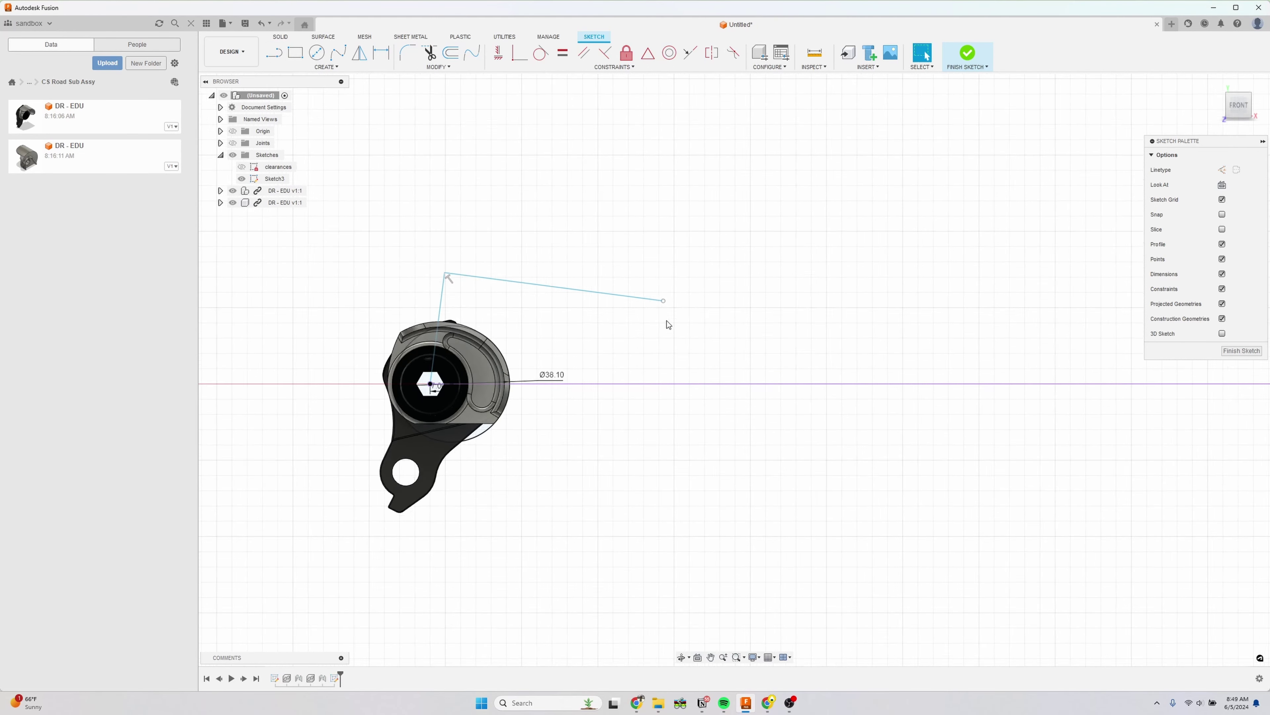
- Stretch the longer line towards the bottom bracket to about 326 mm and reposition its corner above the axle
{"action": "scroll", "coordinate": [550, 301], "scroll_direction": "down", "scroll_amount": 2}
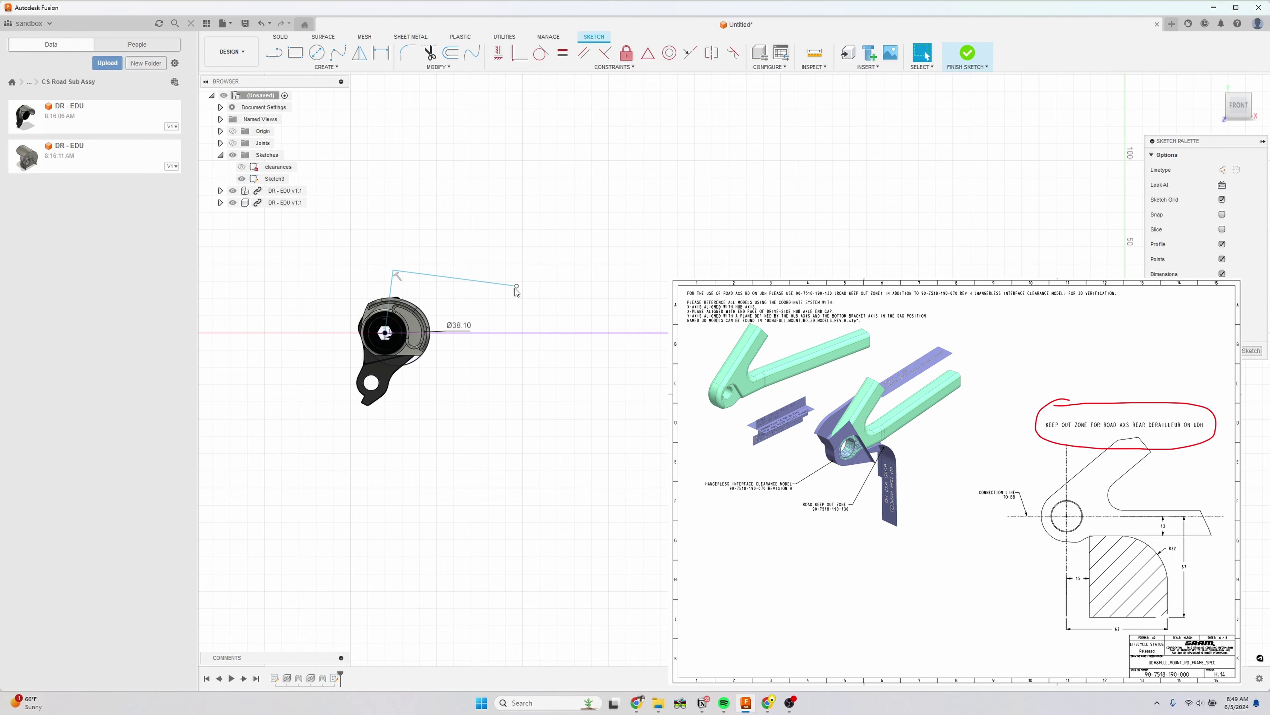
{"action": "left_click_drag", "start_coordinate": [710, 281], "coordinate": [711, 272]}
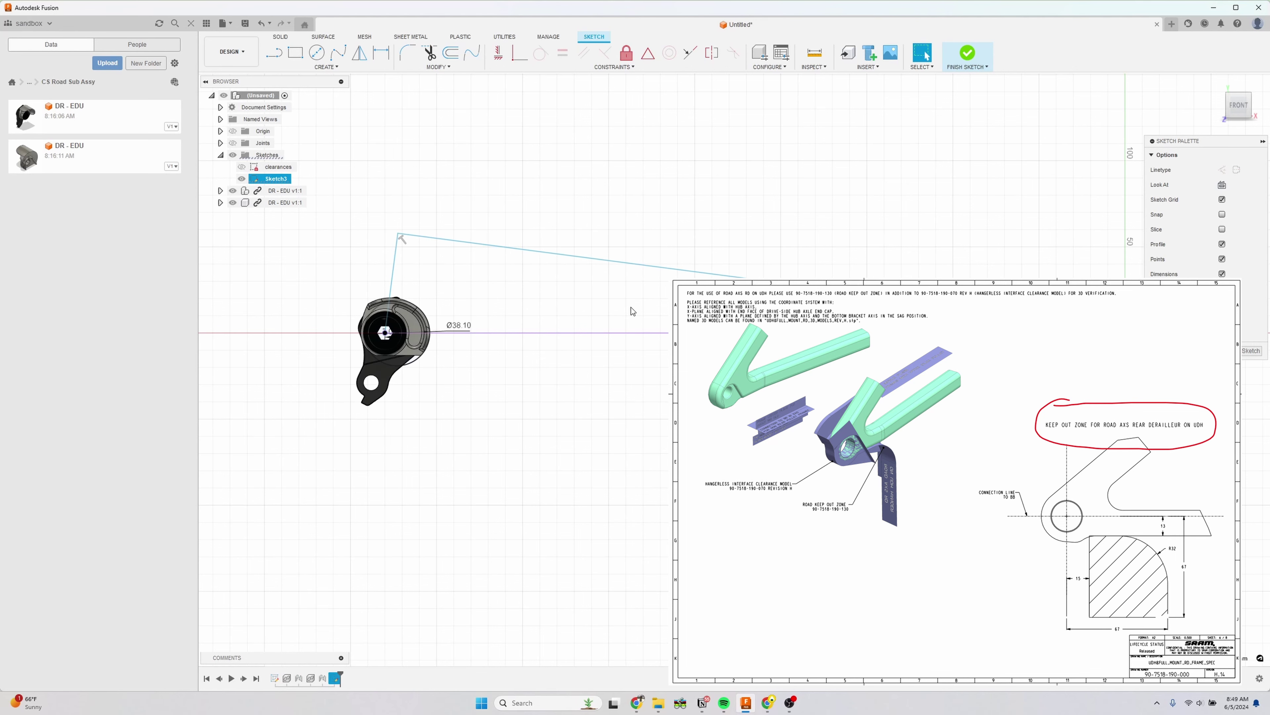
{"action": "left_click_drag", "start_coordinate": [398, 234], "coordinate": [389, 277]}
- Dimension the perpendicular offset of the long line from the axle point to 3.5 mm
{"action": "scroll", "coordinate": [468, 294], "scroll_direction": "up", "scroll_amount": 2}
{"action": "key", "text": "d"}
{"action": "left_click", "coordinate": [475, 250]}
{"action": "left_click", "coordinate": [483, 192]}
{"action": "type", "text": "3."}
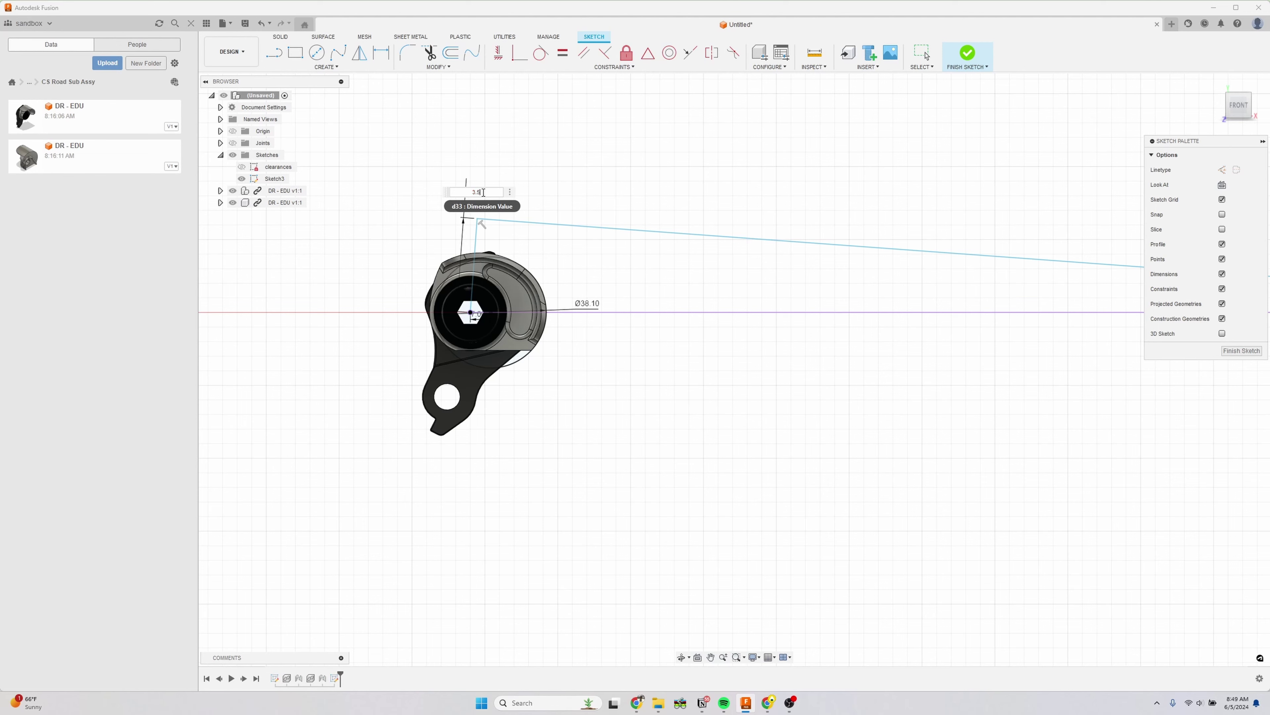
{"action": "type", "text": "5"}
{"action": "key", "text": "Return"}
{"action": "scroll", "coordinate": [480, 281], "scroll_direction": "up", "scroll_amount": 6}
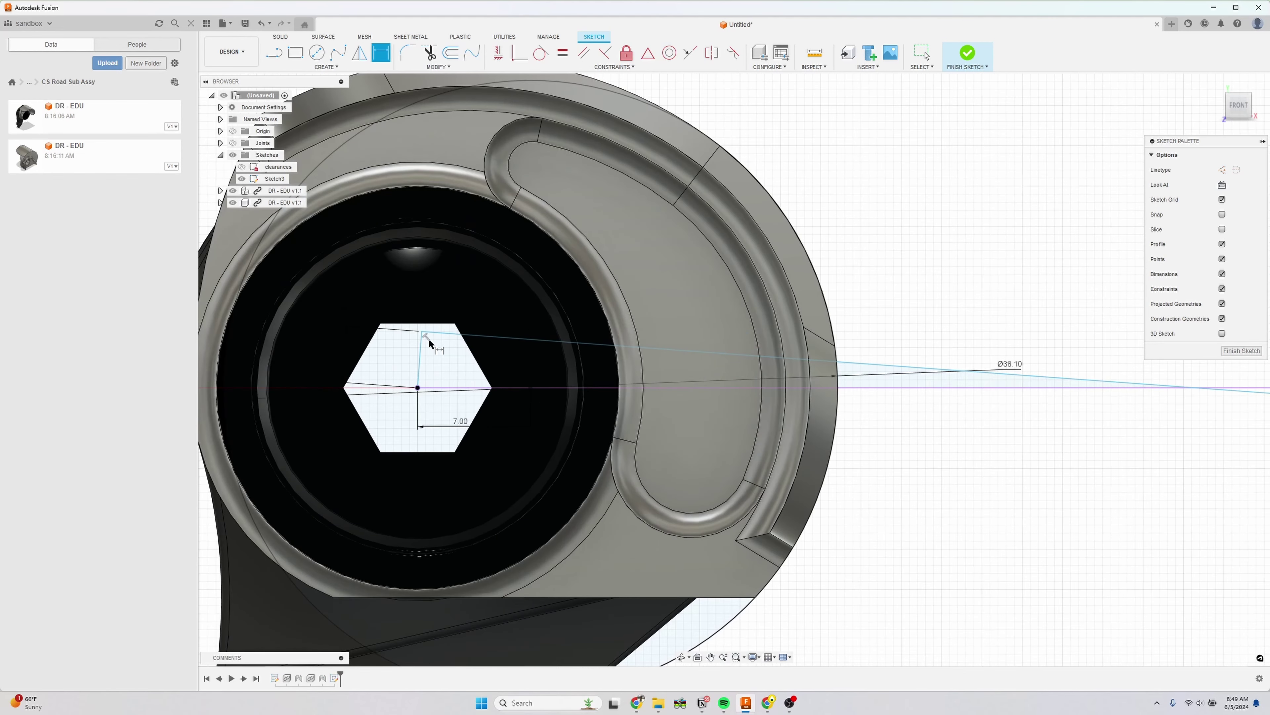
- Swing the long offset line about the axle point and attach its free end to the centre of the bottom bracket circles
{"action": "key", "text": "Escape"}
{"action": "left_click", "coordinate": [439, 328]}
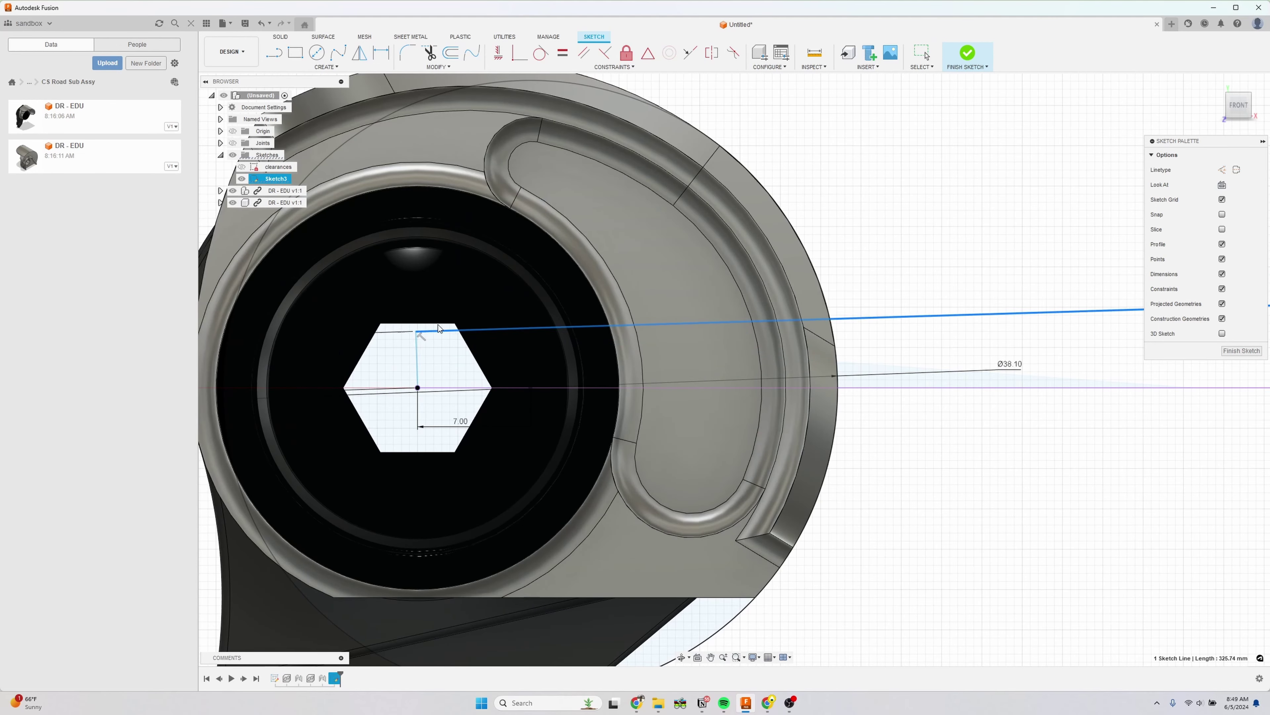
{"action": "mouse_move", "coordinate": [439, 328]}
{"action": "left_mouse_down"}
{"action": "mouse_move", "coordinate": [423, 329]}
{"action": "mouse_move", "coordinate": [435, 336]}
{"action": "left_mouse_up"}
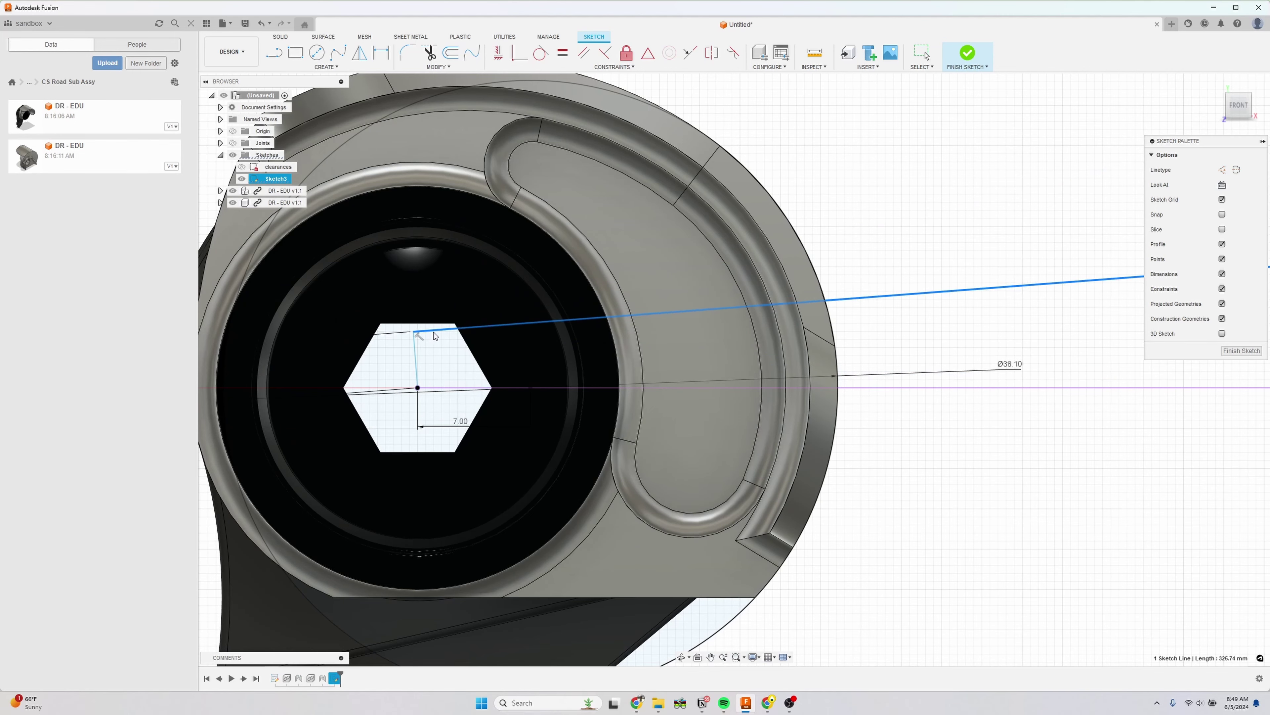
{"action": "scroll", "coordinate": [435, 335], "scroll_direction": "down", "scroll_amount": 10}
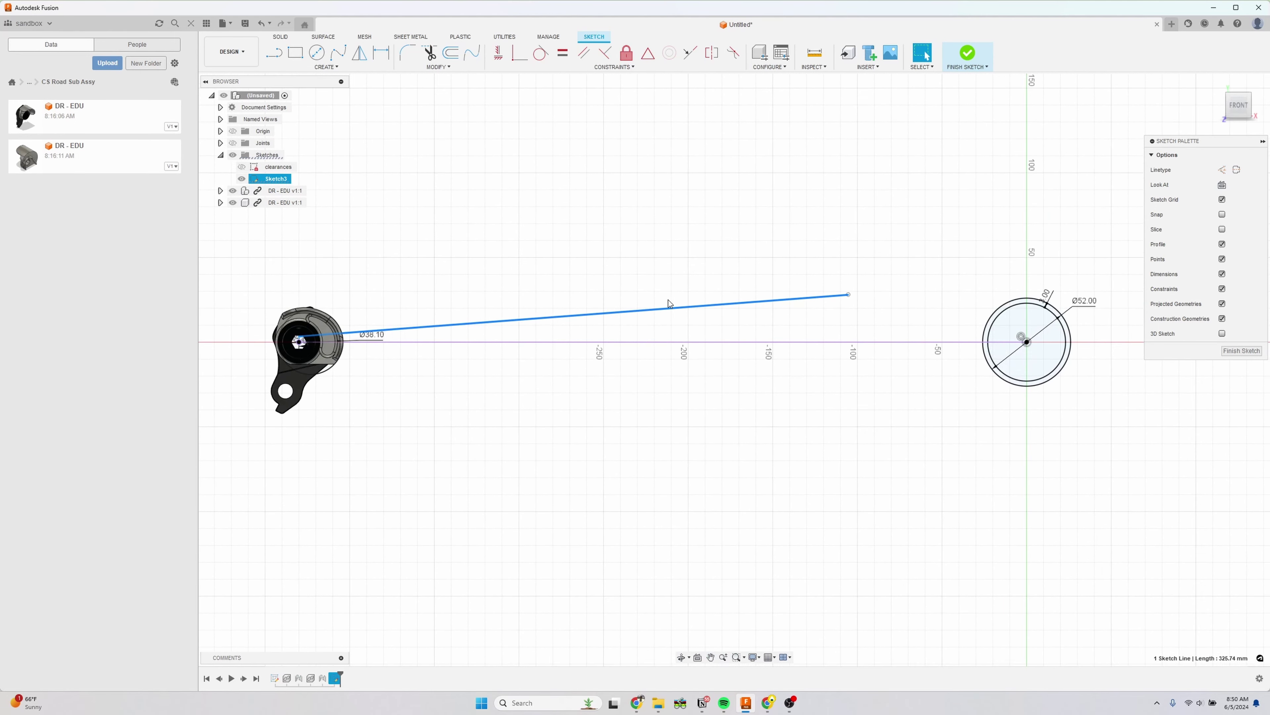
{"action": "middle_click_drag", "start_coordinate": [671, 303], "coordinate": [601, 299]}
{"action": "left_click_drag", "start_coordinate": [779, 291], "coordinate": [959, 340]}
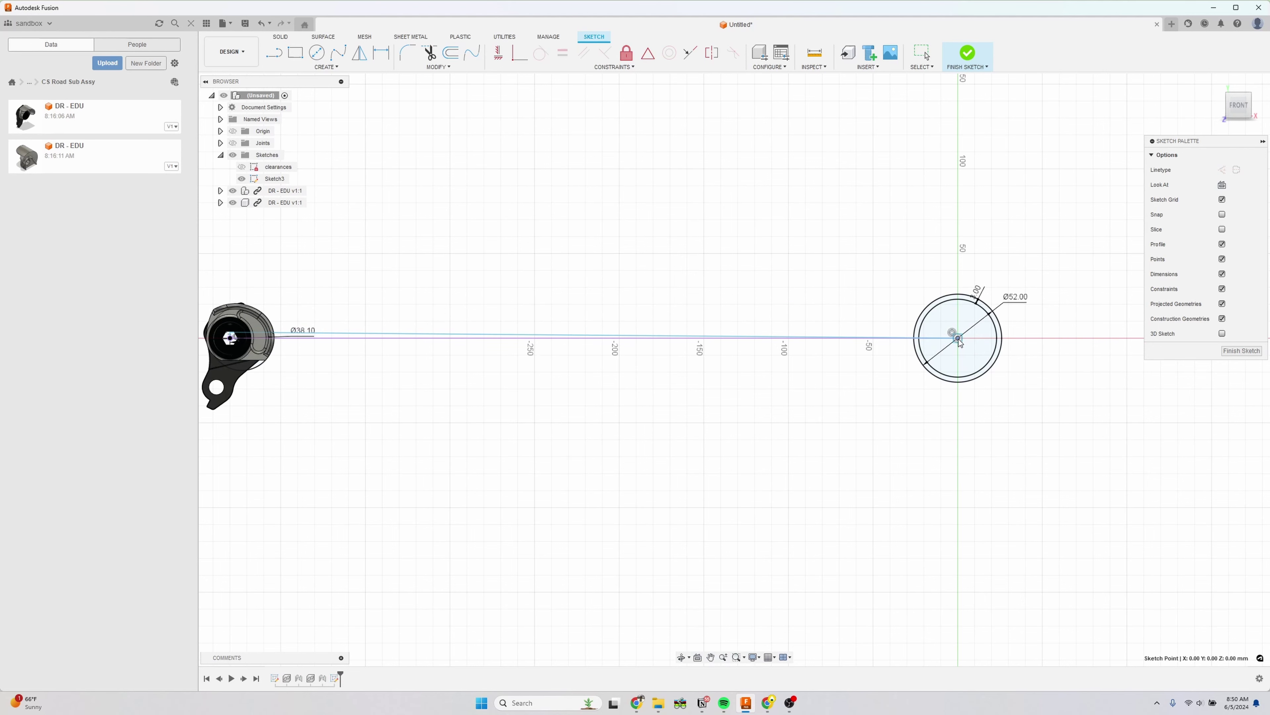
{"action": "left_click_drag", "start_coordinate": [960, 340], "coordinate": [960, 342]}
- Check the offset line between the dropout and bottom bracket, and finish the sketch
{"action": "scroll", "coordinate": [655, 303], "scroll_direction": "up", "scroll_amount": 6}
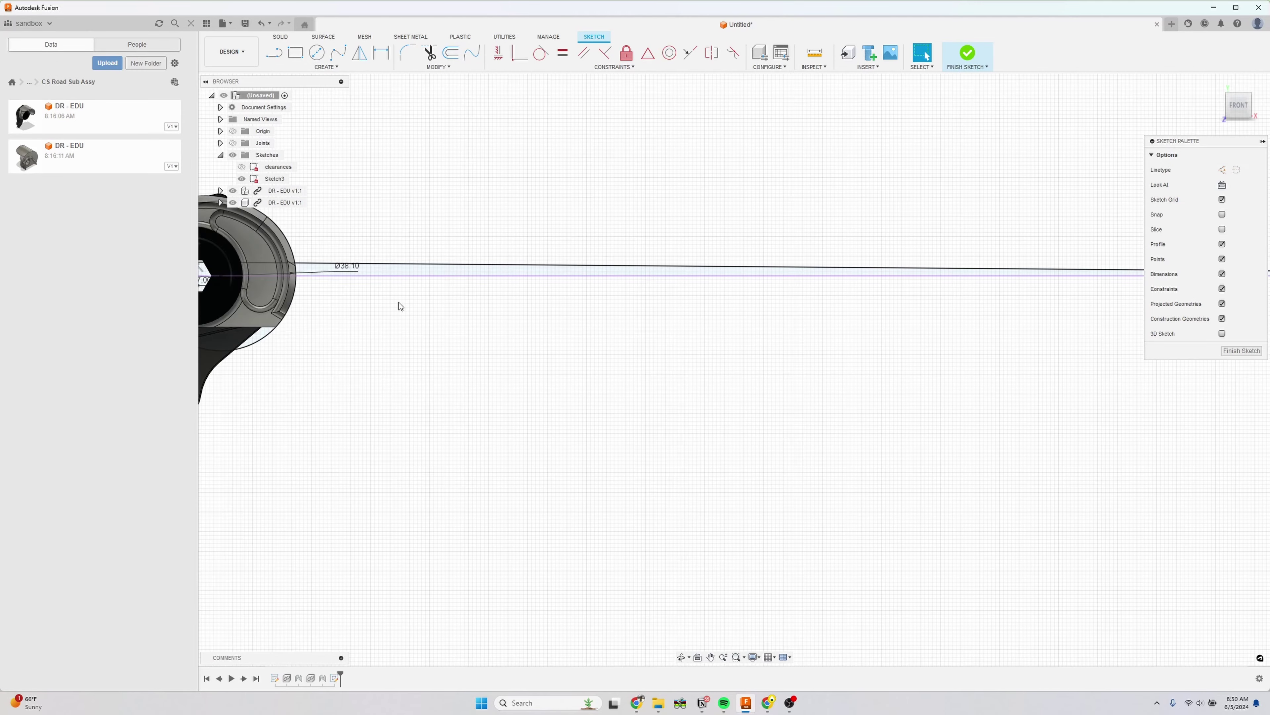
{"action": "scroll", "coordinate": [589, 312], "scroll_direction": "down", "scroll_amount": 4}
{"action": "middle_click_drag", "start_coordinate": [590, 311], "coordinate": [525, 345]}
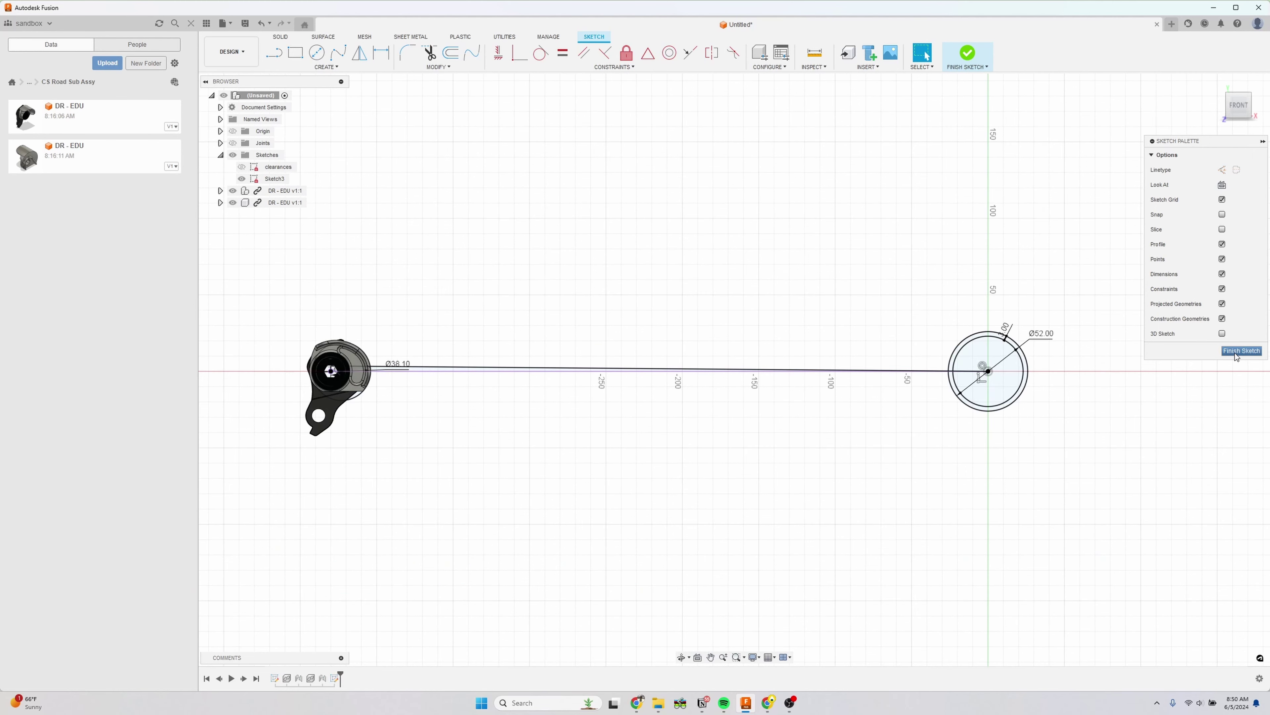
{"action": "left_click", "coordinate": [1235, 353]}
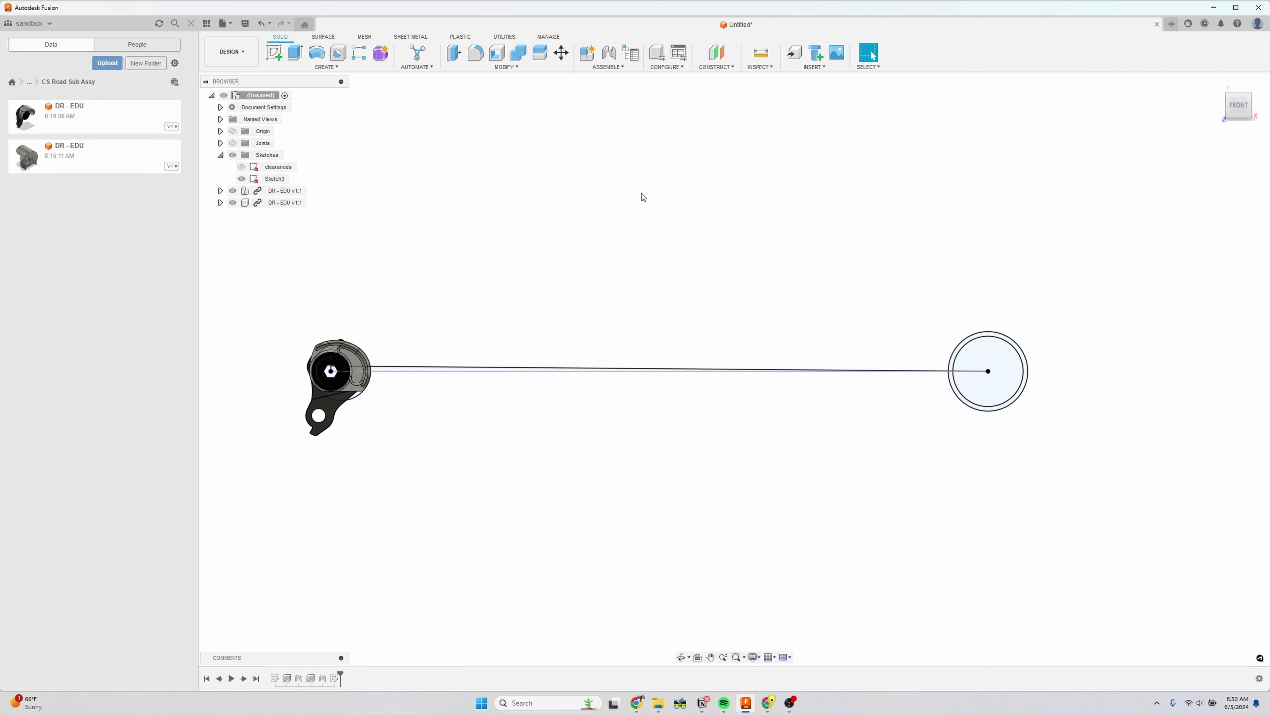
- Rename the newly finished front-plane sketch as BBDR
{"action": "right_click", "coordinate": [268, 181]}
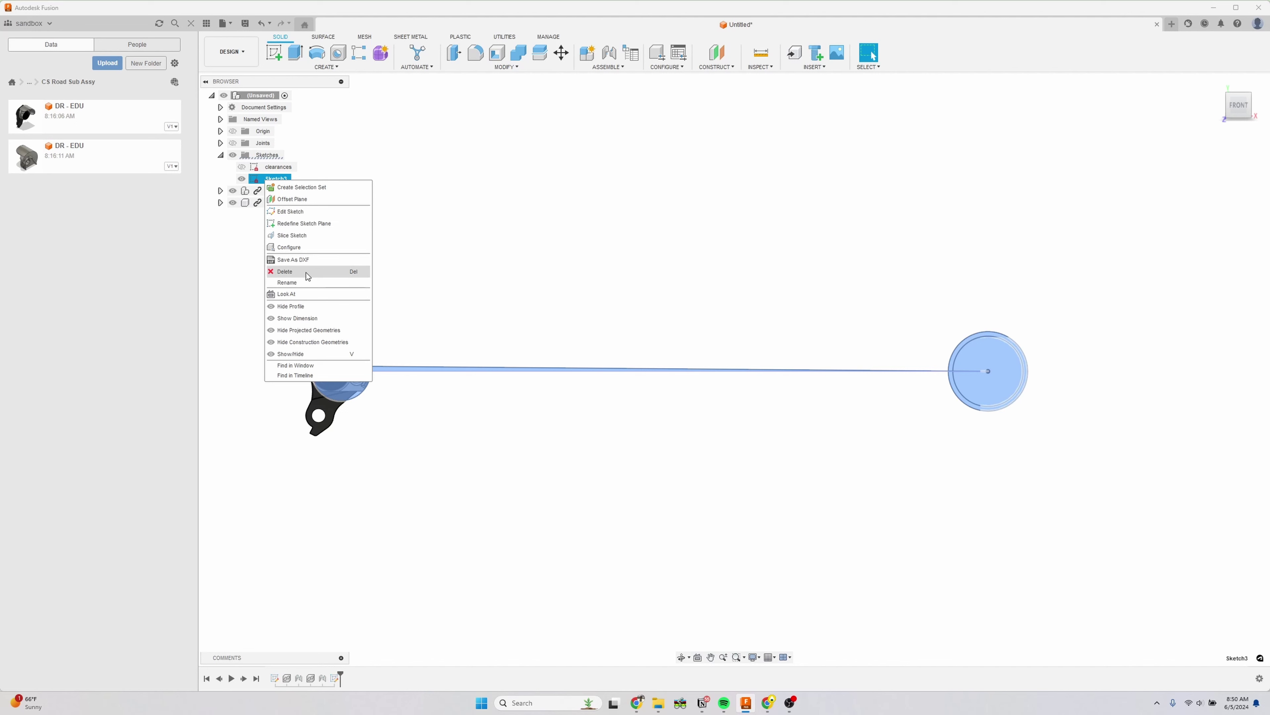
{"action": "left_click", "coordinate": [300, 284]}
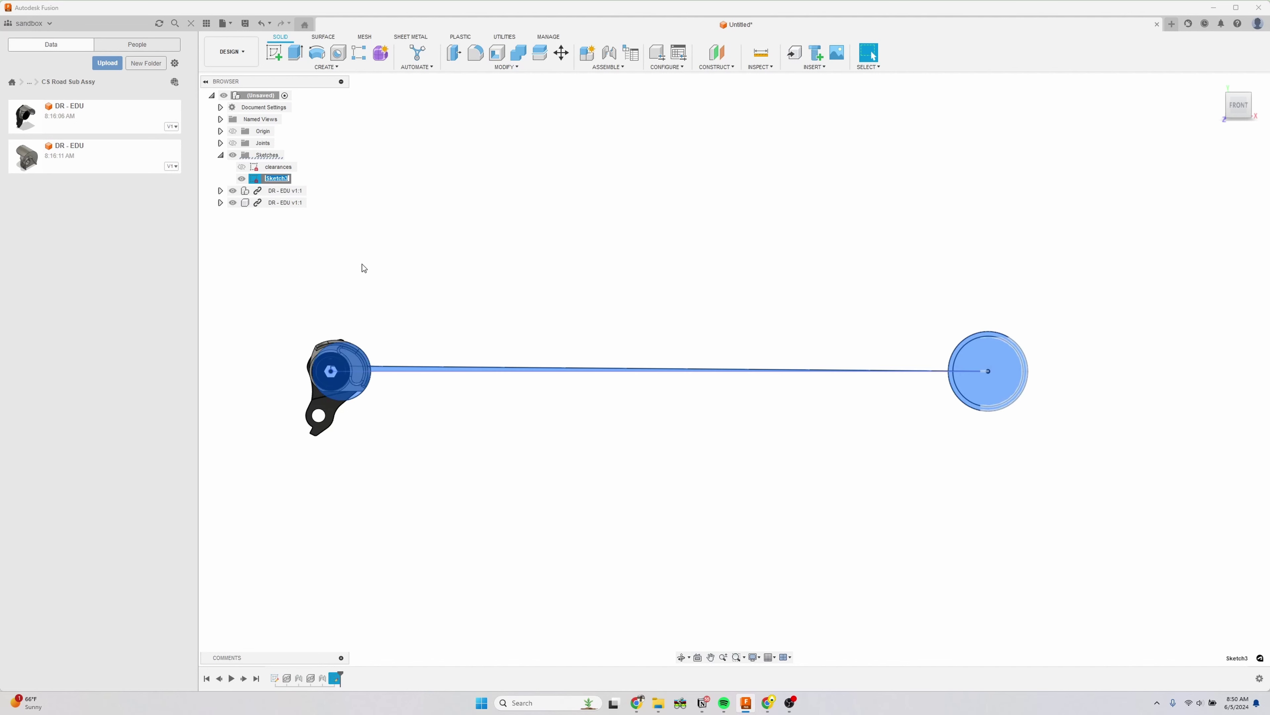
{"action": "type", "text": "BBDR"}
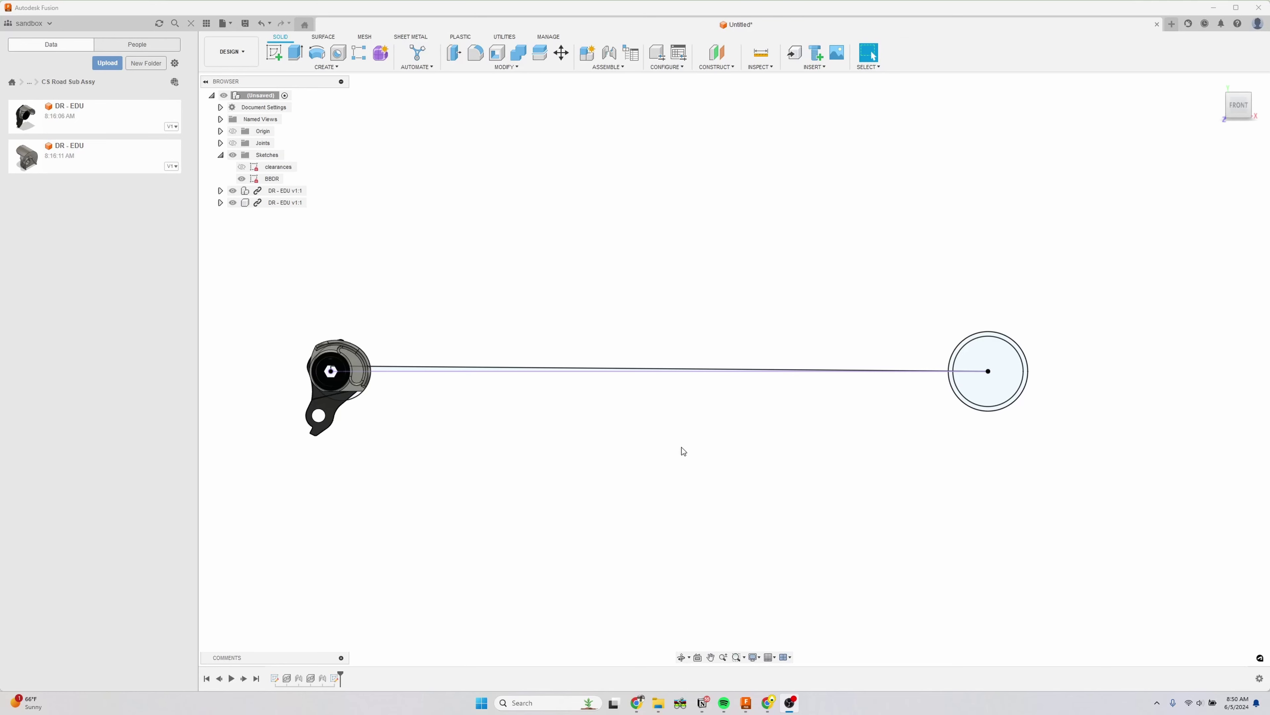
- Construct a plane at angle through the long offset chainstay line between the dropout and the bottom bracket
{"action": "mouse_move", "coordinate": [683, 451]}
{"action": "middle_mouse_down", "text": "shift"}
{"action": "mouse_move", "coordinate": [686, 465]}
{"action": "mouse_move", "coordinate": [714, 467]}
{"action": "middle_mouse_up", "text": "shift"}
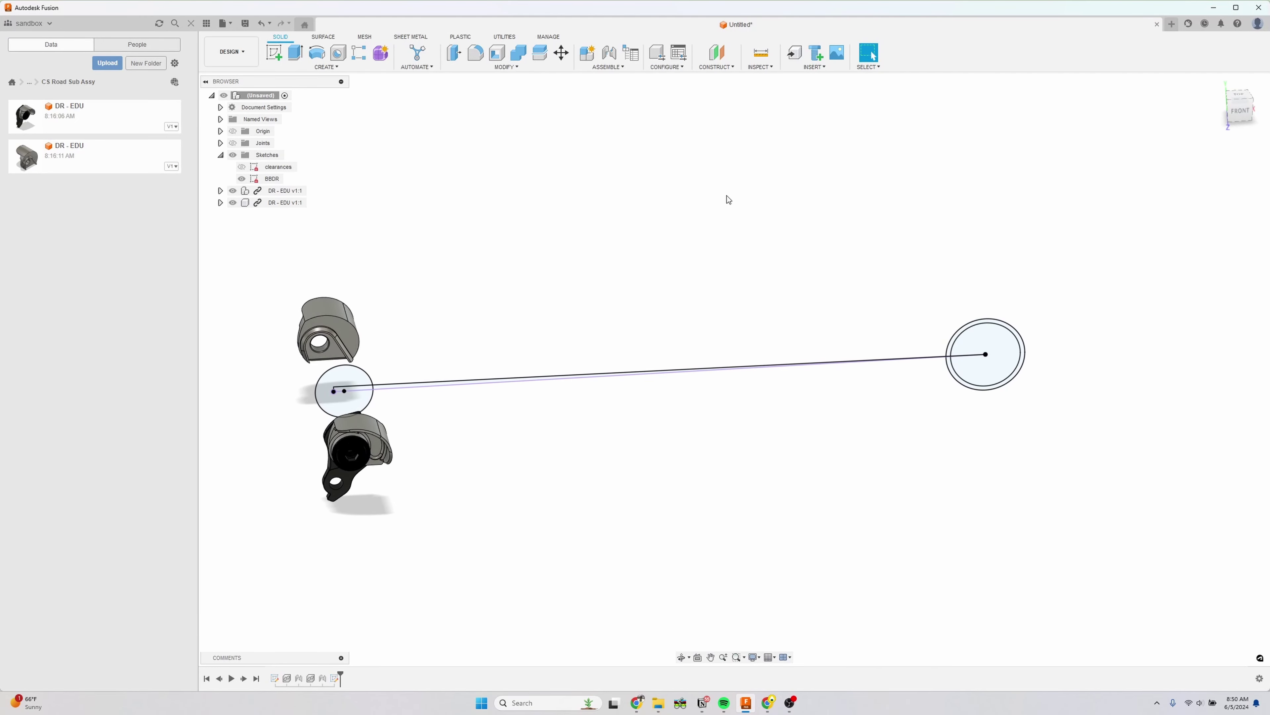
{"action": "middle_click_drag", "start_coordinate": [701, 130], "coordinate": [722, 146]}
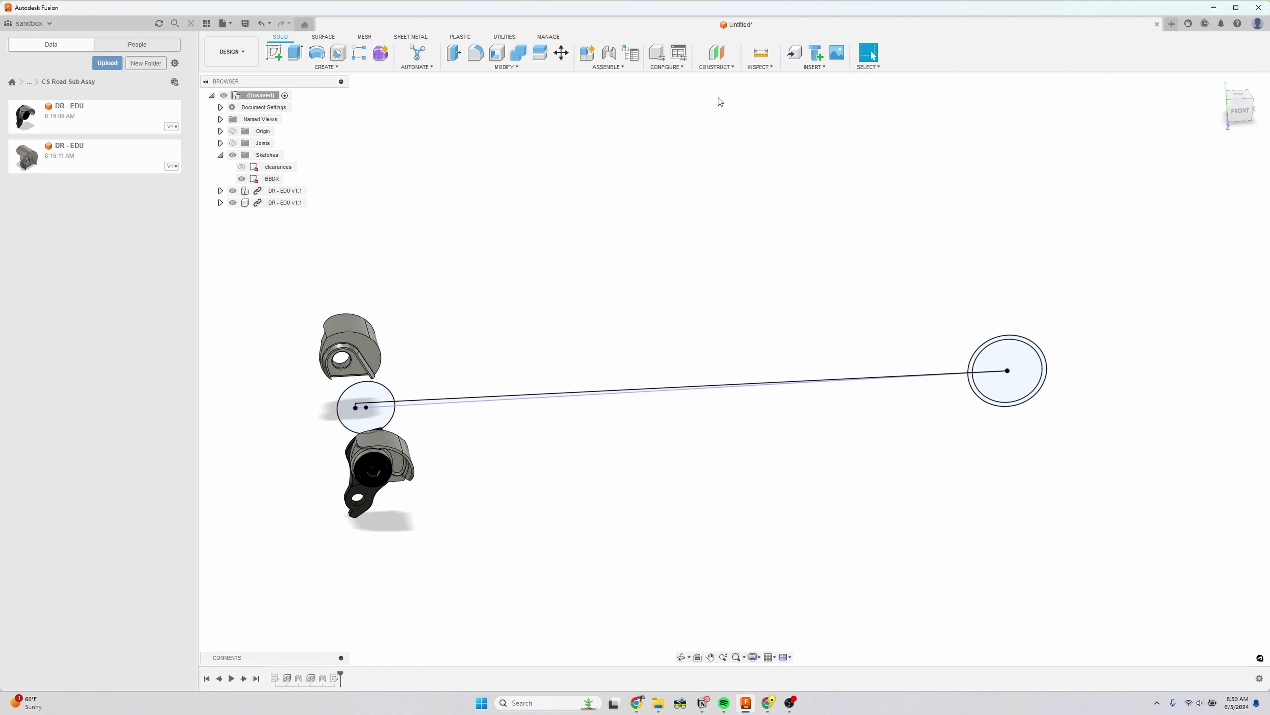
{"action": "left_click", "coordinate": [717, 66]}
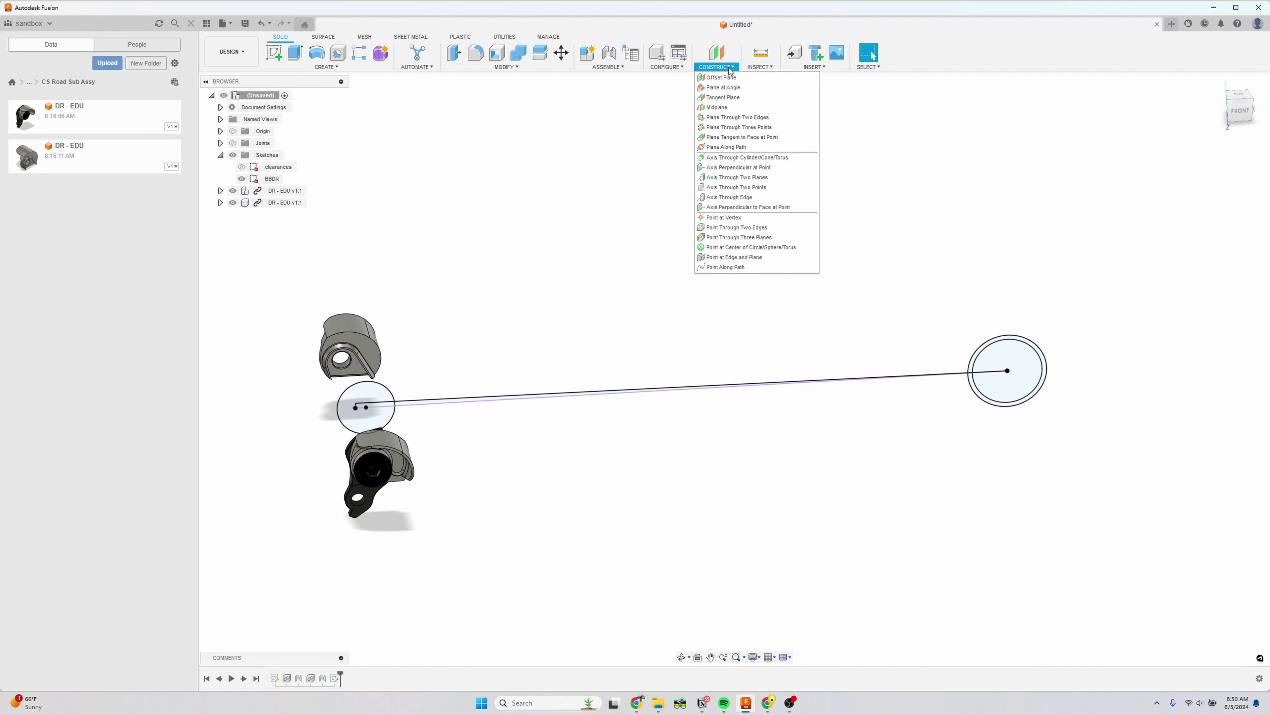
{"action": "left_click", "coordinate": [733, 88]}
{"action": "scroll", "coordinate": [474, 350], "scroll_direction": "up", "scroll_amount": 3}
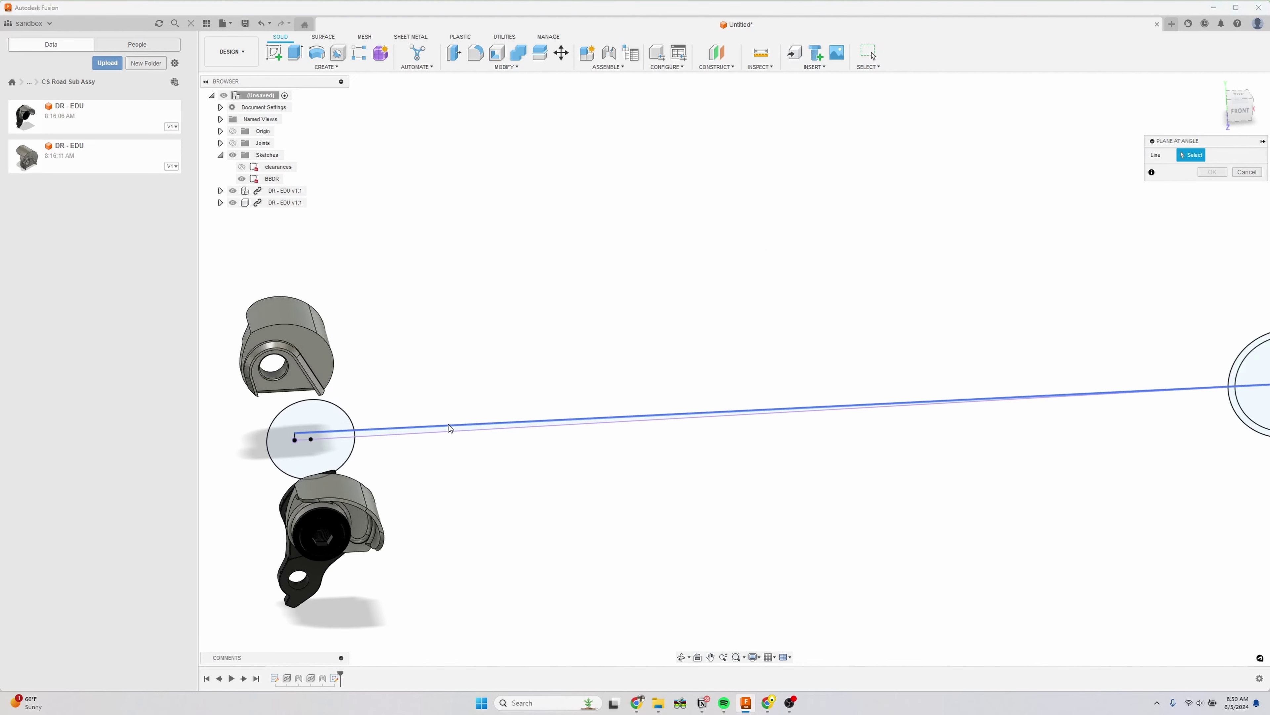
{"action": "left_click", "coordinate": [449, 425]}
{"action": "key", "text": "Return"}
- Start a sketch on the new chainstay plane, hide the BBDR sketch and look at it from the top
{"action": "left_click", "coordinate": [274, 53]}
{"action": "left_click", "coordinate": [241, 179]}
{"action": "mouse_move", "coordinate": [563, 232]}
{"action": "middle_mouse_down", "text": "shift"}
{"action": "mouse_move", "coordinate": [575, 261]}
{"action": "mouse_move", "coordinate": [619, 269]}
{"action": "middle_mouse_up", "text": "shift"}
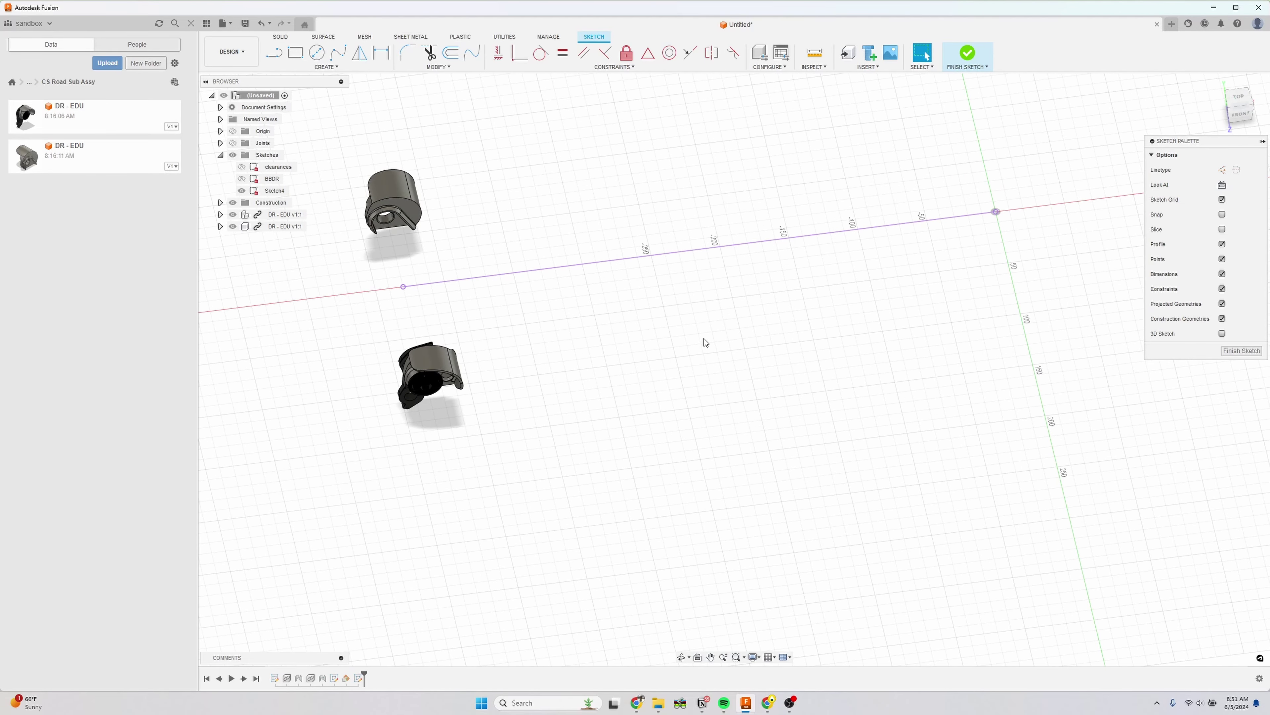
{"action": "left_click", "coordinate": [1245, 100]}
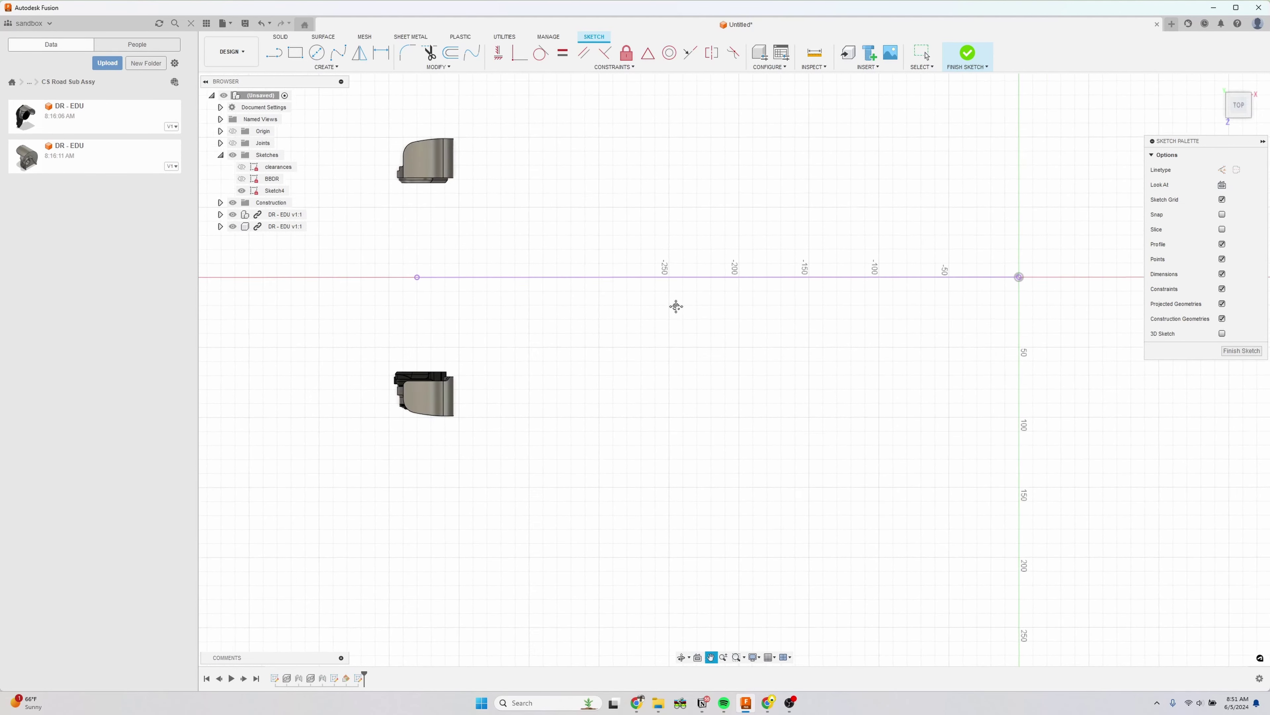
{"action": "scroll", "coordinate": [628, 356], "scroll_direction": "down", "scroll_amount": 3}
{"action": "middle_click_drag", "start_coordinate": [542, 334], "coordinate": [451, 338]}
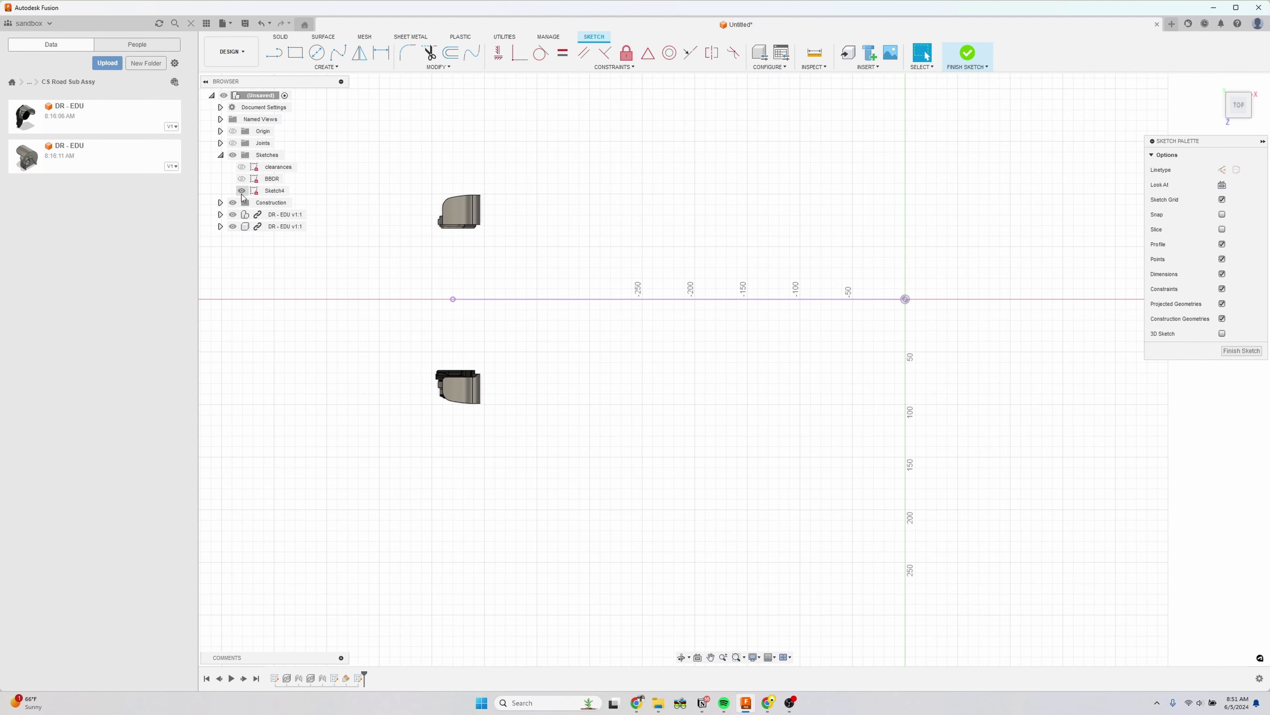
- Show the clearances sketch as a reference and examine its profiles alongside the dropouts
{"action": "left_click", "coordinate": [242, 168]}
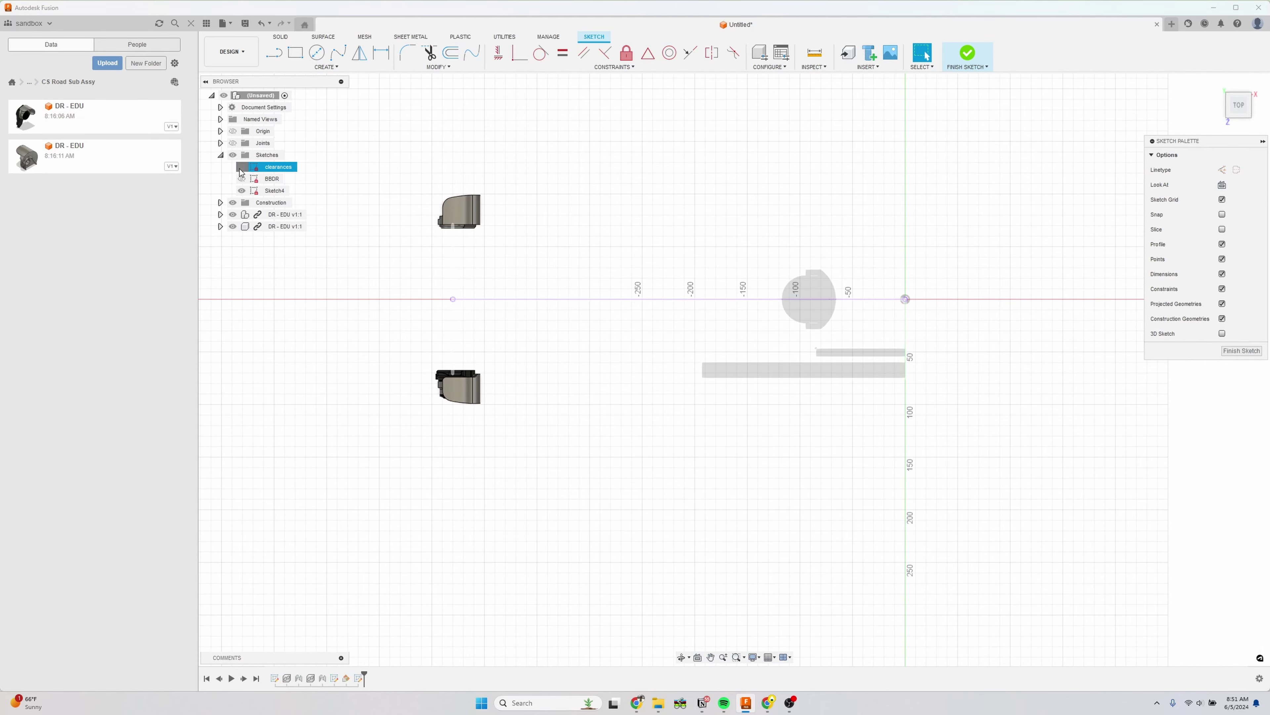
{"action": "left_click", "coordinate": [698, 325]}
{"action": "scroll", "coordinate": [692, 332], "scroll_direction": "up", "scroll_amount": 2}
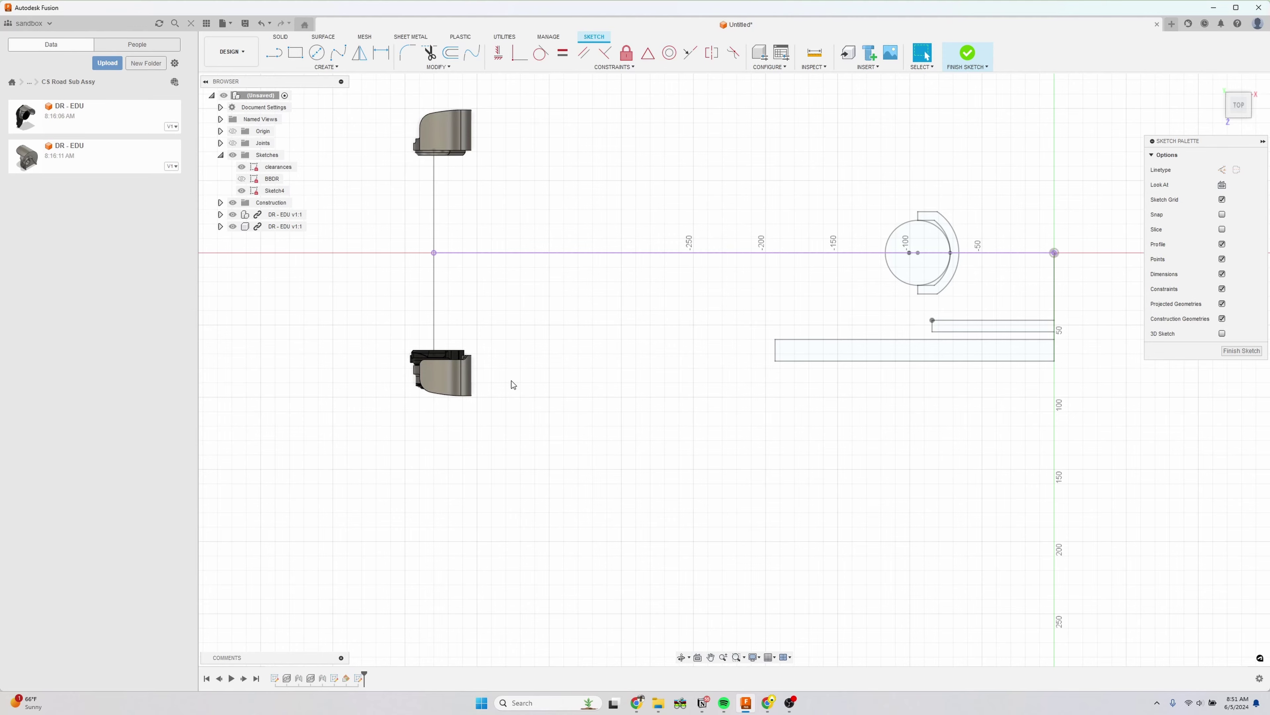
{"action": "middle_click_drag", "start_coordinate": [566, 364], "coordinate": [557, 392]}
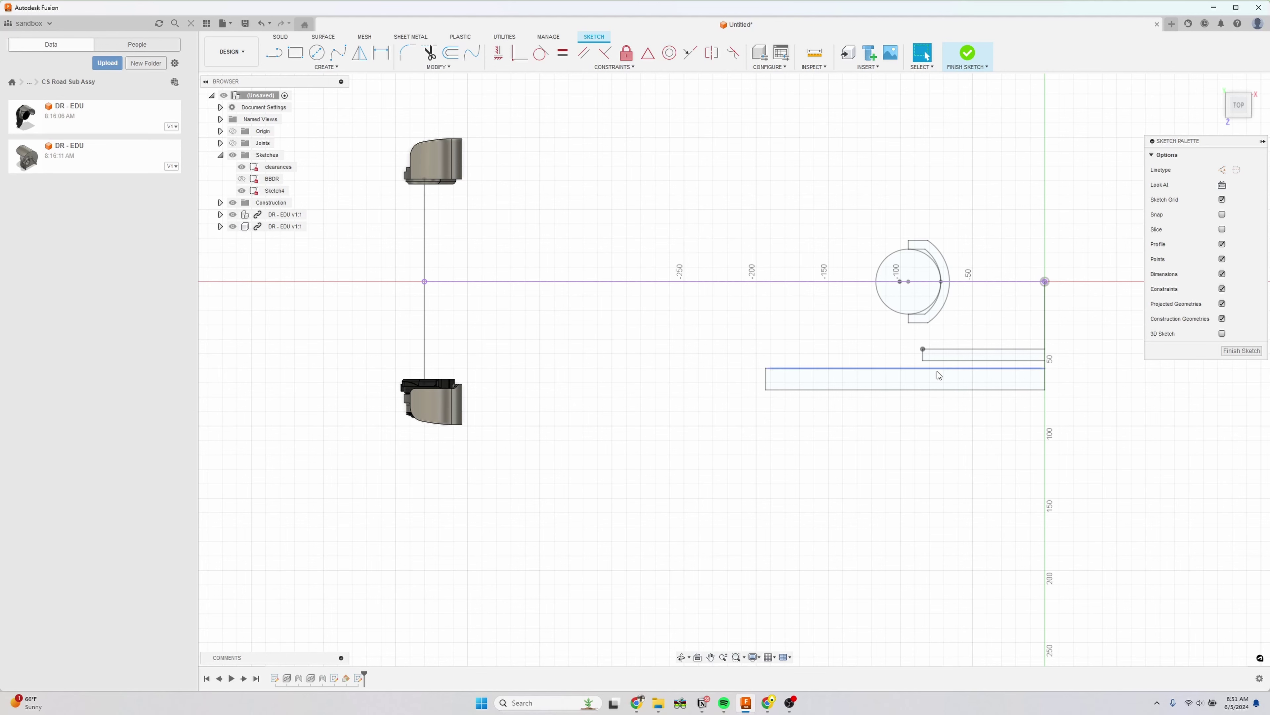
{"action": "middle_click_drag", "start_coordinate": [491, 478], "coordinate": [508, 478]}
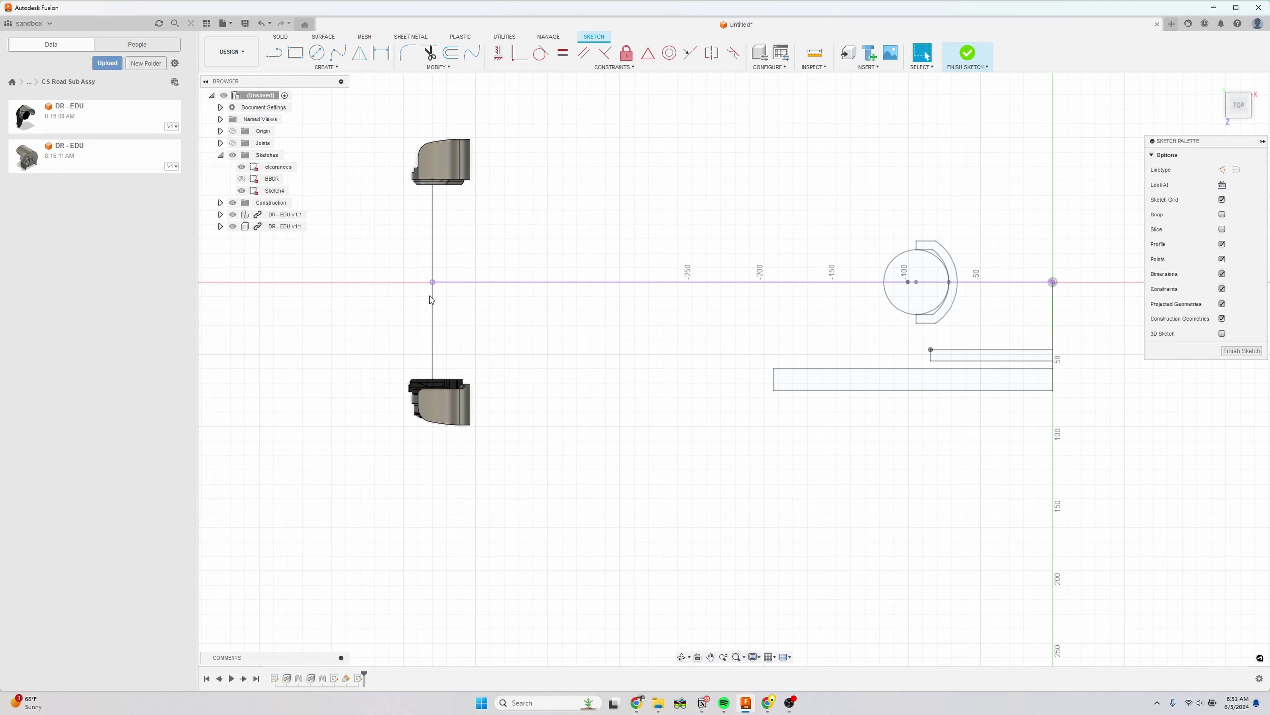
- Project the axle line between the two dropouts from the clearances sketch into the chainstay sketch
{"action": "left_click", "coordinate": [242, 171]}
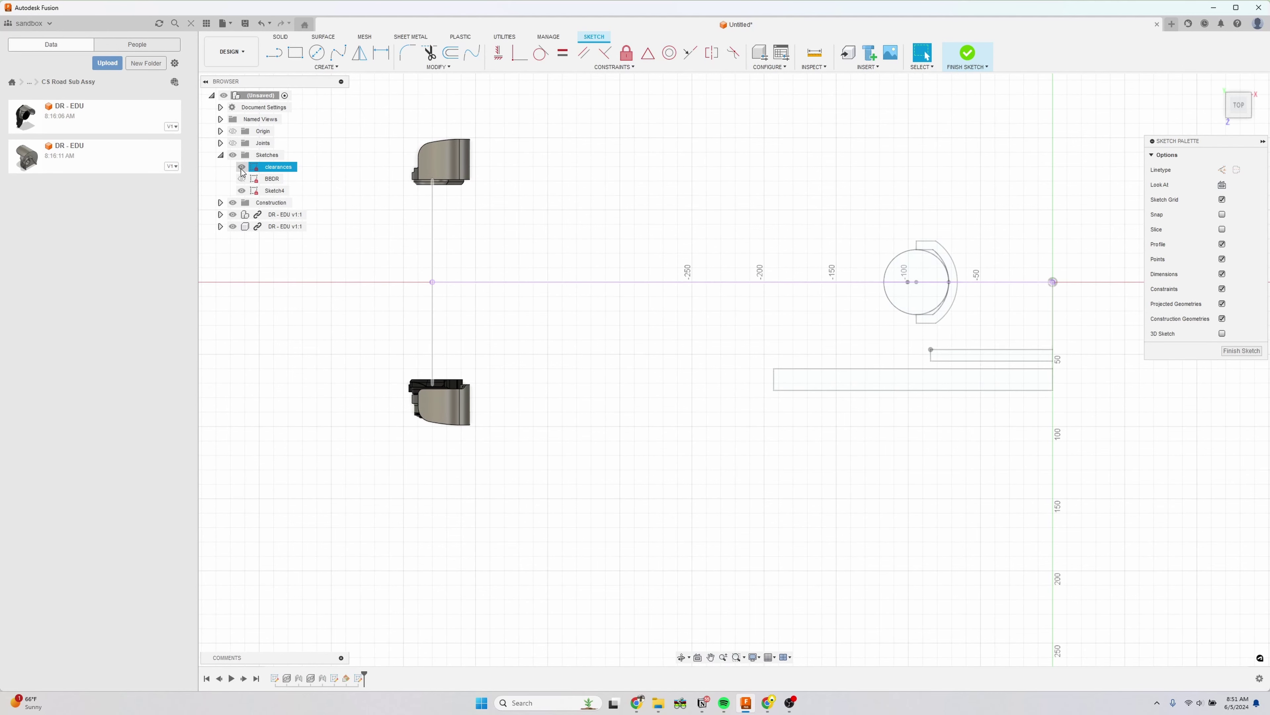
{"action": "key", "text": "p"}
{"action": "left_click", "coordinate": [433, 233]}
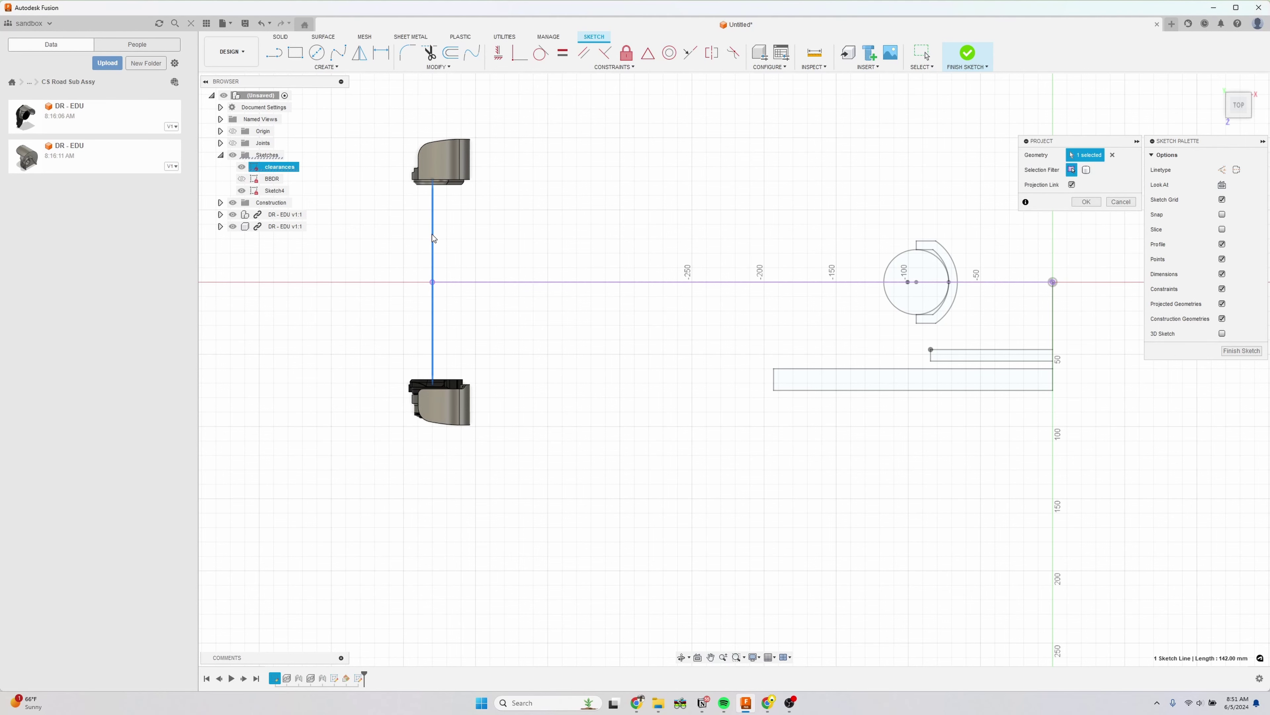
{"action": "key", "text": "Return"}
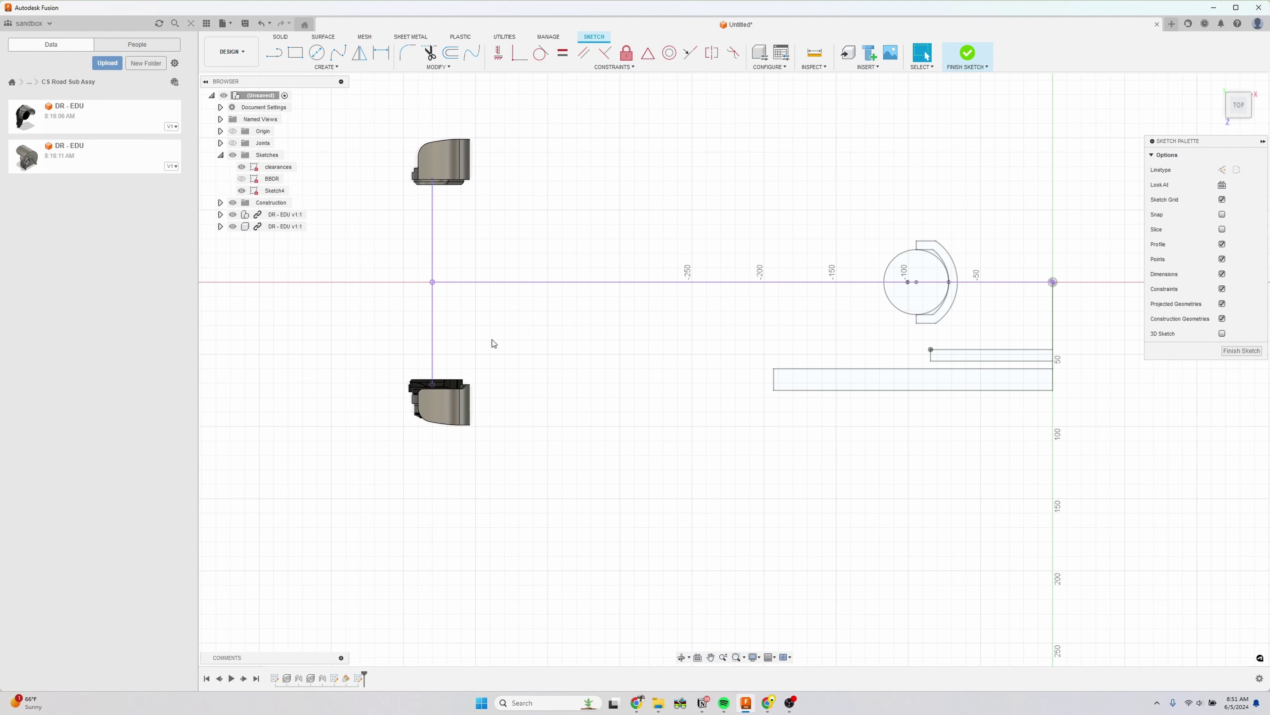
{"action": "middle_click_drag", "start_coordinate": [493, 340], "coordinate": [509, 323]}
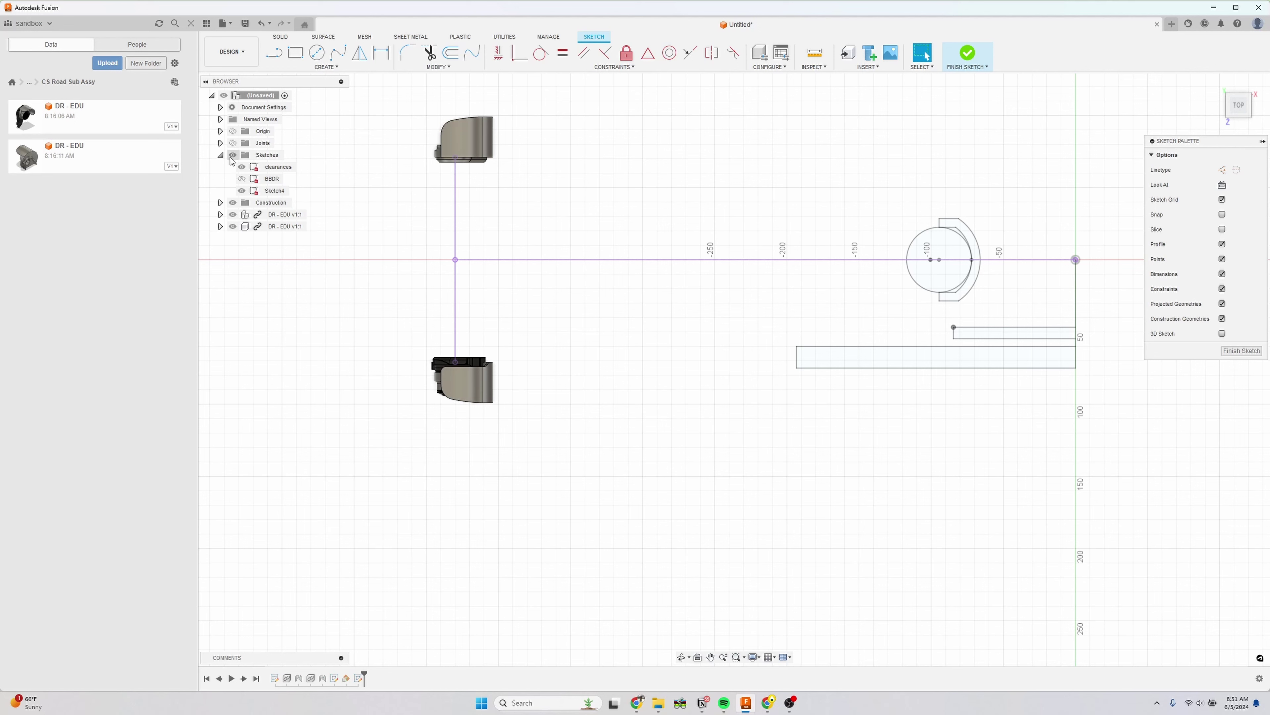
- Draw a short line outward from the lower end of the projected axle line, and a perpendicular line about 90 mm long towards the bottom bracket
{"action": "left_click", "coordinate": [274, 53]}
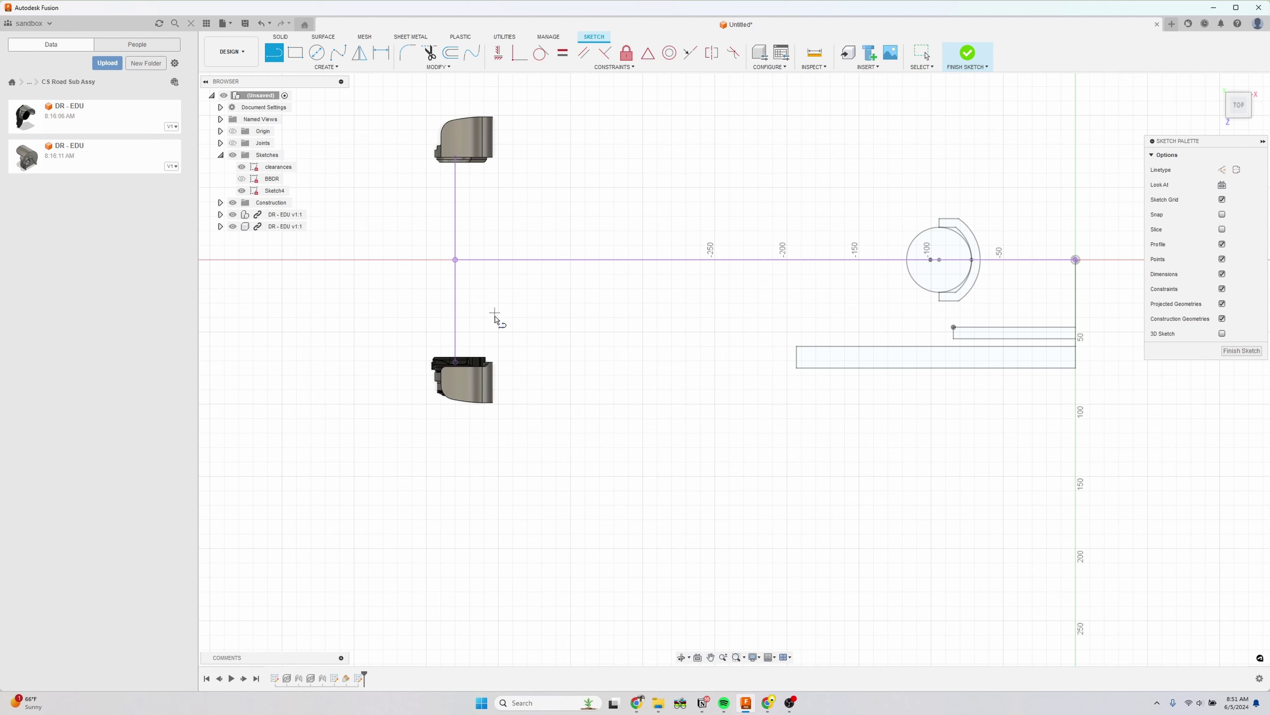
{"action": "left_click", "coordinate": [455, 362]}
{"action": "left_click", "coordinate": [456, 394]}
{"action": "left_click", "coordinate": [586, 394]}
{"action": "key", "text": "Escape"}
- Convert the roughly 90 mm horizontal line beside the lower dropout to construction geometry
{"action": "scroll", "coordinate": [562, 409], "scroll_direction": "up", "scroll_amount": 3}
{"action": "left_click", "coordinate": [525, 393]}
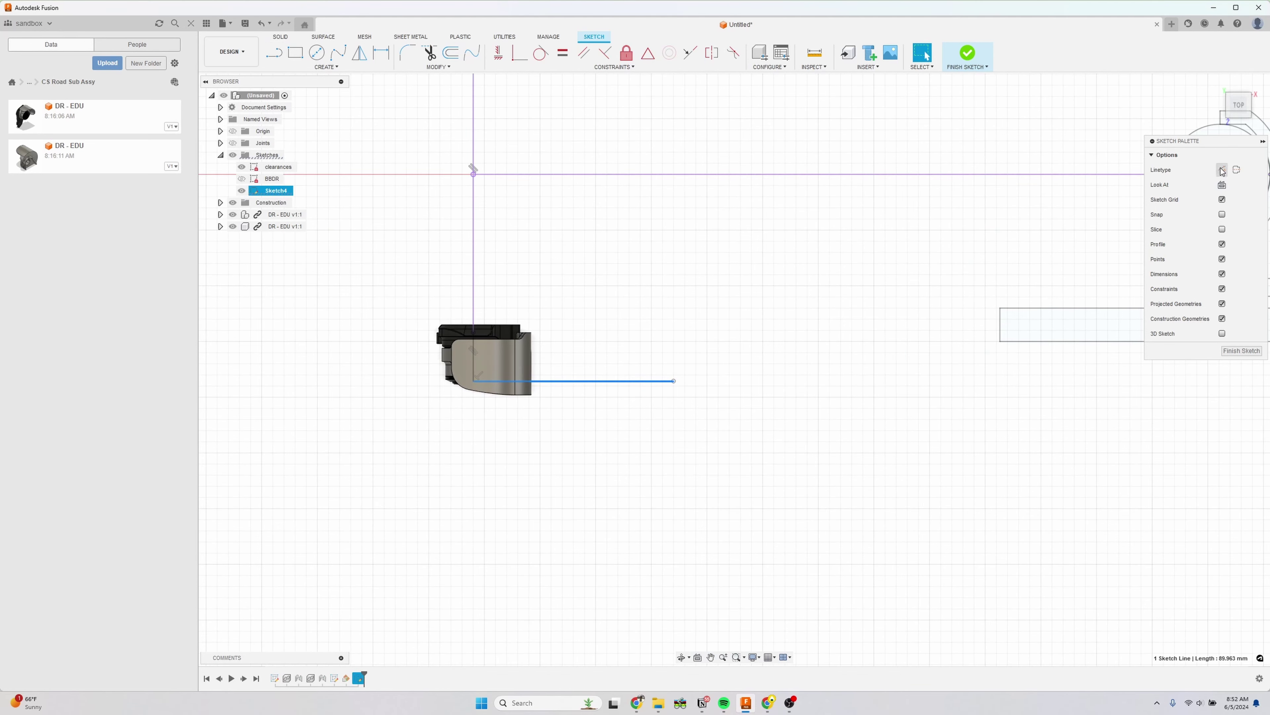
{"action": "scroll", "coordinate": [771, 426], "scroll_direction": "down", "scroll_amount": 3}
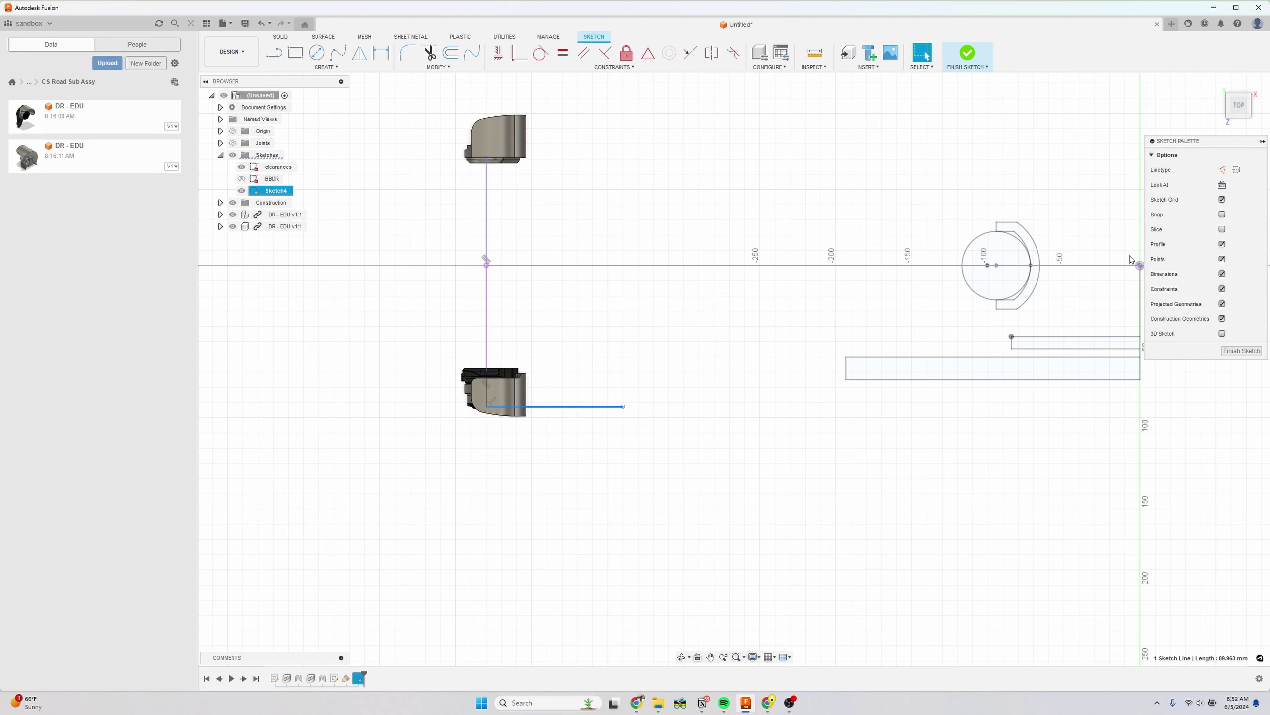
{"action": "left_click", "coordinate": [1221, 169]}
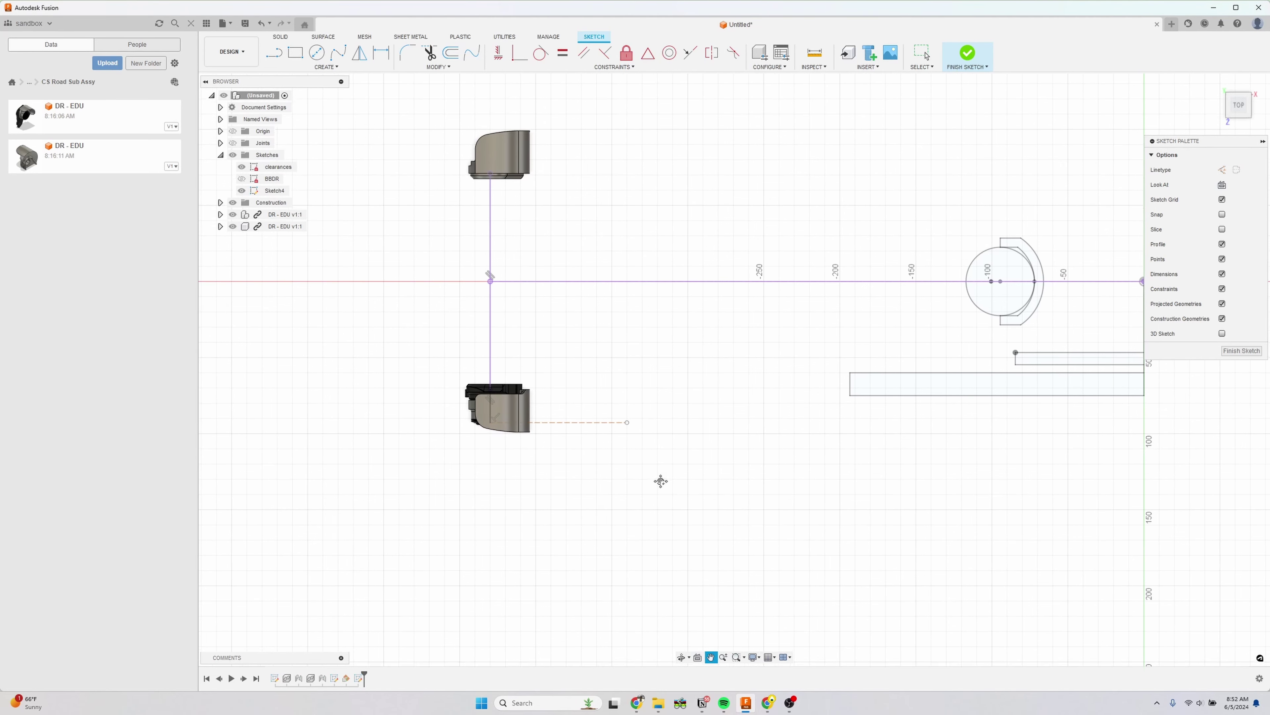
- Move the corner of the construction line outward past the dropout, to about 105 mm from the centreline
{"action": "scroll", "coordinate": [623, 453], "scroll_direction": "up", "scroll_amount": 3}
{"action": "scroll", "coordinate": [645, 449], "scroll_direction": "down", "scroll_amount": 2}
{"action": "middle_click_drag", "start_coordinate": [686, 437], "coordinate": [662, 456]}
{"action": "left_click_drag", "start_coordinate": [430, 442], "coordinate": [426, 458]}
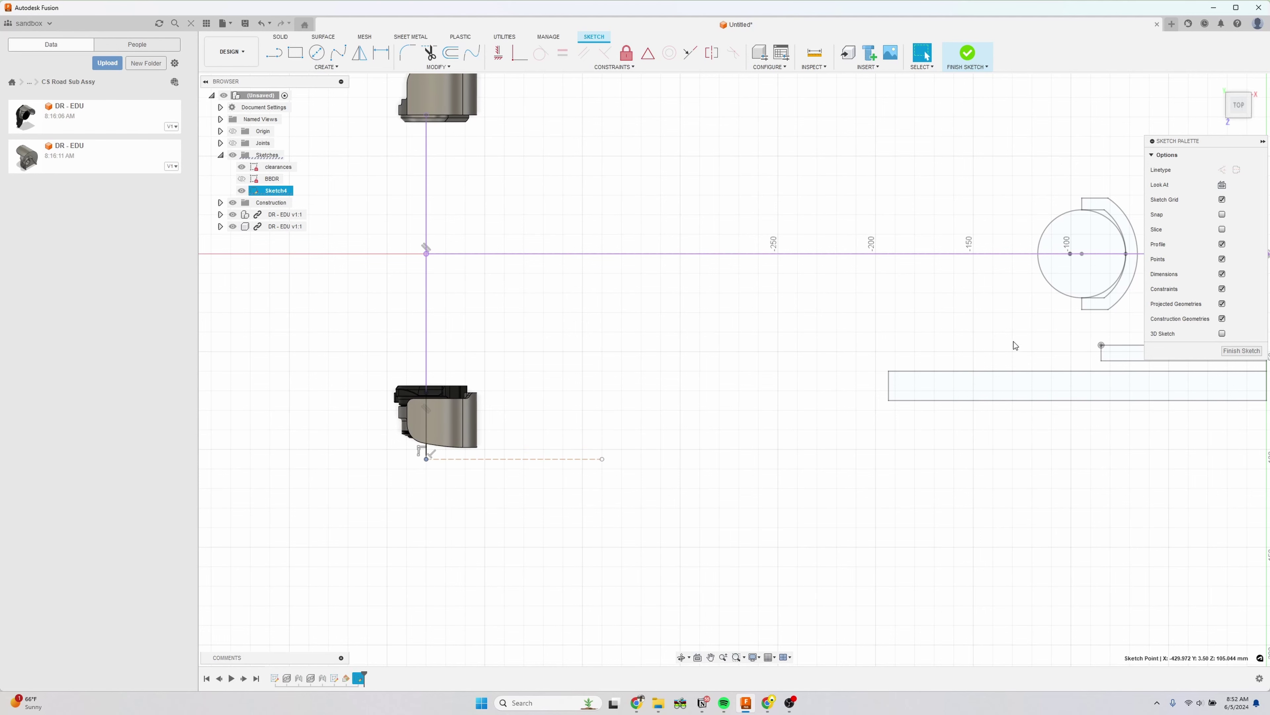
{"action": "mouse_move", "coordinate": [1015, 345]}
{"action": "middle_mouse_down"}
{"action": "mouse_move", "coordinate": [939, 338]}
{"action": "mouse_move", "coordinate": [630, 420]}
{"action": "mouse_move", "coordinate": [662, 417]}
{"action": "mouse_move", "coordinate": [640, 421]}
{"action": "middle_mouse_up"}
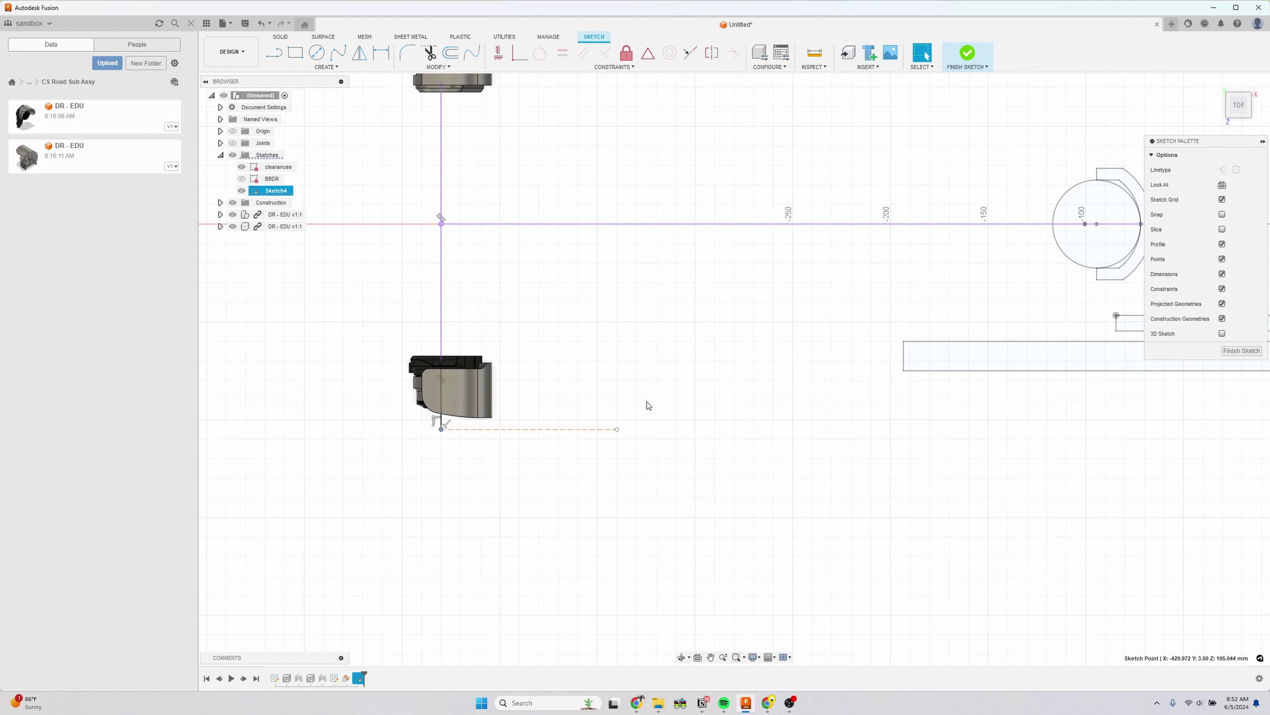
{"action": "middle_click_drag", "start_coordinate": [662, 355], "coordinate": [631, 377]}
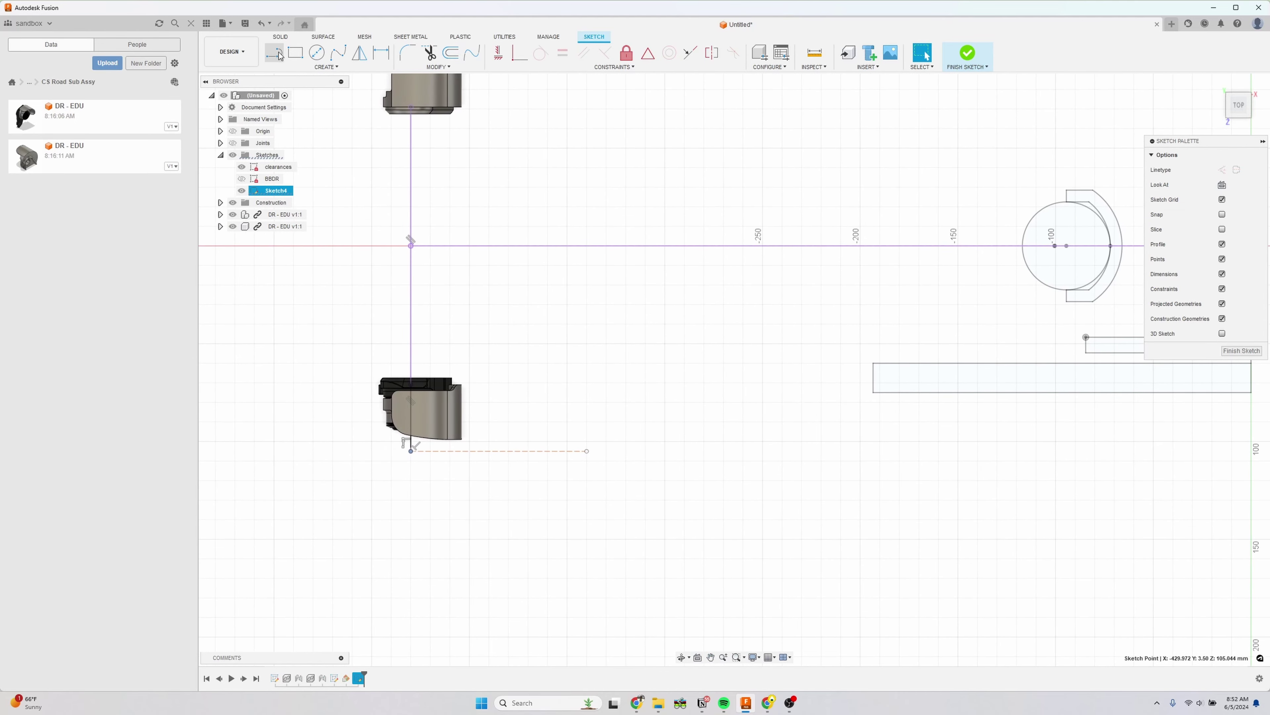
- Draw the chainstay path from the construction line's corner: slope inward, run level about 92 mm, slope past the bottom bracket, and return about 32 mm to the origin
{"action": "key", "text": "l"}
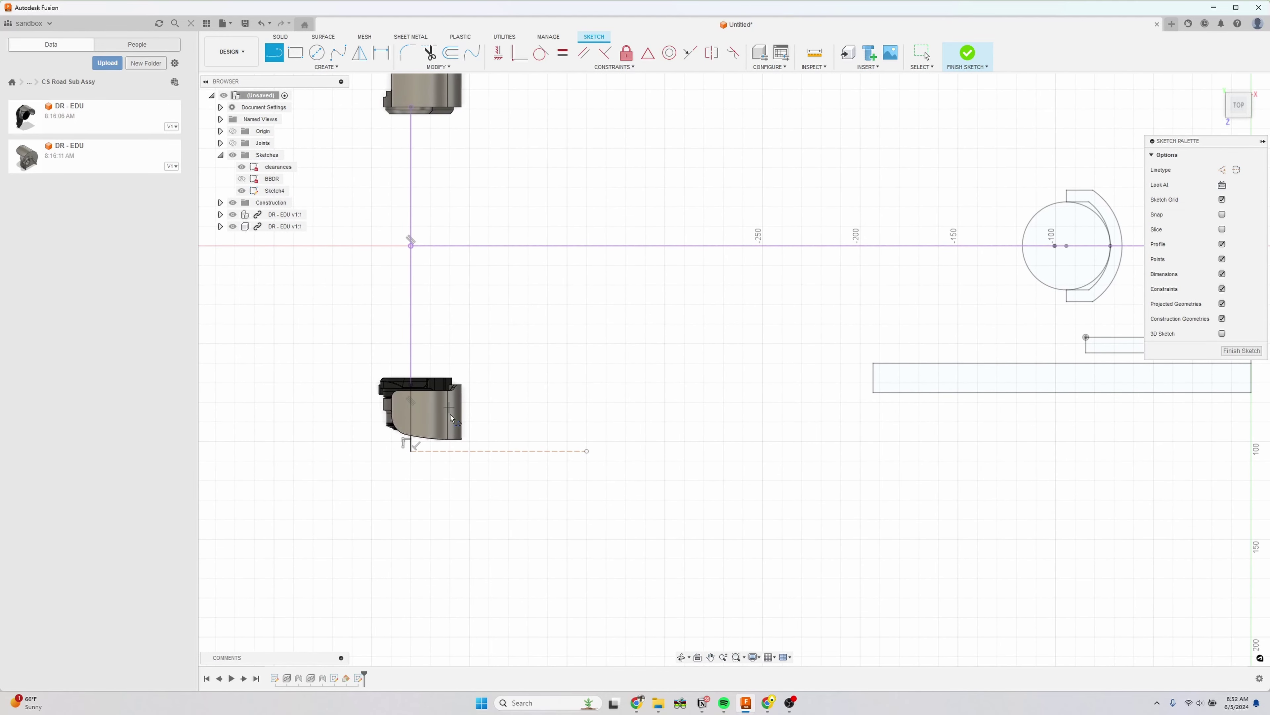
{"action": "left_click", "coordinate": [411, 451]}
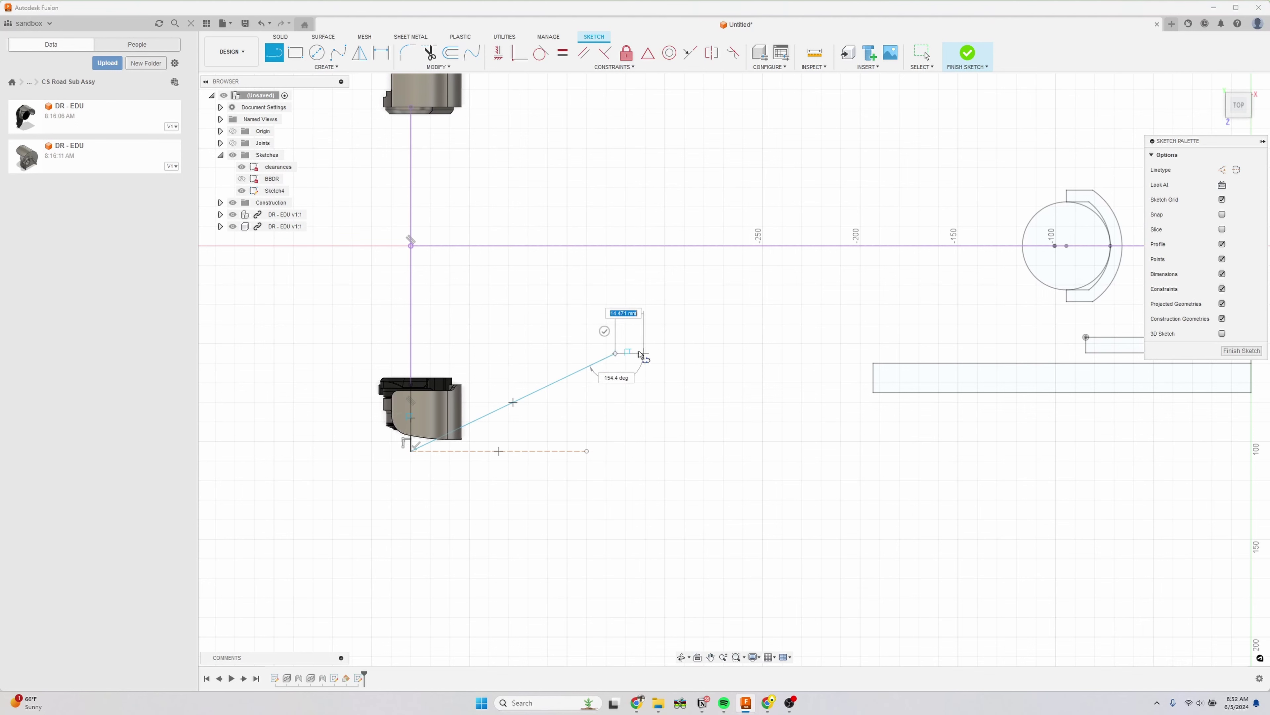
{"action": "left_click", "coordinate": [616, 353]}
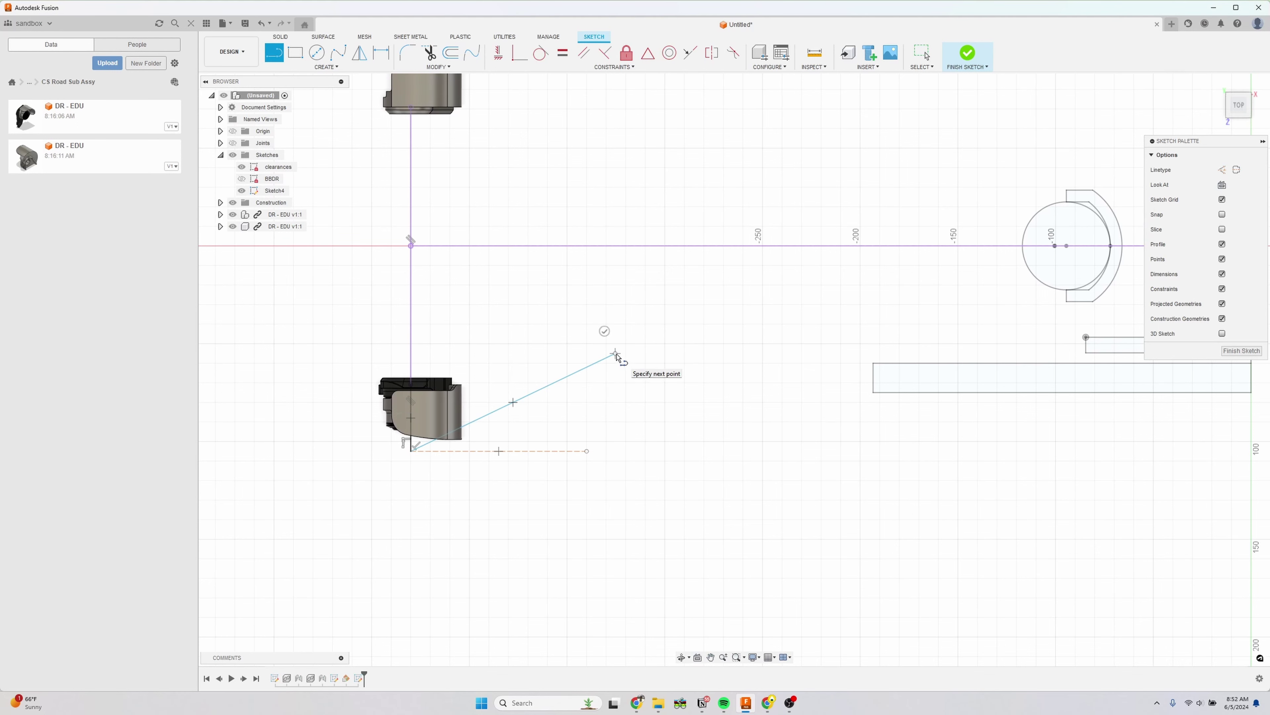
{"action": "left_click", "coordinate": [616, 353]}
{"action": "left_click_drag", "start_coordinate": [616, 354], "coordinate": [797, 357]}
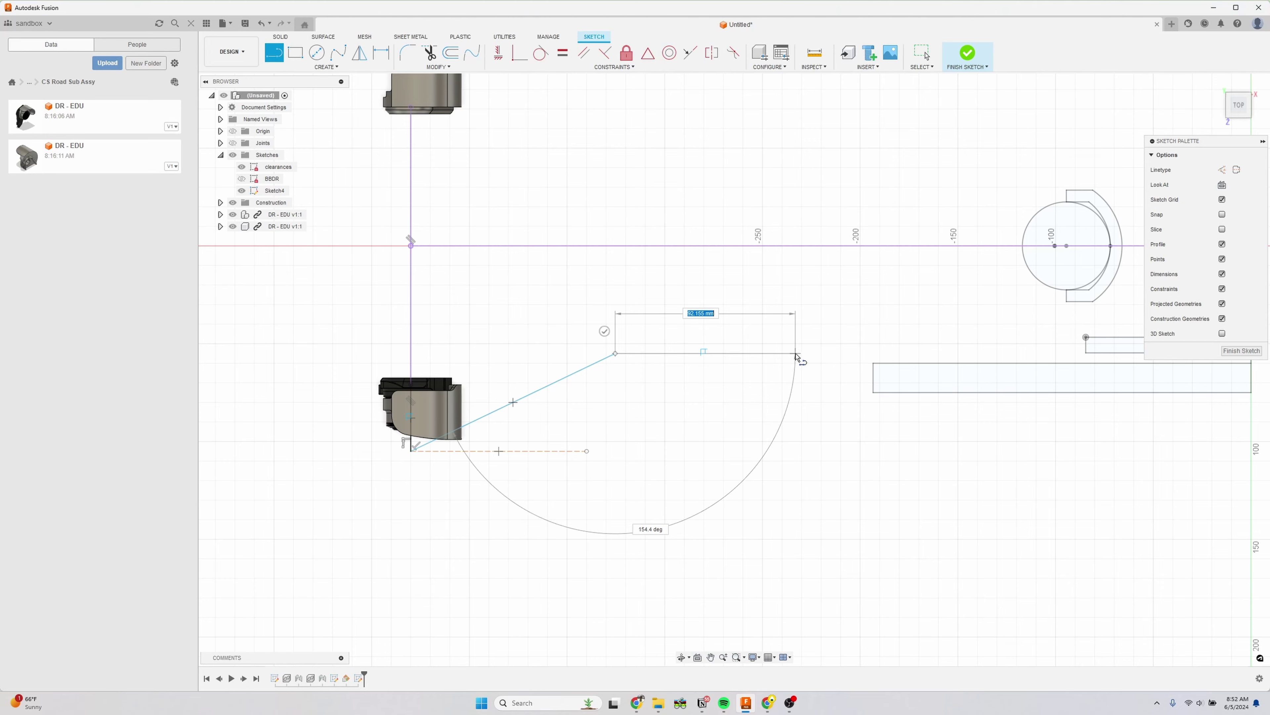
{"action": "left_click", "coordinate": [796, 354]}
{"action": "middle_click_drag", "start_coordinate": [797, 356], "coordinate": [554, 402]}
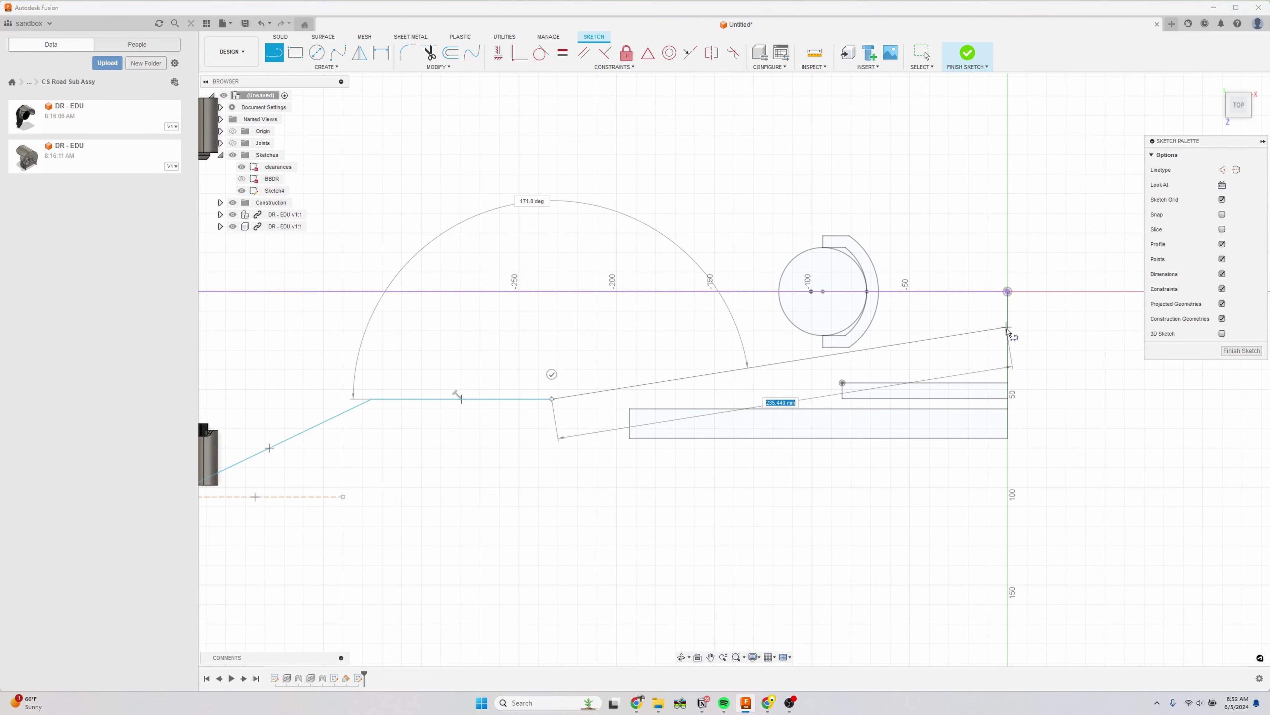
{"action": "left_click", "coordinate": [1026, 351]}
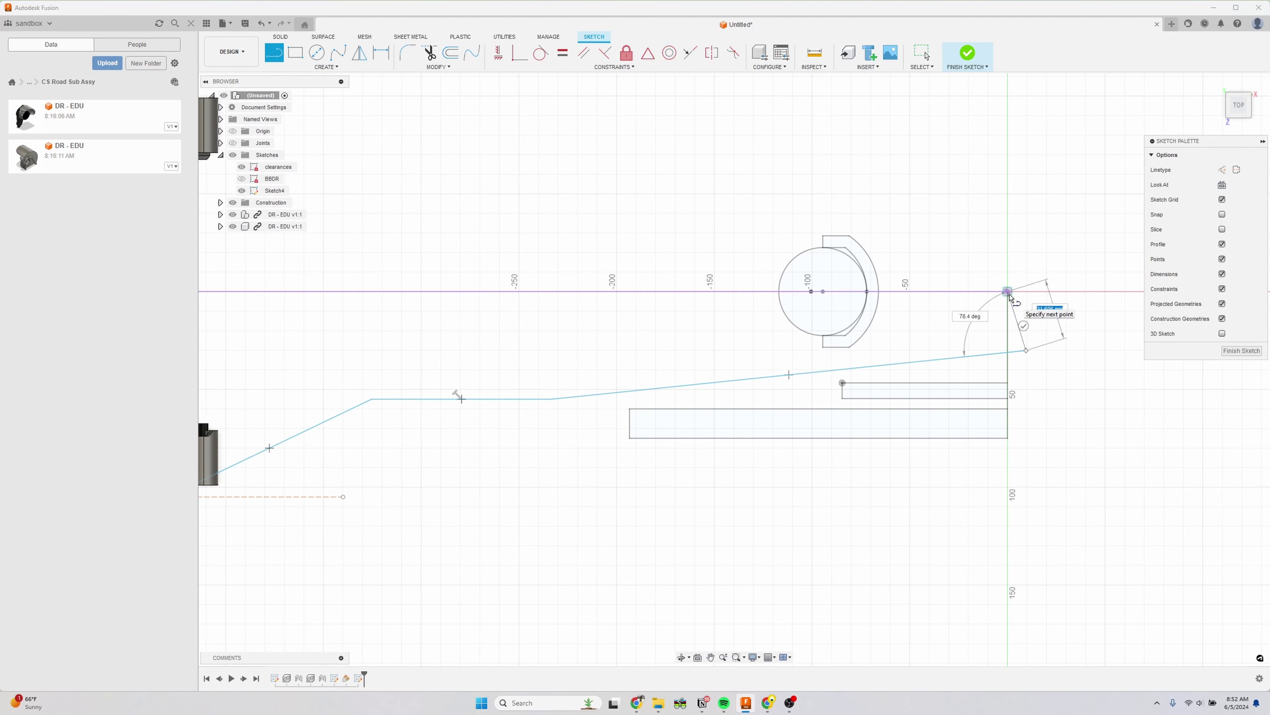
{"action": "left_click", "coordinate": [1007, 292]}
{"action": "key", "text": "Escape"}
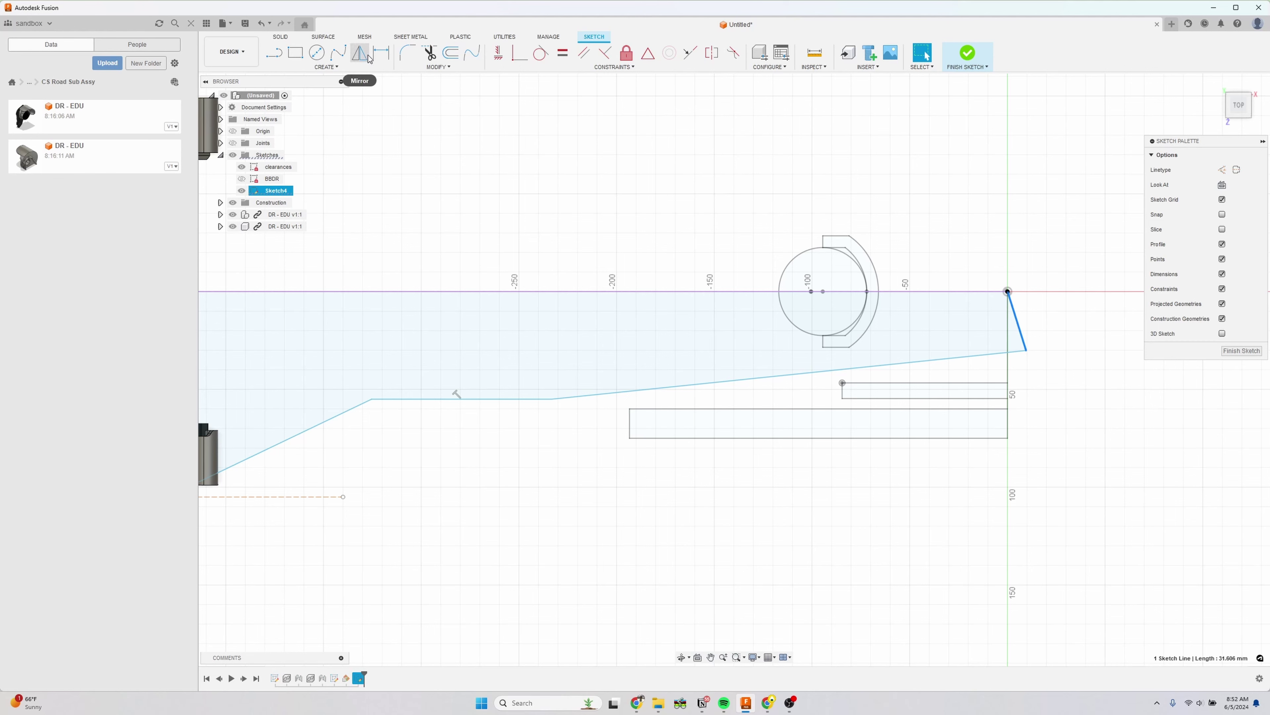
- Constrain the short end line at the bottom bracket origin to vertical
{"action": "left_click", "coordinate": [499, 53]}
{"action": "scroll", "coordinate": [826, 439], "scroll_direction": "down", "scroll_amount": 2}
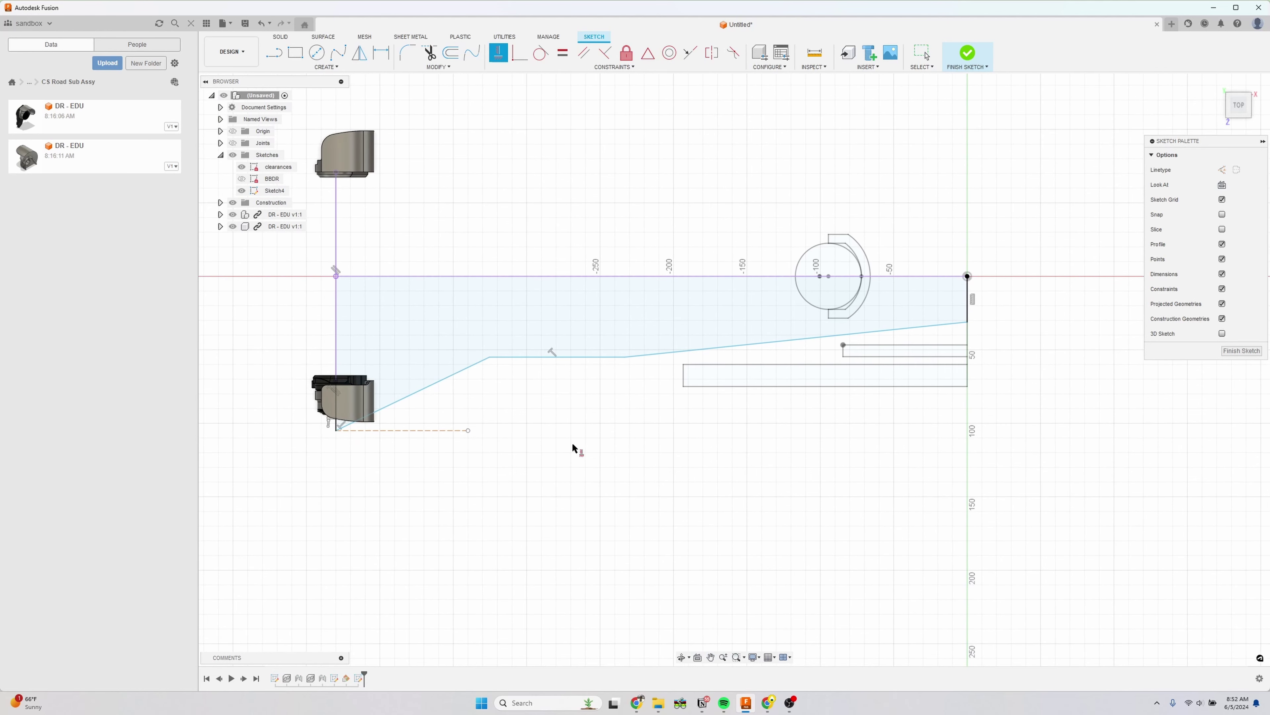
{"action": "key", "text": "Escape"}
- Reshape the chainstay path by moving both ends of its level middle segment towards the bottom bracket and closer to the centreline
{"action": "left_click_drag", "start_coordinate": [696, 331], "coordinate": [822, 315]}
{"action": "left_click_drag", "start_coordinate": [593, 319], "coordinate": [660, 333]}
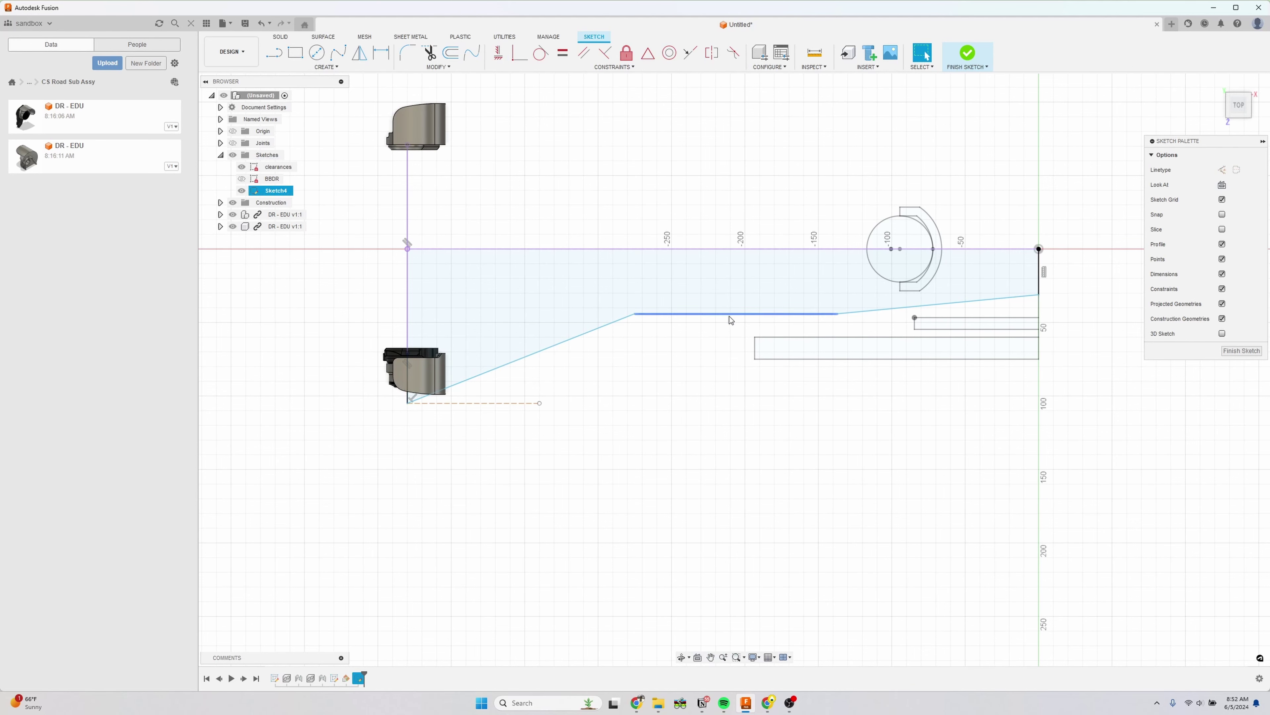
{"action": "scroll", "coordinate": [683, 335], "scroll_direction": "up", "scroll_amount": 2}
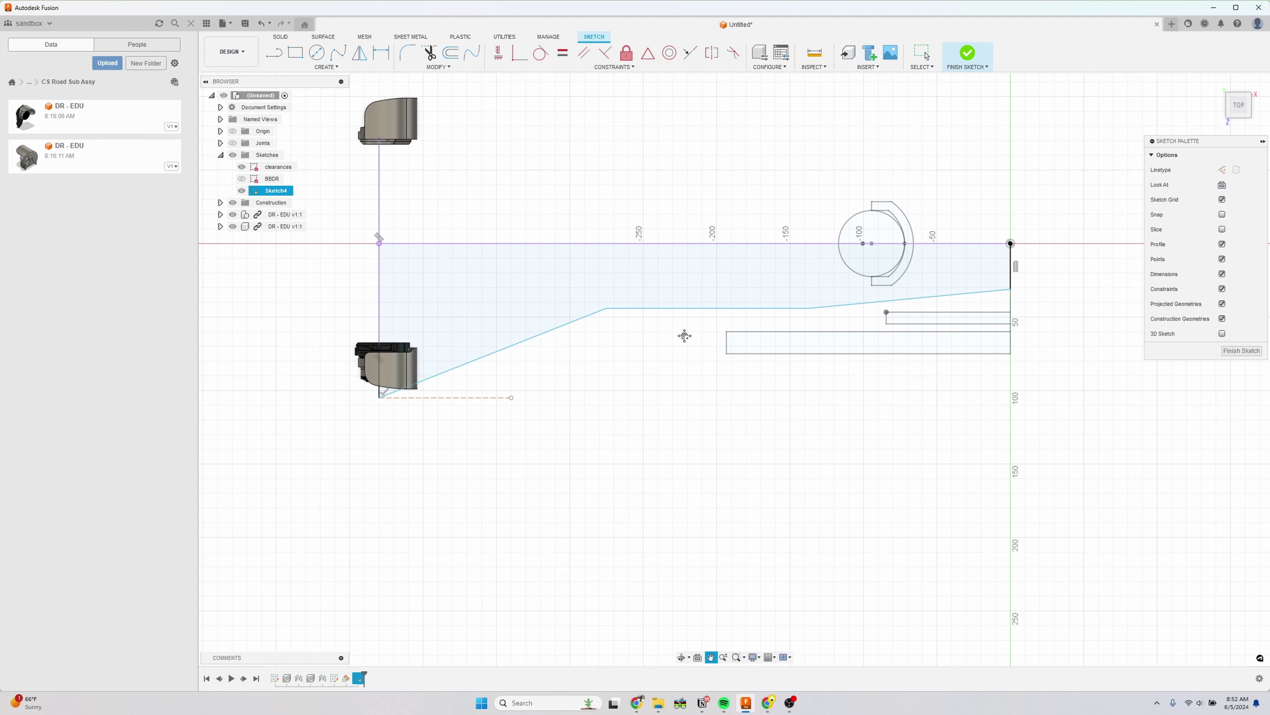
- Constrain the level middle segment of the chainstay path to horizontal
{"action": "left_click", "coordinate": [498, 53]}
{"action": "left_click", "coordinate": [686, 313]}
{"action": "key", "text": "Escape"}
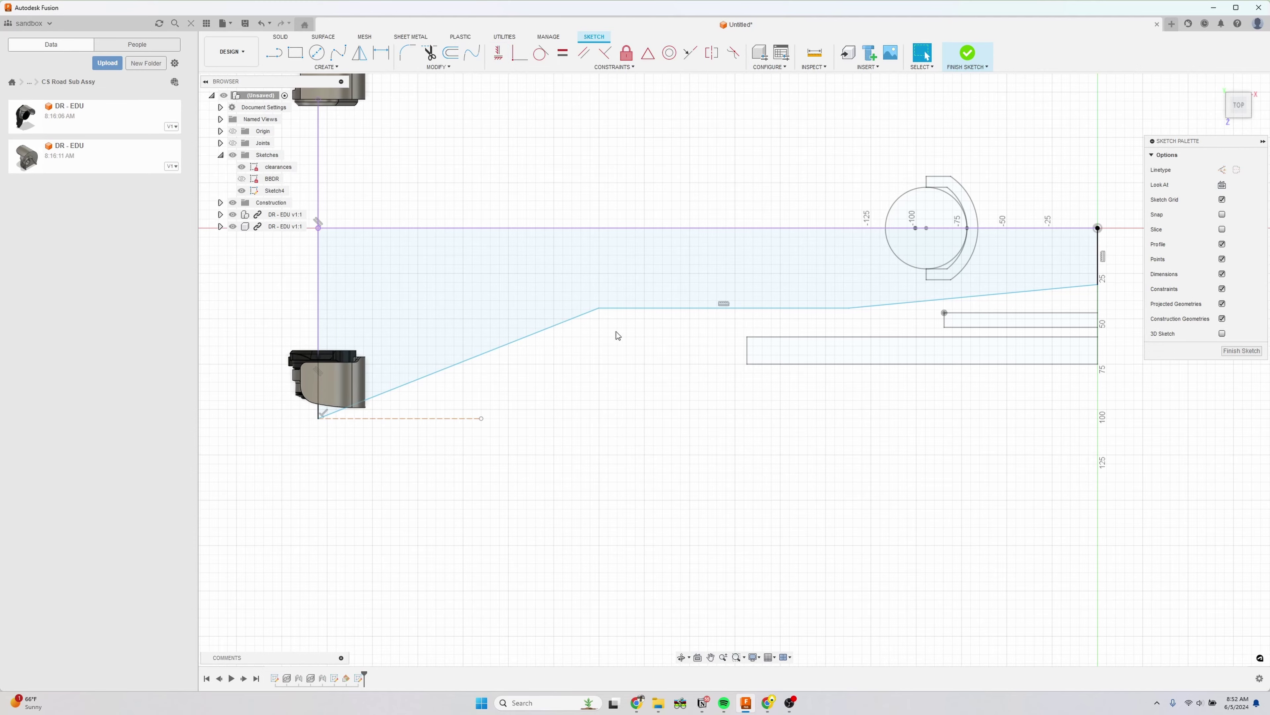
- Fillet both corners at the ends of the path's level middle segment with a 230 mm radius
{"action": "middle_click_drag", "start_coordinate": [617, 332], "coordinate": [635, 314]}
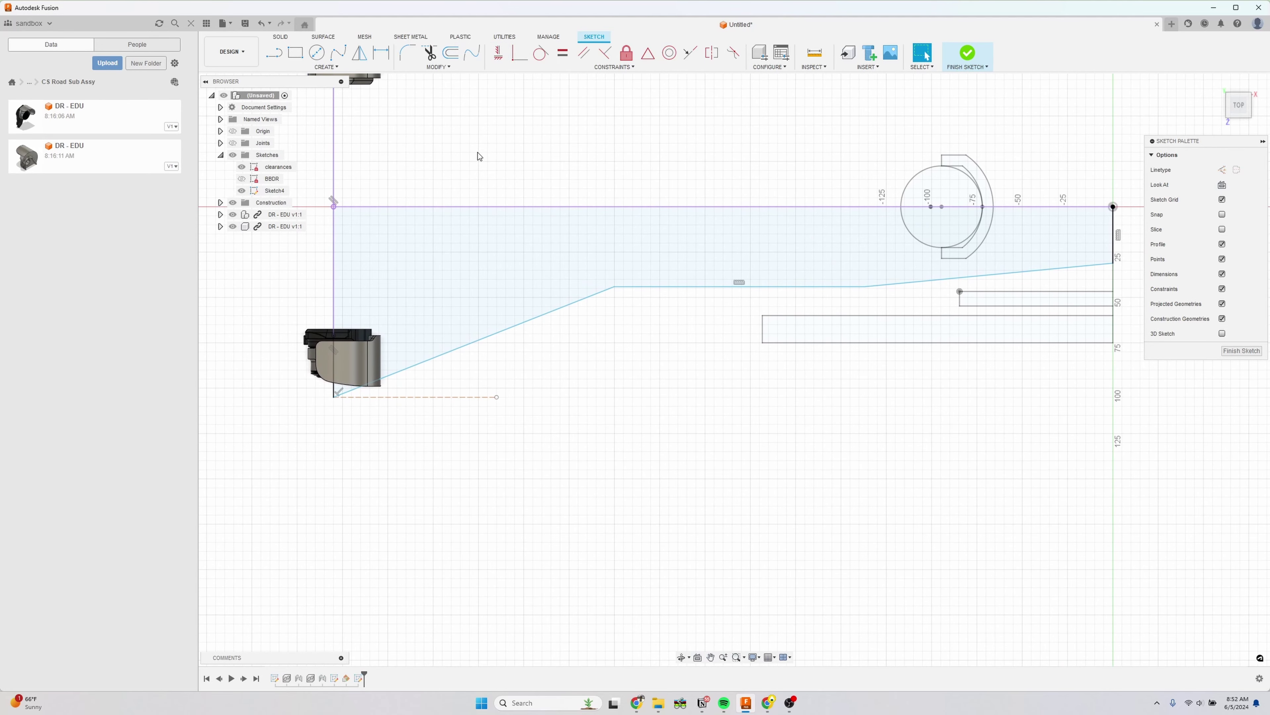
{"action": "left_click", "coordinate": [408, 53]}
{"action": "left_click", "coordinate": [615, 288]}
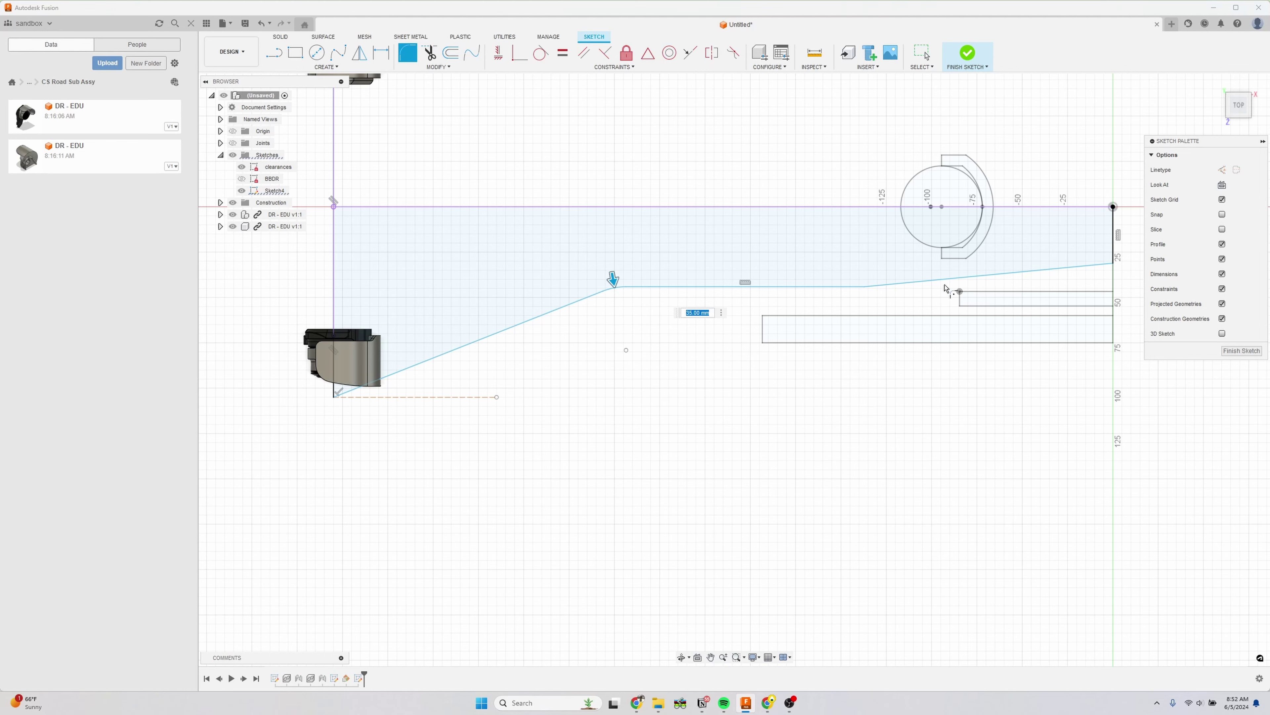
{"action": "left_click", "coordinate": [864, 288]}
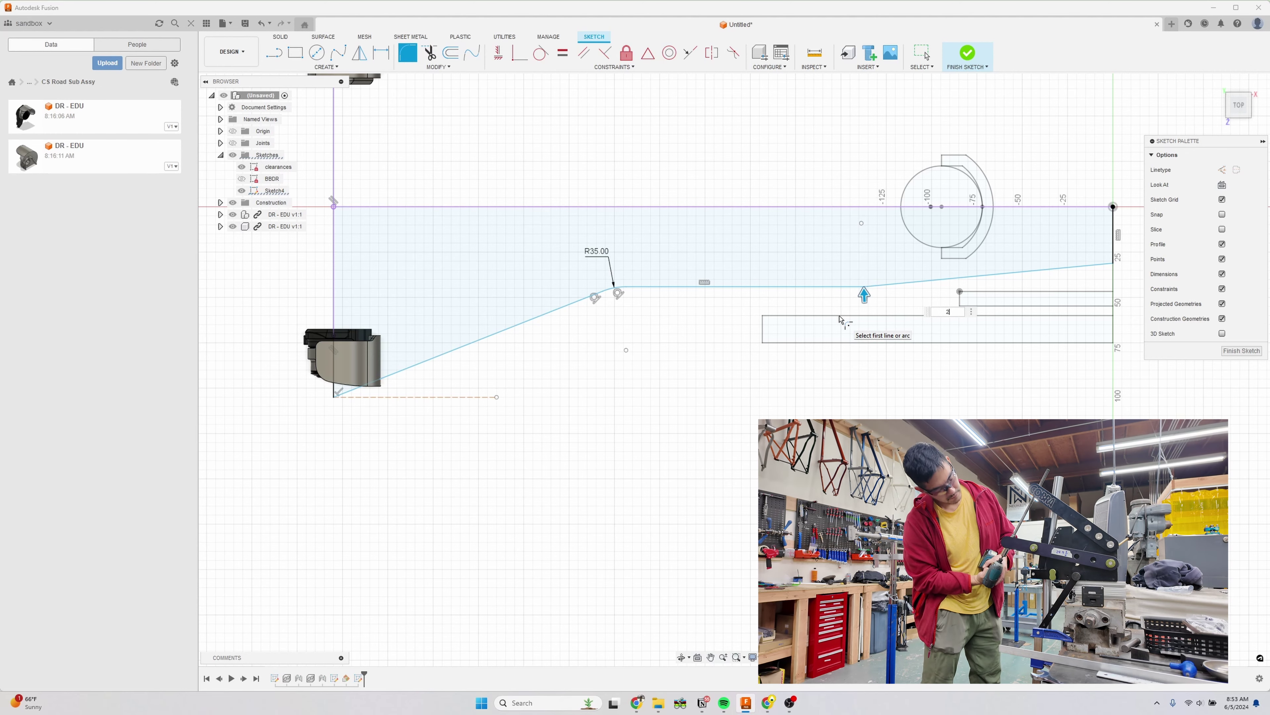
{"action": "type", "text": "23"}
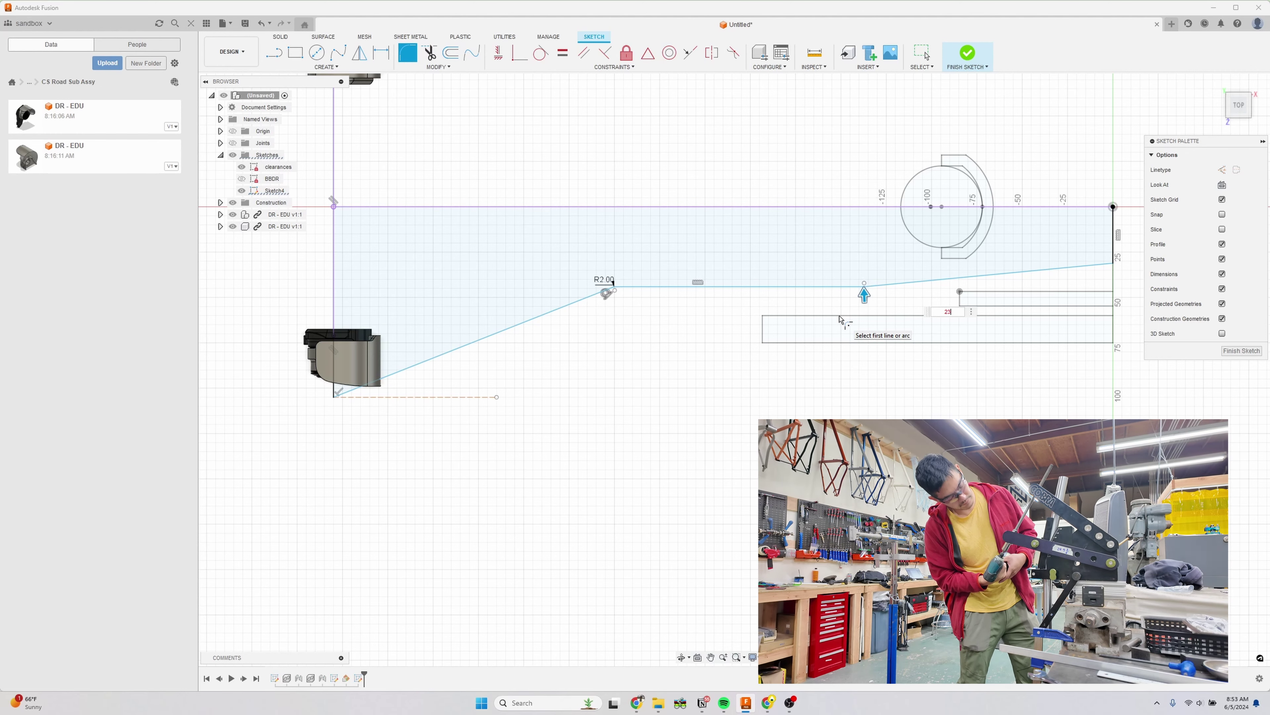
{"action": "type", "text": "0"}
{"action": "key", "text": "Return"}
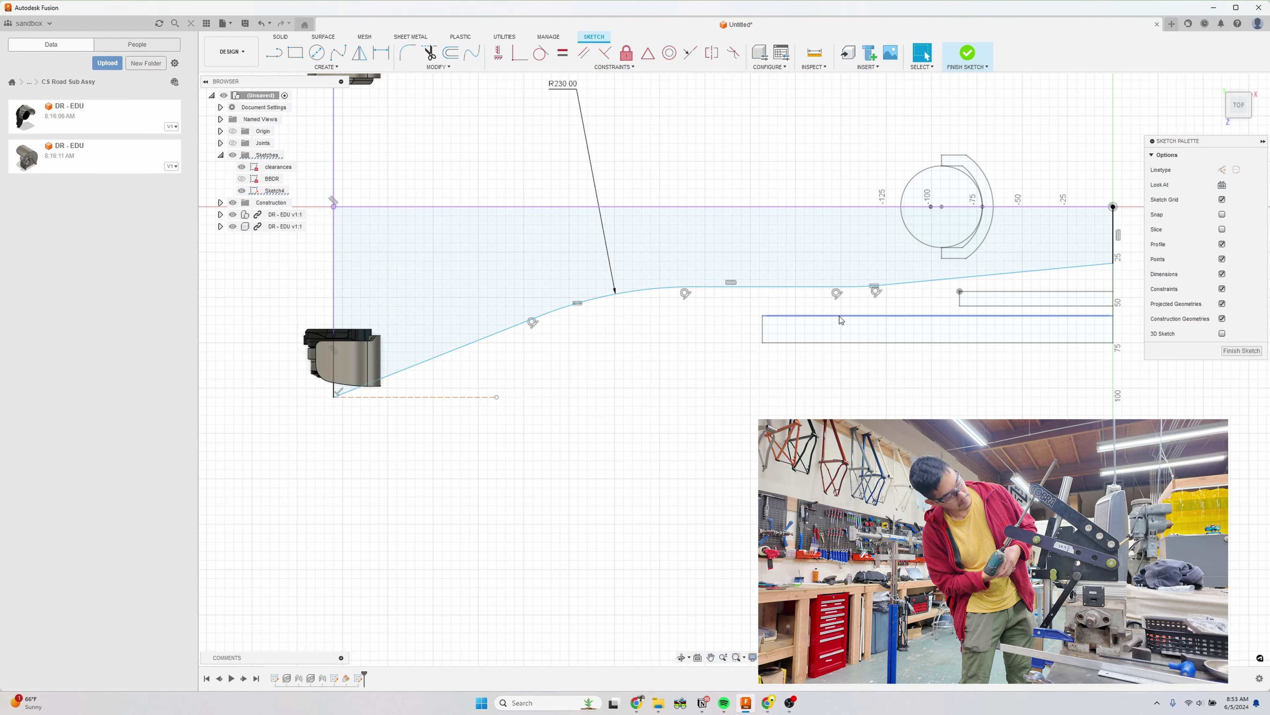
- Reshape the path by moving the front bend towards the bottom bracket, so the final segment slopes more steeply towards the centreline
{"action": "scroll", "coordinate": [851, 293], "scroll_direction": "down", "scroll_amount": 2}
{"action": "scroll", "coordinate": [861, 286], "scroll_direction": "up", "scroll_amount": 1}
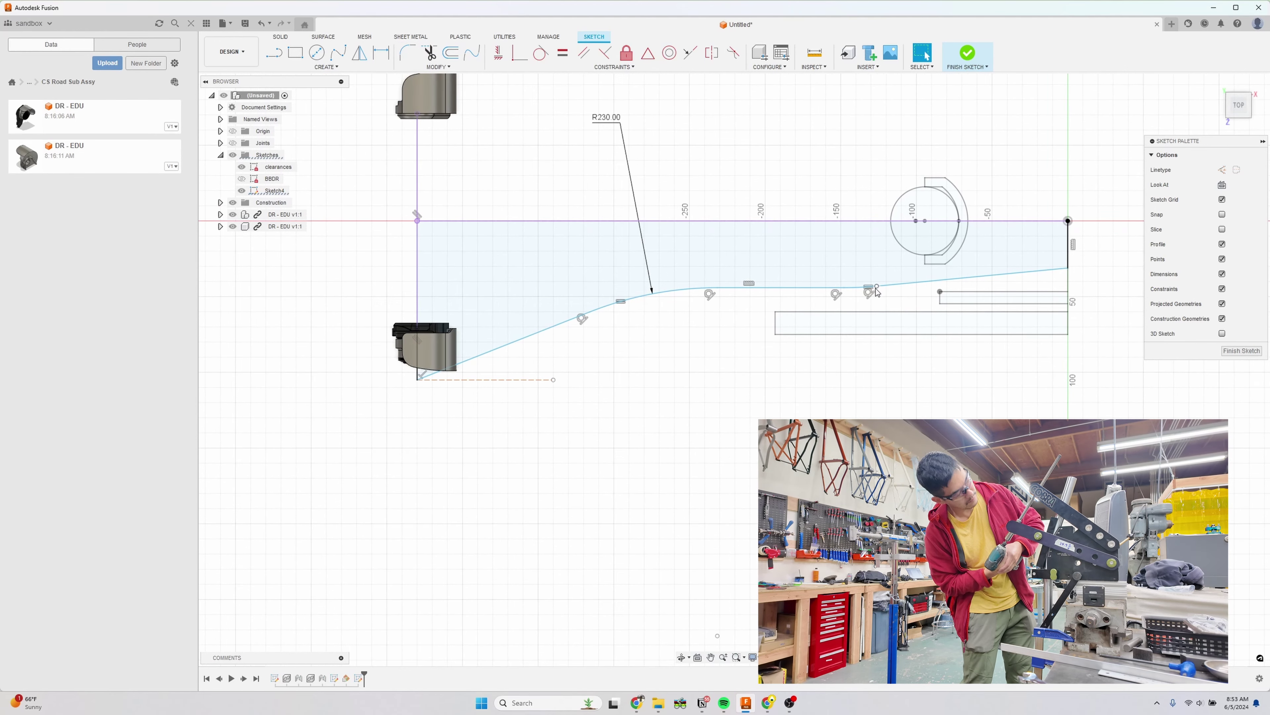
{"action": "left_click_drag", "start_coordinate": [865, 287], "coordinate": [945, 282]}
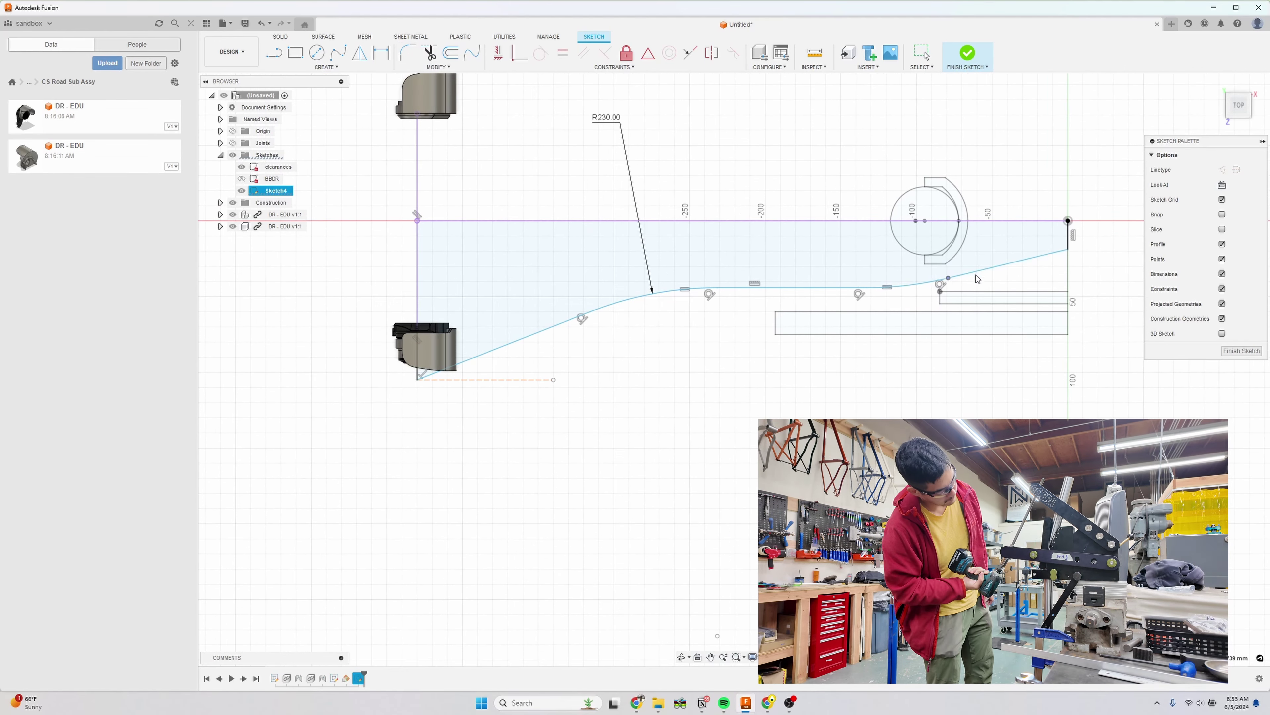
- Shorten the short end line at the dropout to about 22 mm, and convert it and the bottom bracket end line to construction geometry
{"action": "scroll", "coordinate": [1126, 271], "scroll_direction": "up", "scroll_amount": 2}
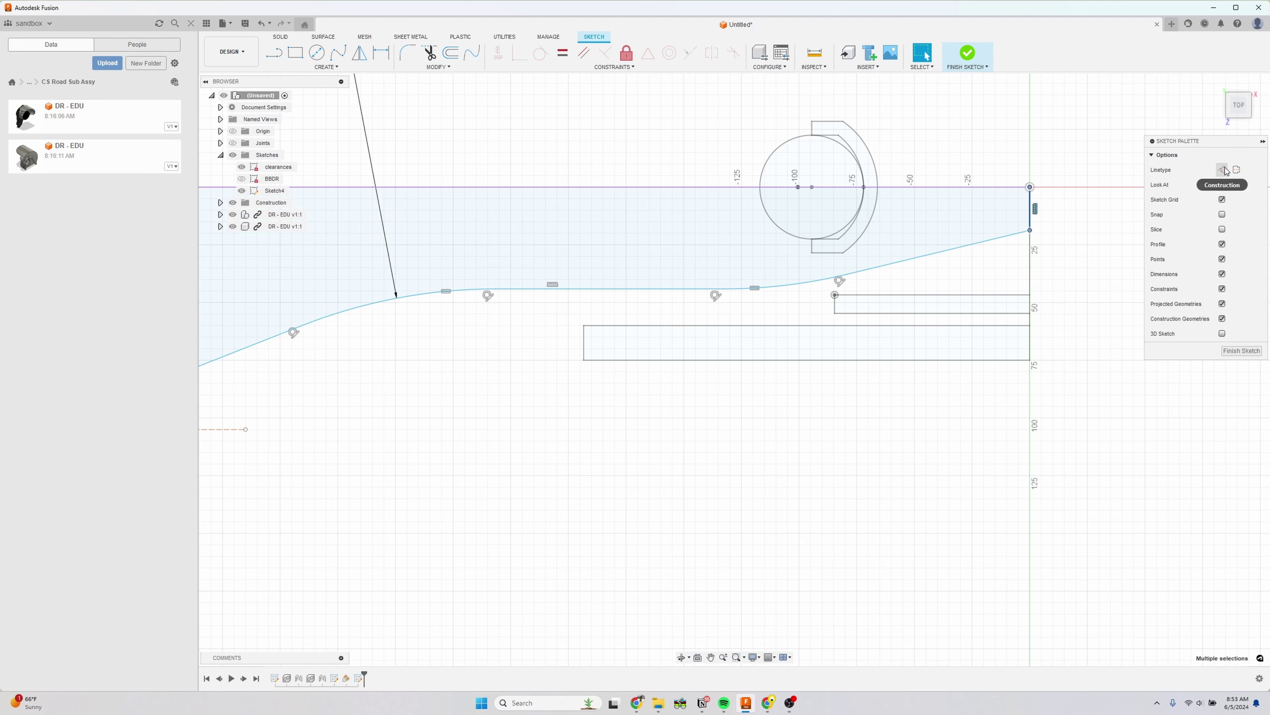
{"action": "mouse_move", "coordinate": [914, 378]}
{"action": "middle_mouse_down"}
{"action": "mouse_move", "coordinate": [853, 349]}
{"action": "mouse_move", "coordinate": [656, 413]}
{"action": "middle_mouse_up"}
{"action": "scroll", "coordinate": [573, 338], "scroll_direction": "up", "scroll_amount": 3}
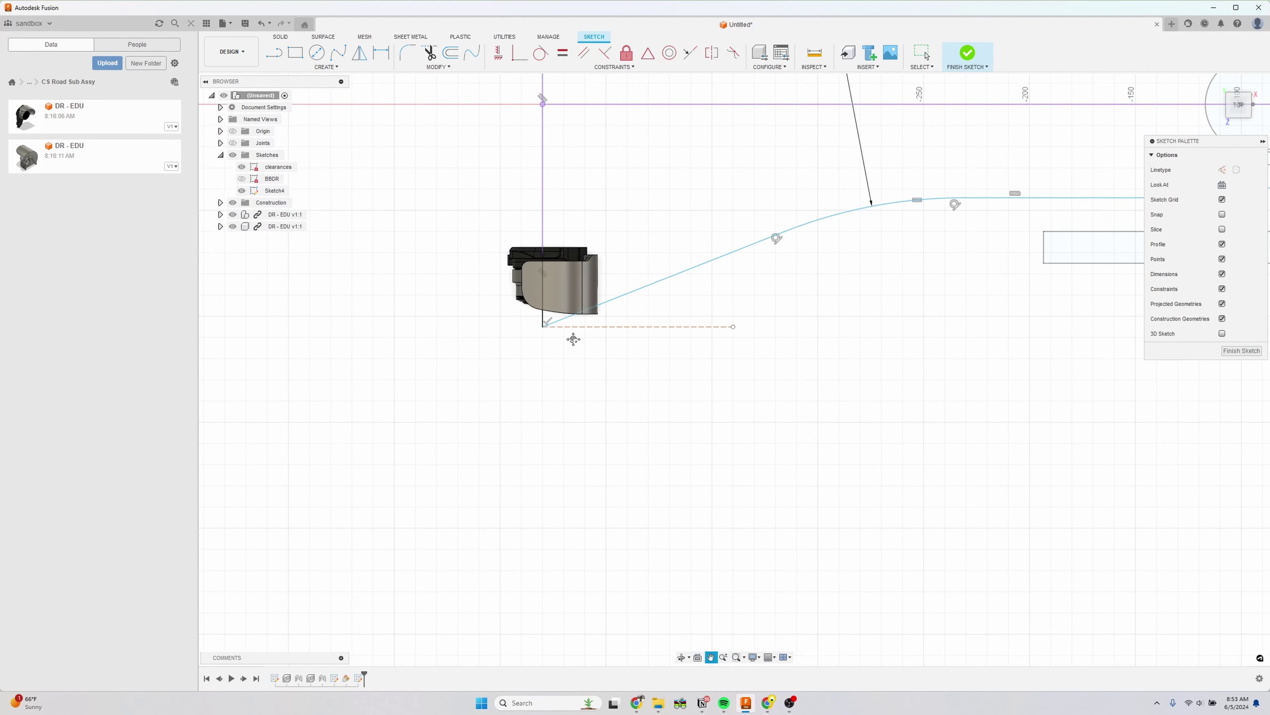
{"action": "left_click_drag", "start_coordinate": [529, 362], "coordinate": [529, 321]}
{"action": "left_click", "coordinate": [530, 280]}
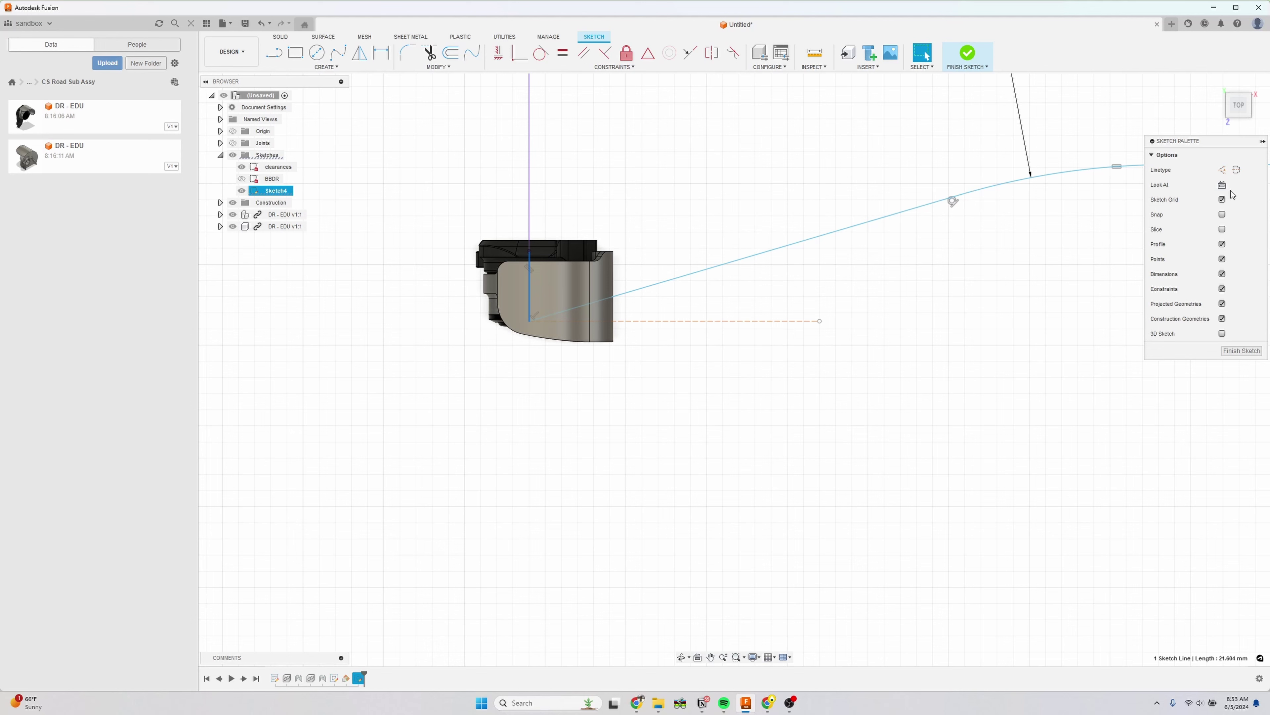
{"action": "left_click", "coordinate": [1221, 170]}
{"action": "left_click", "coordinate": [819, 352]}
- Add a user parameter named cs_dia in mm with the expression 22.2
{"action": "scroll", "coordinate": [788, 391], "scroll_direction": "down", "scroll_amount": 5}
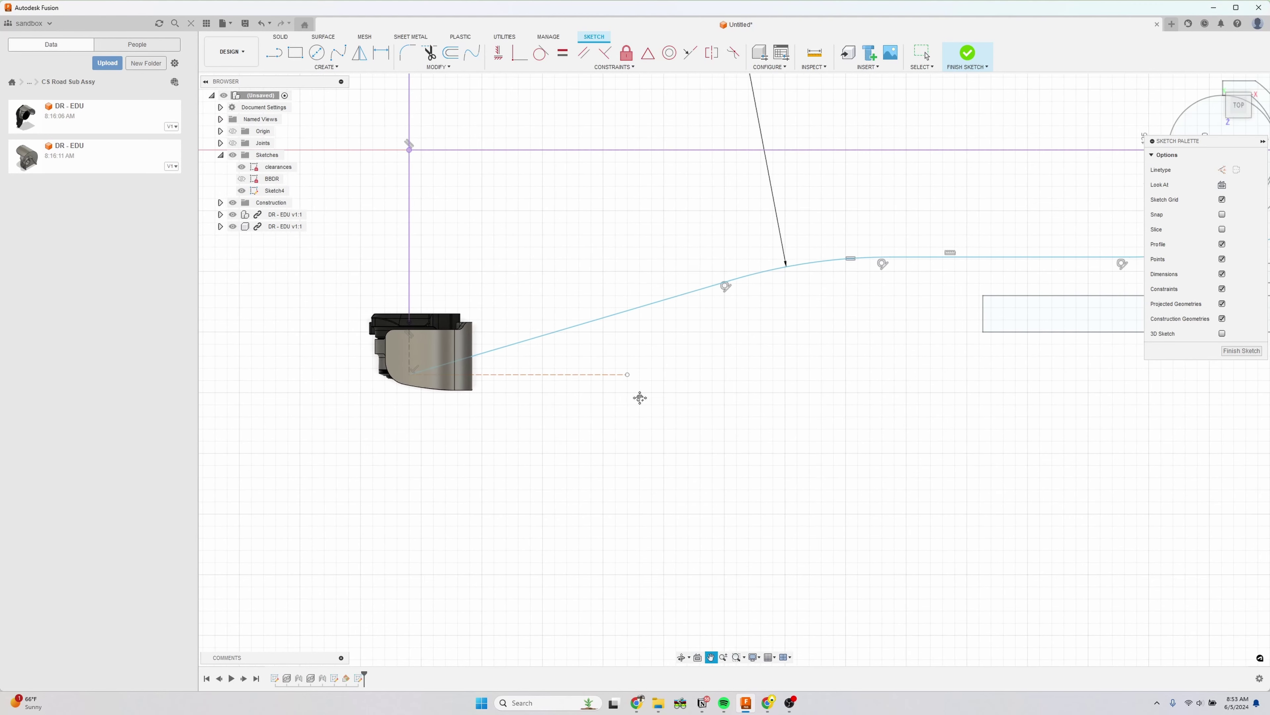
{"action": "mouse_move", "coordinate": [769, 380]}
{"action": "middle_mouse_down"}
{"action": "mouse_move", "coordinate": [644, 388]}
{"action": "mouse_move", "coordinate": [693, 394]}
{"action": "middle_mouse_up"}
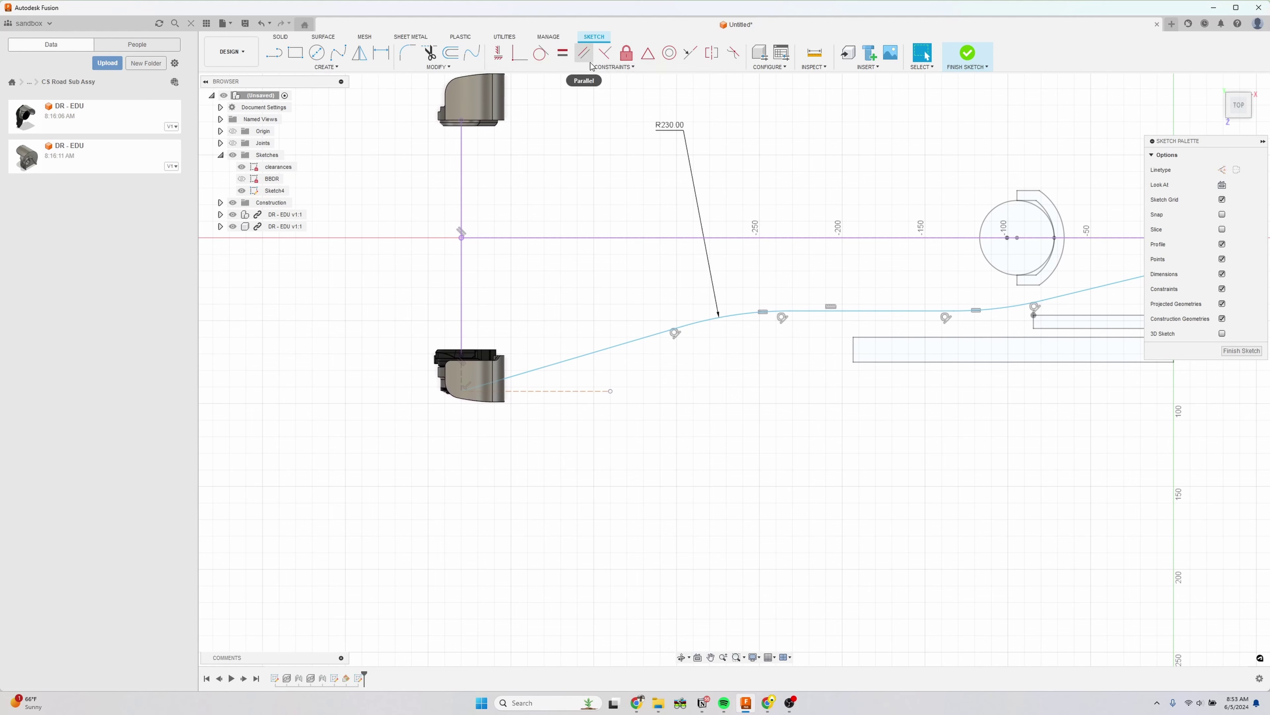
{"action": "left_click", "coordinate": [601, 69]}
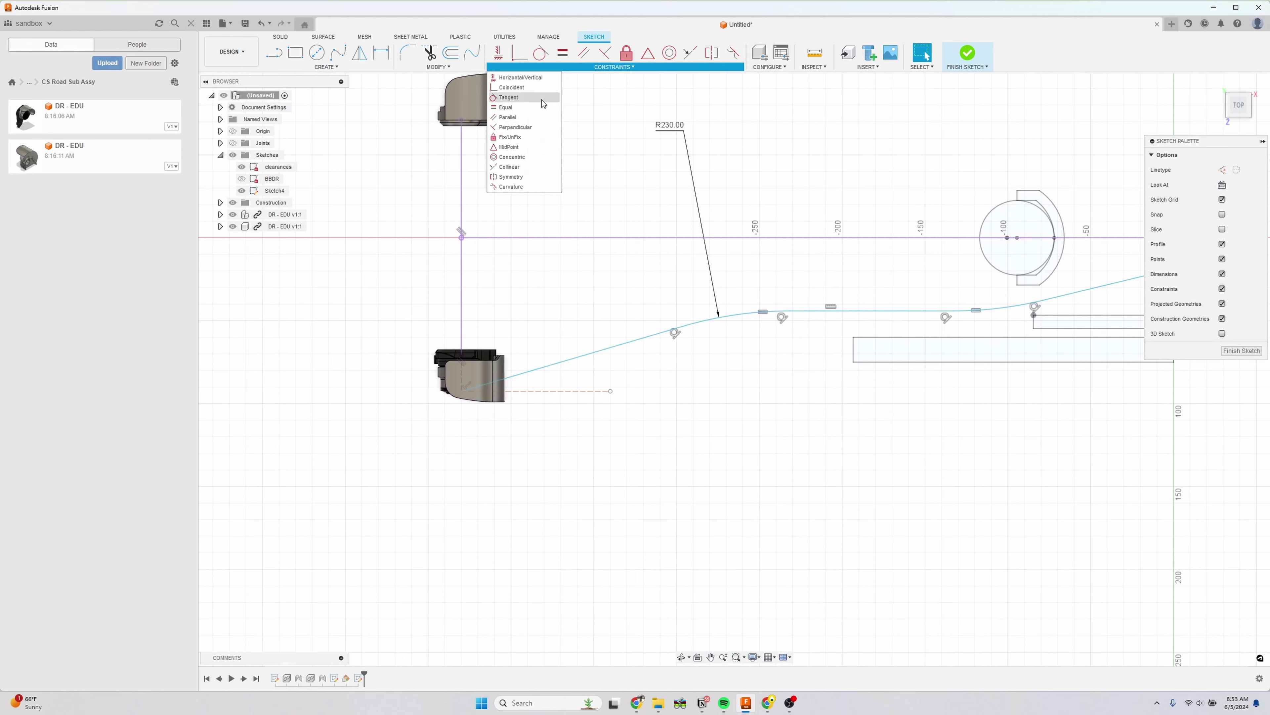
{"action": "mouse_move", "coordinate": [438, 66]}
{"action": "left_click", "coordinate": [433, 168]}
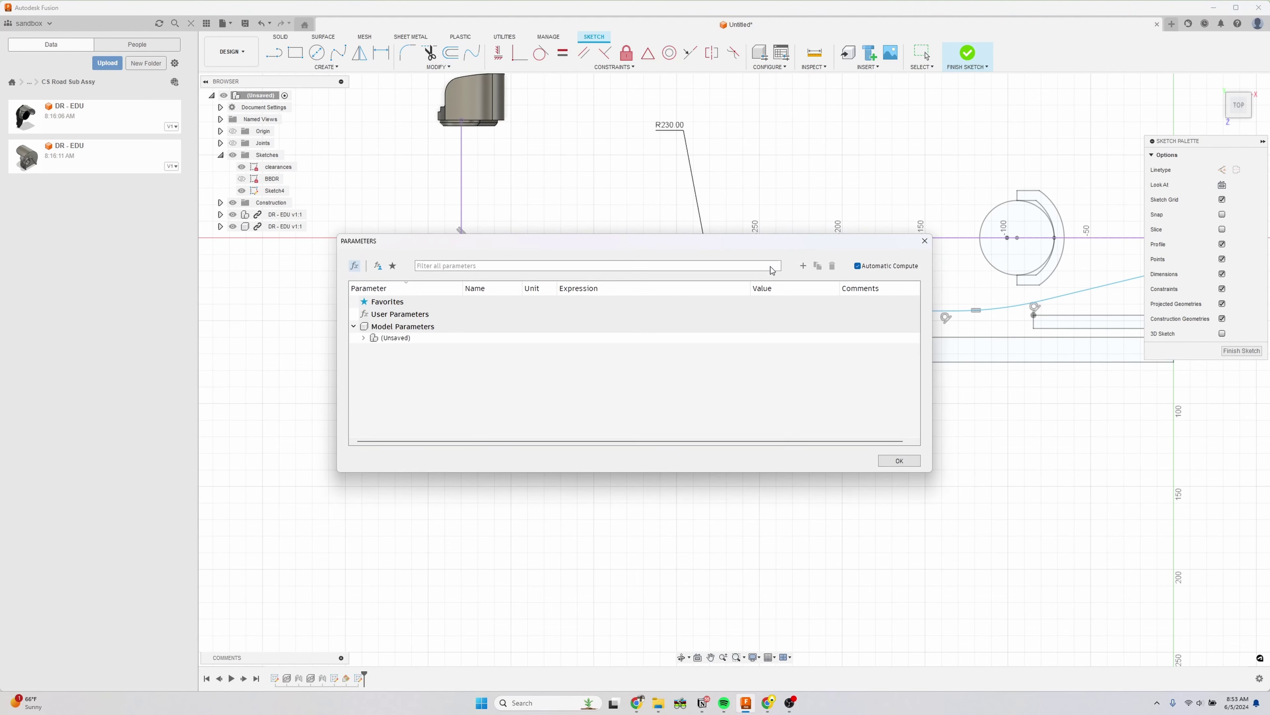
{"action": "left_click", "coordinate": [803, 266]}
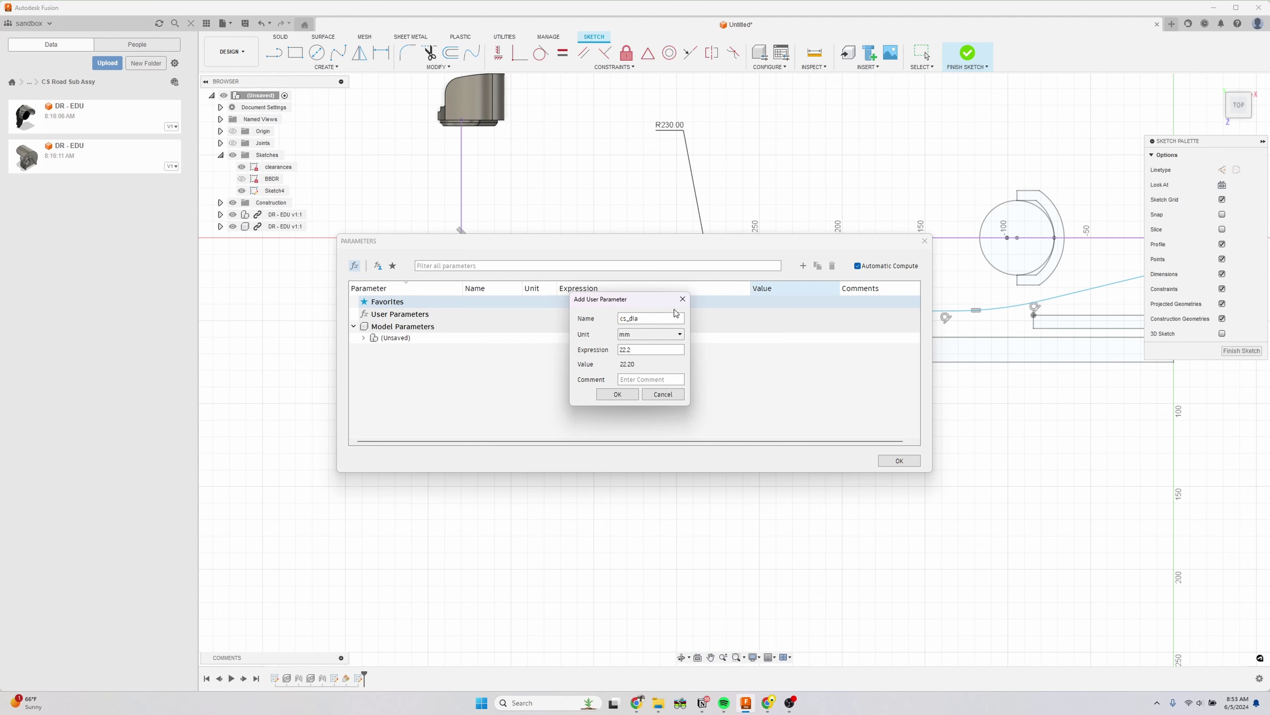
{"action": "key", "text": "Return"}
{"action": "left_click", "coordinate": [899, 460]}
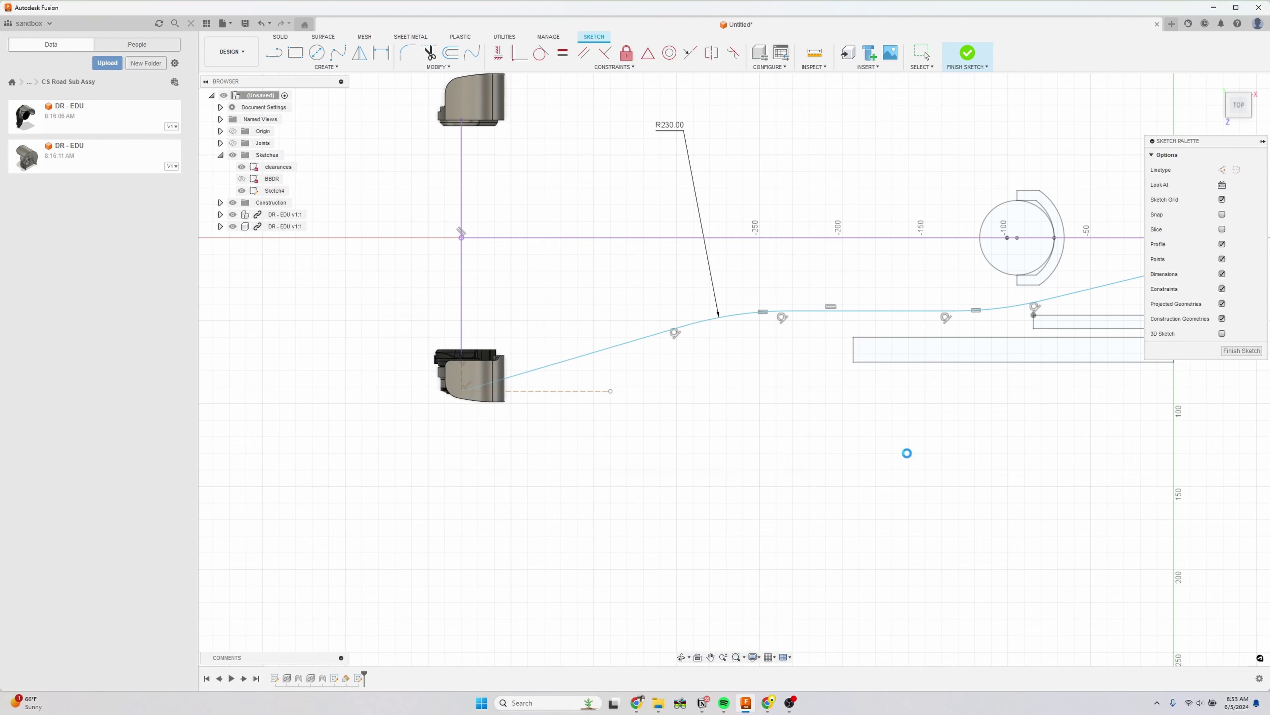
- Offset the whole chainstay path towards the centreline by cs_dia / 2
{"action": "left_click", "coordinate": [451, 52]}
{"action": "middle_click_drag", "start_coordinate": [539, 221], "coordinate": [565, 275]}
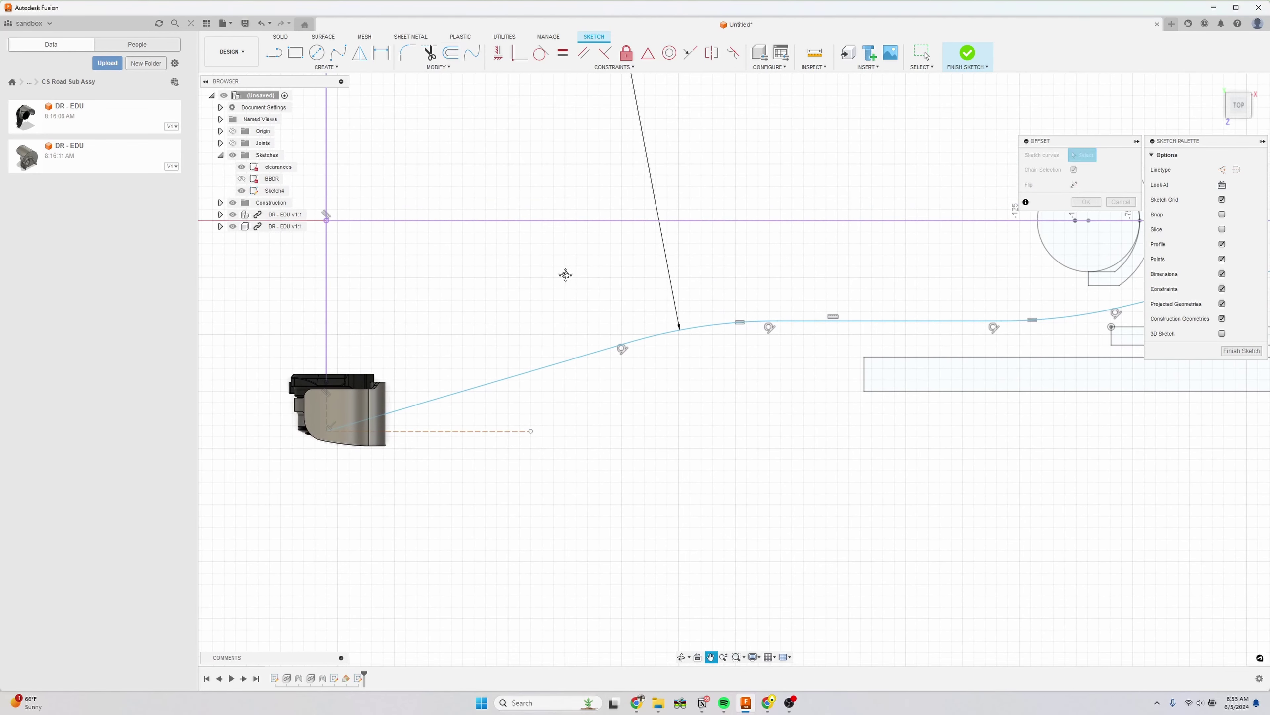
{"action": "scroll", "coordinate": [560, 290], "scroll_direction": "down", "scroll_amount": 2}
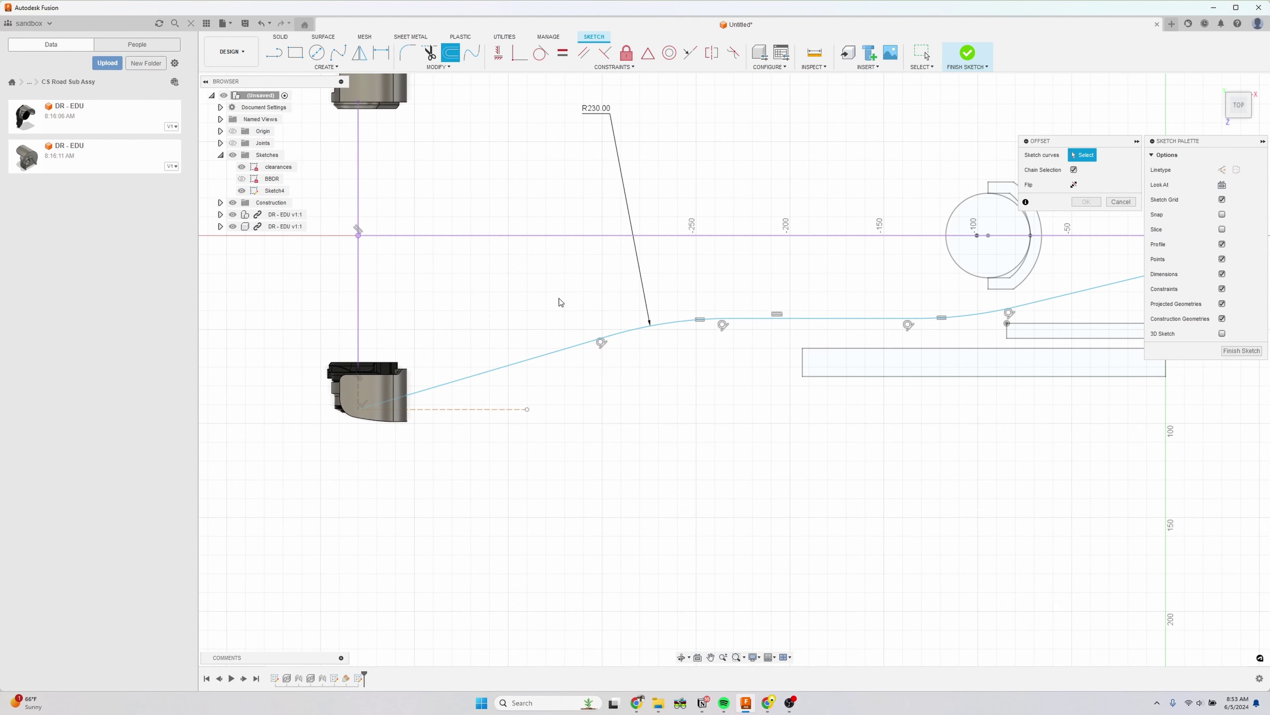
{"action": "left_click", "coordinate": [577, 346]}
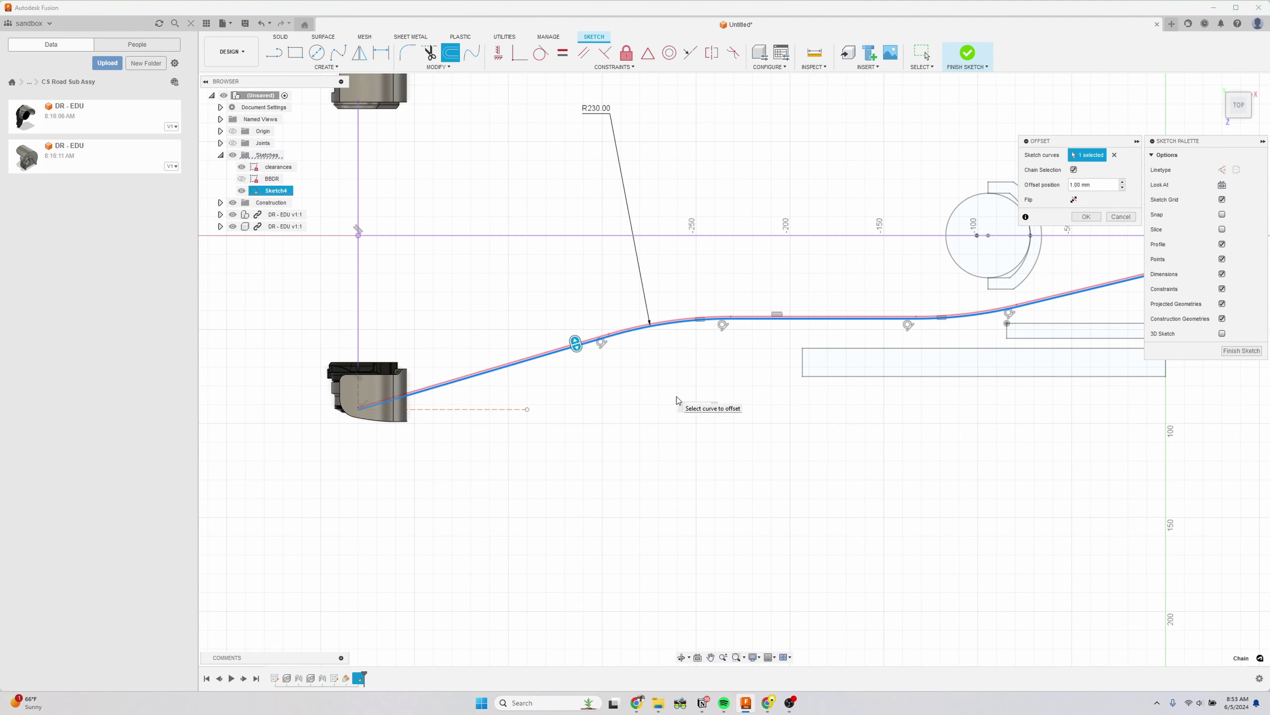
{"action": "type", "text": "cs_dia / 2"}
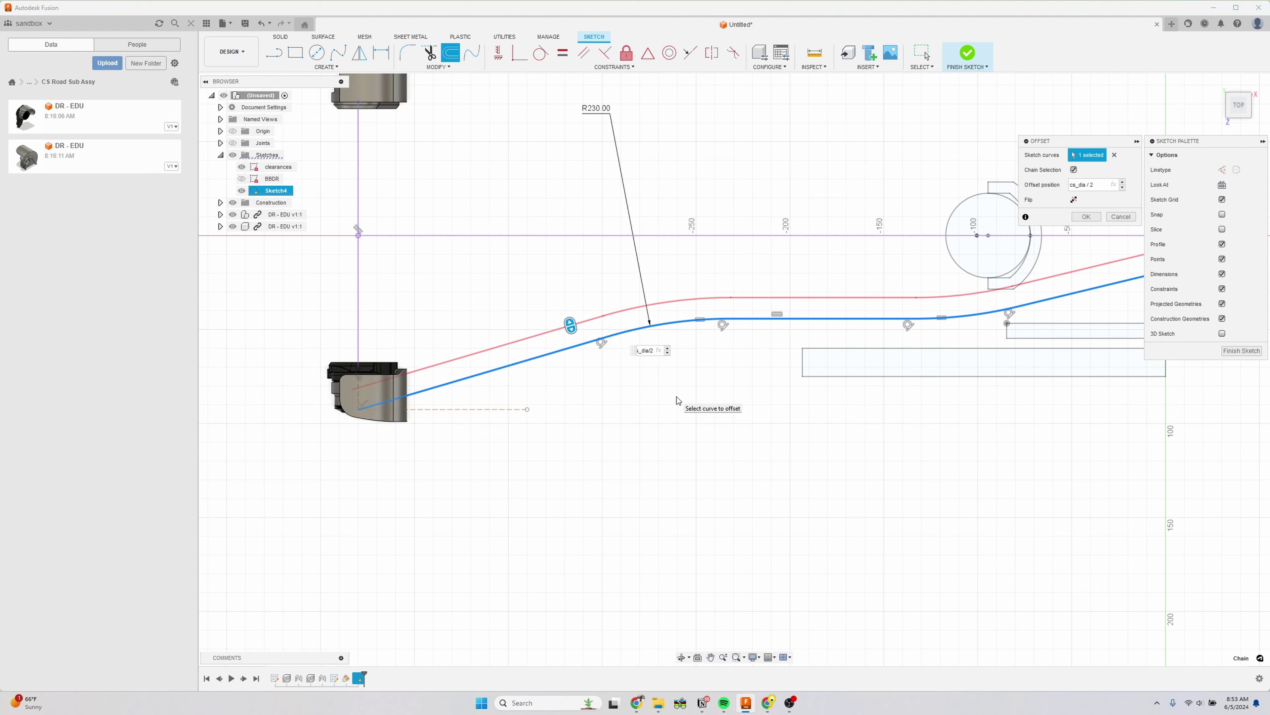
{"action": "key", "text": "Return"}
- Convert all segments of the inner offset curve to construction geometry
{"action": "left_click", "coordinate": [590, 319]}
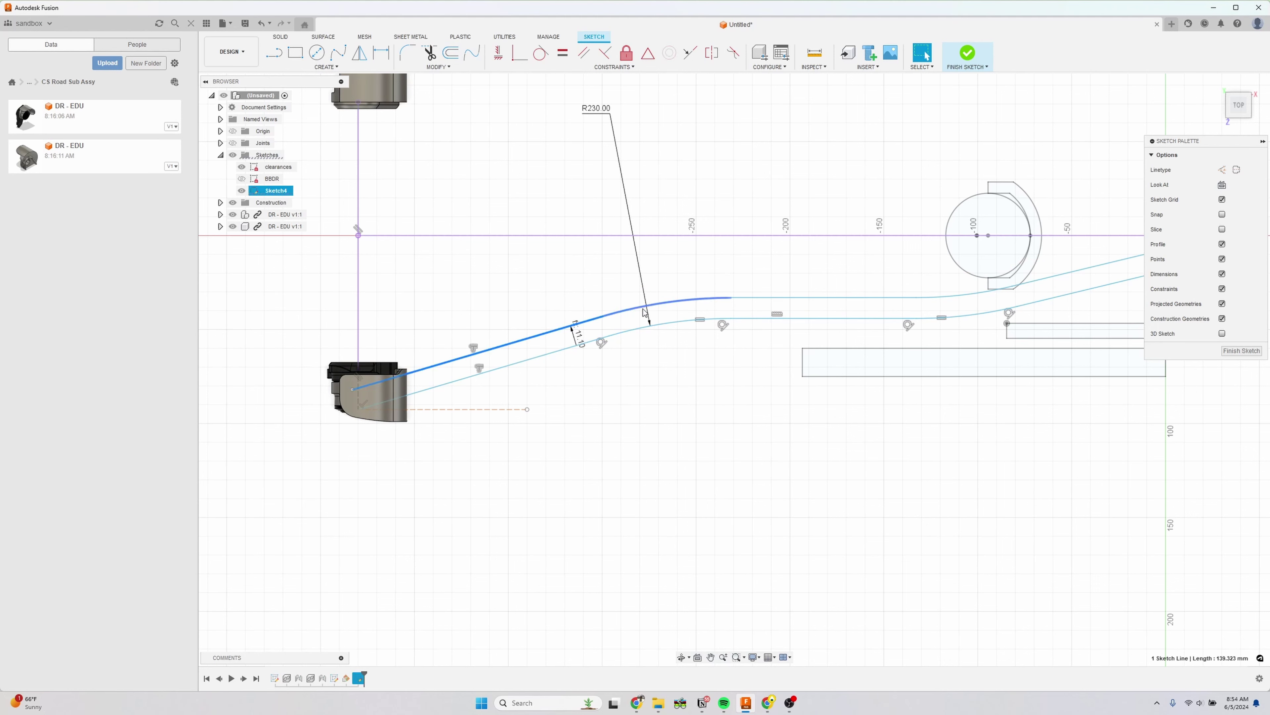
{"action": "left_click", "coordinate": [644, 311], "text": "shift"}
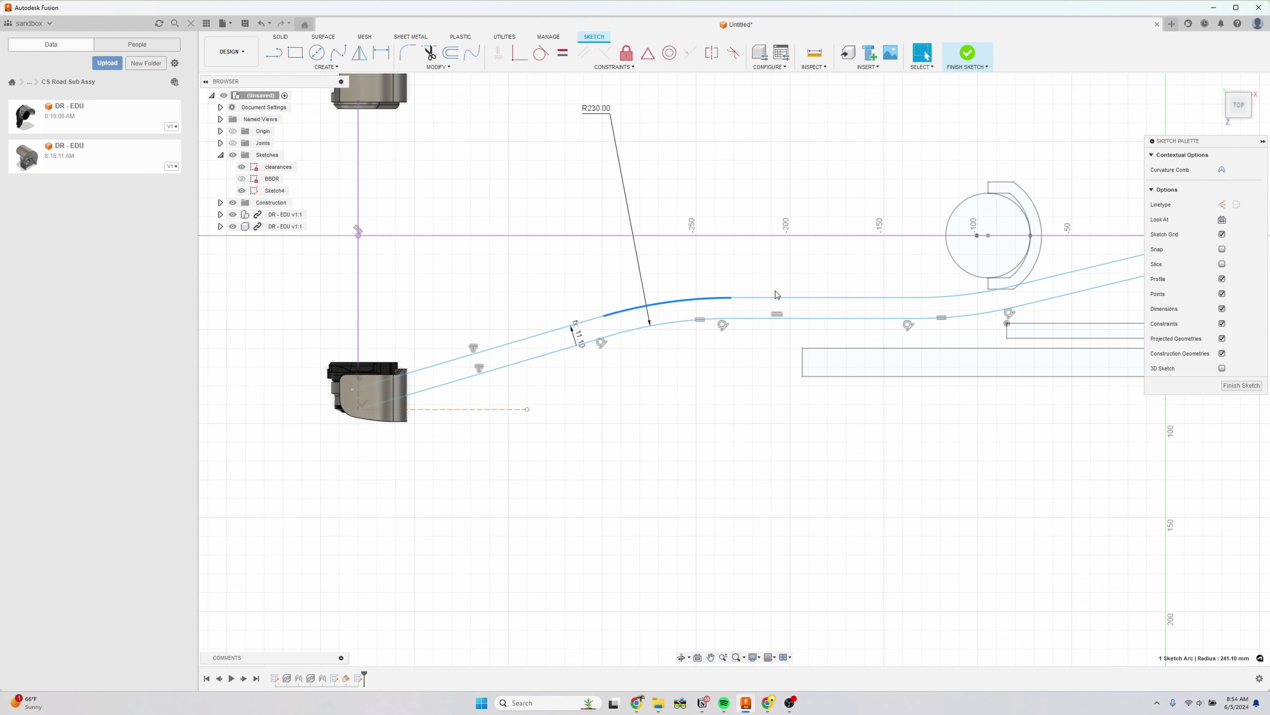
{"action": "left_click", "coordinate": [598, 320], "text": "shift"}
{"action": "left_click", "coordinate": [981, 296], "text": "shift"}
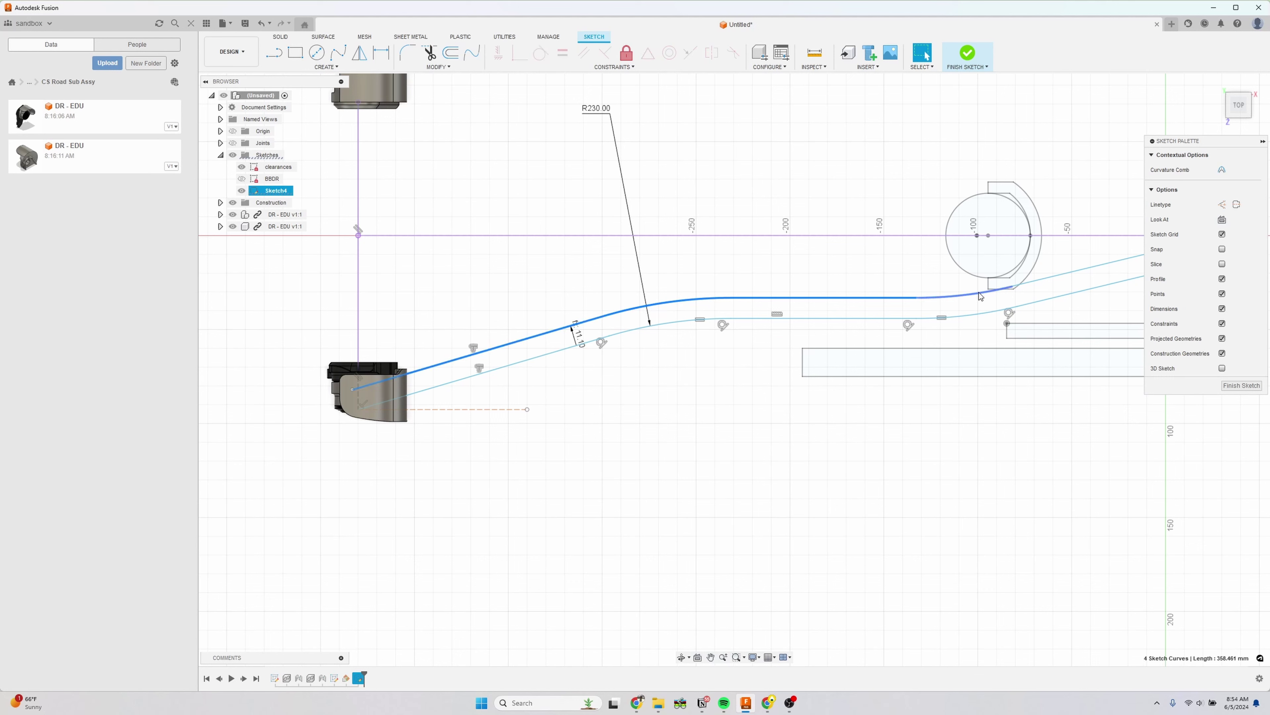
{"action": "left_click", "coordinate": [1222, 204]}
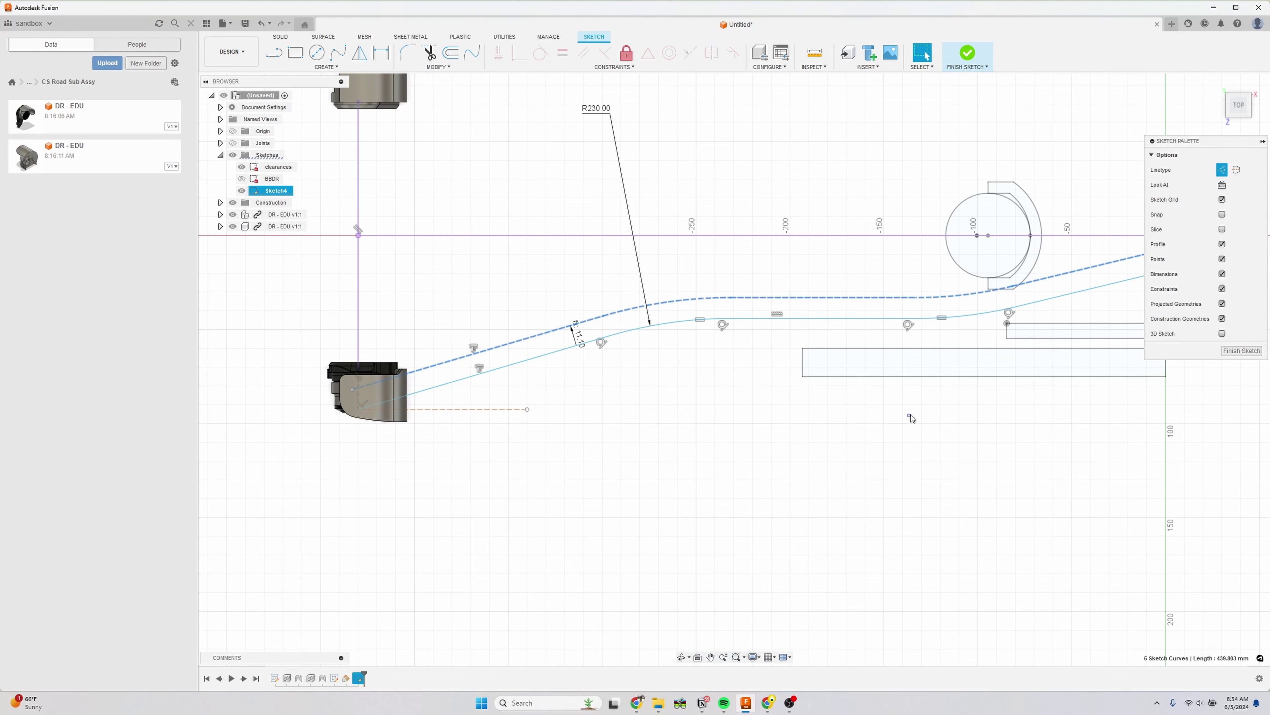
- Offset the whole chainstay path away from the centreline by -cs_dia / 2
{"action": "left_click", "coordinate": [450, 52]}
{"action": "left_click", "coordinate": [523, 362]}
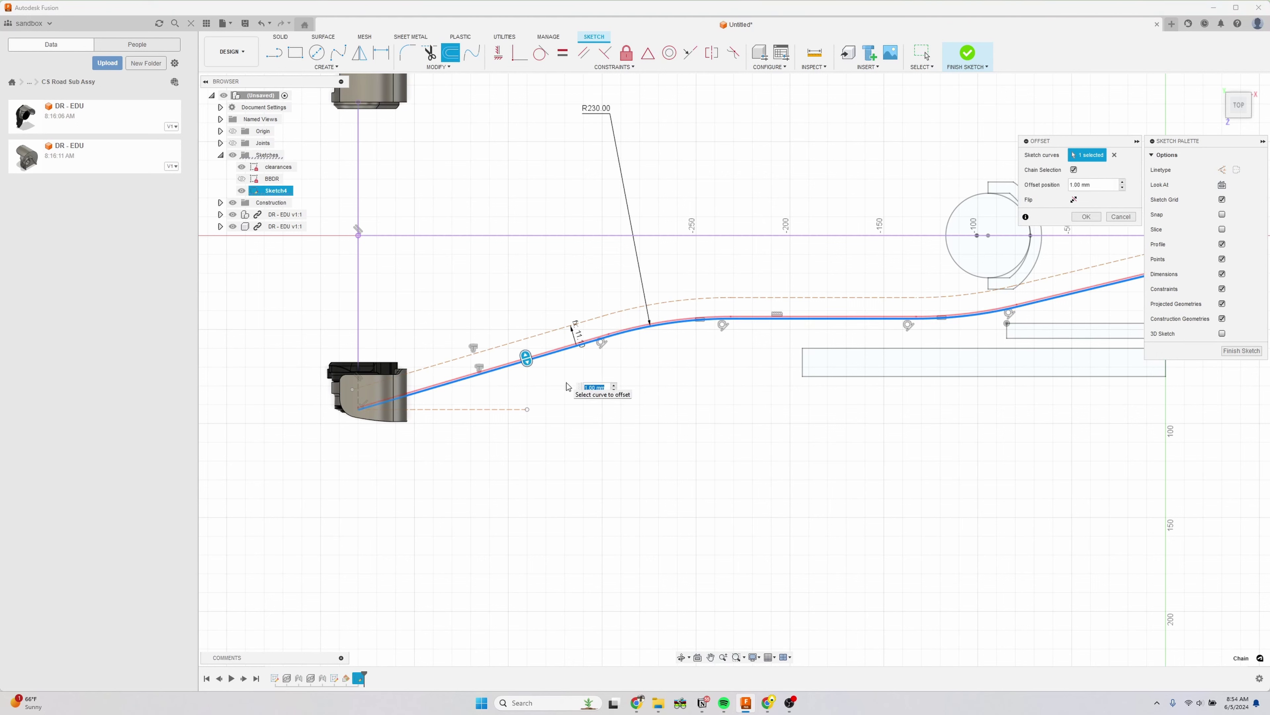
{"action": "type", "text": "-0"}
{"action": "key", "text": "BackSpace"}
{"action": "type", "text": "cs_dia/2"}
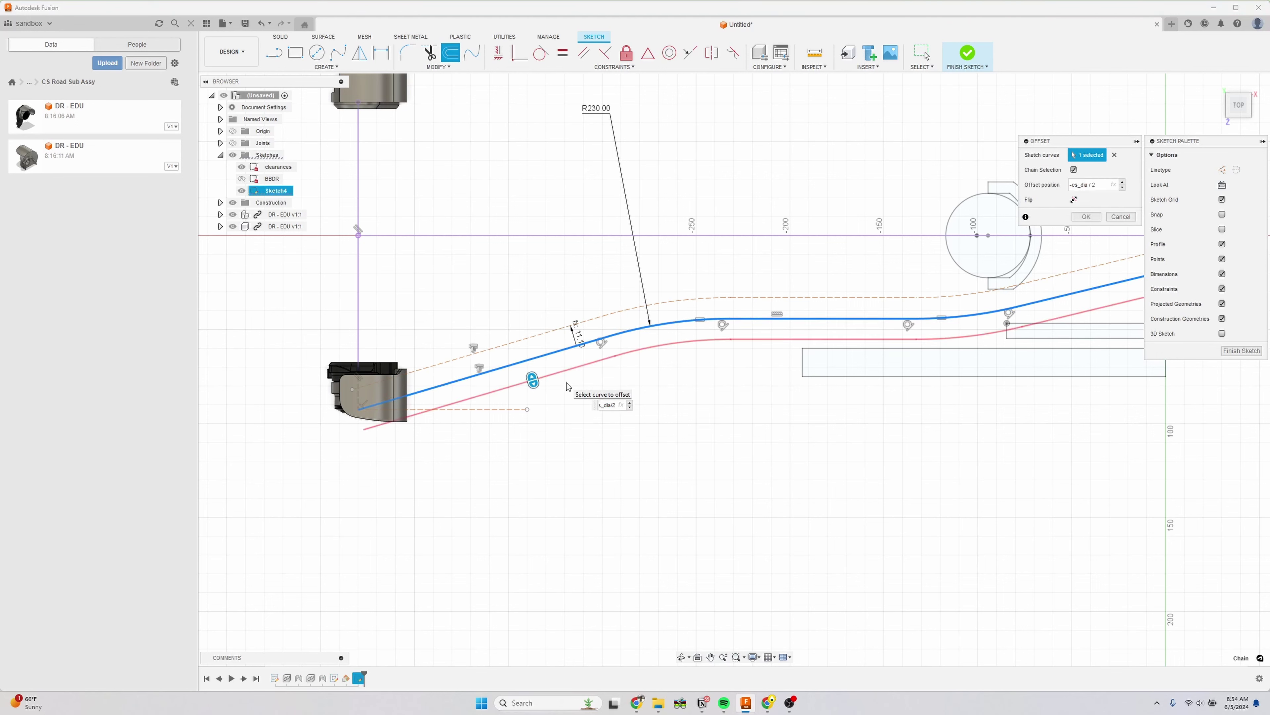
{"action": "key", "text": "Return"}
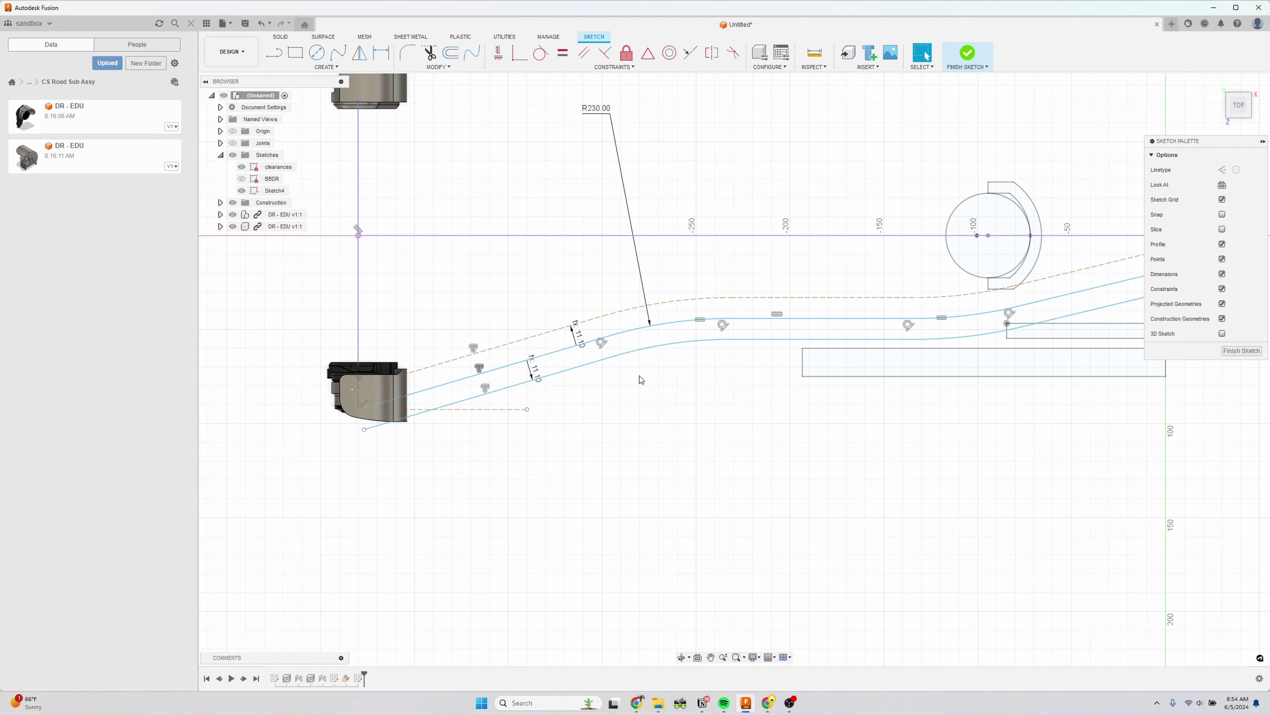
- Convert all segments of the outer offset curve to construction geometry
{"action": "double_click", "coordinate": [603, 361]}
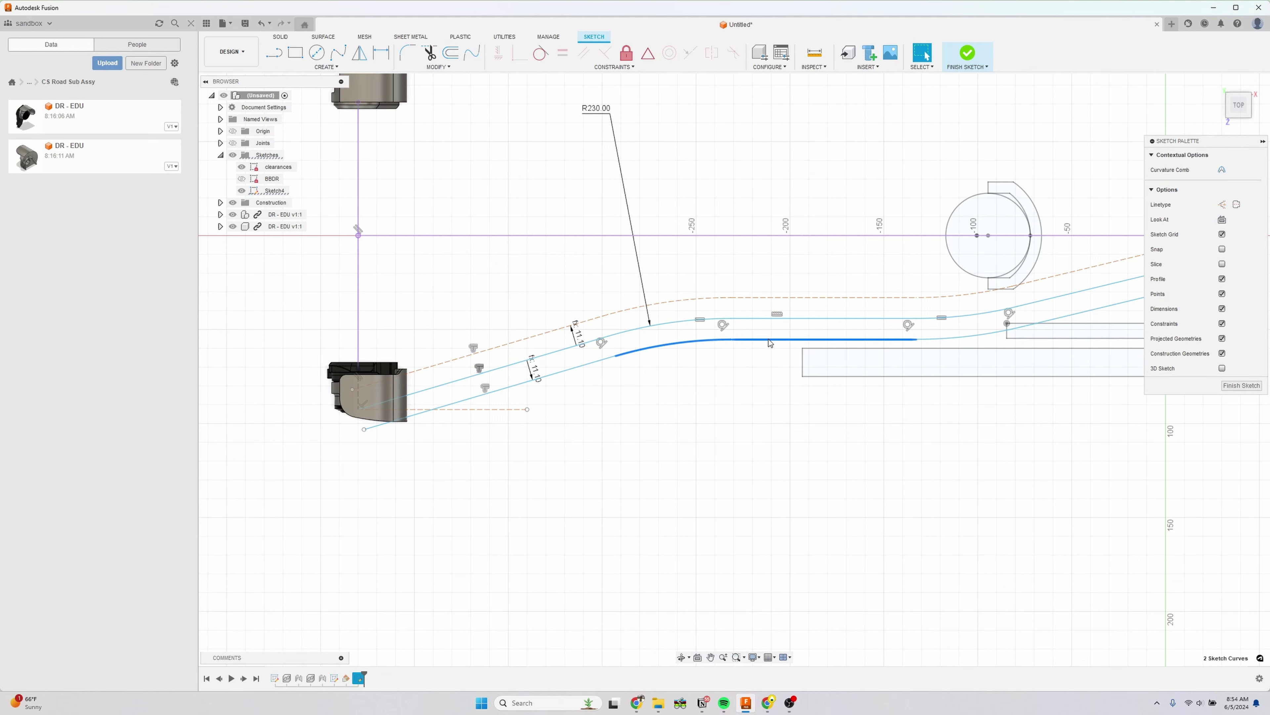
{"action": "left_click", "coordinate": [984, 332], "text": "shift"}
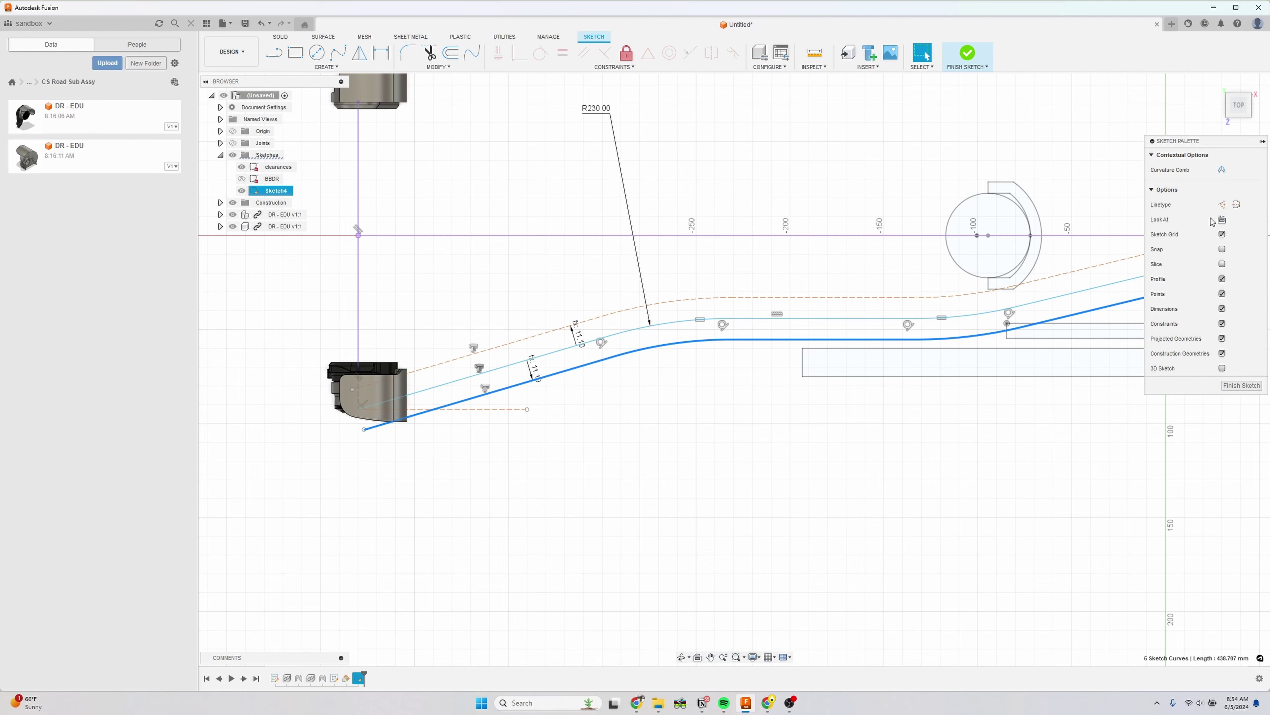
{"action": "left_click", "coordinate": [1222, 204]}
{"action": "left_click", "coordinate": [852, 425]}
- Dimension the angle between the path's dropout segment and the horizontal construction line as 12 degrees
{"action": "scroll", "coordinate": [852, 424], "scroll_direction": "up", "scroll_amount": 5}
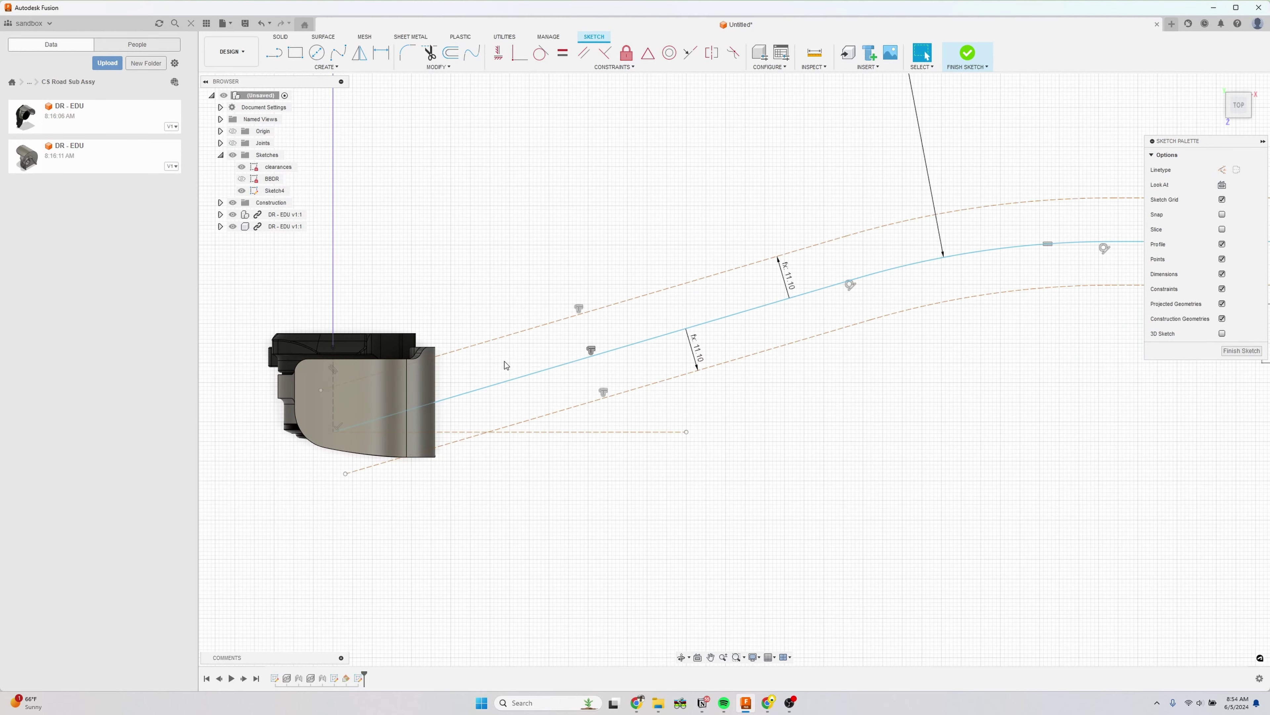
{"action": "middle_click_drag", "start_coordinate": [505, 359], "coordinate": [519, 359]}
{"action": "scroll", "coordinate": [519, 359], "scroll_direction": "down", "scroll_amount": 4}
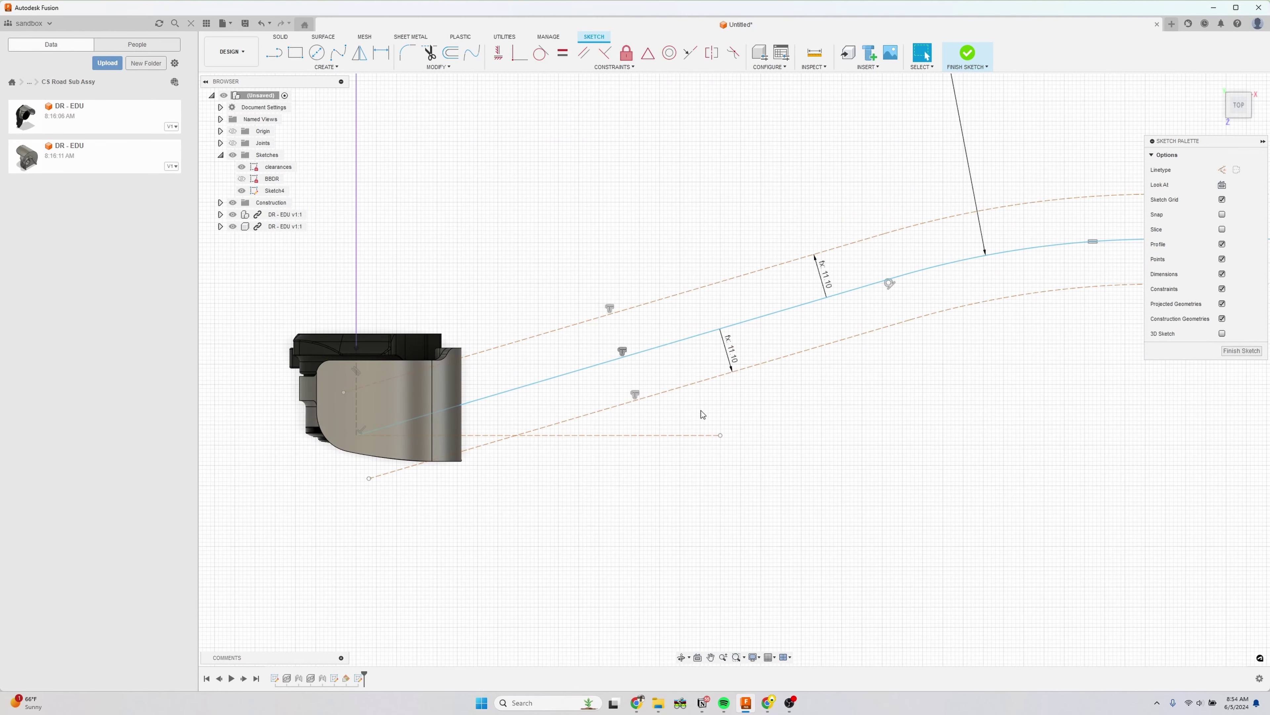
{"action": "key", "text": "d"}
{"action": "left_click", "coordinate": [623, 413]}
{"action": "left_click", "coordinate": [672, 464]}
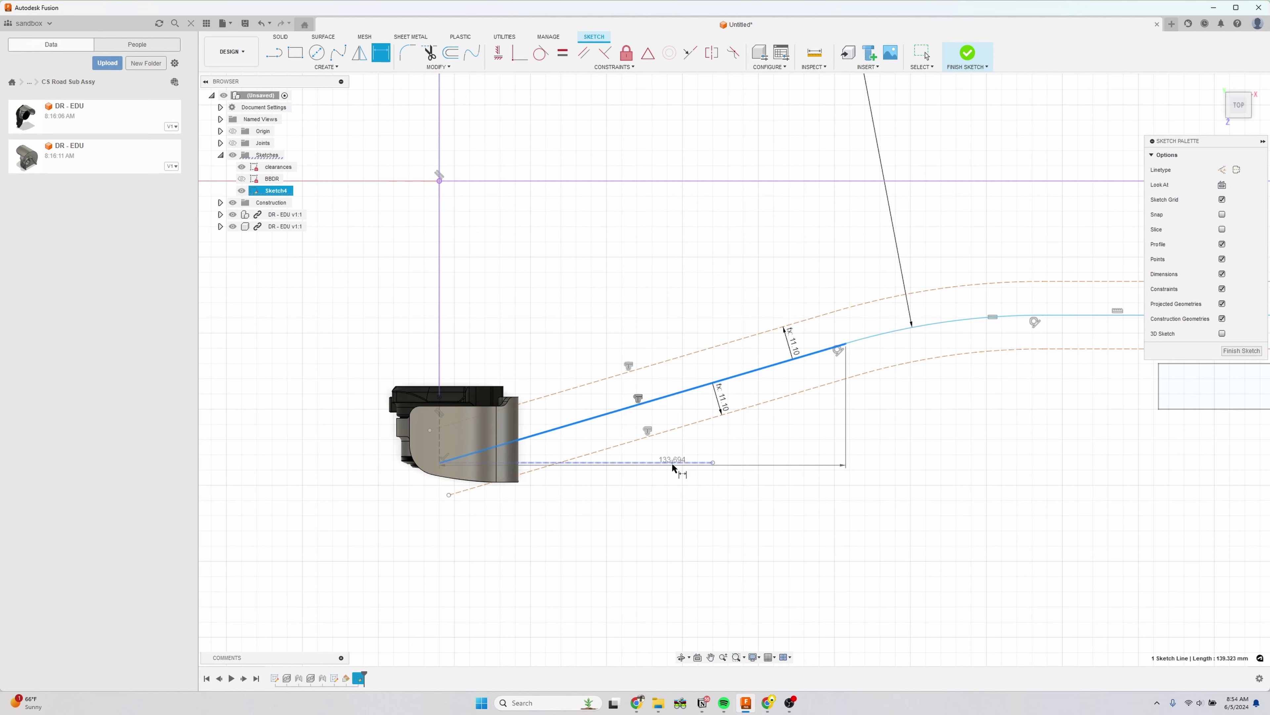
{"action": "left_click", "coordinate": [795, 426]}
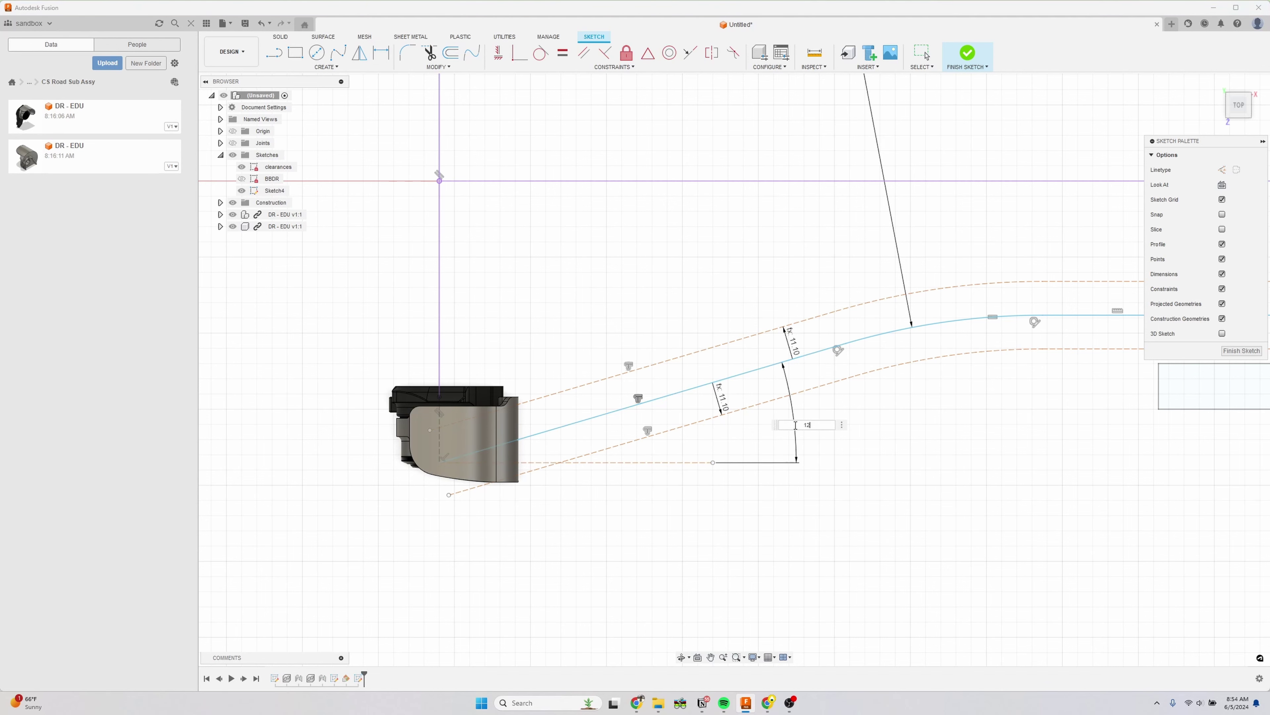
{"action": "type", "text": "12"}
{"action": "key", "text": "Return"}
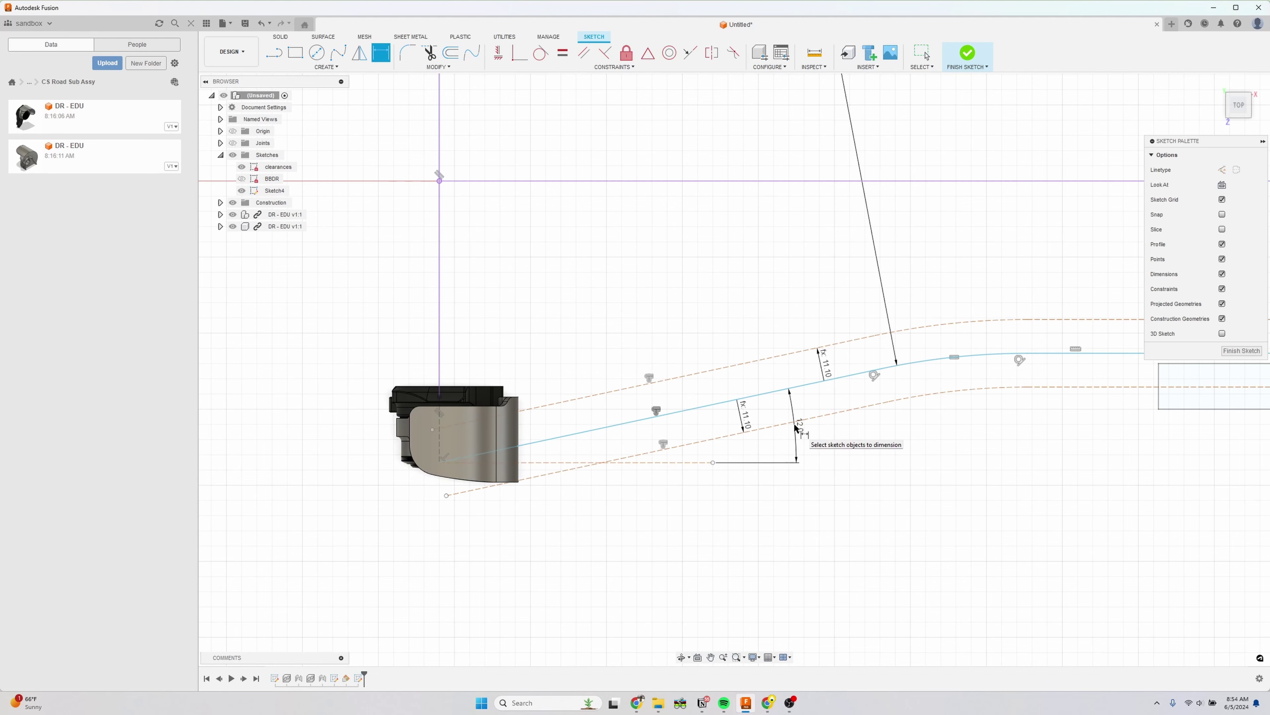
- Dimension the short vertical construction line at the lower dropout as 19 mm
{"action": "scroll", "coordinate": [615, 575], "scroll_direction": "up", "scroll_amount": 2}
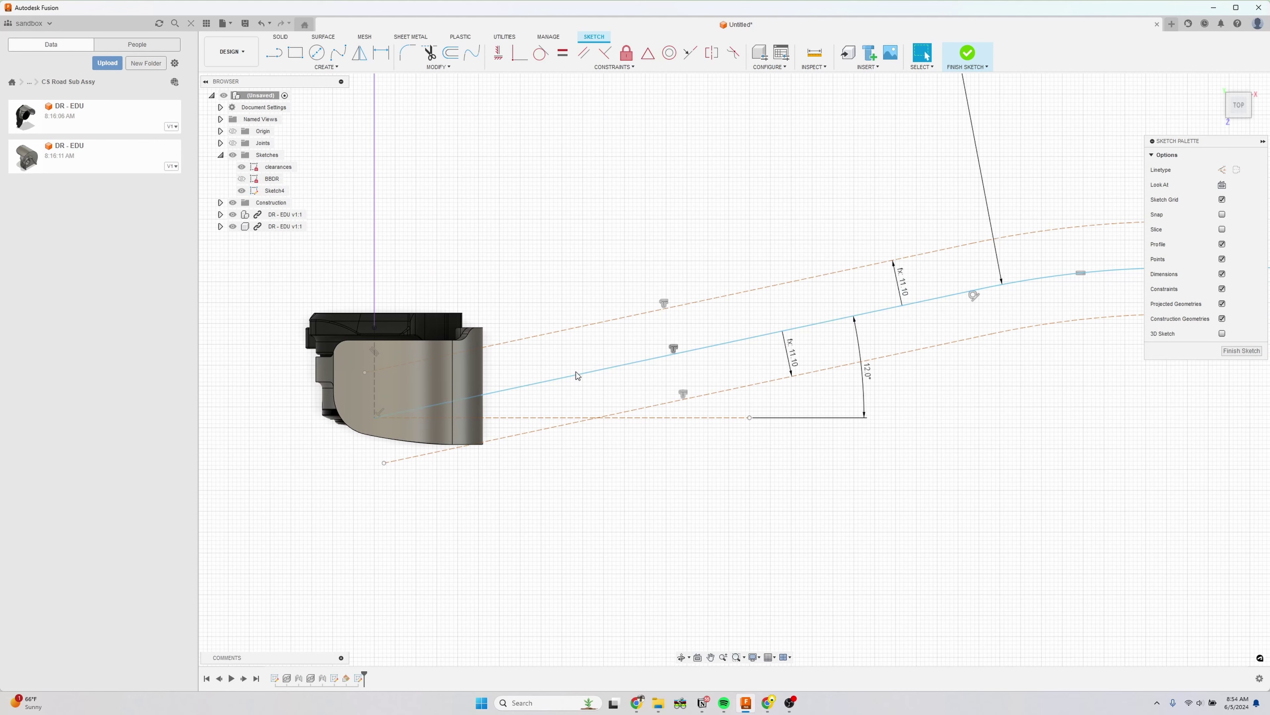
{"action": "left_click_drag", "start_coordinate": [577, 372], "coordinate": [576, 364]}
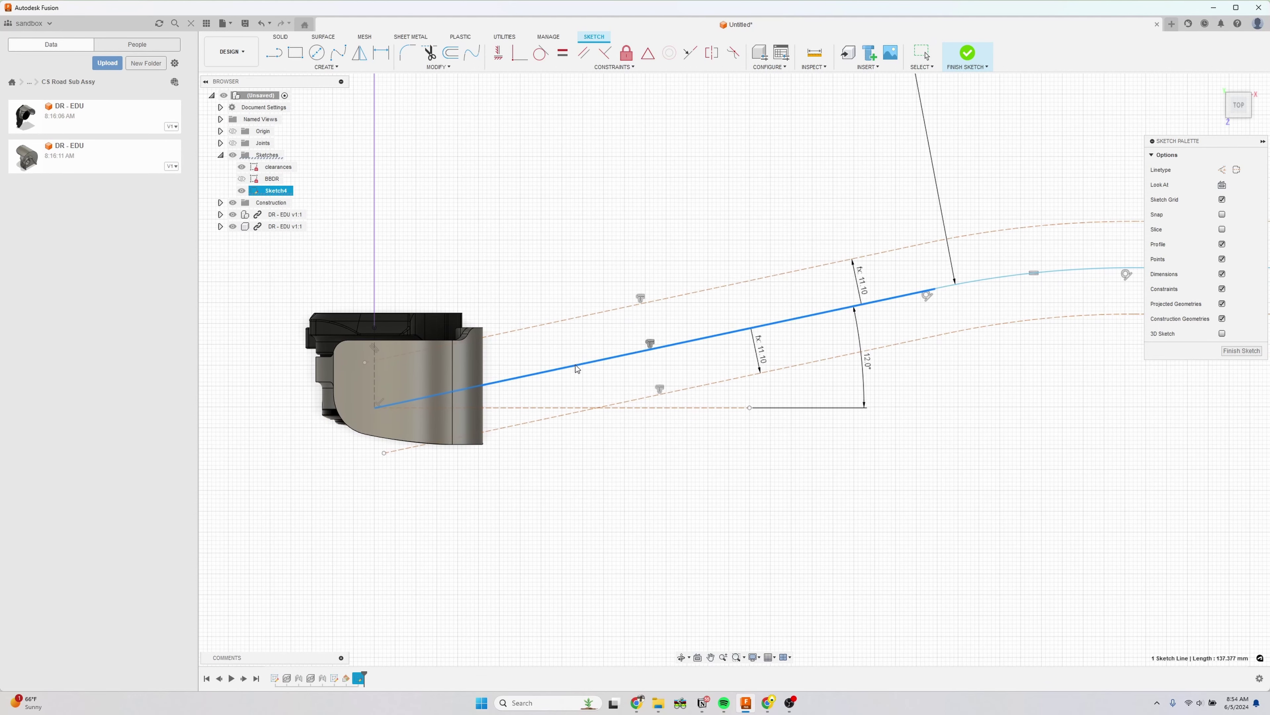
{"action": "left_click", "coordinate": [590, 485]}
{"action": "middle_click_drag", "start_coordinate": [589, 484], "coordinate": [683, 497]}
{"action": "key", "text": "d"}
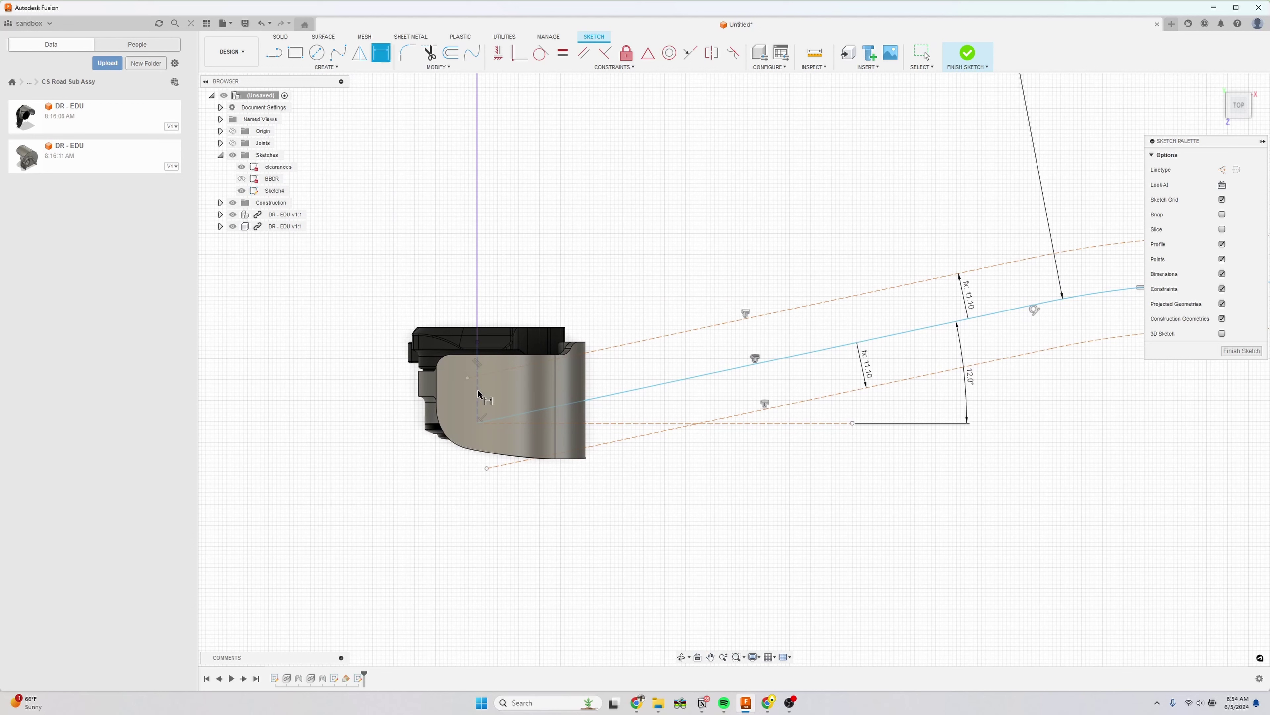
{"action": "left_click", "coordinate": [478, 393]}
{"action": "left_click", "coordinate": [403, 374]}
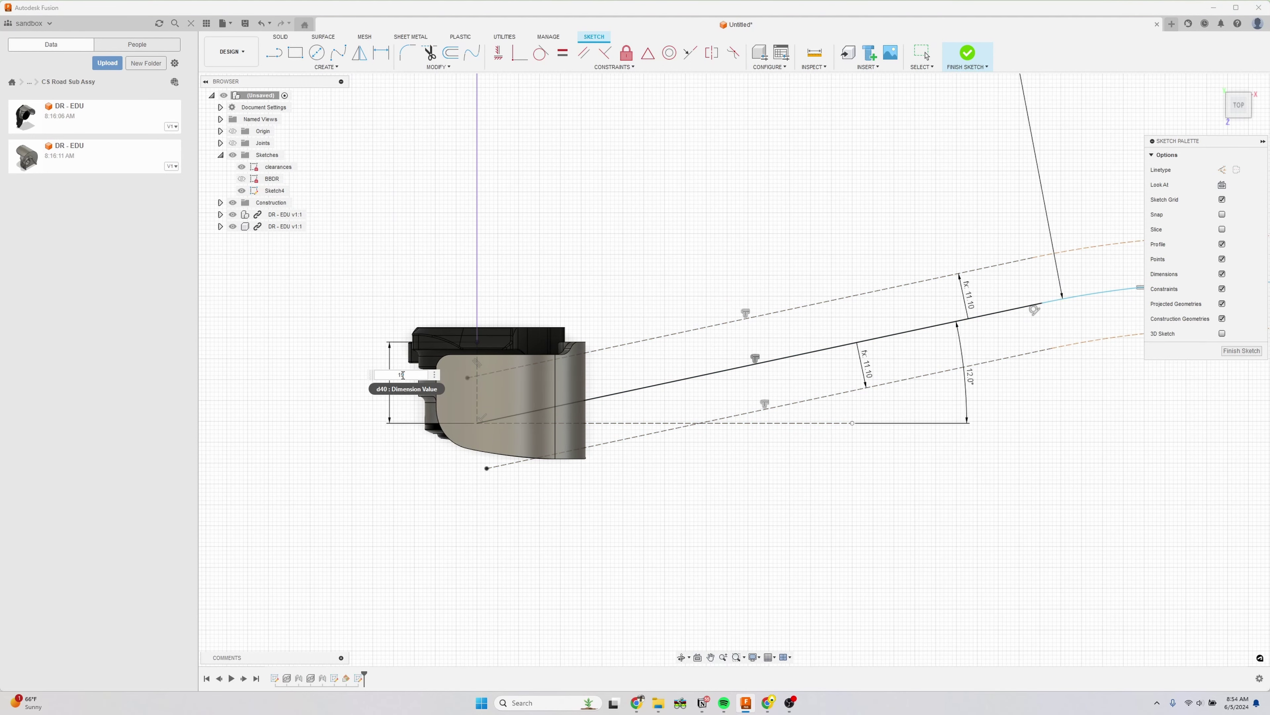
{"action": "key", "text": "Return"}
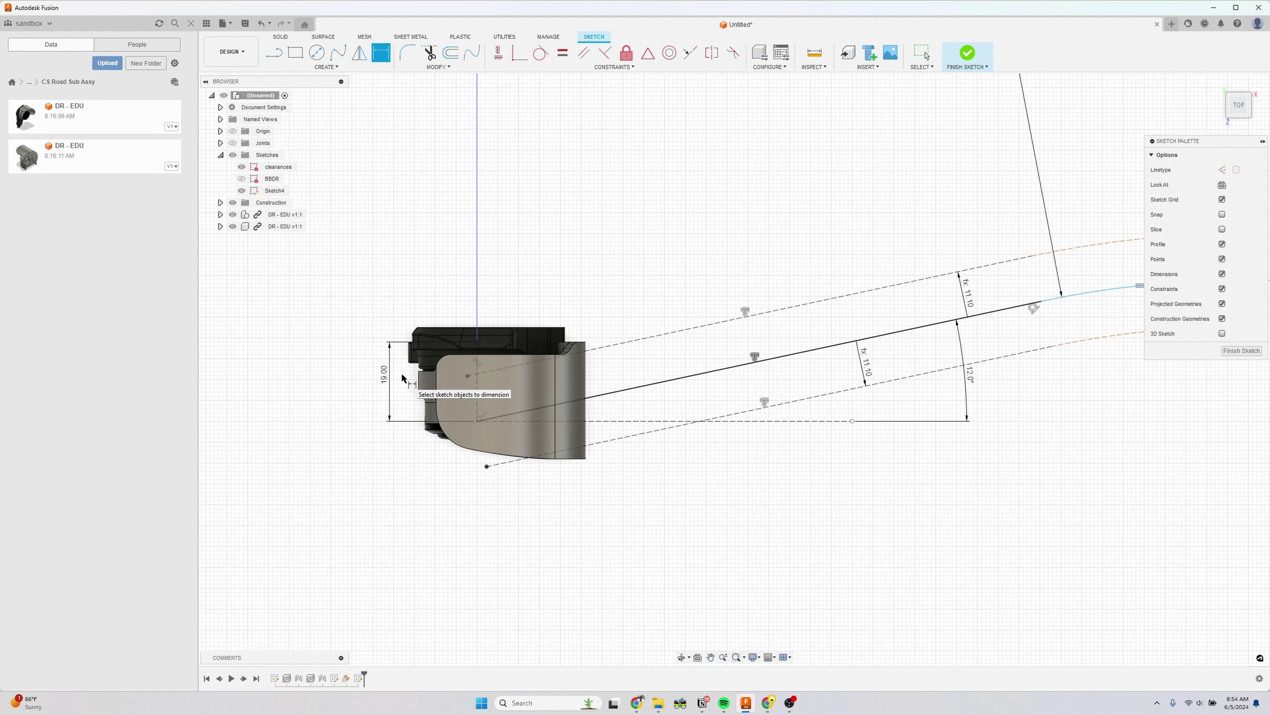
- Move the front end of the path's first bend about 70 mm toward the bottom bracket
{"action": "middle_click_drag", "start_coordinate": [772, 410], "coordinate": [553, 406]}
{"action": "scroll", "coordinate": [750, 396], "scroll_direction": "down", "scroll_amount": 4}
{"action": "mouse_move", "coordinate": [871, 386]}
{"action": "middle_mouse_down"}
{"action": "mouse_move", "coordinate": [689, 377]}
{"action": "mouse_move", "coordinate": [576, 393]}
{"action": "middle_mouse_up"}
{"action": "scroll", "coordinate": [689, 393], "scroll_direction": "down", "scroll_amount": 1}
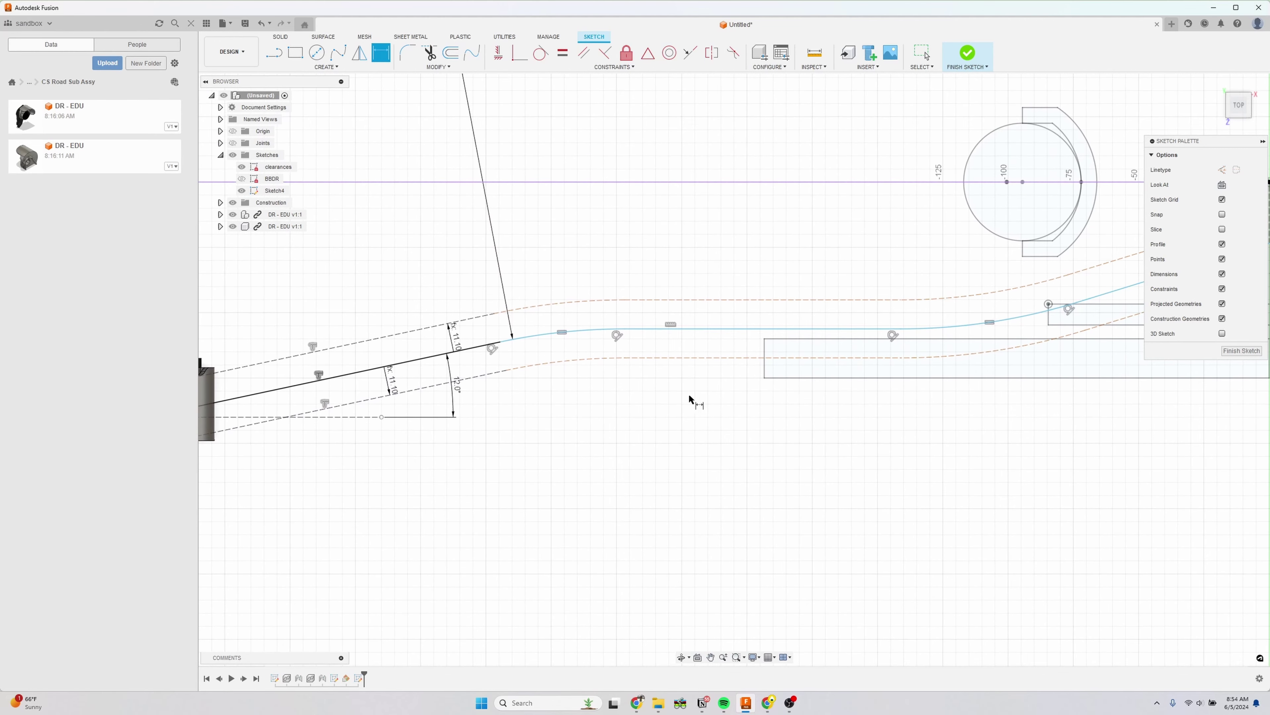
{"action": "key", "text": "Escape"}
{"action": "scroll", "coordinate": [688, 393], "scroll_direction": "down", "scroll_amount": 2}
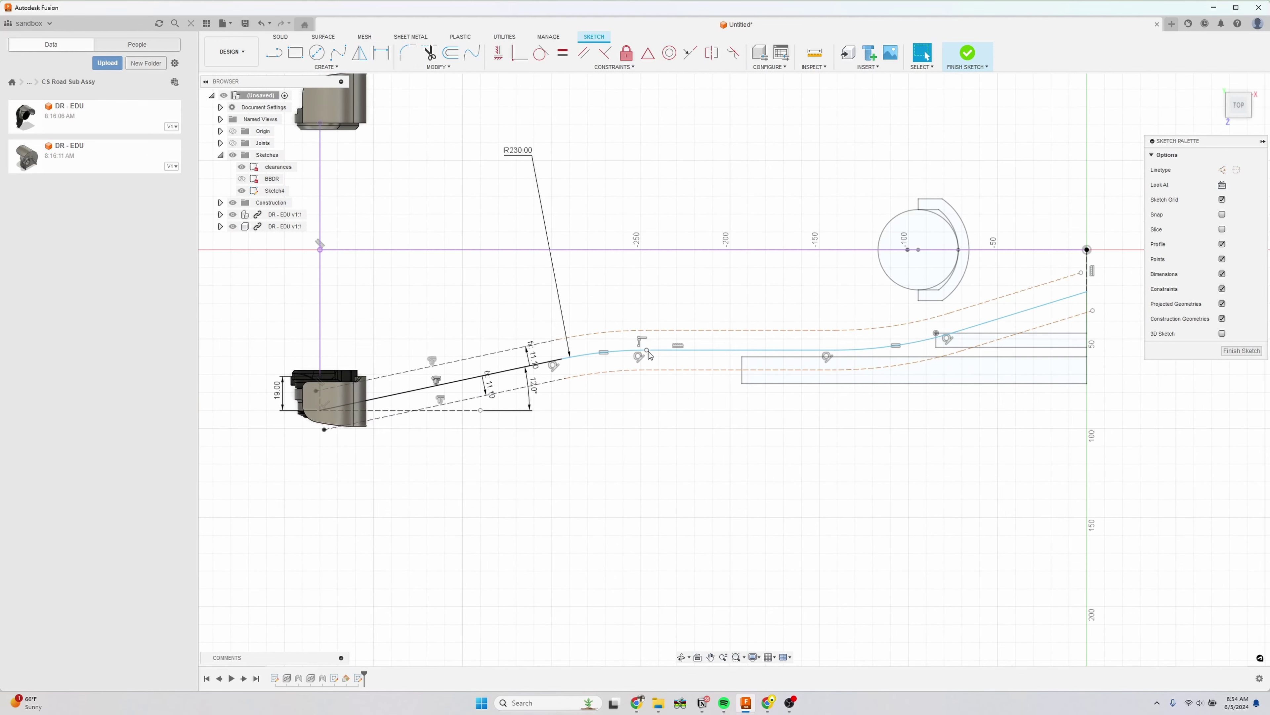
{"action": "left_click_drag", "start_coordinate": [649, 354], "coordinate": [775, 326]}
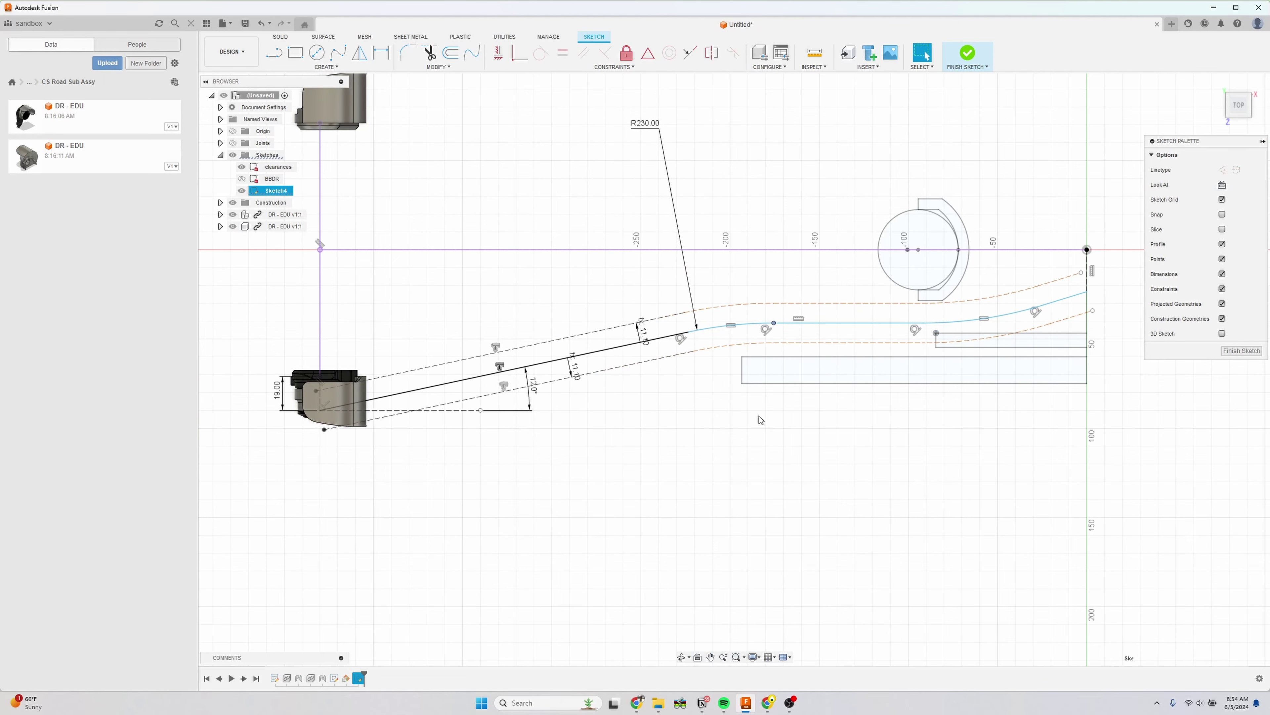
- Dimension the distance between the horizontal centreline and the path's middle straight segment as 41 mm
{"action": "scroll", "coordinate": [759, 420], "scroll_direction": "up", "scroll_amount": 5}
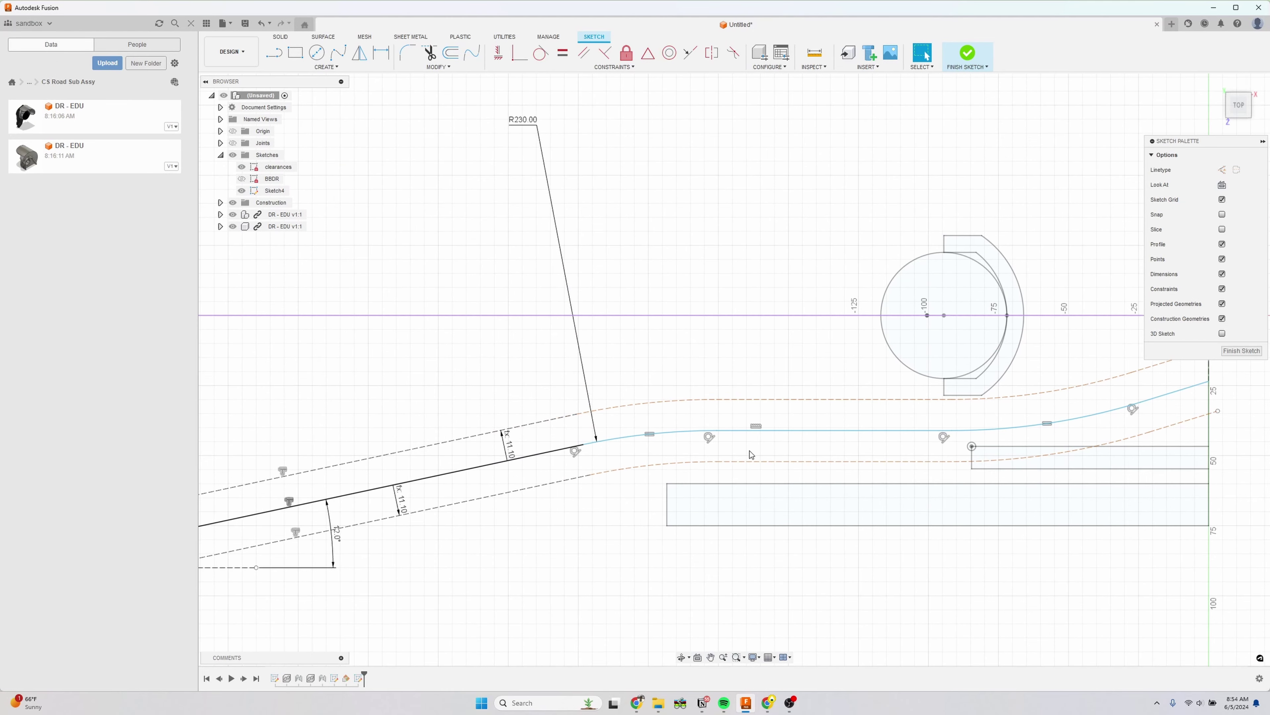
{"action": "key", "text": "d"}
{"action": "left_click", "coordinate": [799, 316]}
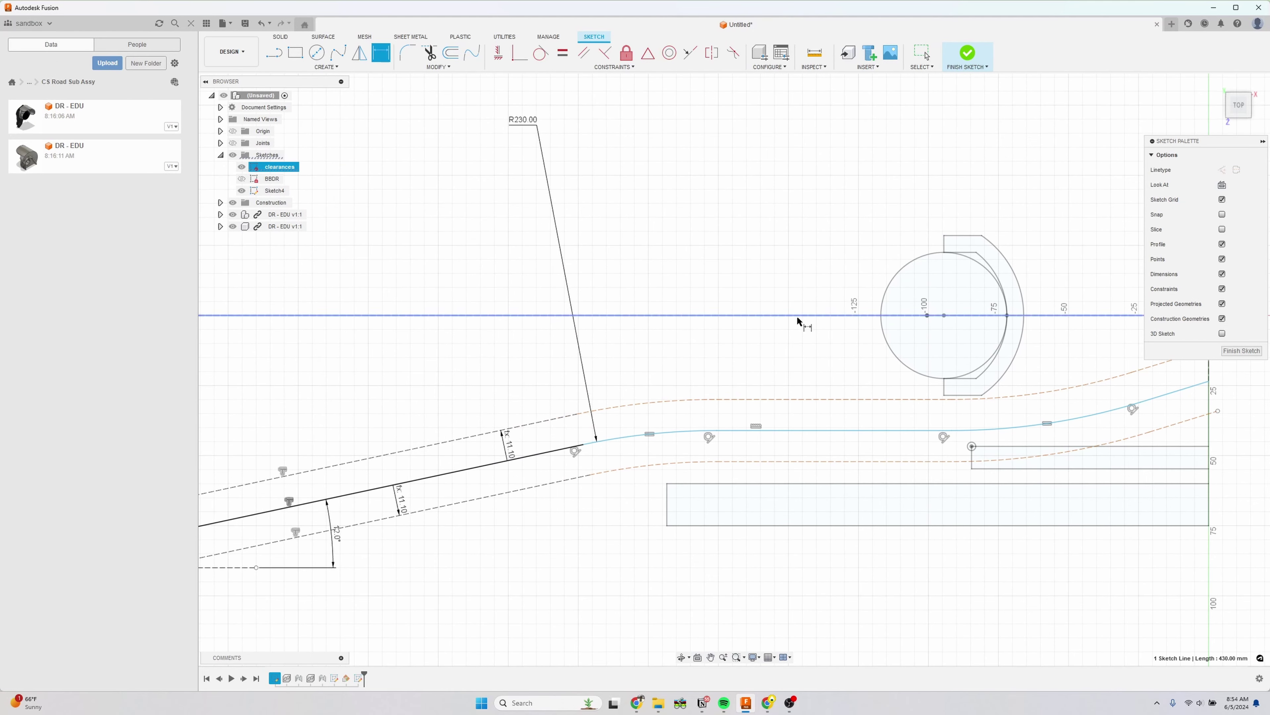
{"action": "left_click", "coordinate": [814, 429]}
{"action": "left_click", "coordinate": [757, 367]}
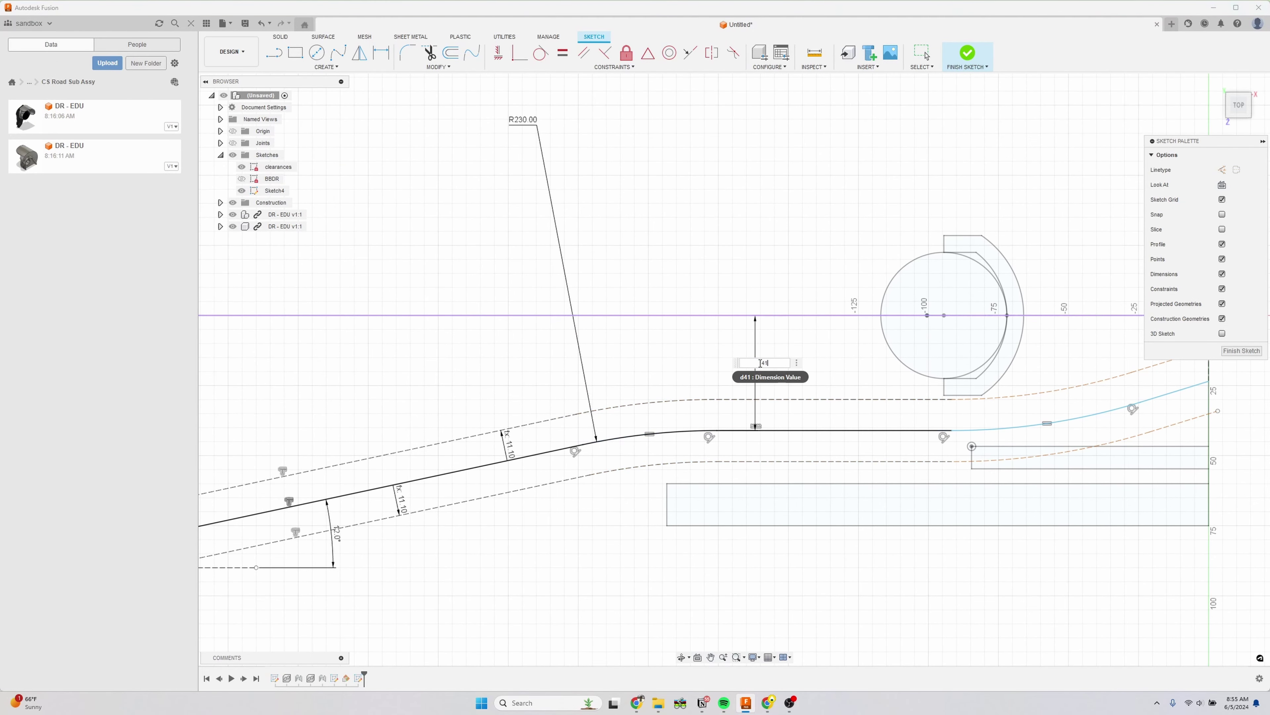
{"action": "key", "text": "Return"}
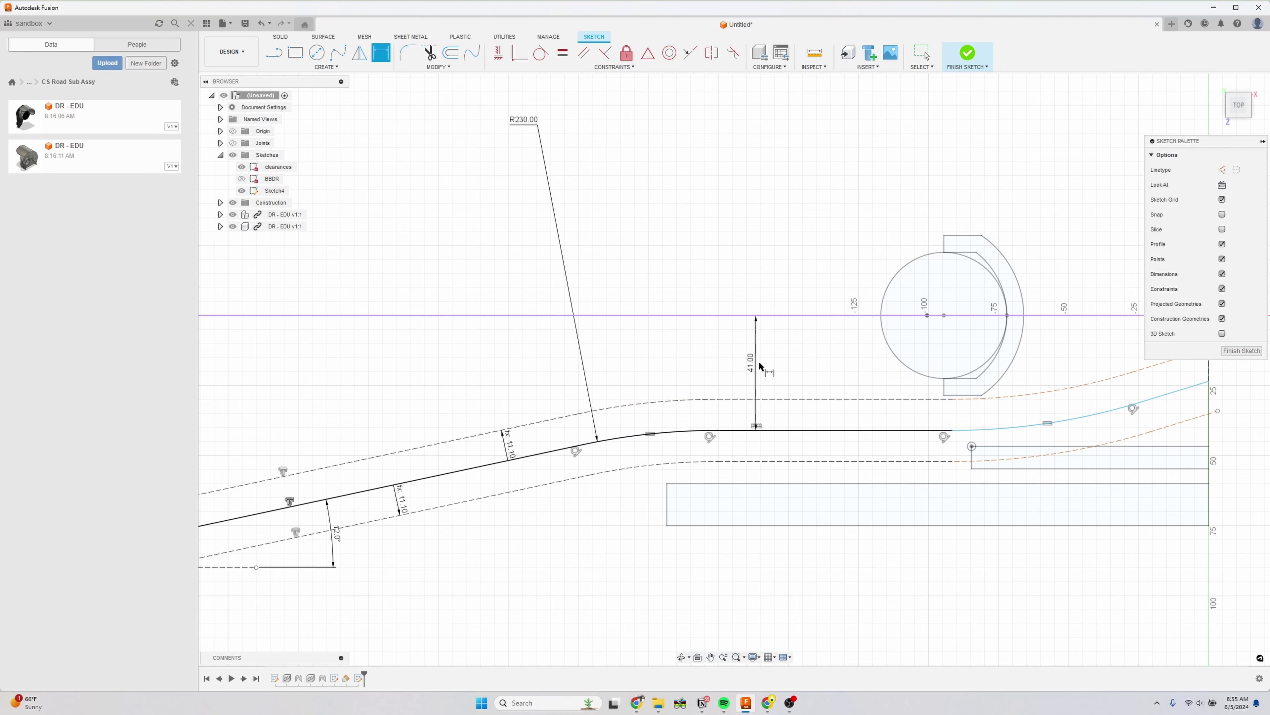
- Set the middle segment's distance from the centreline to 42 mm
{"action": "double_click", "coordinate": [754, 364]}
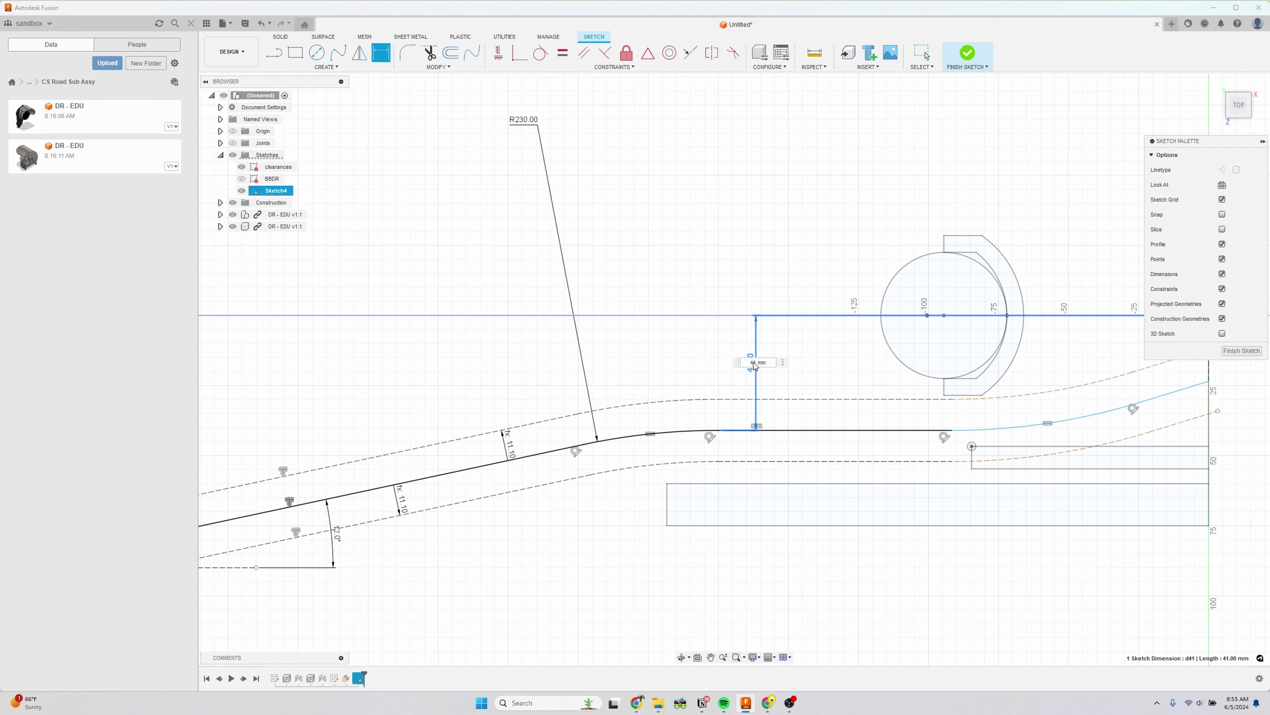
{"action": "type", "text": "42"}
{"action": "key", "text": "Return"}
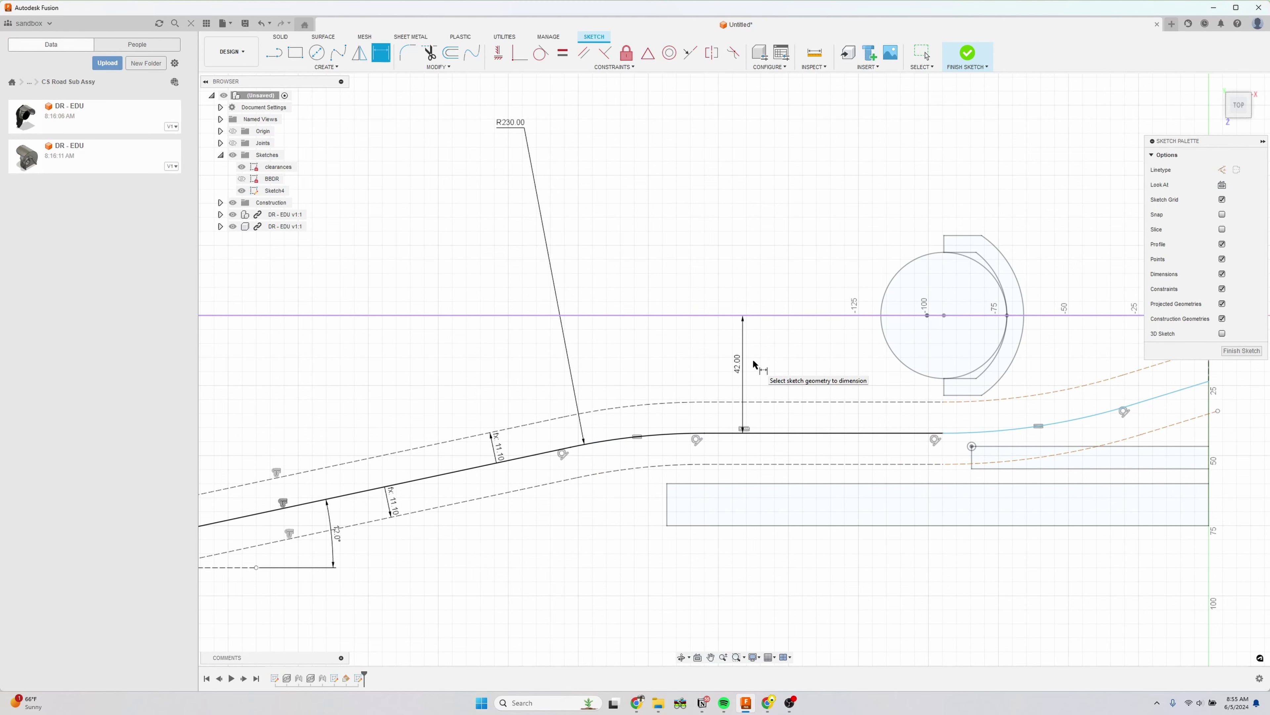
{"action": "key", "text": "Escape"}
- Move both ends of the second bend toward the dropout until the outer offset curve meets the corner of the smaller clearance rectangle
{"action": "mouse_move", "coordinate": [729, 434]}
{"action": "middle_mouse_down"}
{"action": "mouse_move", "coordinate": [634, 389]}
{"action": "mouse_move", "coordinate": [733, 372]}
{"action": "middle_mouse_up"}
{"action": "scroll", "coordinate": [733, 372], "scroll_direction": "down", "scroll_amount": 3}
{"action": "scroll", "coordinate": [895, 348], "scroll_direction": "up", "scroll_amount": 3}
{"action": "middle_click_drag", "start_coordinate": [895, 347], "coordinate": [649, 379]}
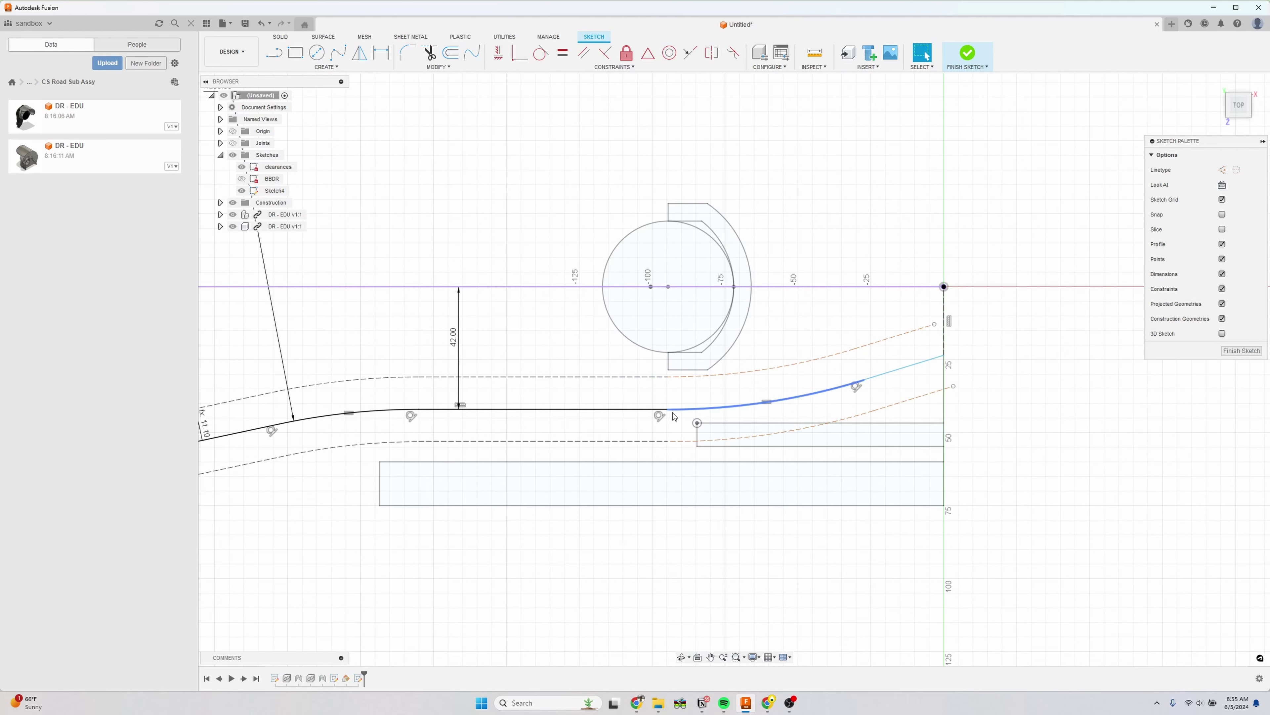
{"action": "mouse_move", "coordinate": [668, 411]}
{"action": "left_mouse_down"}
{"action": "mouse_move", "coordinate": [612, 413]}
{"action": "mouse_move", "coordinate": [624, 413]}
{"action": "left_mouse_up"}
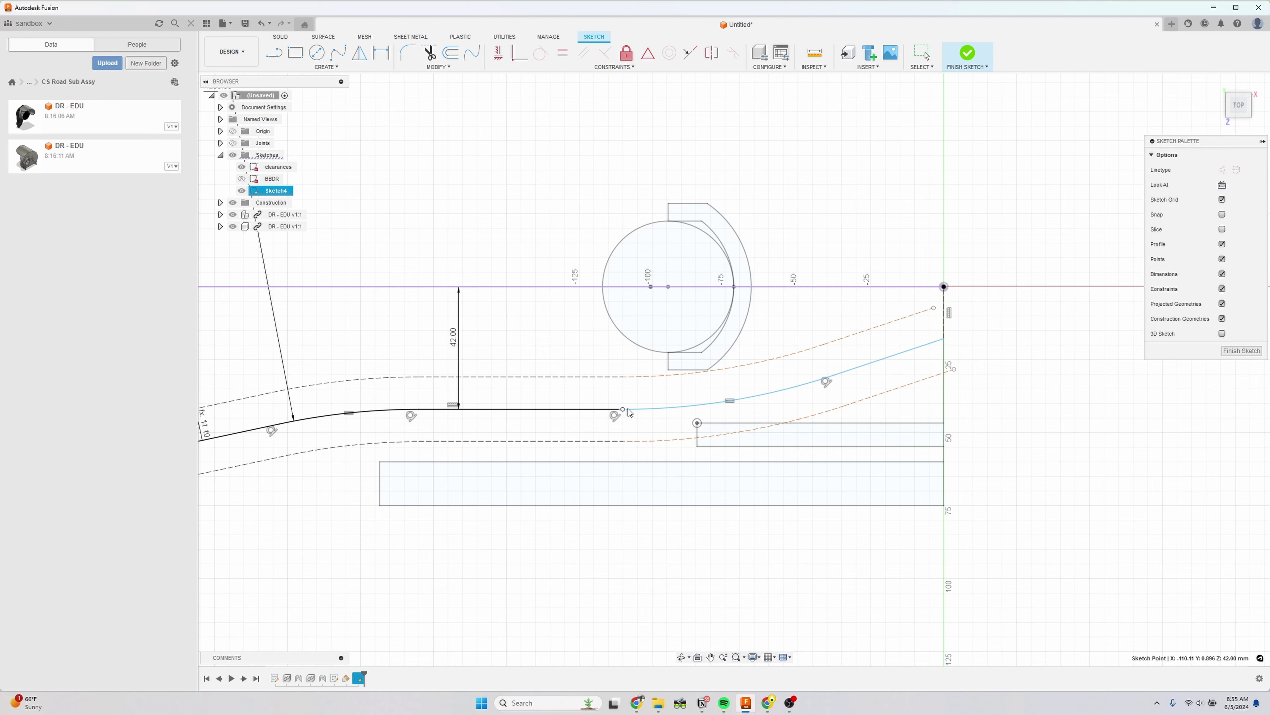
{"action": "left_click_drag", "start_coordinate": [835, 376], "coordinate": [781, 365]}
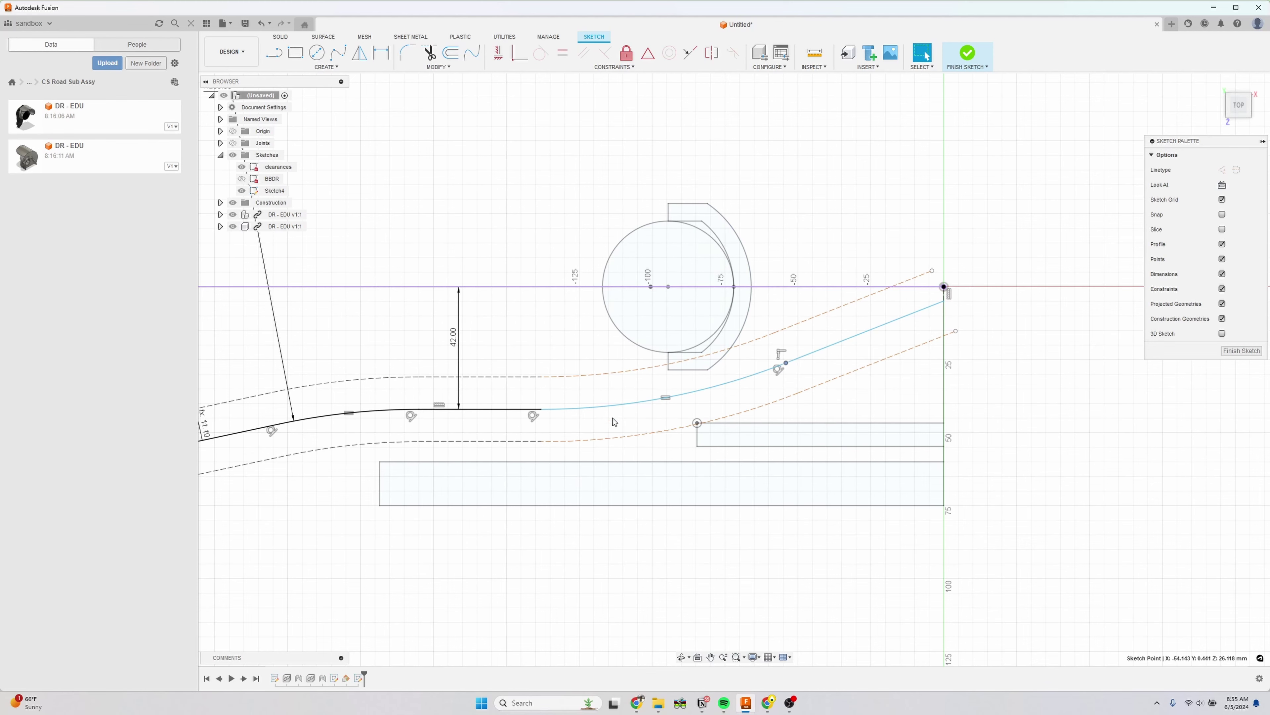
- Examine the clearance between the offset curves, the tyre circle and the chainring rectangles along the chainstay path
{"action": "scroll", "coordinate": [713, 383], "scroll_direction": "up", "scroll_amount": 3}
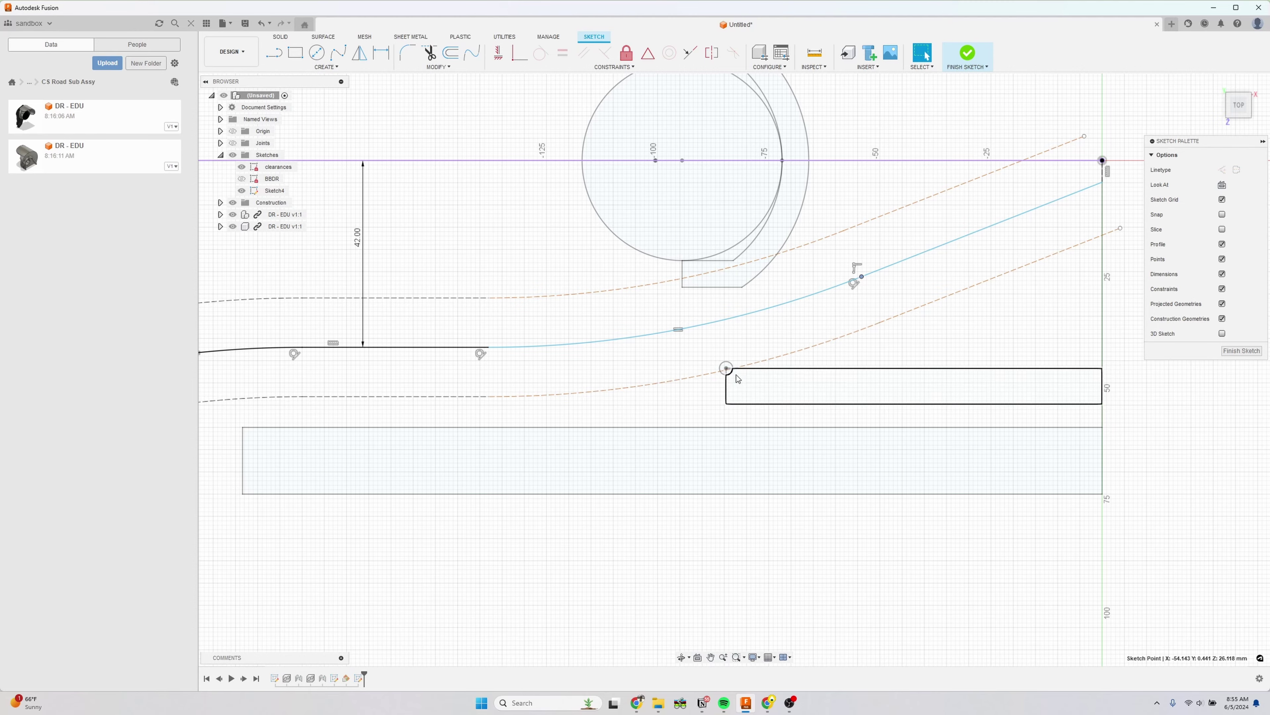
{"action": "scroll", "coordinate": [716, 361], "scroll_direction": "down", "scroll_amount": 2}
{"action": "middle_click_drag", "start_coordinate": [506, 325], "coordinate": [605, 323]}
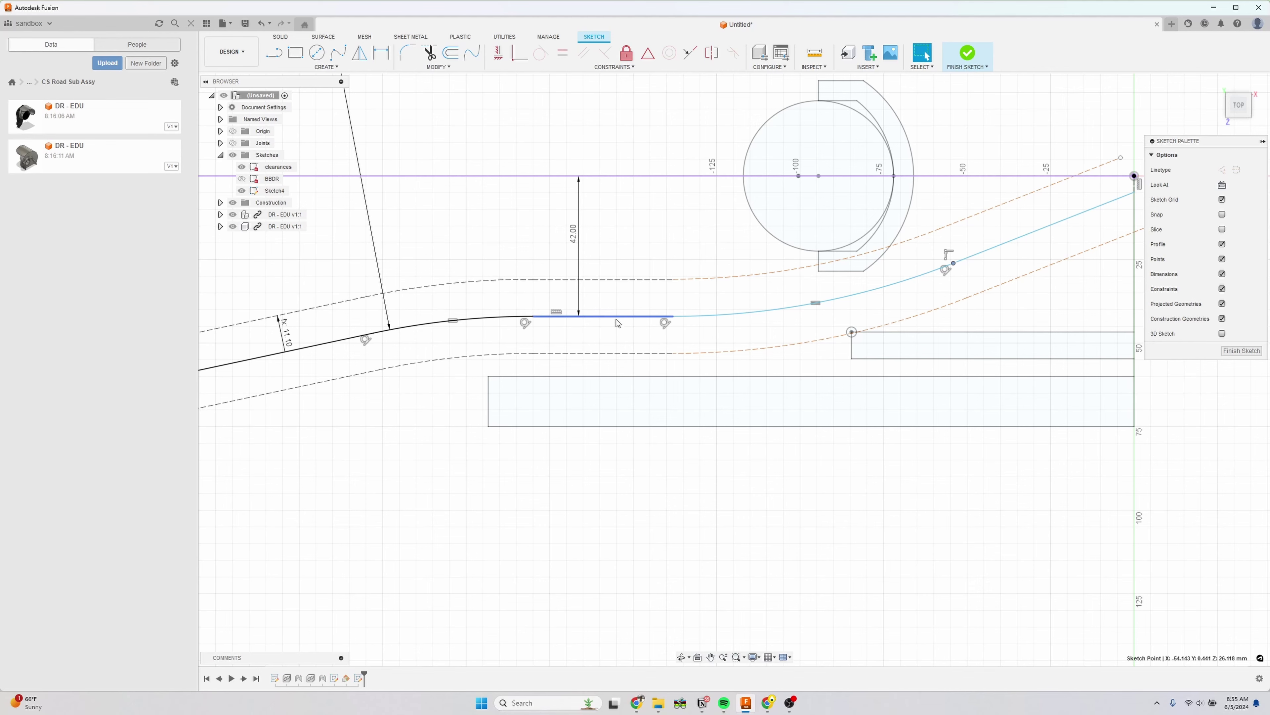
{"action": "scroll", "coordinate": [616, 406], "scroll_direction": "down", "scroll_amount": 3}
{"action": "mouse_move", "coordinate": [616, 406]}
{"action": "middle_mouse_down"}
{"action": "mouse_move", "coordinate": [653, 375]}
{"action": "mouse_move", "coordinate": [670, 388]}
{"action": "middle_mouse_up"}
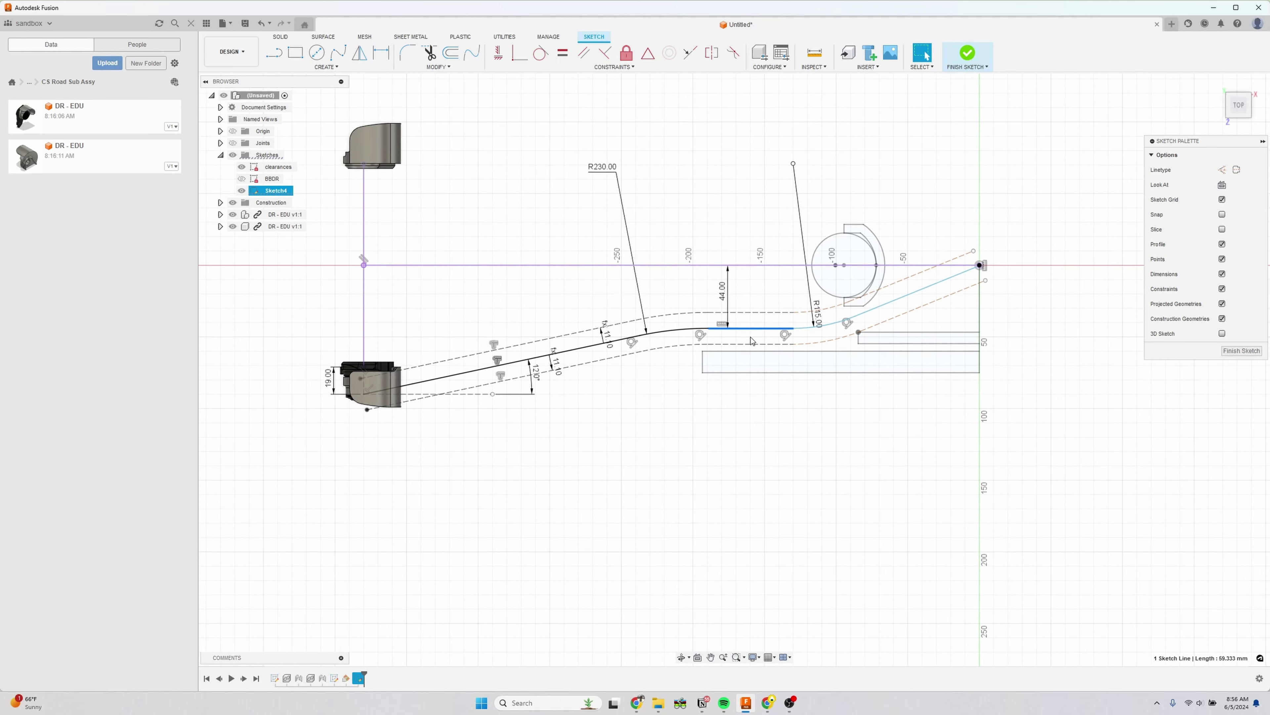
{"action": "middle_click_drag", "start_coordinate": [617, 364], "coordinate": [631, 342]}
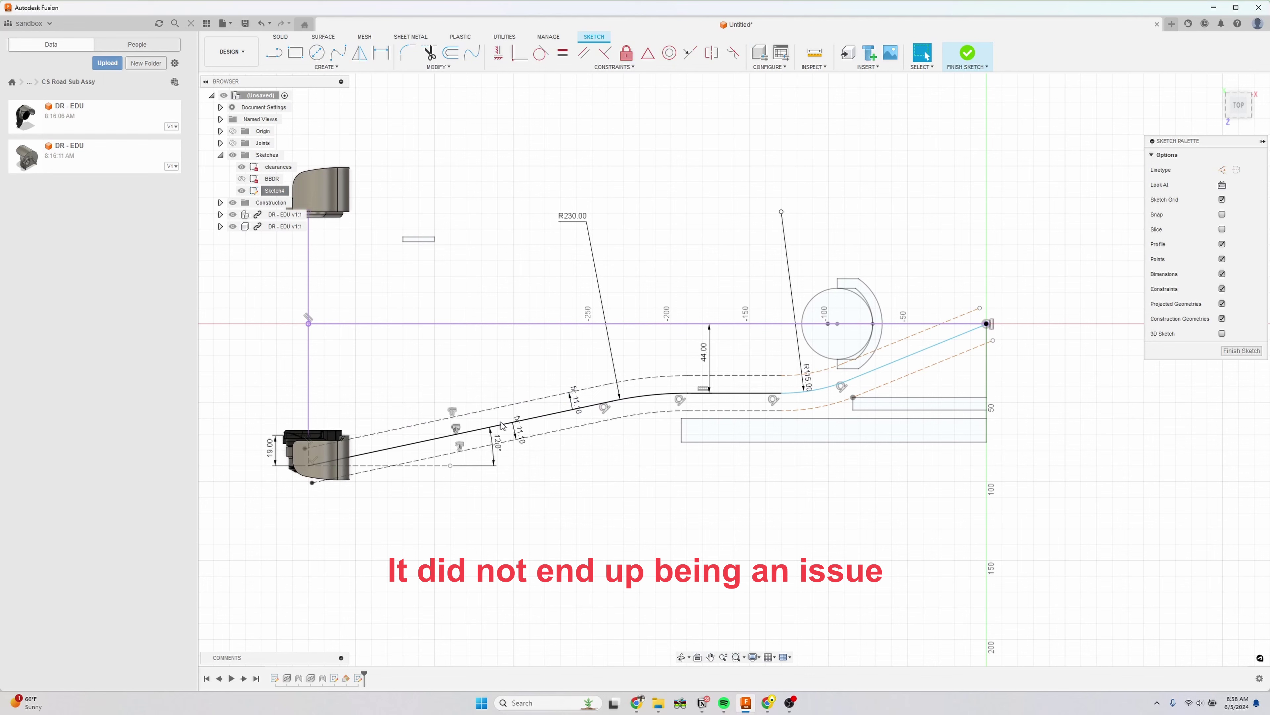
- Mirror the whole chainstay path about the horizontal centreline
{"action": "double_click", "coordinate": [925, 349]}
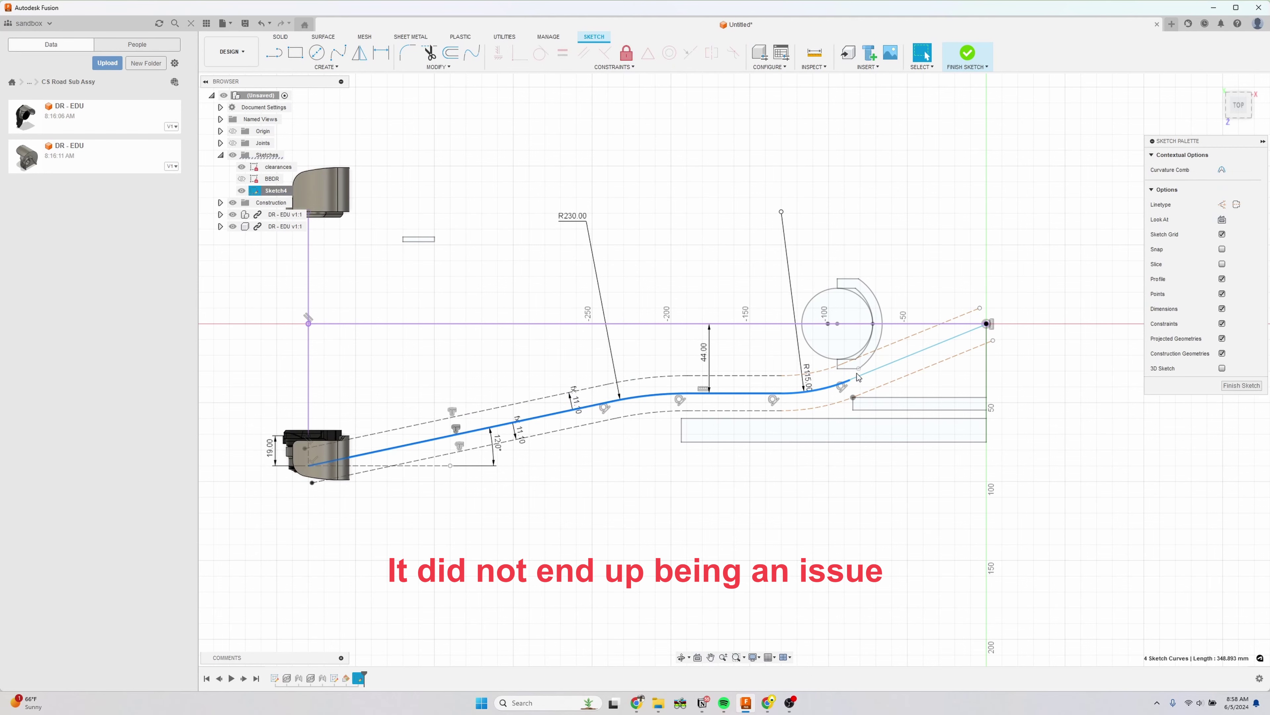
{"action": "left_click", "coordinate": [358, 54]}
{"action": "key", "text": "Return"}
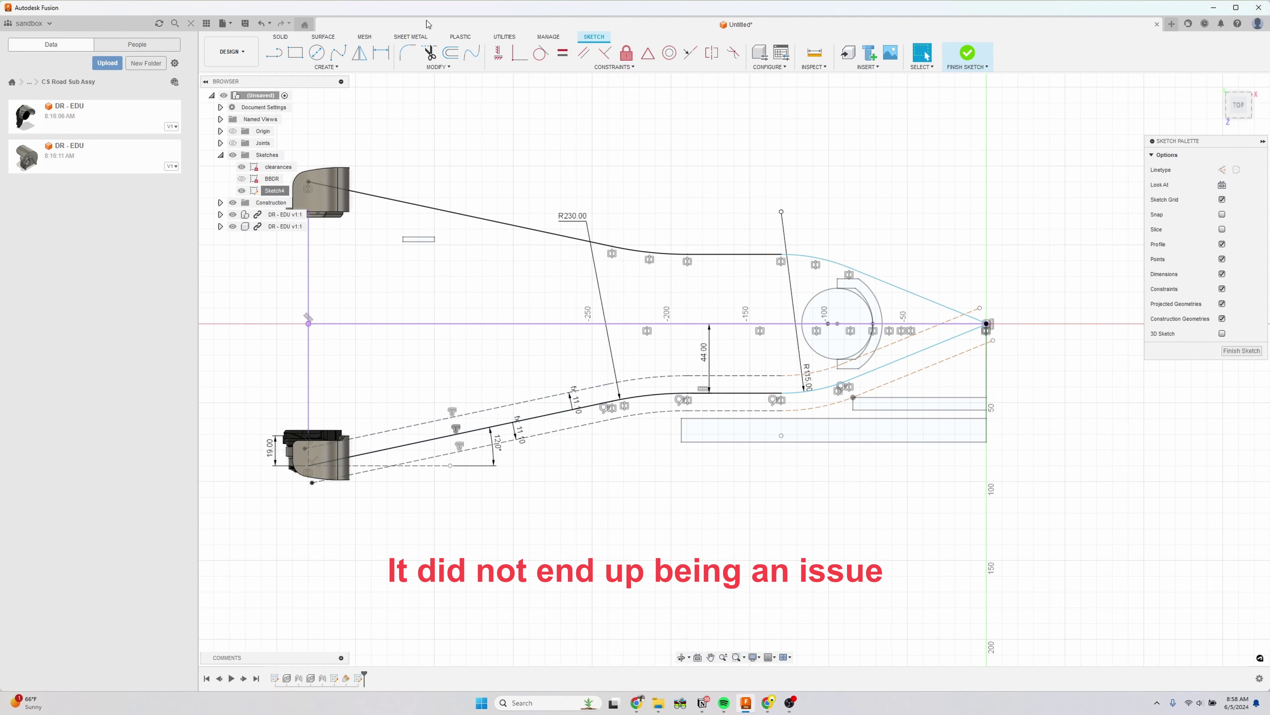
- Offset the mirrored chainstay path 11.10 mm toward the centreline and convert the offset curve to construction geometry
{"action": "left_click", "coordinate": [451, 52]}
{"action": "key", "text": "Return"}
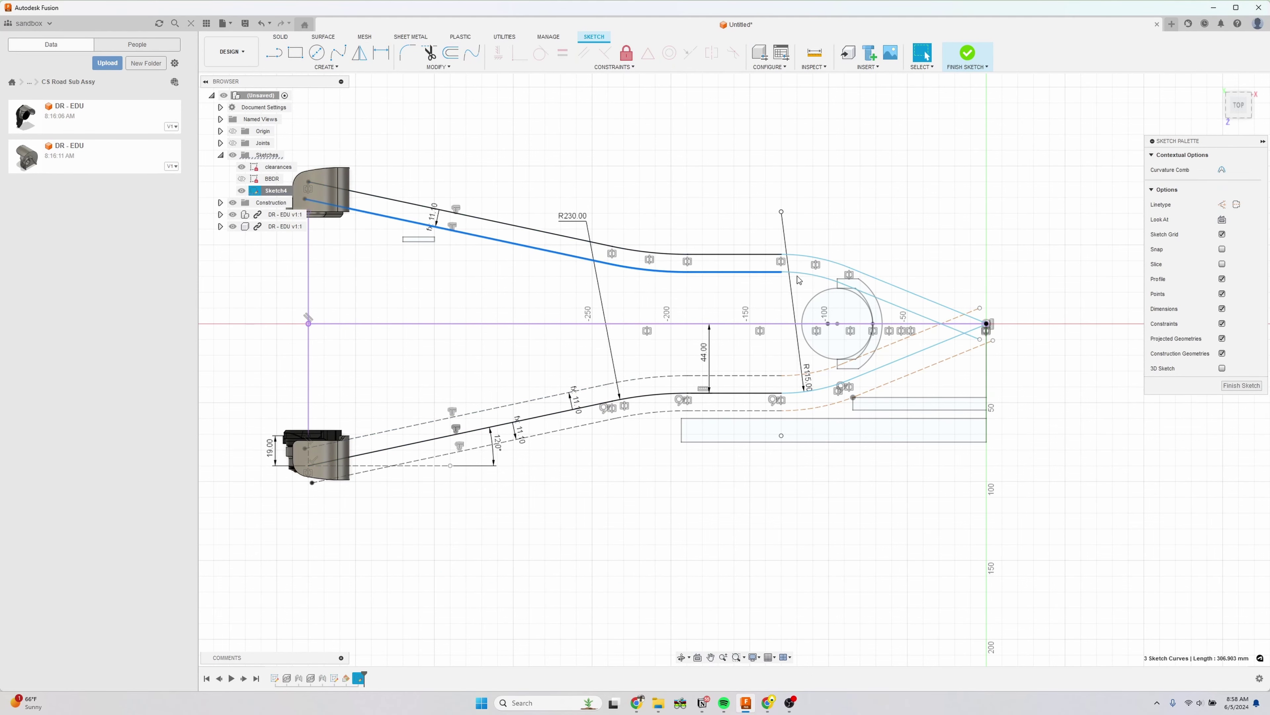
{"action": "scroll", "coordinate": [782, 317], "scroll_direction": "up", "scroll_amount": 2}
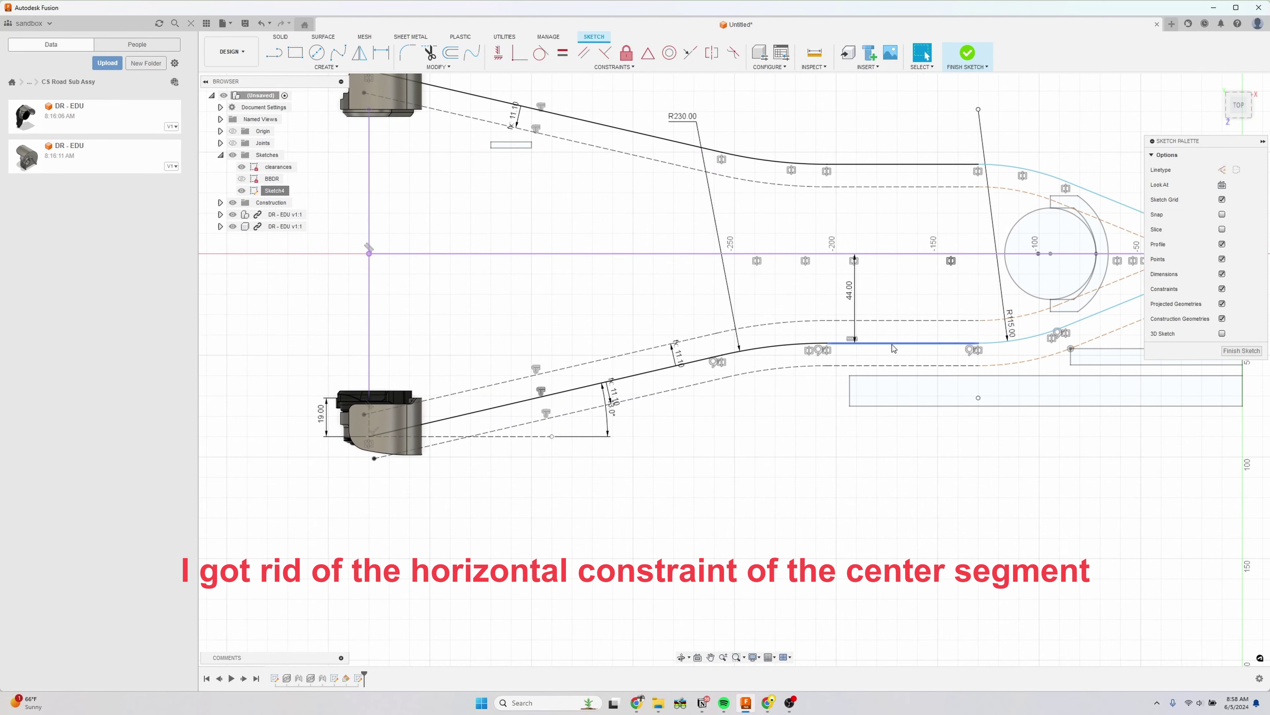
- Remove the middle segment's horizontal constraint and 44 mm dimension, and dimension its angle to the dropout segment as 10 degrees
{"action": "scroll", "coordinate": [705, 355], "scroll_direction": "down", "scroll_amount": 3}
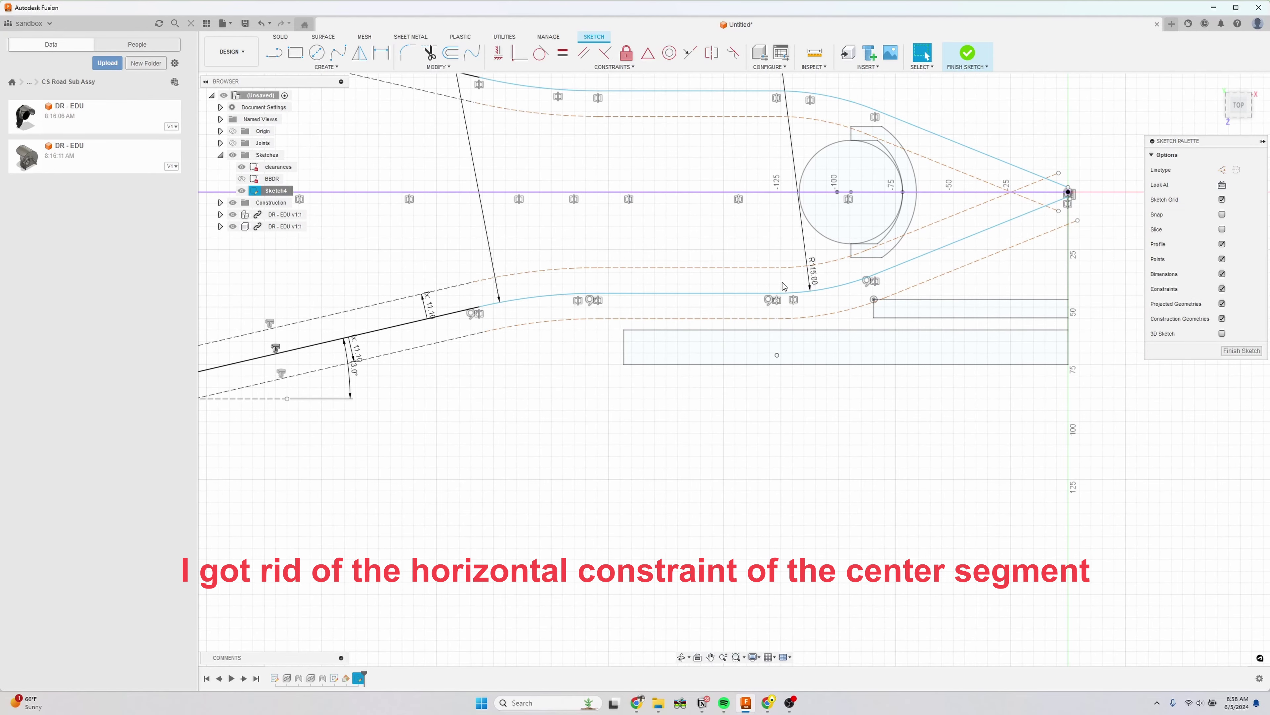
{"action": "key", "text": "d"}
{"action": "left_click", "coordinate": [625, 256]}
{"action": "scroll", "coordinate": [678, 258], "scroll_direction": "up", "scroll_amount": 2}
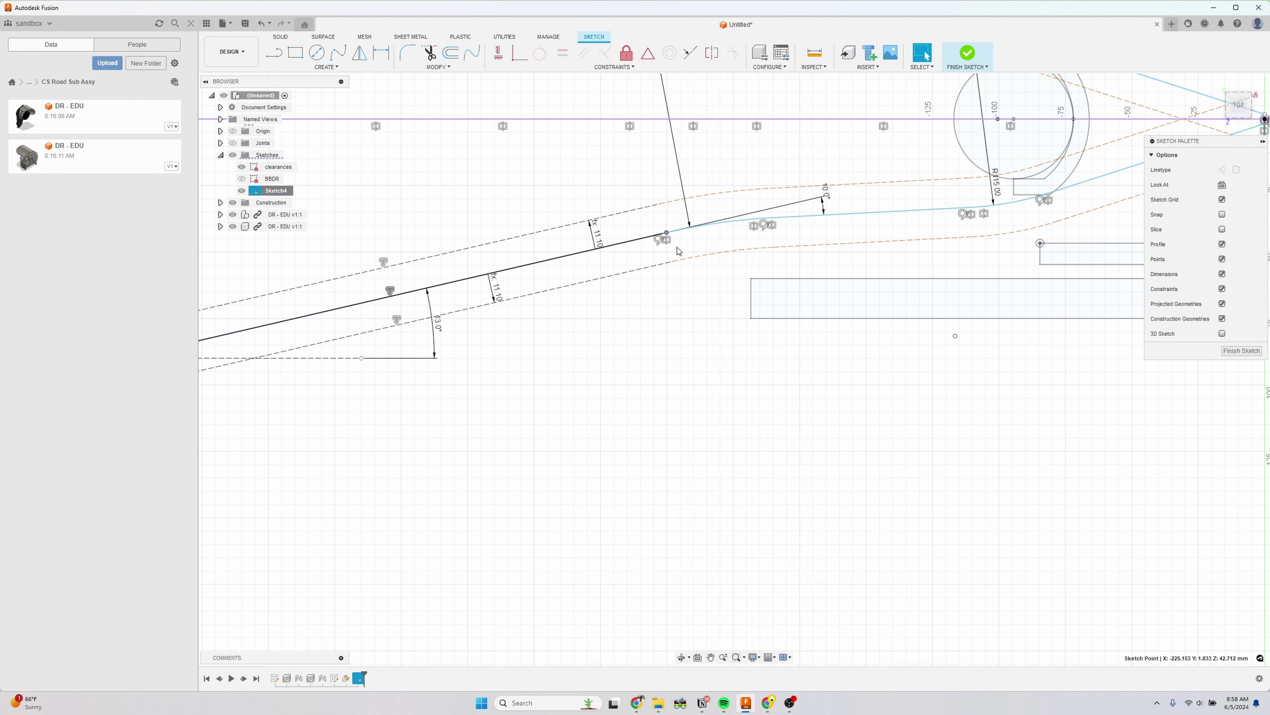
- Dimension the angle between the middle segment and the segment running to the bottom bracket as 12 degrees
{"action": "scroll", "coordinate": [927, 252], "scroll_direction": "down", "scroll_amount": 3}
{"action": "scroll", "coordinate": [888, 278], "scroll_direction": "up", "scroll_amount": 3}
{"action": "key", "text": "d"}
{"action": "left_click", "coordinate": [818, 251]}
{"action": "left_click", "coordinate": [963, 221]}
{"action": "left_click", "coordinate": [1023, 217]}
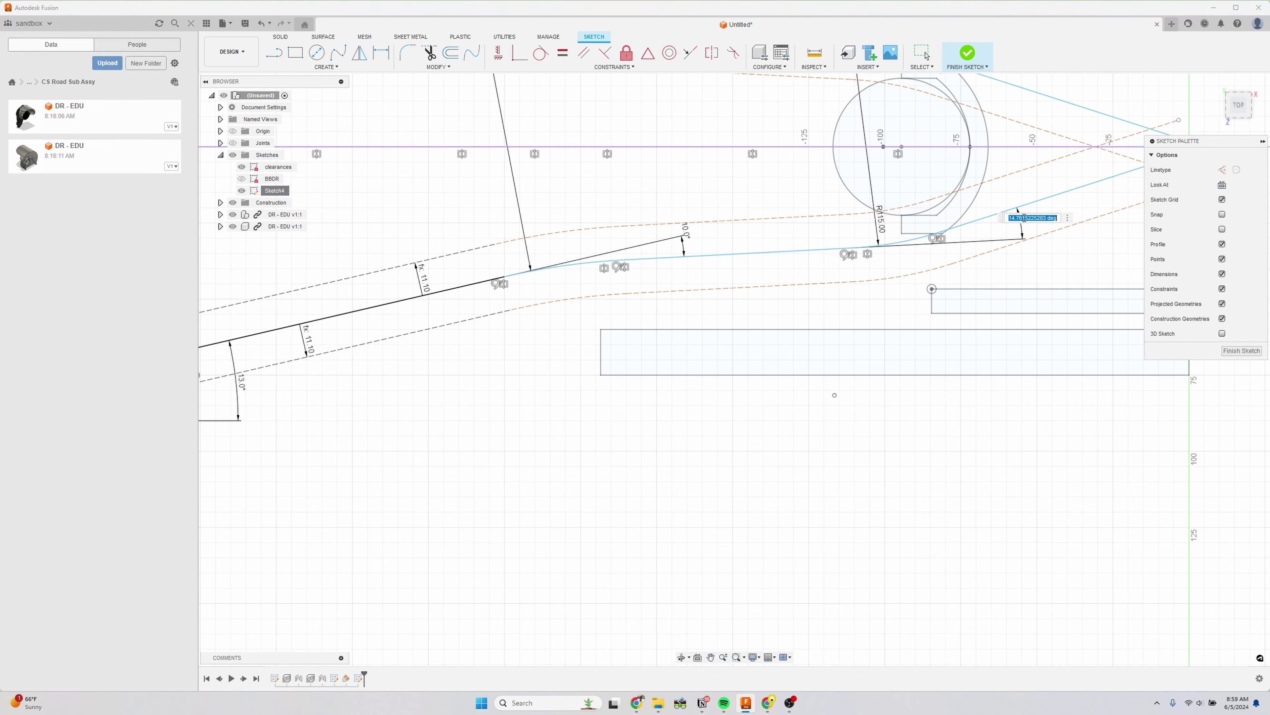
{"action": "type", "text": "12"}
{"action": "key", "text": "Return"}
- Dimension the length of the path's dropout segment as 220 mm
{"action": "scroll", "coordinate": [913, 254], "scroll_direction": "down", "scroll_amount": 2}
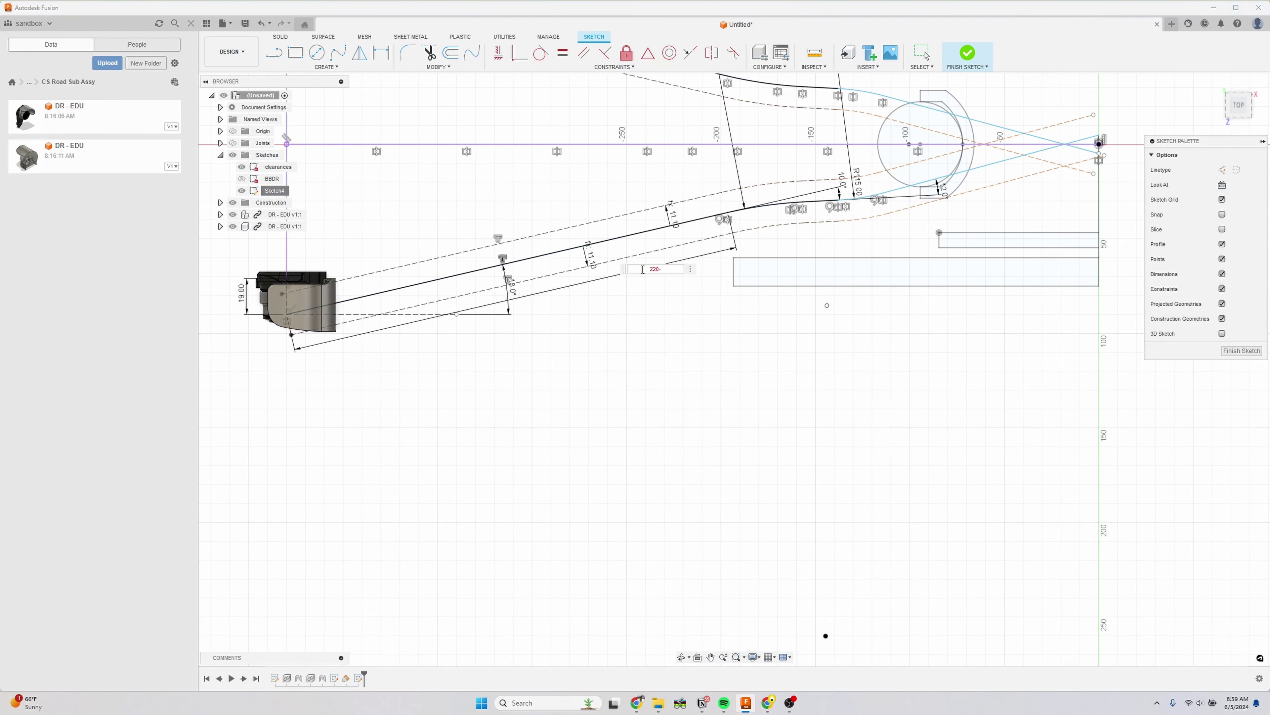
{"action": "scroll", "coordinate": [650, 300], "scroll_direction": "up", "scroll_amount": 2}
{"action": "scroll", "coordinate": [644, 313], "scroll_direction": "down", "scroll_amount": 3}
{"action": "scroll", "coordinate": [841, 280], "scroll_direction": "up", "scroll_amount": 2}
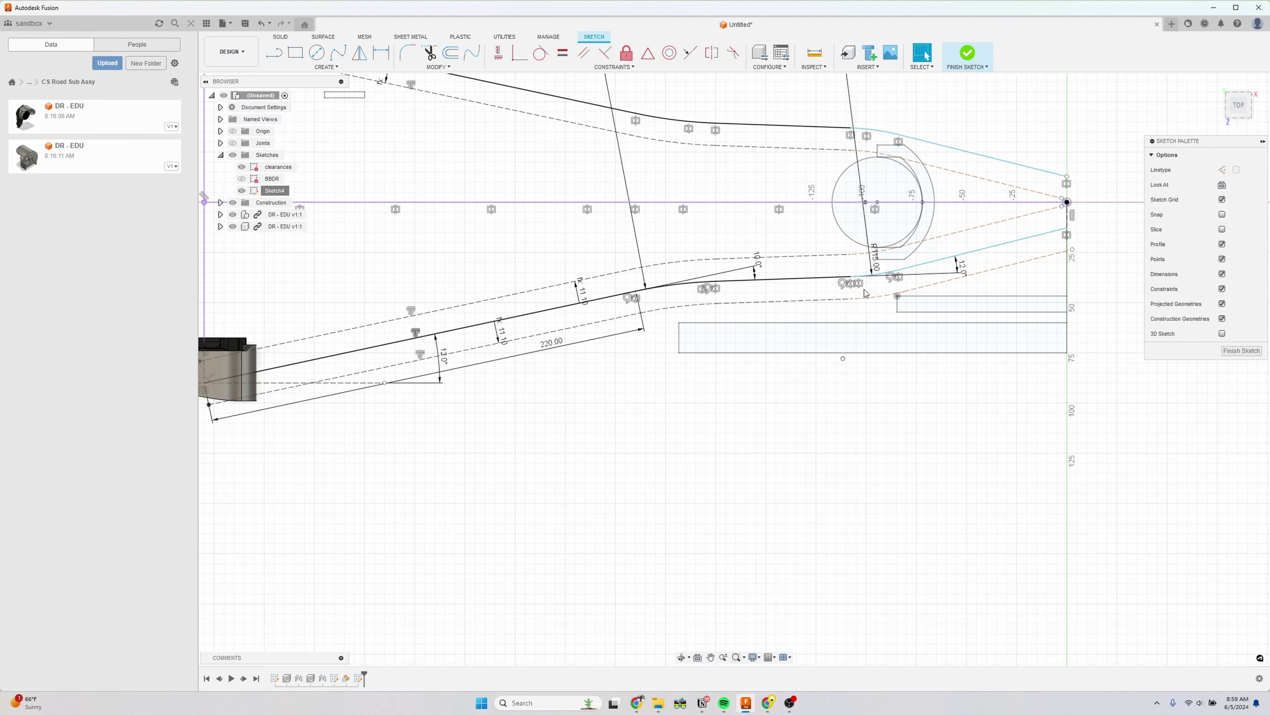
- Set the angle between the dropout segment and the middle segment to 9 degrees
{"action": "double_click", "coordinate": [713, 247]}
{"action": "type", "text": "1"}
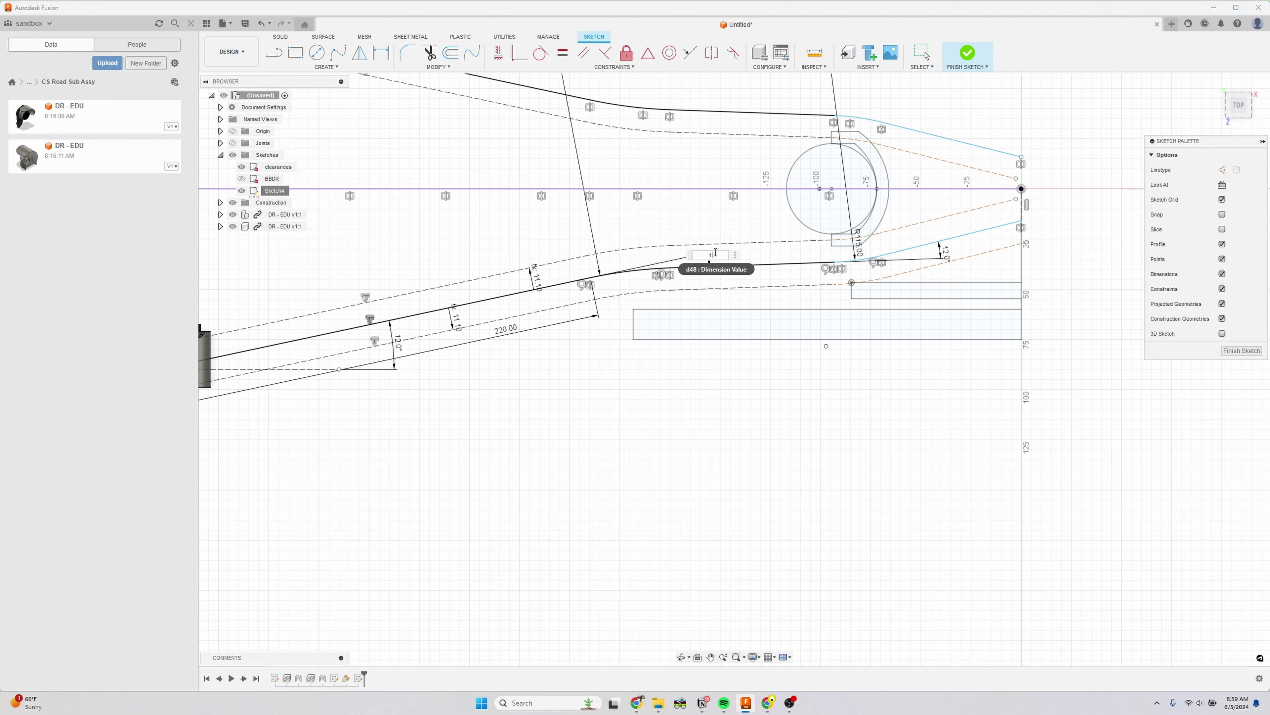
{"action": "key", "text": "Return"}
- Dimension the horizontal distance from the middle segment's front end to the bottom bracket origin as 90 mm
{"action": "key", "text": "d"}
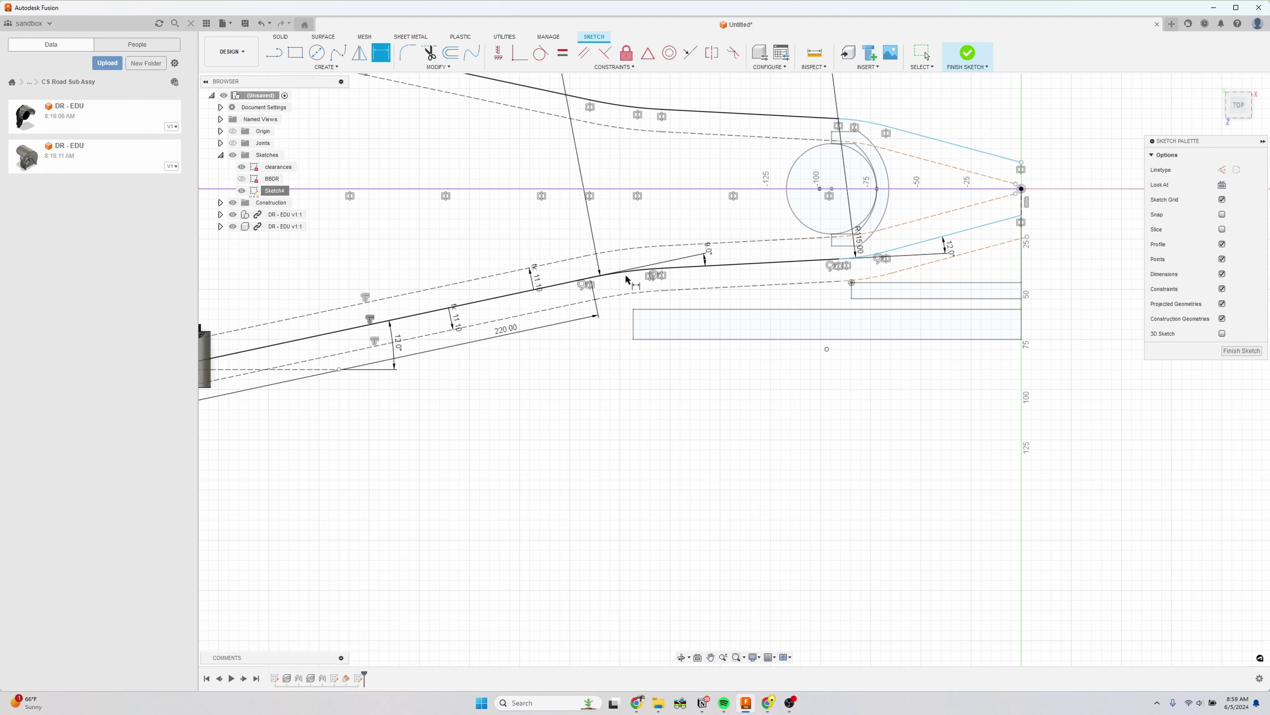
{"action": "left_click", "coordinate": [840, 259]}
{"action": "left_click", "coordinate": [1022, 188]}
{"action": "left_click", "coordinate": [908, 447]}
{"action": "type", "text": "90"}
{"action": "key", "text": "Return"}
{"action": "scroll", "coordinate": [894, 261], "scroll_direction": "up", "scroll_amount": 3}
{"action": "scroll", "coordinate": [903, 197], "scroll_direction": "down", "scroll_amount": 3}
{"action": "key", "text": "Escape"}
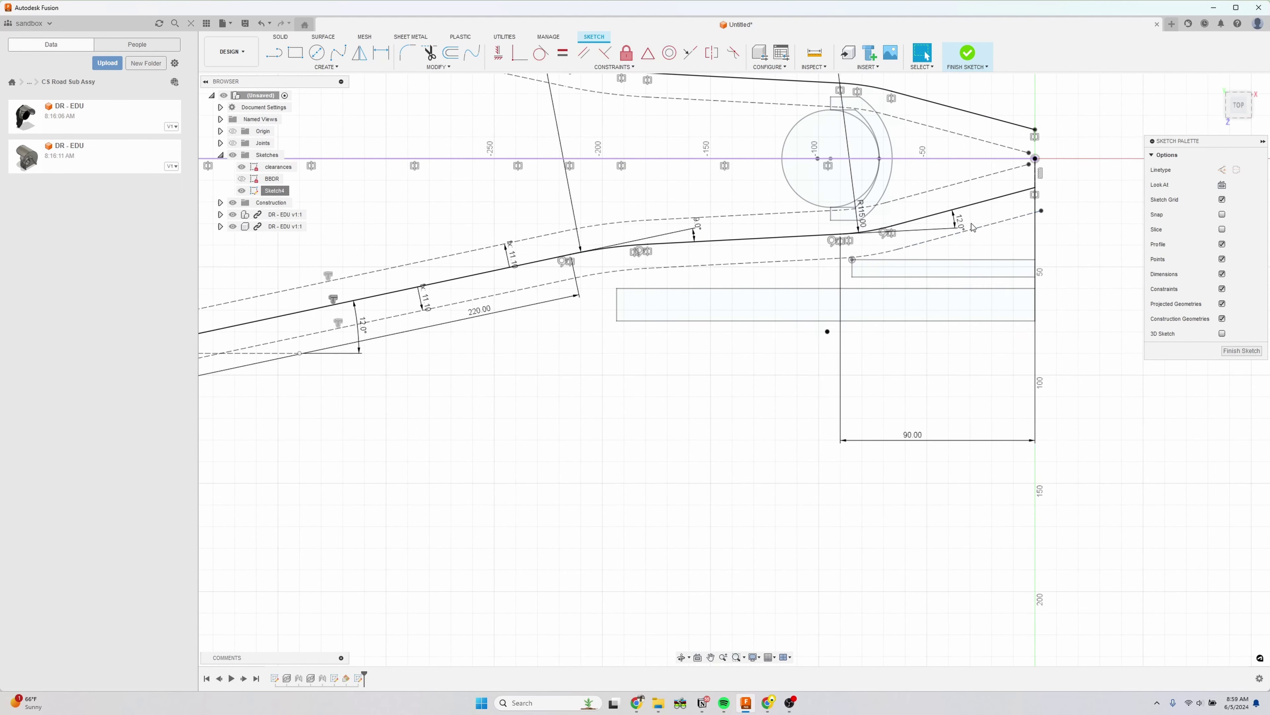
- Delete the 220 mm length dimension of the dropout segment
{"action": "scroll", "coordinate": [973, 228], "scroll_direction": "down", "scroll_amount": 2}
{"action": "mouse_move", "coordinate": [951, 282]}
{"action": "middle_mouse_down"}
{"action": "mouse_move", "coordinate": [942, 330]}
{"action": "mouse_move", "coordinate": [961, 262]}
{"action": "mouse_move", "coordinate": [962, 276]}
{"action": "middle_mouse_up"}
{"action": "left_click_drag", "start_coordinate": [591, 316], "coordinate": [597, 339]}
{"action": "key", "text": "Delete"}
- Dimension the horizontal distance from the middle segment's rear end to the bottom bracket origin as 180 mm
{"action": "key", "text": "d"}
{"action": "left_click", "coordinate": [702, 273]}
{"action": "left_click", "coordinate": [966, 214]}
{"action": "left_click", "coordinate": [885, 449]}
{"action": "type", "text": "180"}
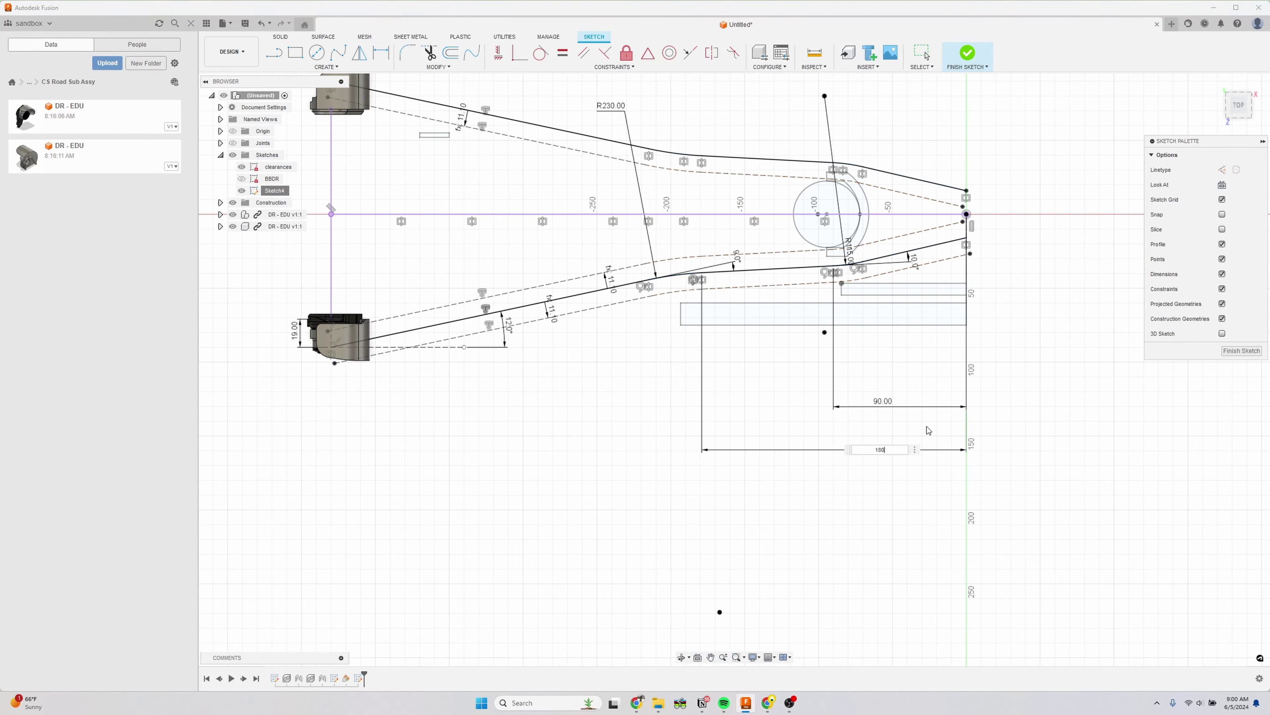
{"action": "key", "text": "Return"}
{"action": "scroll", "coordinate": [834, 218], "scroll_direction": "up", "scroll_amount": 3}
{"action": "scroll", "coordinate": [881, 299], "scroll_direction": "down", "scroll_amount": 4}
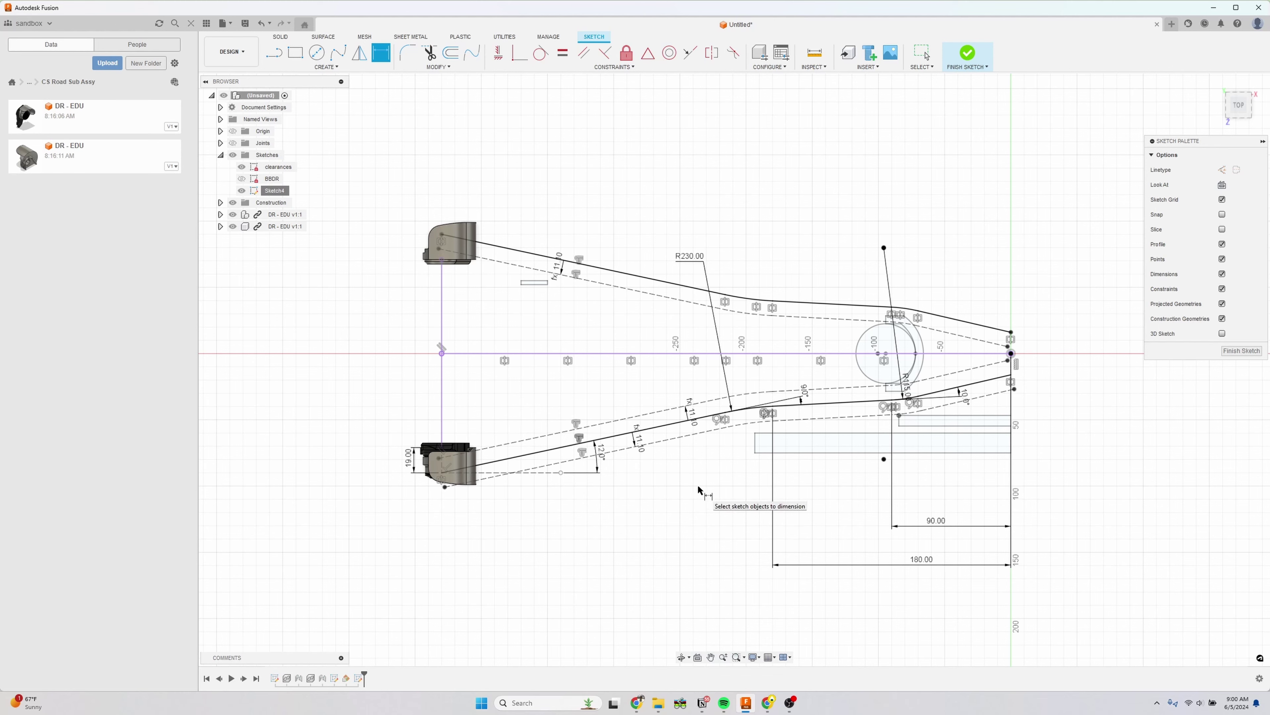
- Mirror the chainstay tube body across the vertical centre plane as a new body
{"action": "scroll", "coordinate": [700, 480], "scroll_direction": "up", "scroll_amount": 2}
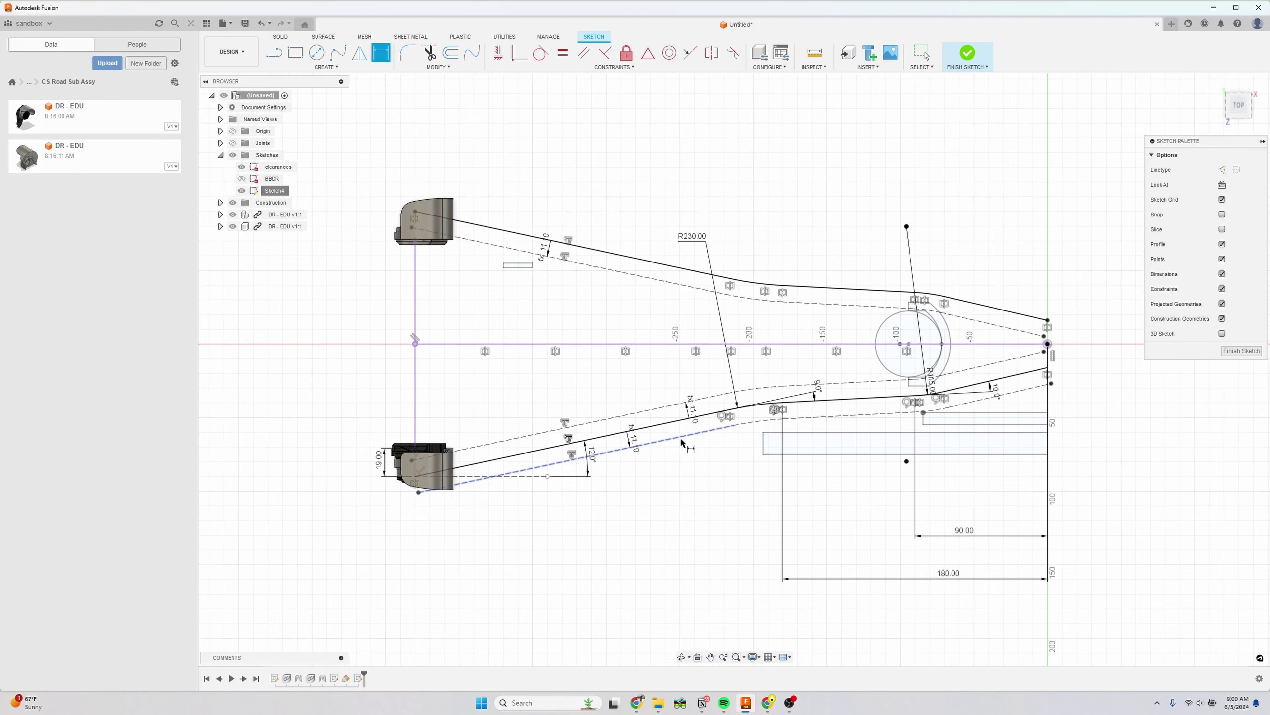
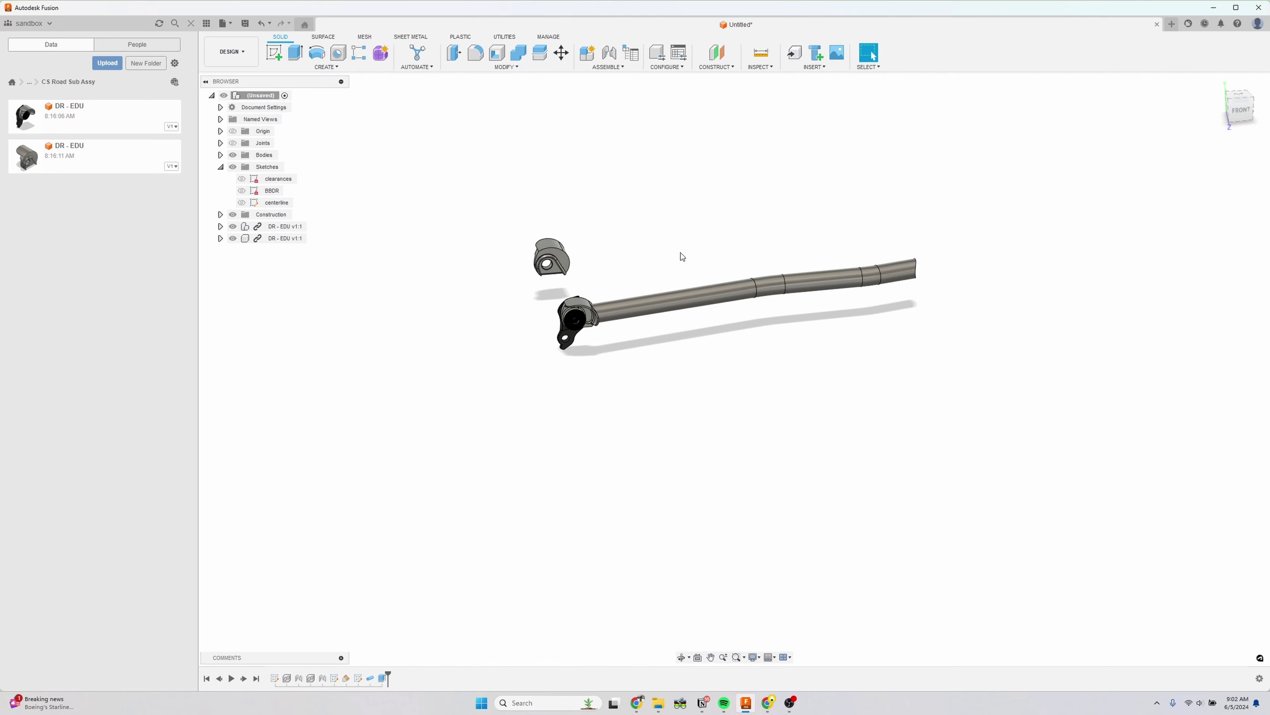
{"action": "left_click", "coordinate": [220, 155]}
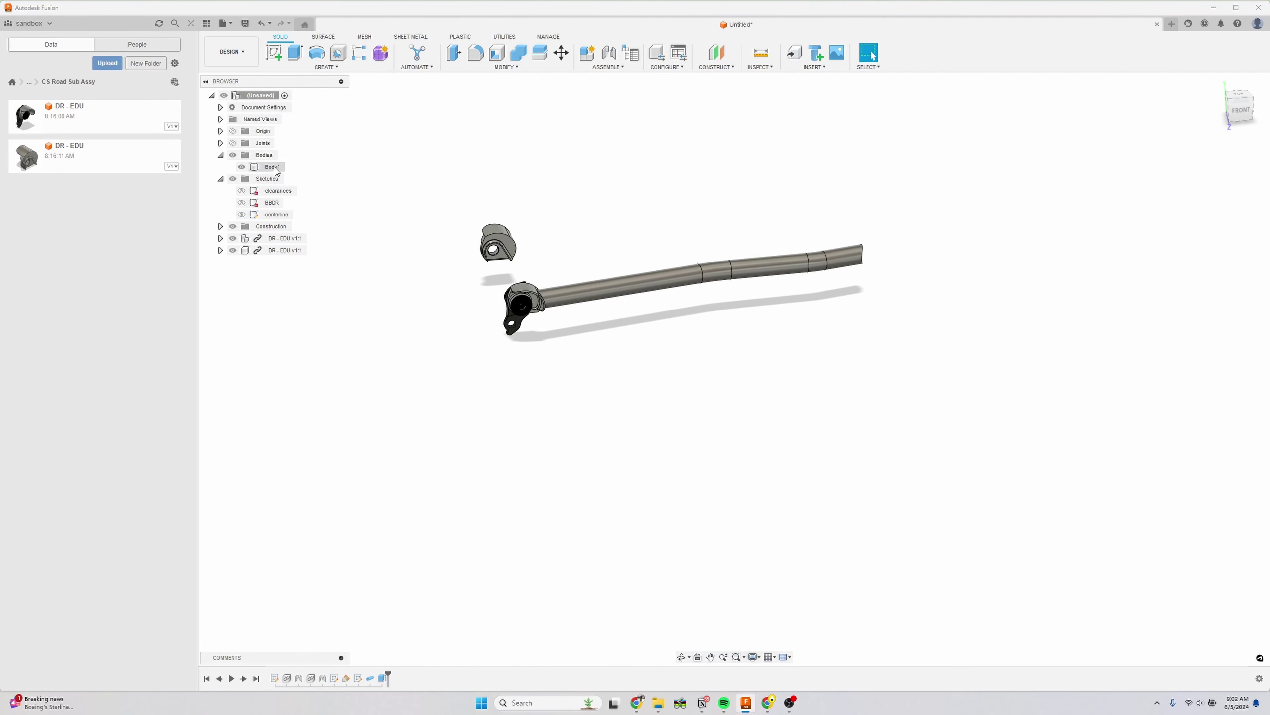
{"action": "left_click", "coordinate": [272, 167]}
{"action": "left_click", "coordinate": [326, 66]}
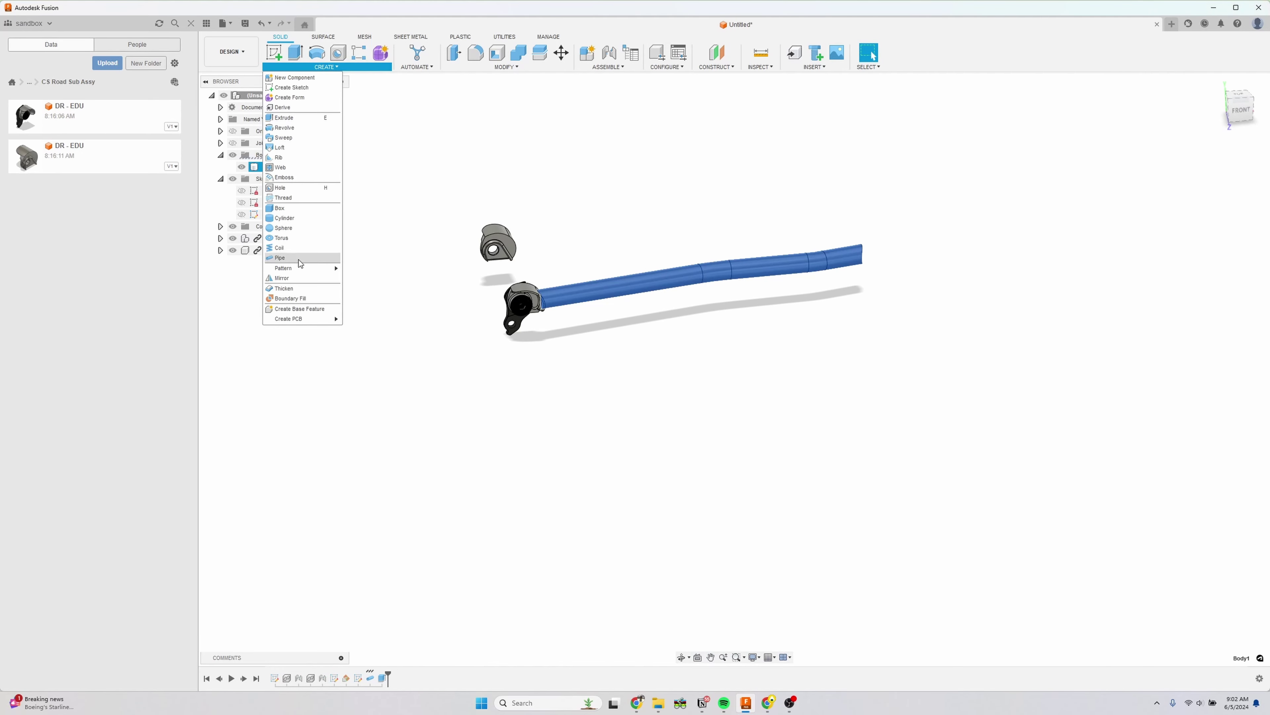
{"action": "left_click", "coordinate": [283, 277]}
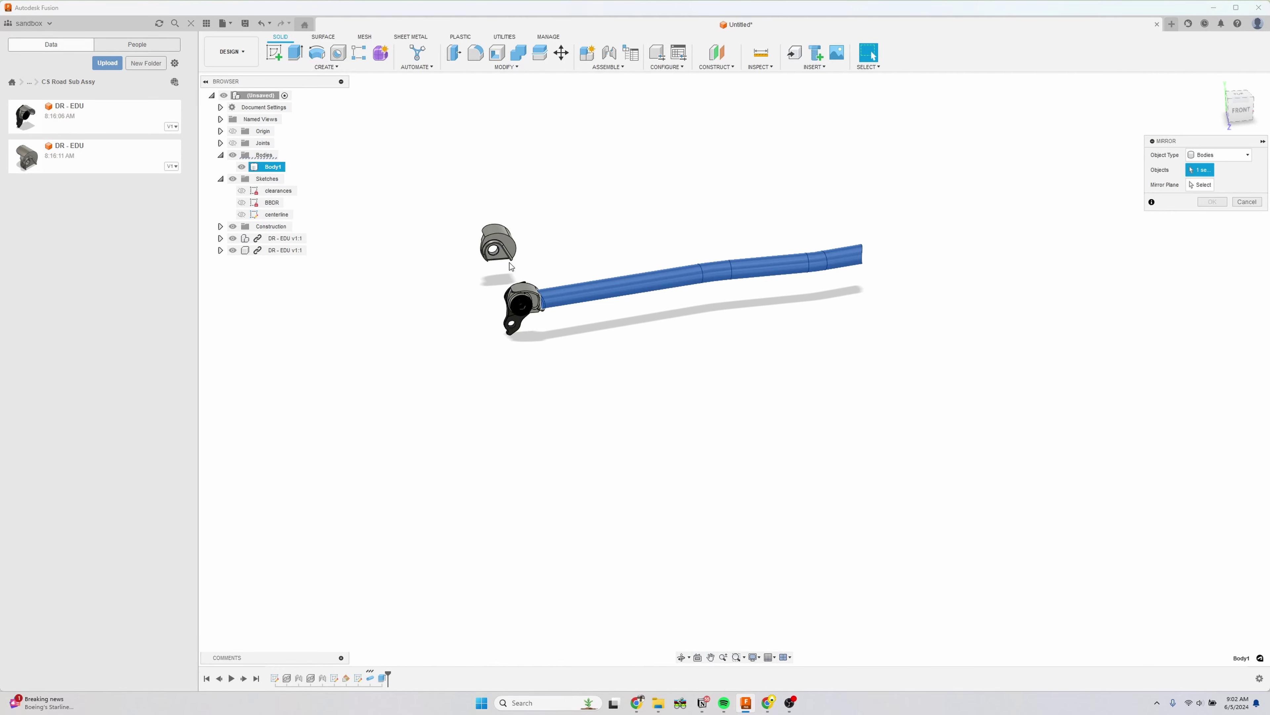
{"action": "left_click", "coordinate": [1202, 185]}
{"action": "left_click", "coordinate": [928, 209]}
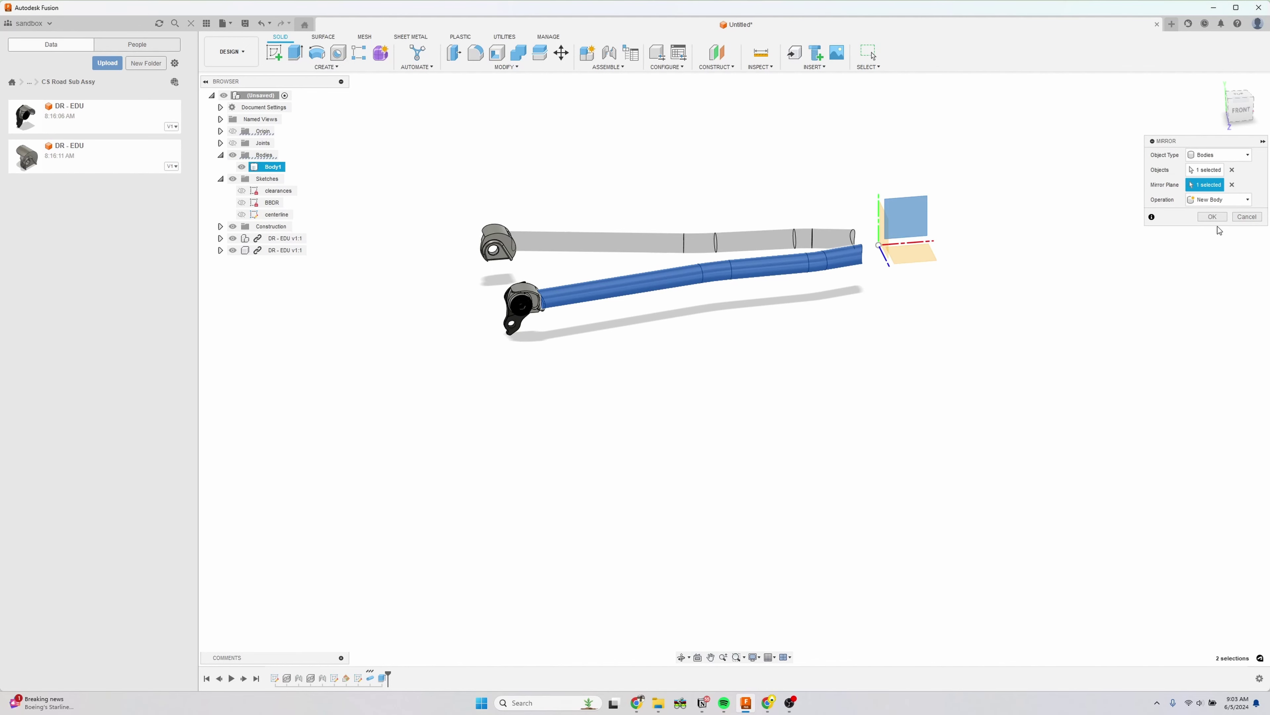
{"action": "left_click", "coordinate": [1213, 217]}
{"action": "middle_click_drag", "start_coordinate": [1143, 235], "coordinate": [821, 319], "text": "shift"}
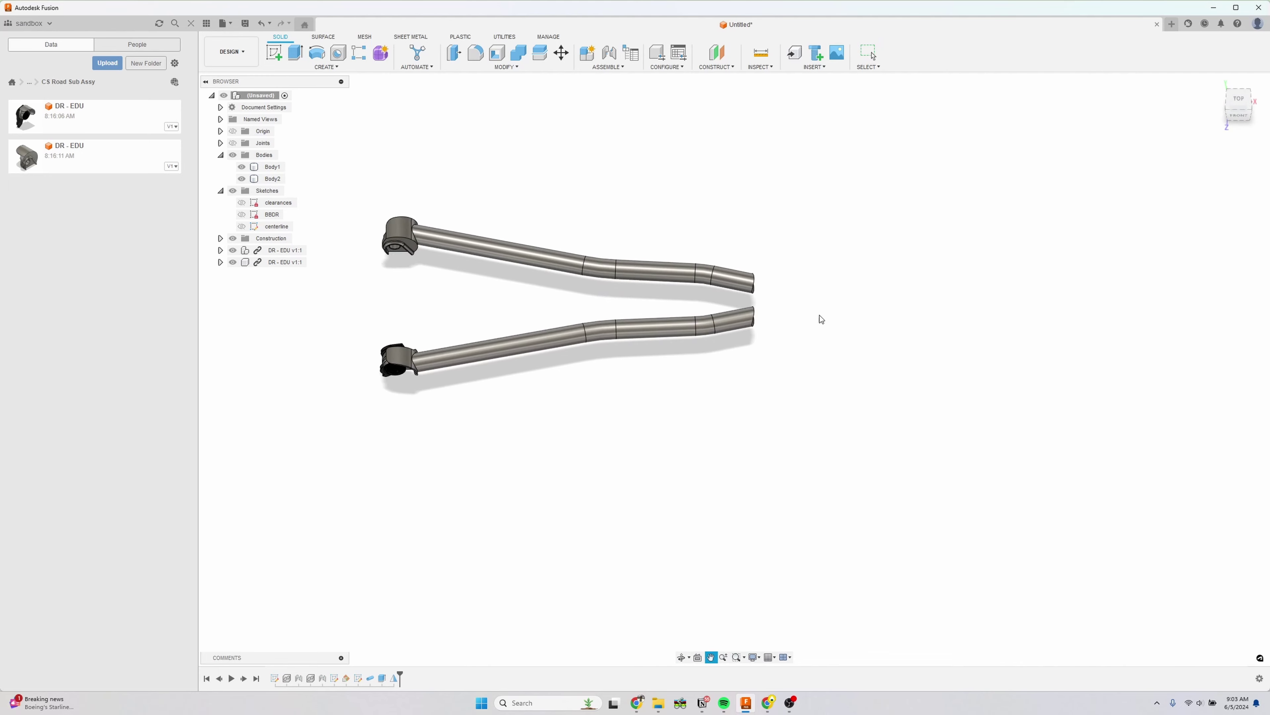
{"action": "scroll", "coordinate": [598, 315], "scroll_direction": "up", "scroll_amount": 3}
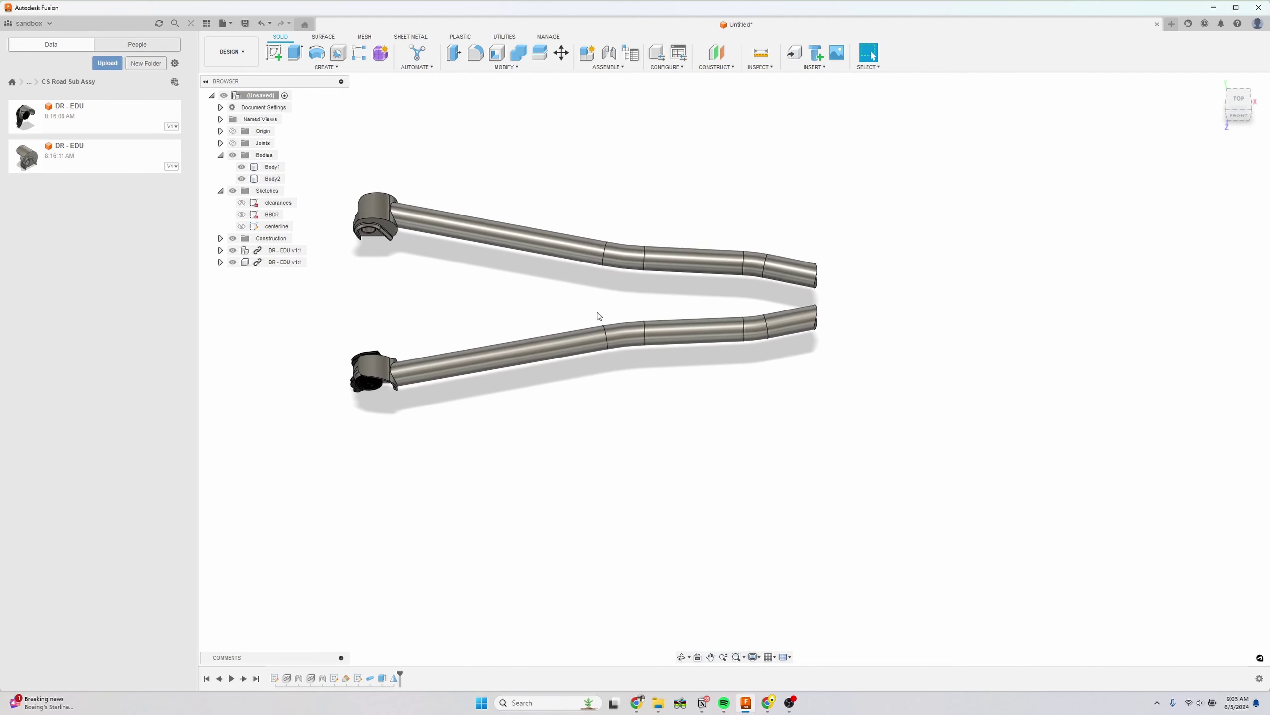
- Show the BBDR sketch to expose the bottom bracket shell profile
{"action": "left_click", "coordinate": [274, 53]}
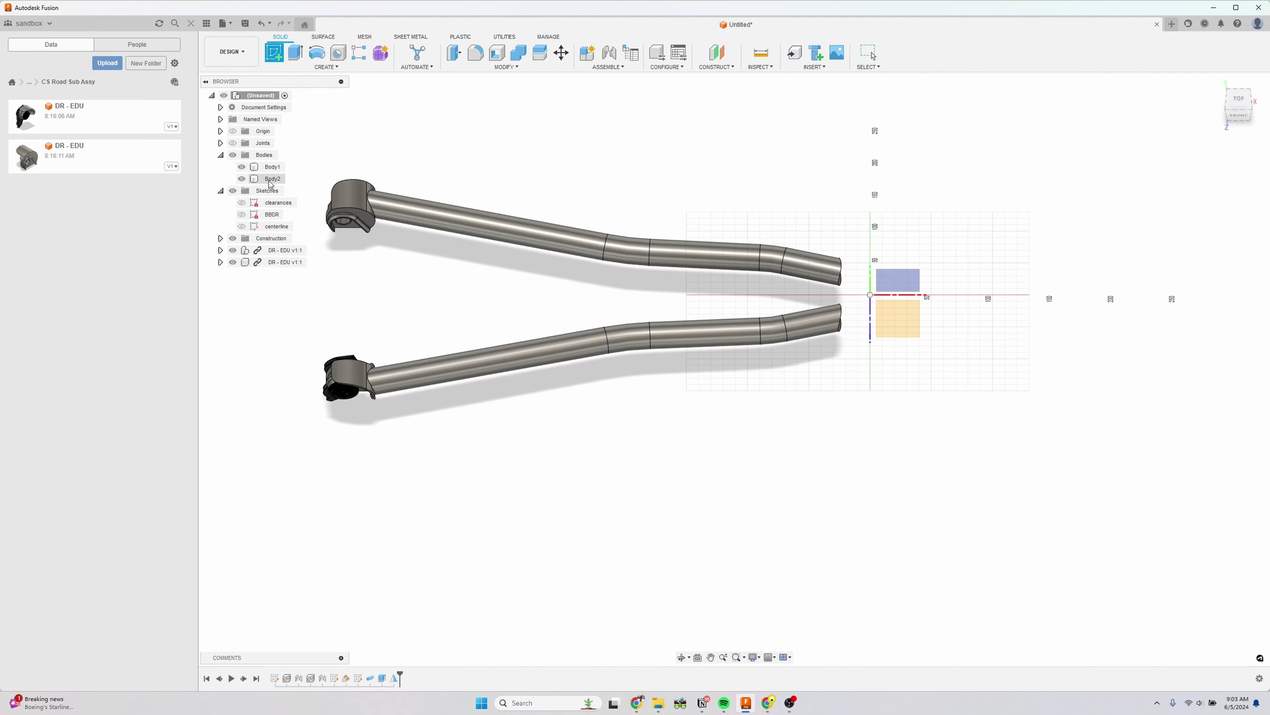
{"action": "key", "text": "Escape"}
{"action": "left_click", "coordinate": [242, 214]}
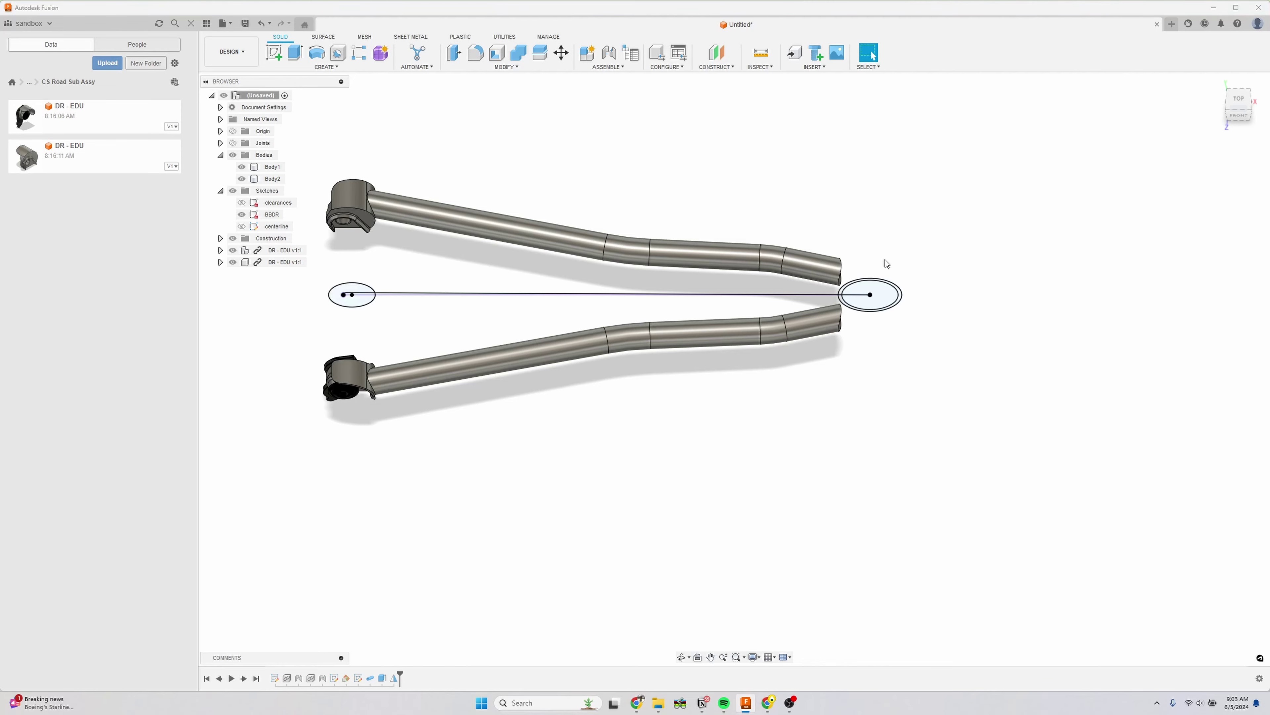
{"action": "scroll", "coordinate": [887, 265], "scroll_direction": "up", "scroll_amount": 5}
{"action": "scroll", "coordinate": [883, 291], "scroll_direction": "down", "scroll_amount": 3}
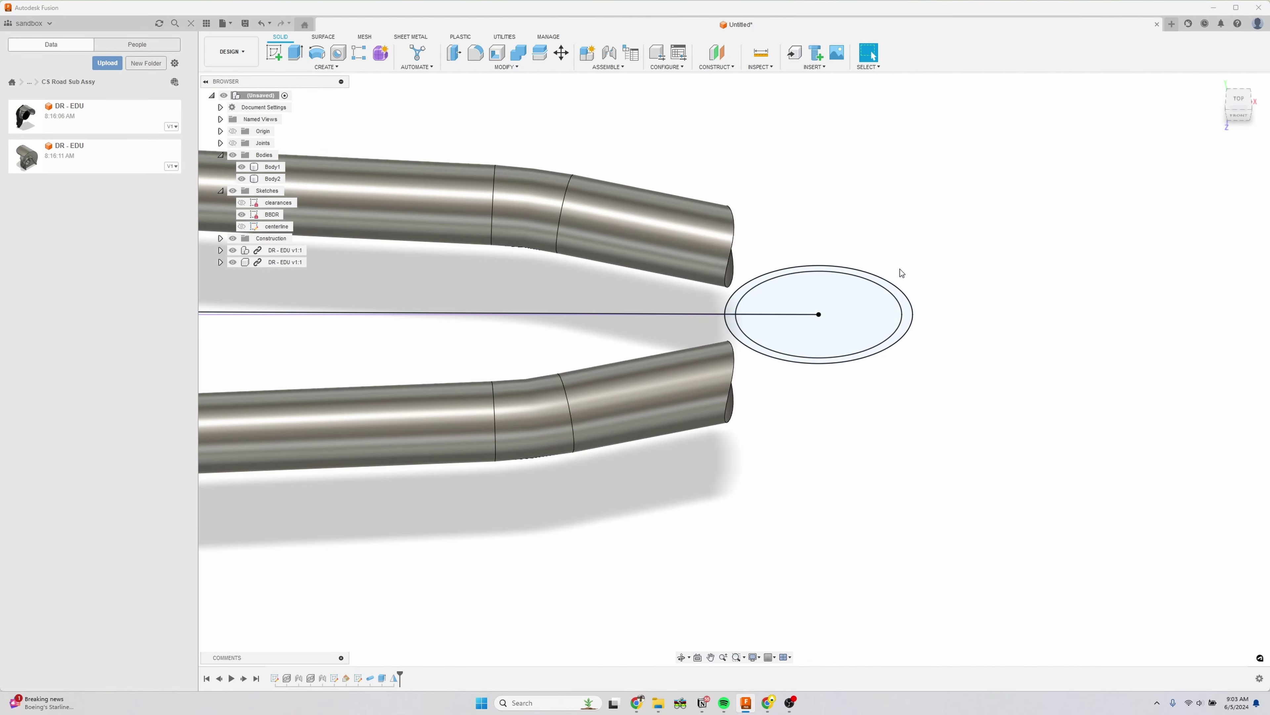
- Extrude the bottom bracket shell ring symmetrically with a whole length of 85.5 mm, joining it to the chainstays
{"action": "key", "text": "e"}
{"action": "left_click", "coordinate": [887, 290]}
{"action": "left_click_drag", "start_coordinate": [885, 292], "coordinate": [878, 448]}
{"action": "left_click", "coordinate": [1231, 200]}
{"action": "left_click", "coordinate": [1210, 232]}
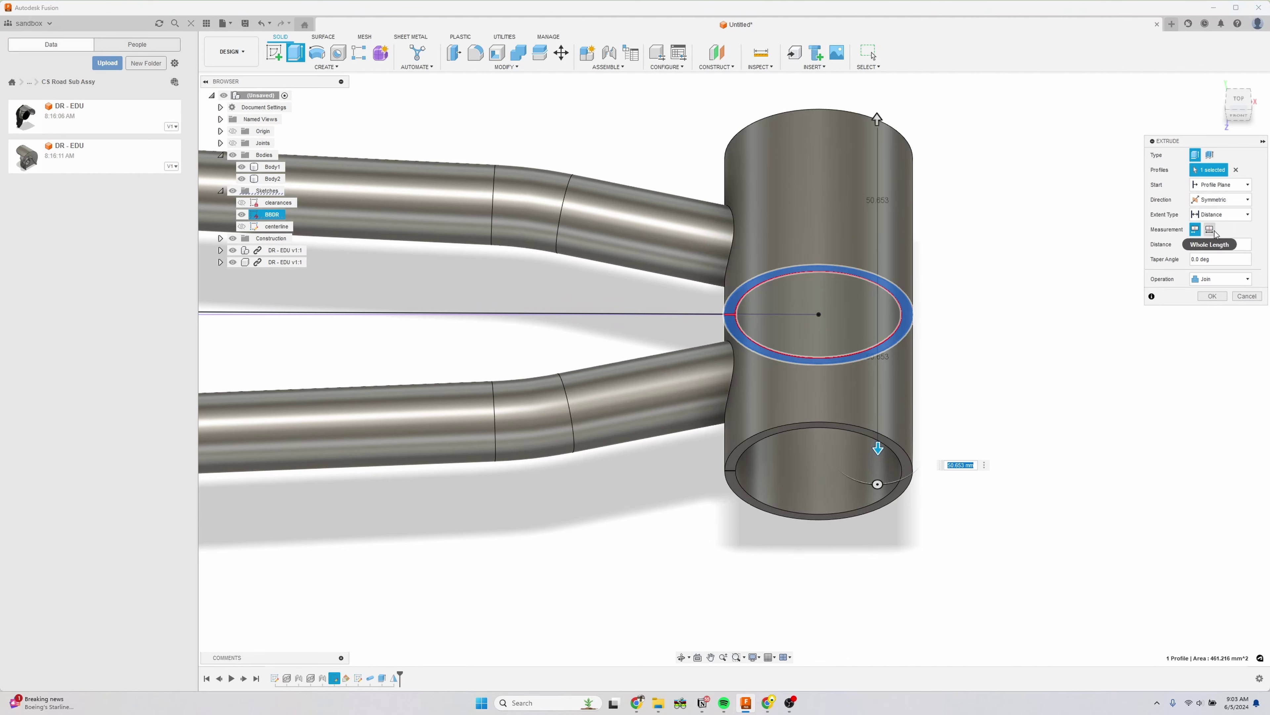
{"action": "left_click", "coordinate": [1209, 229]}
{"action": "left_click", "coordinate": [1192, 244]}
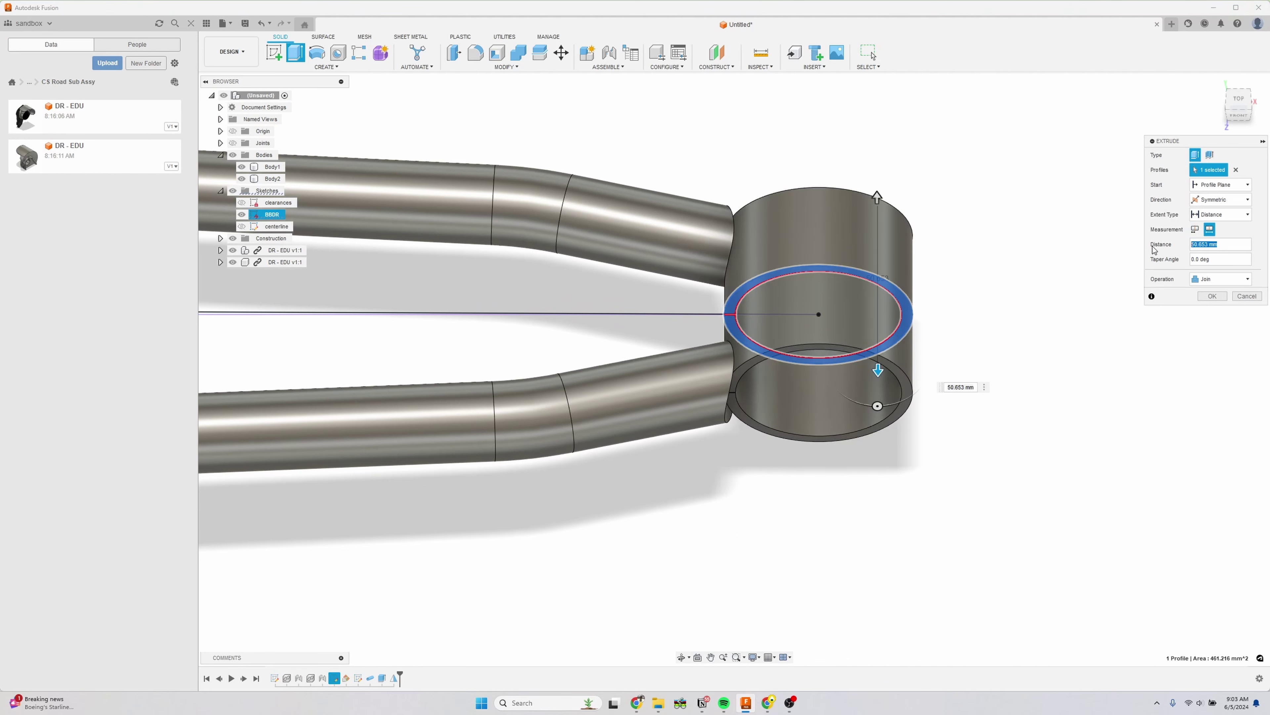
{"action": "type", "text": "85.5"}
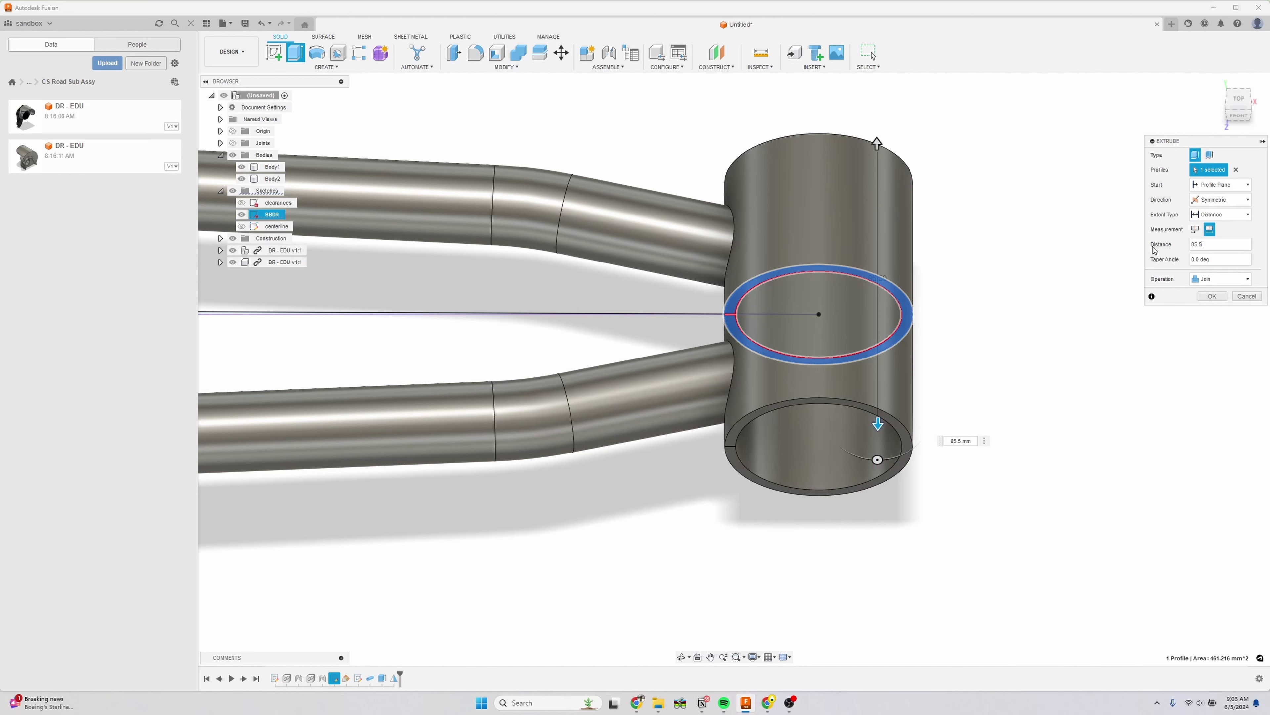
{"action": "key", "text": "Return"}
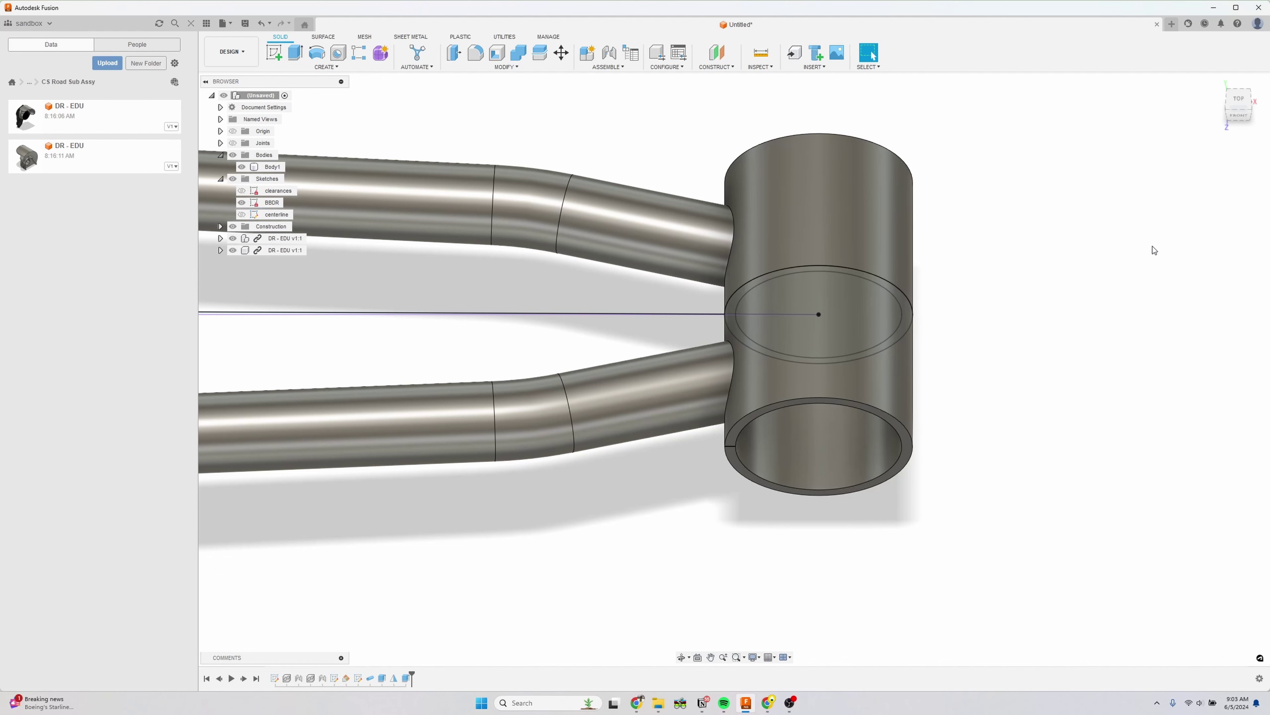
- Hide the BBDR sketch and show the clearances sketch over the chainstay assembly
{"action": "scroll", "coordinate": [843, 345], "scroll_direction": "down", "scroll_amount": 5}
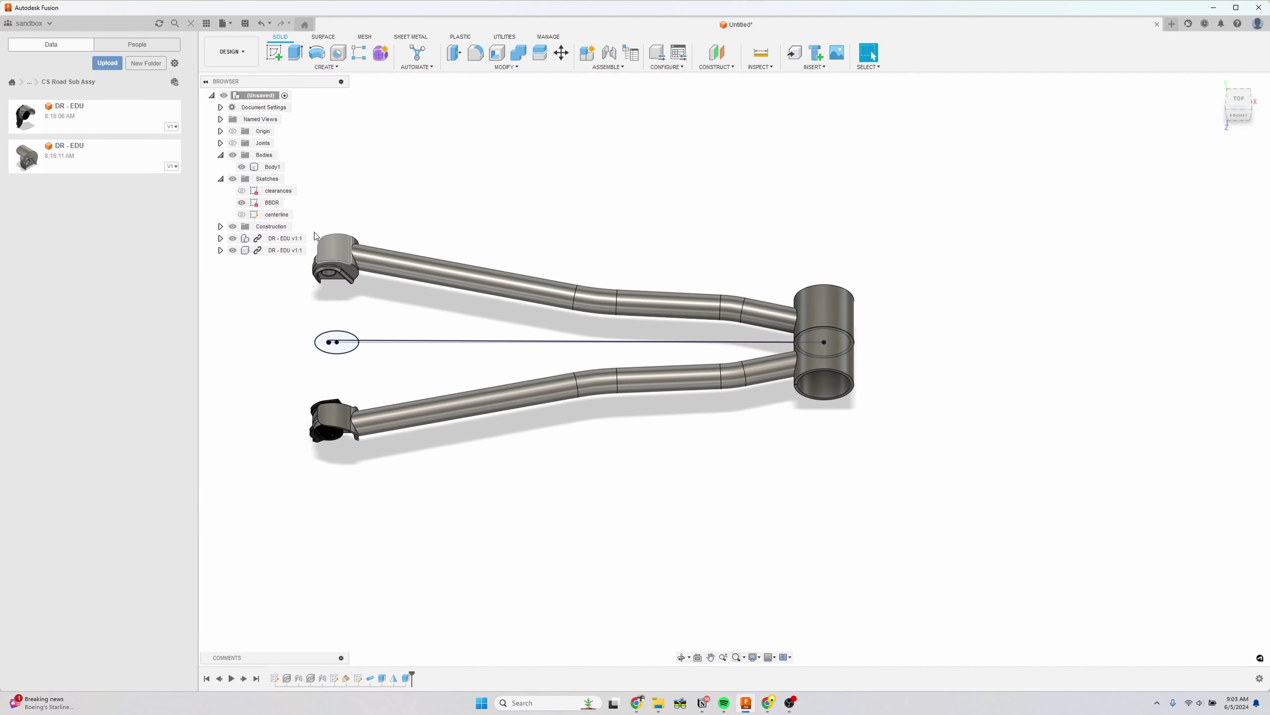
{"action": "left_click", "coordinate": [242, 202]}
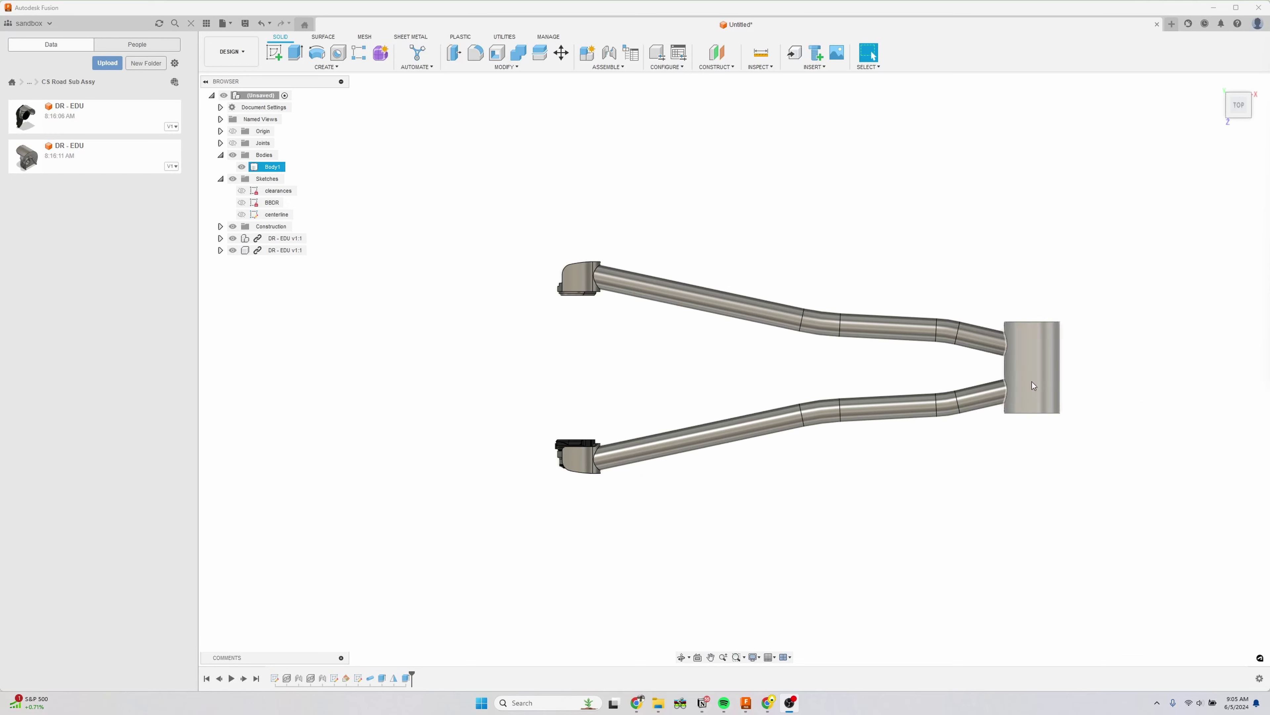
{"action": "middle_click_drag", "start_coordinate": [705, 348], "coordinate": [611, 321]}
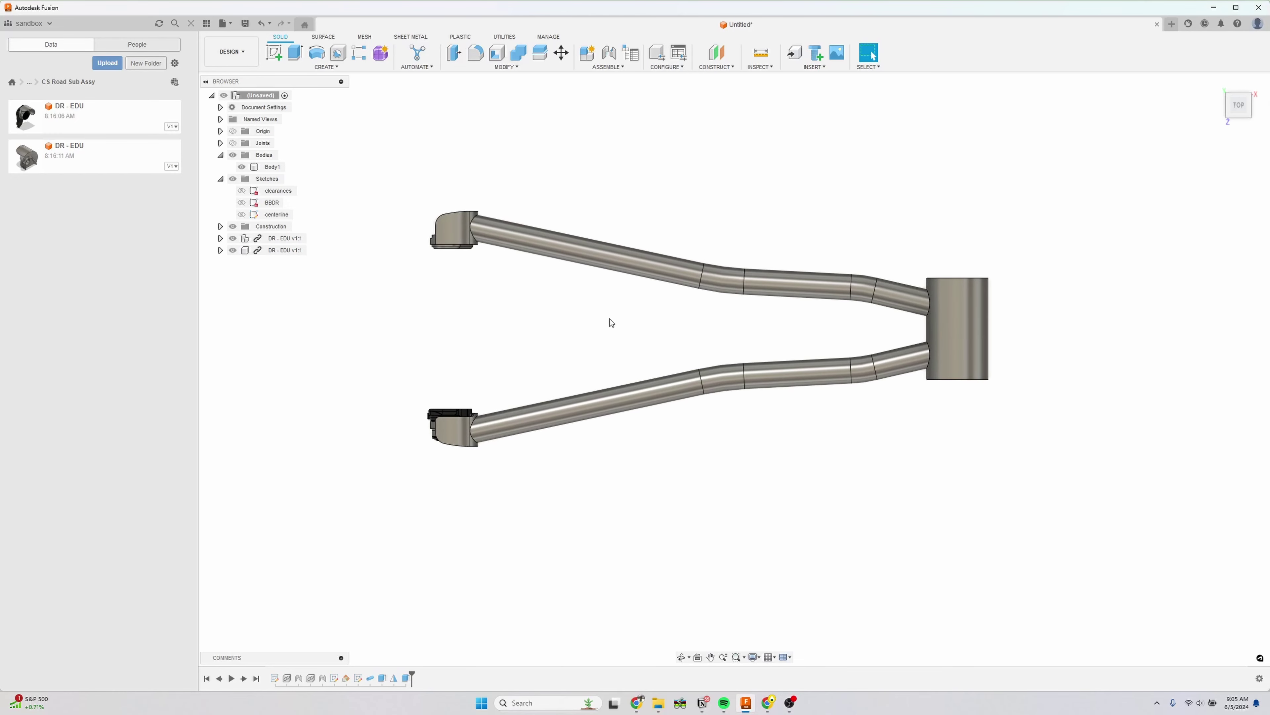
{"action": "left_click", "coordinate": [242, 190]}
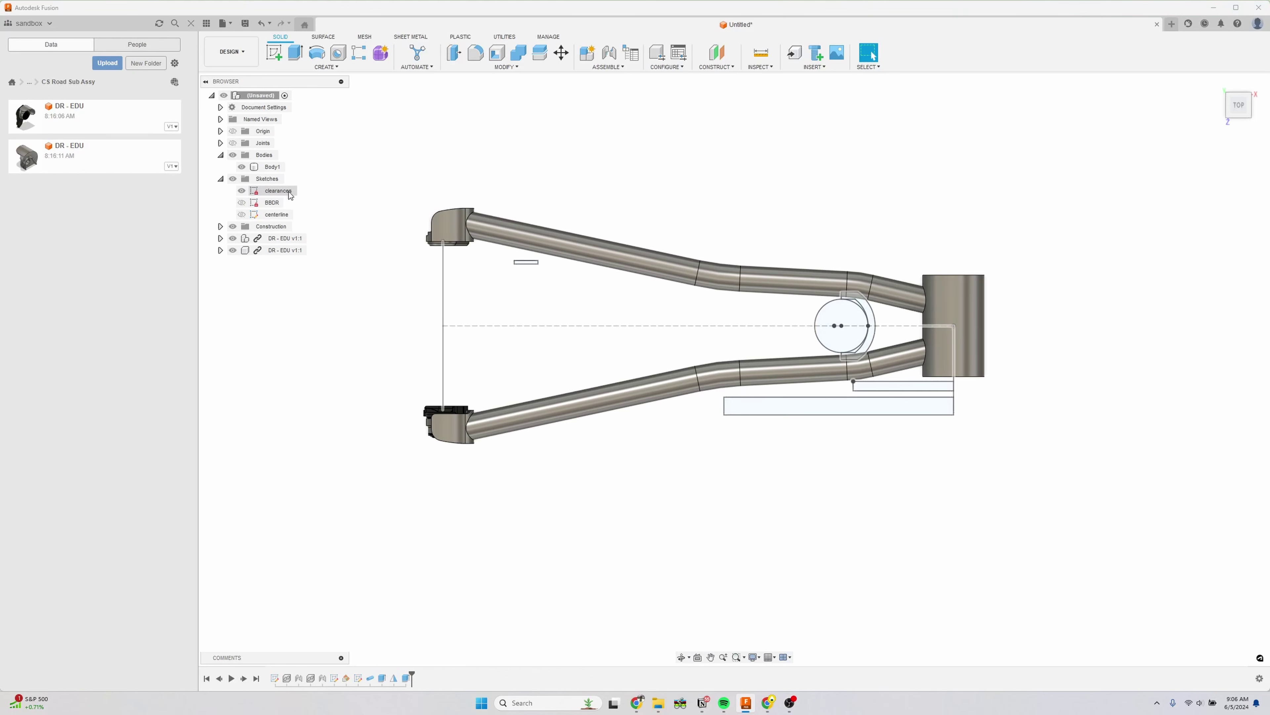
{"action": "scroll", "coordinate": [559, 289], "scroll_direction": "up", "scroll_amount": 3}
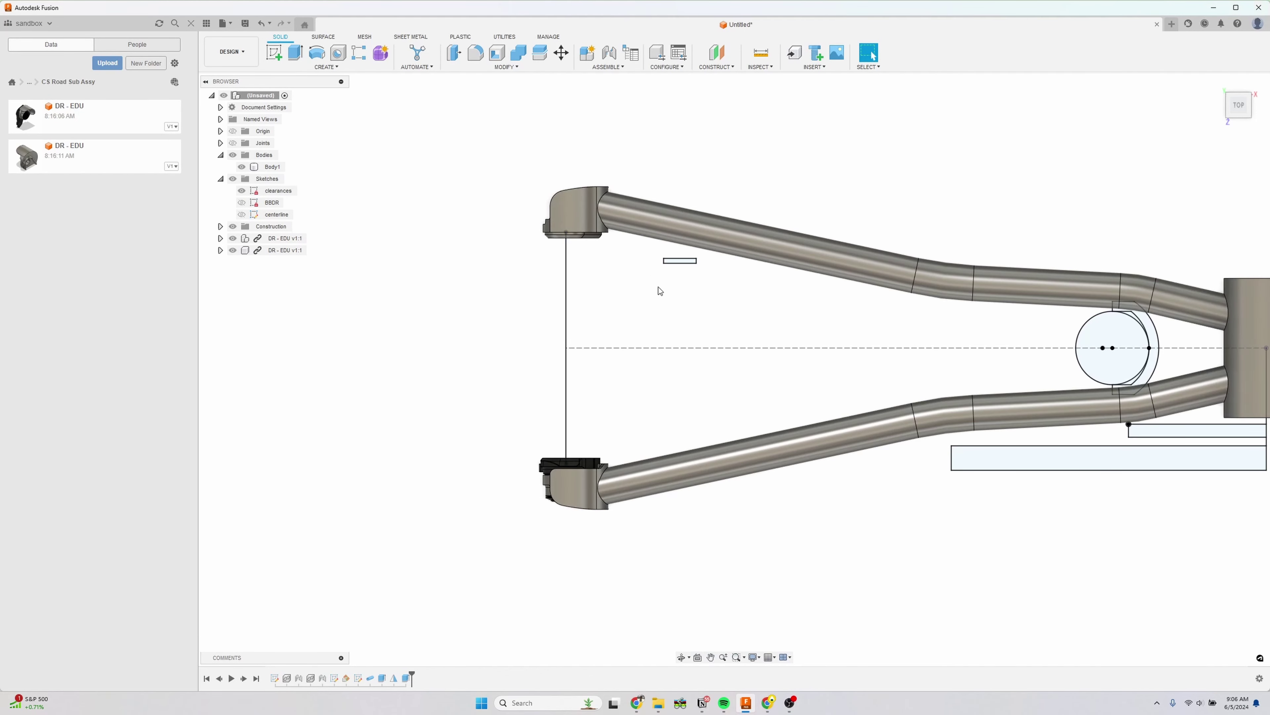
{"action": "middle_click_drag", "start_coordinate": [659, 290], "coordinate": [655, 259], "text": "shift"}
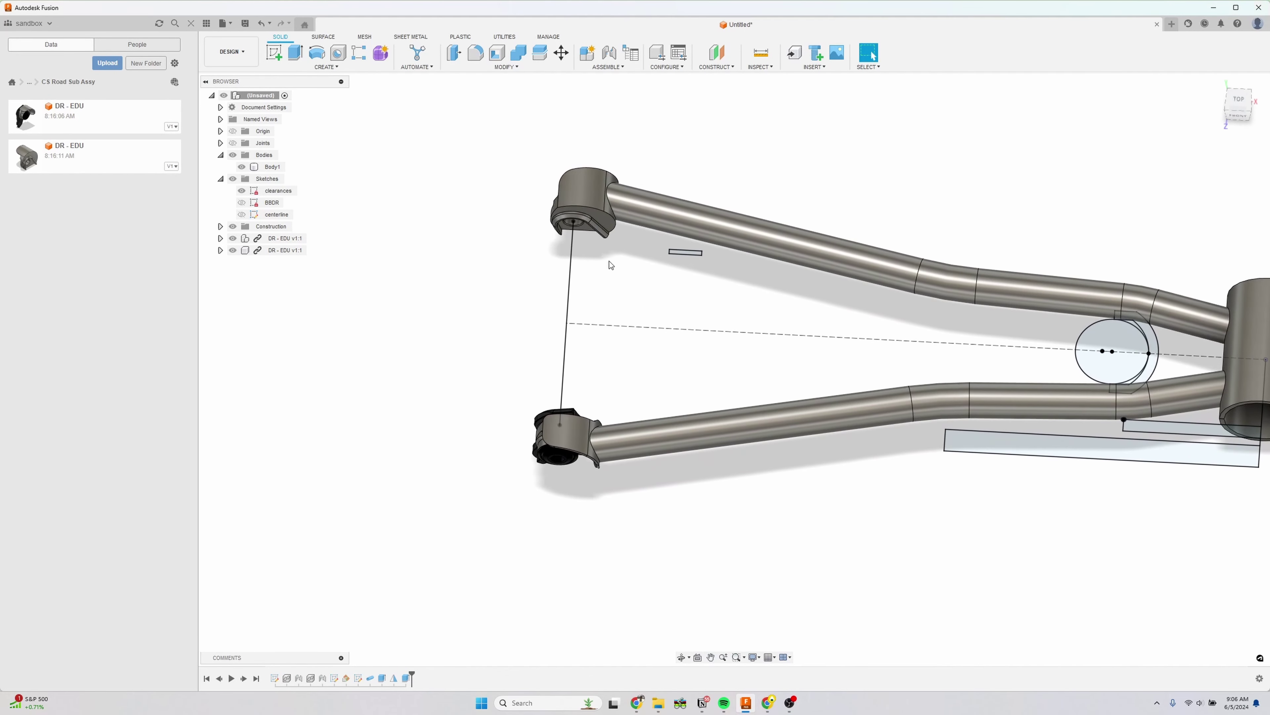
- Create a plane along the rear axle line at proportional distance 0.00, on the inner face of the dropout without the derailleur hanger
{"action": "left_click", "coordinate": [716, 65]}
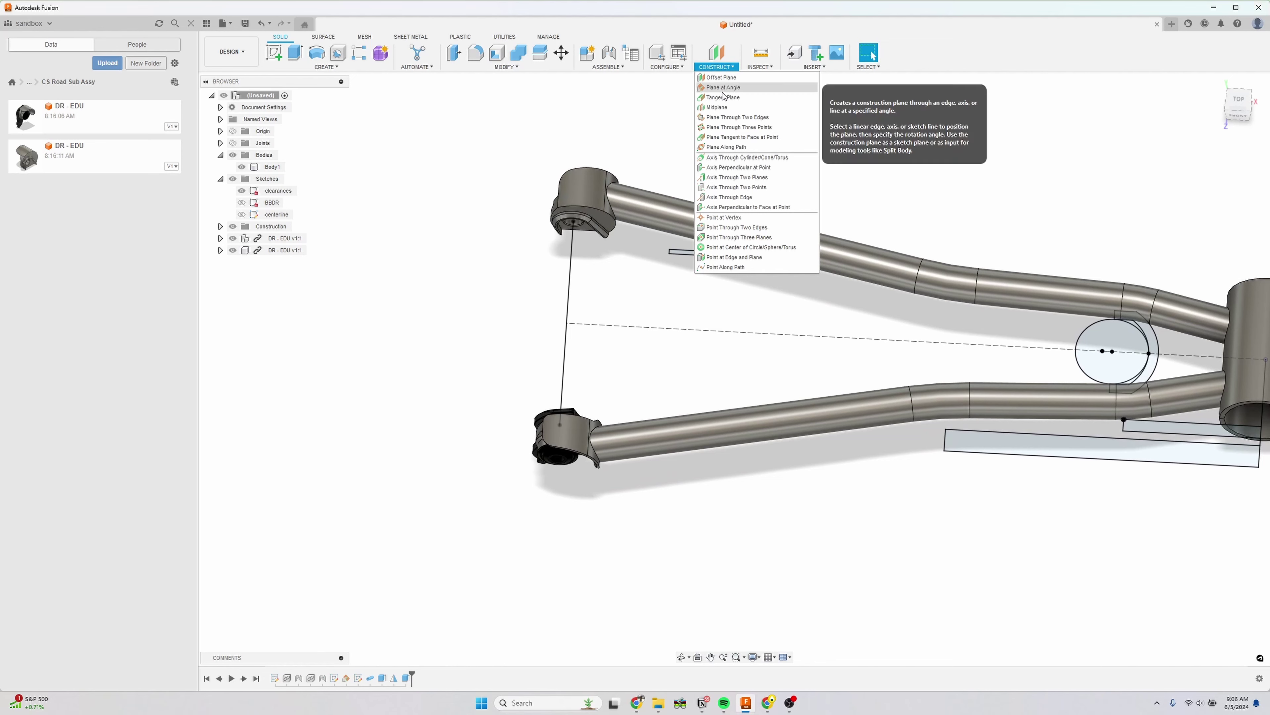
{"action": "left_click", "coordinate": [726, 146]}
{"action": "left_click", "coordinate": [571, 265]}
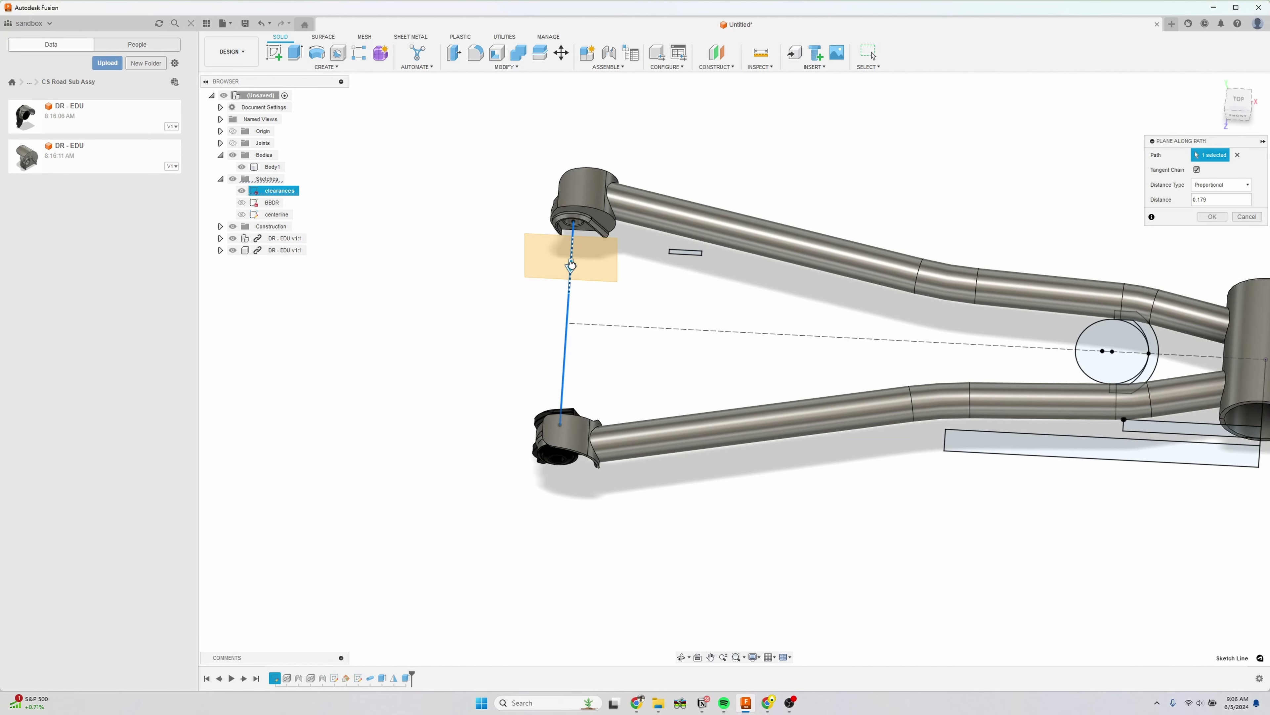
{"action": "middle_click_drag", "start_coordinate": [554, 254], "coordinate": [581, 240], "text": "shift"}
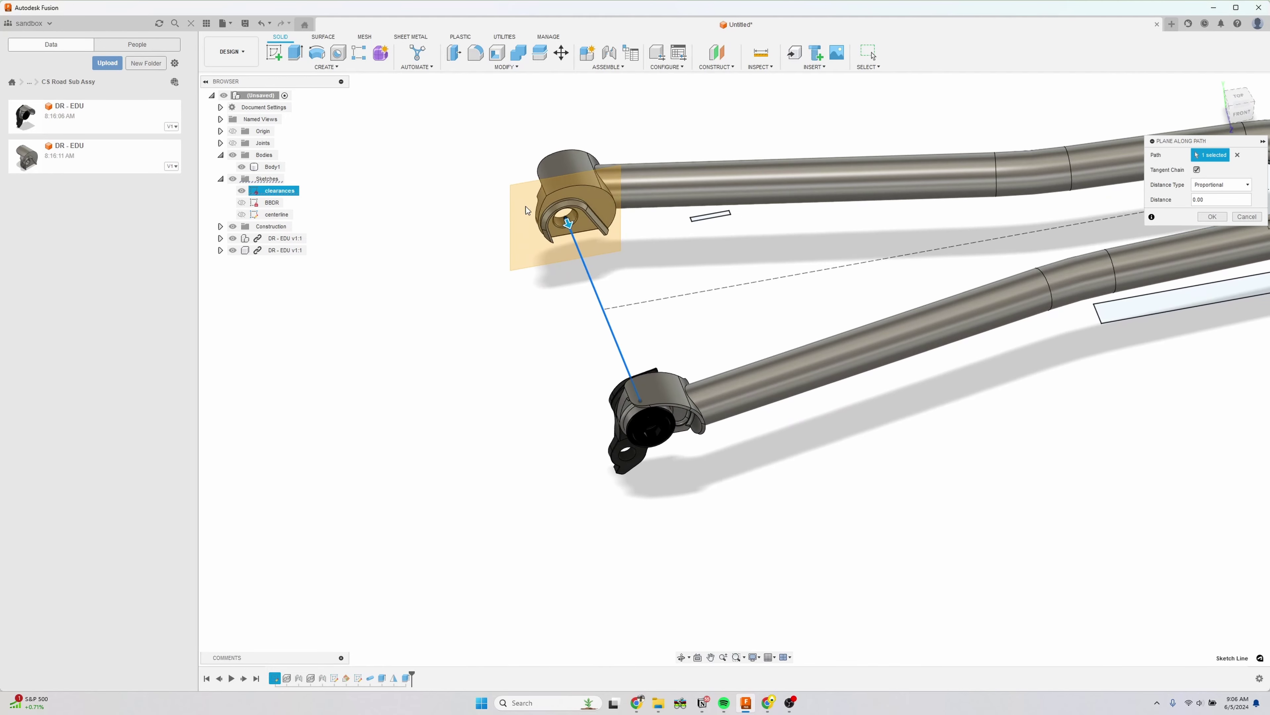
{"action": "scroll", "coordinate": [563, 254], "scroll_direction": "up", "scroll_amount": 3}
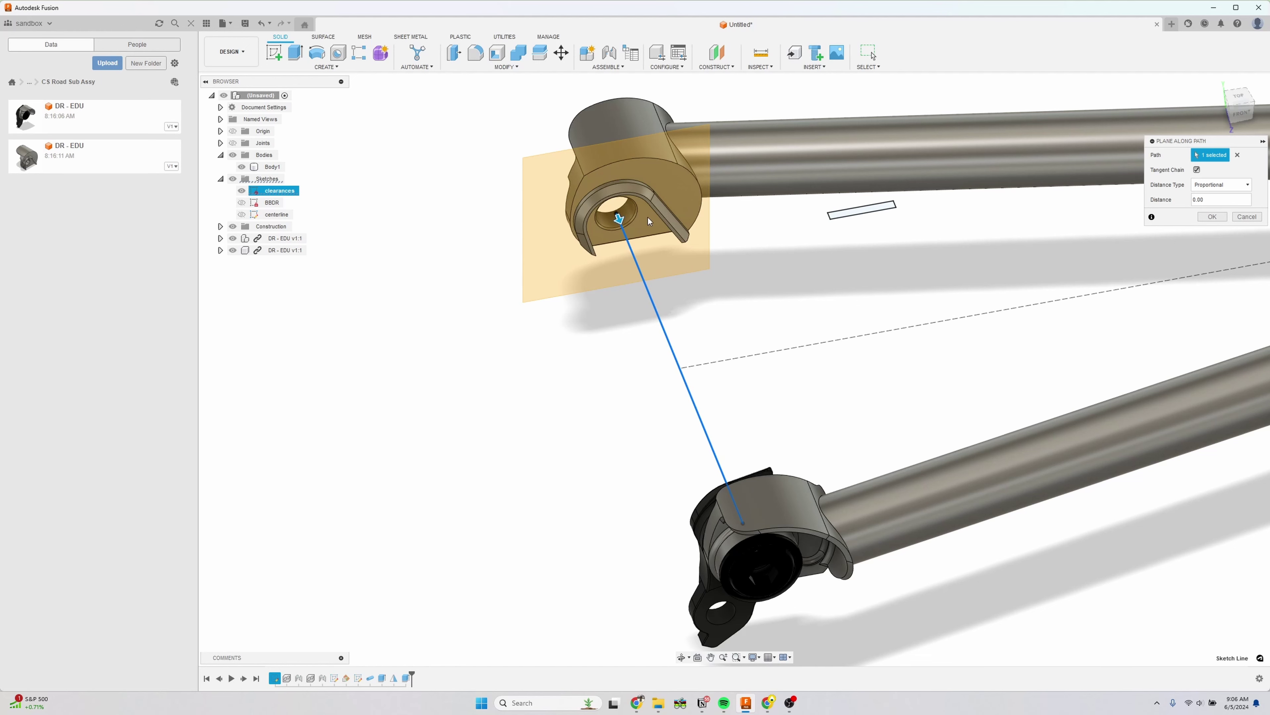
{"action": "left_click", "coordinate": [1211, 217]}
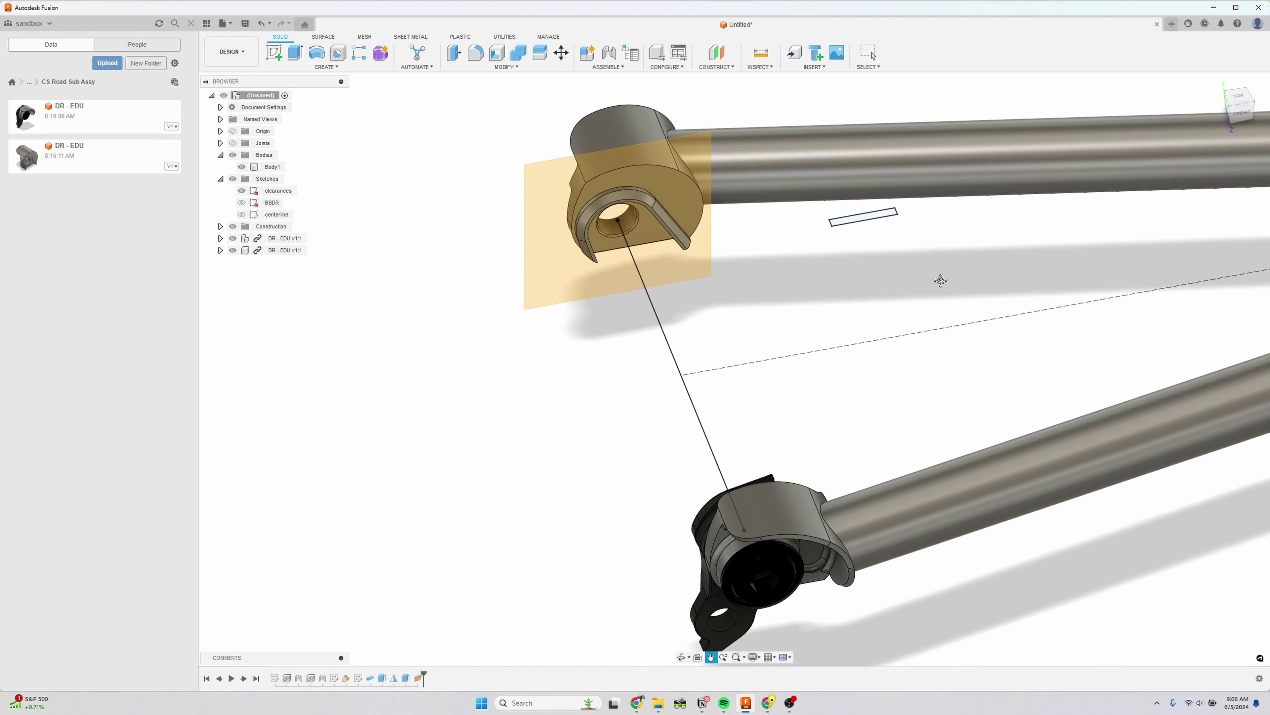
- On the new plane, sketch a vertical line up from the axle centre and two collinear horizontal segments forward, the first about 41 mm long
{"action": "left_click", "coordinate": [274, 52]}
{"action": "left_click", "coordinate": [528, 173]}
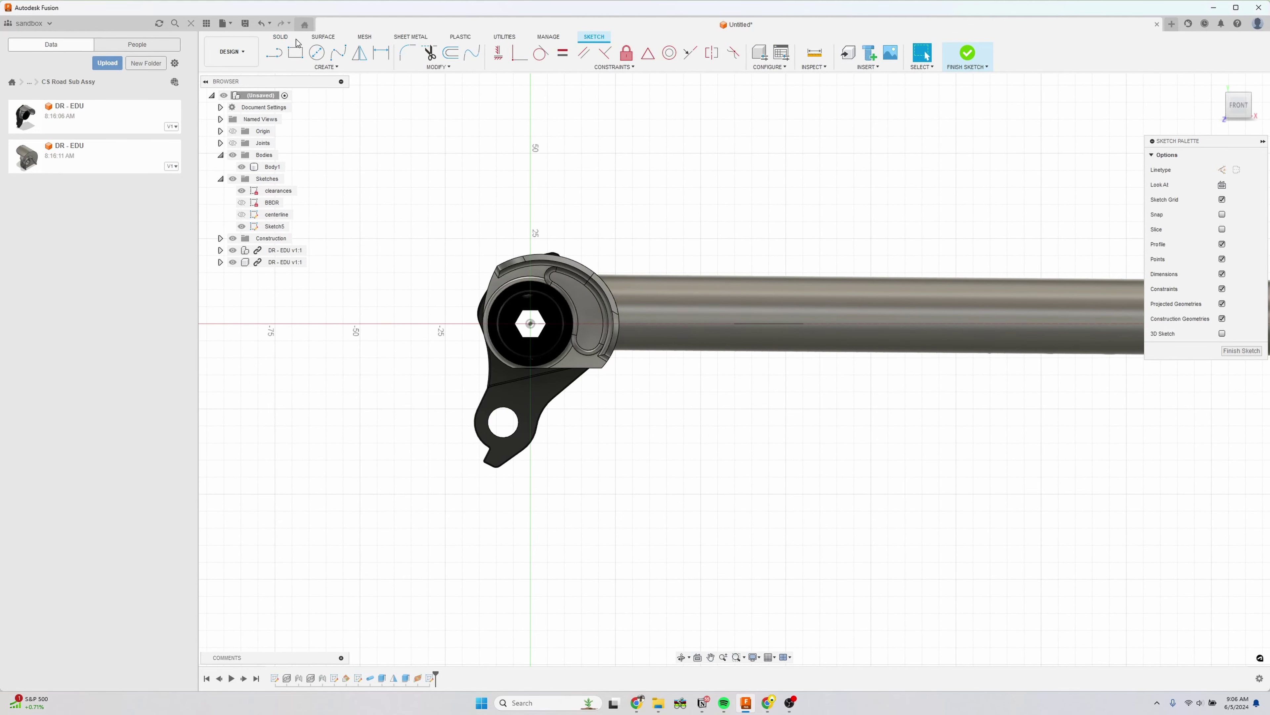
{"action": "left_click", "coordinate": [278, 55]}
{"action": "left_click", "coordinate": [530, 324]}
{"action": "left_click", "coordinate": [530, 208]}
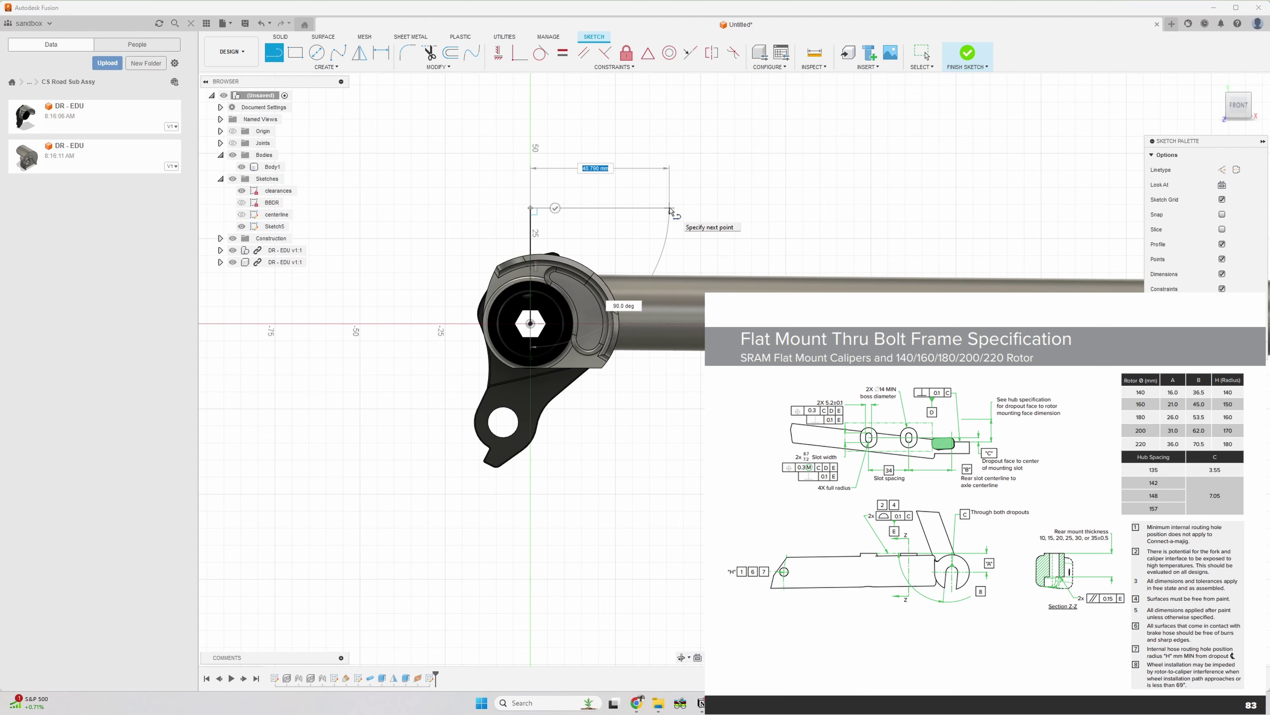
{"action": "left_click", "coordinate": [825, 208]}
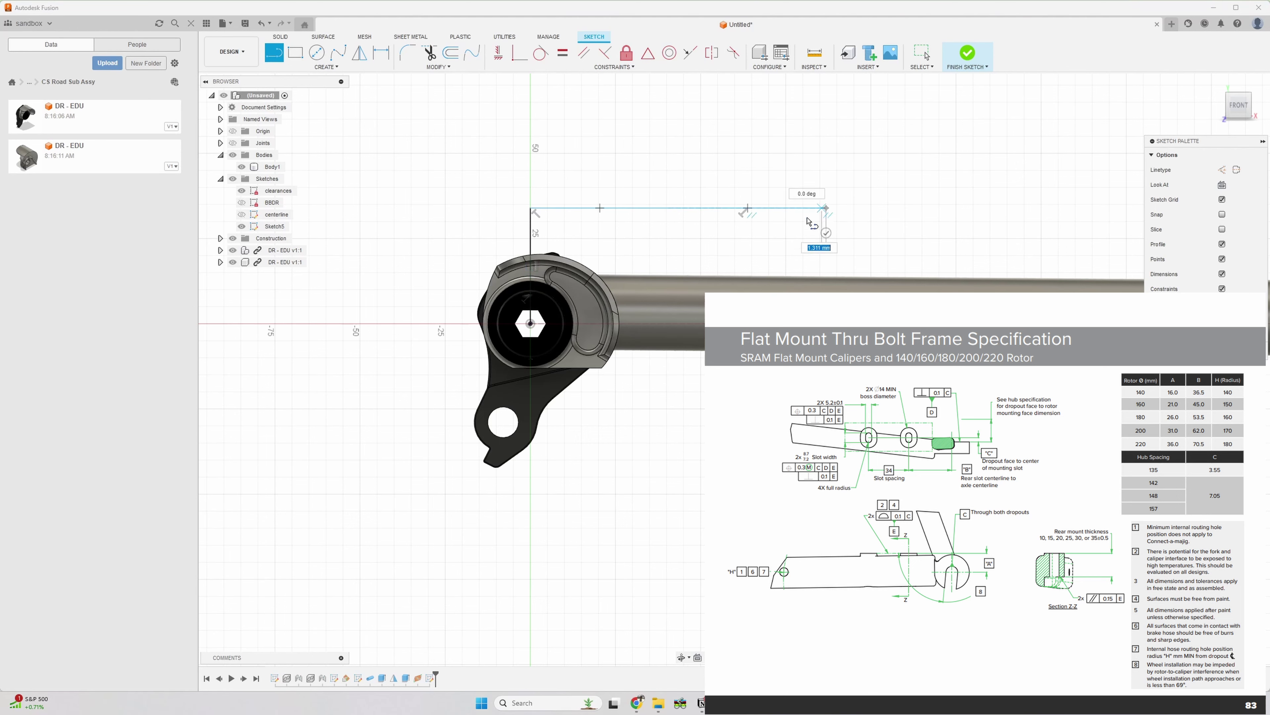
{"action": "key", "text": "Escape"}
- Dimension the vertical line above the axle centre as 21 mm
{"action": "scroll", "coordinate": [526, 242], "scroll_direction": "up", "scroll_amount": 1}
{"action": "middle_click_drag", "start_coordinate": [526, 242], "coordinate": [643, 223]}
{"action": "scroll", "coordinate": [643, 224], "scroll_direction": "up", "scroll_amount": 1}
{"action": "key", "text": "d"}
{"action": "left_click", "coordinate": [644, 225]}
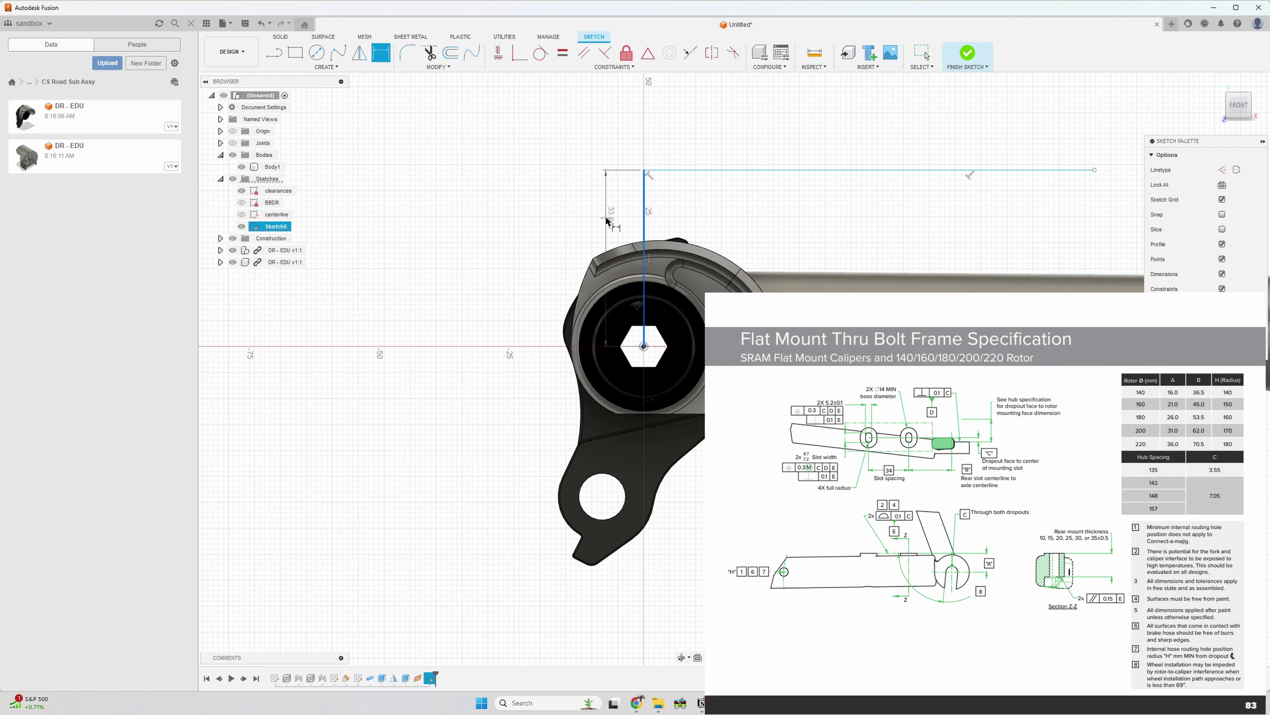
{"action": "left_click", "coordinate": [607, 220]}
{"action": "type", "text": "25"}
{"action": "key", "text": "Return"}
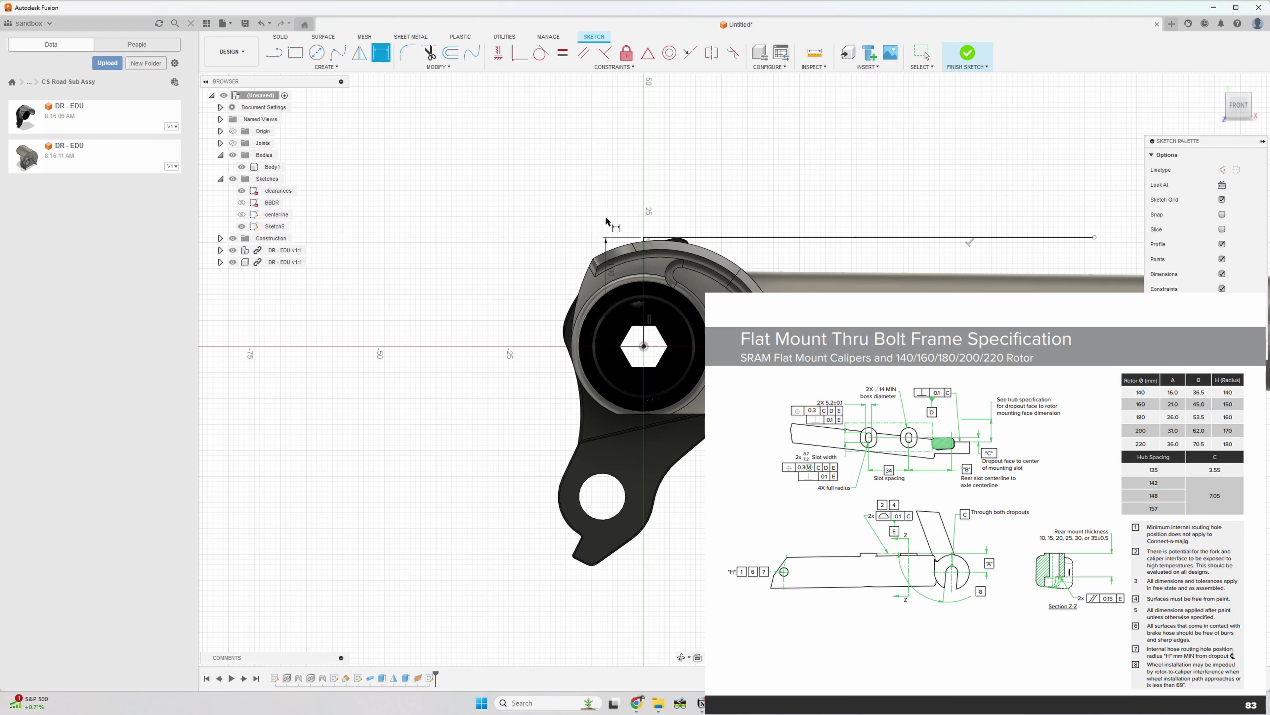
- Dimension the first horizontal segment as 45 mm and the second, outer segment as 34 mm
{"action": "left_click", "coordinate": [804, 236]}
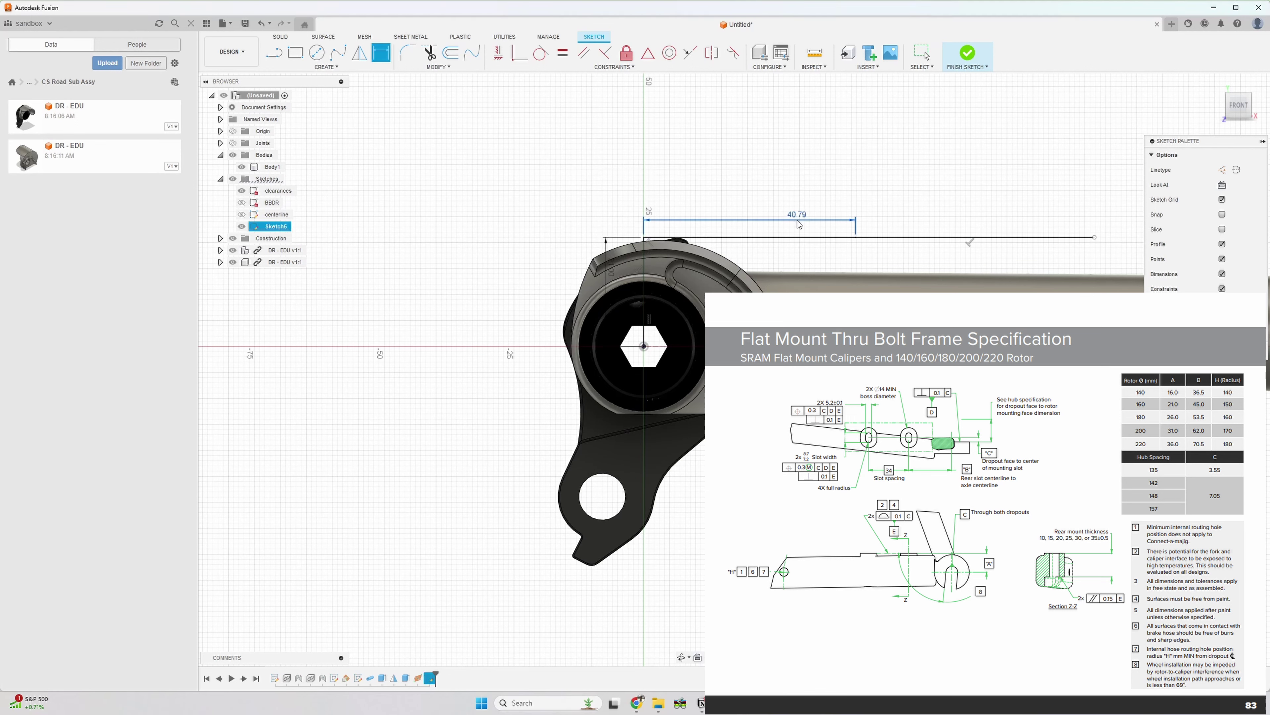
{"action": "left_click", "coordinate": [798, 220]}
{"action": "type", "text": "45"}
{"action": "key", "text": "Return"}
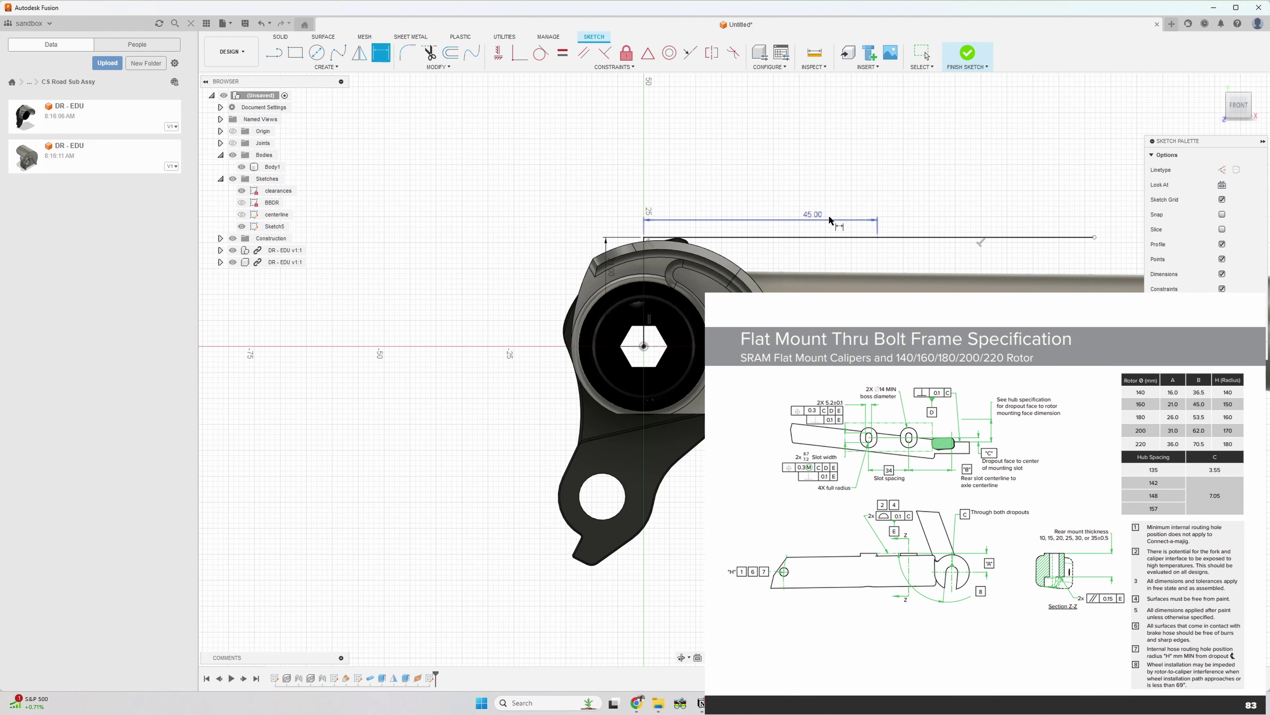
{"action": "left_click", "coordinate": [980, 237]}
{"action": "left_click", "coordinate": [993, 219]}
{"action": "type", "text": "34"}
{"action": "key", "text": "Return"}
- Convert the 45 mm horizontal segment and the vertical line to construction geometry and finish the sketch
{"action": "left_click", "coordinate": [780, 237]}
{"action": "key", "text": "x"}
{"action": "left_click", "coordinate": [643, 291]}
{"action": "left_click", "coordinate": [967, 53]}
- Create a construction plane at a 0° angle through the outer 34 mm horizontal segment above the dropout
{"action": "middle_click_drag", "start_coordinate": [789, 177], "coordinate": [787, 220], "text": "shift"}
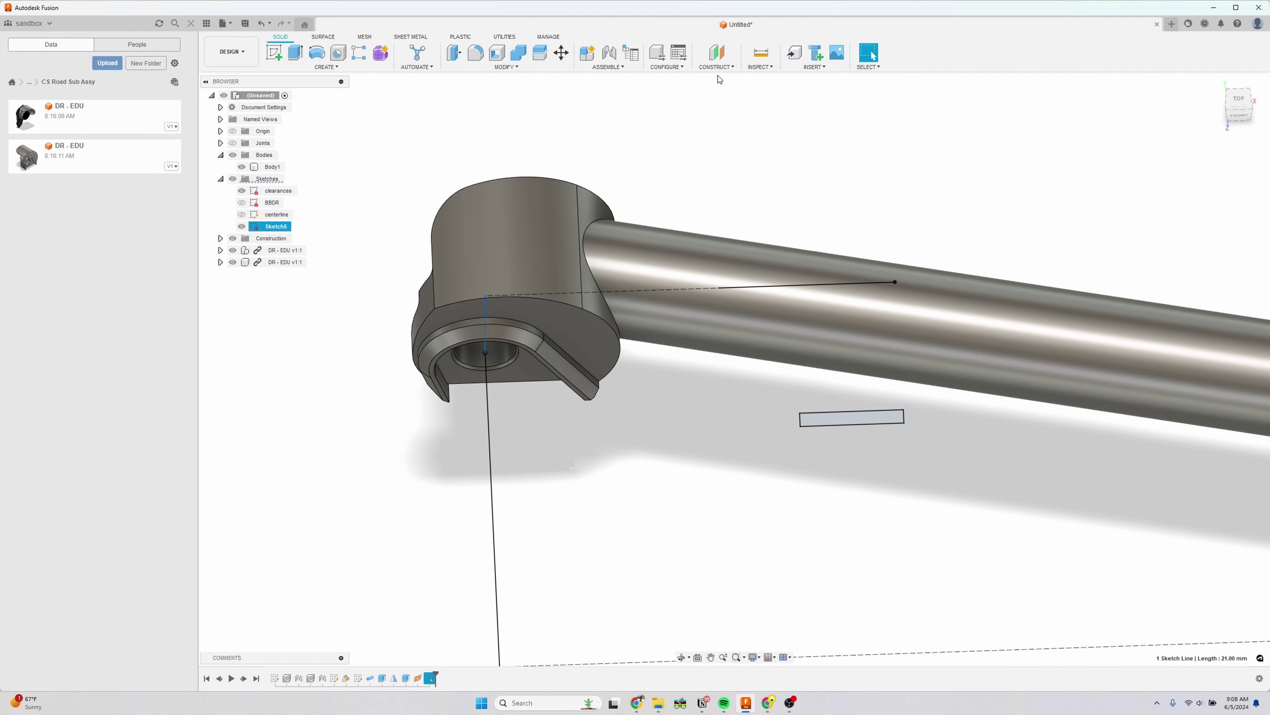
{"action": "left_click", "coordinate": [716, 66]}
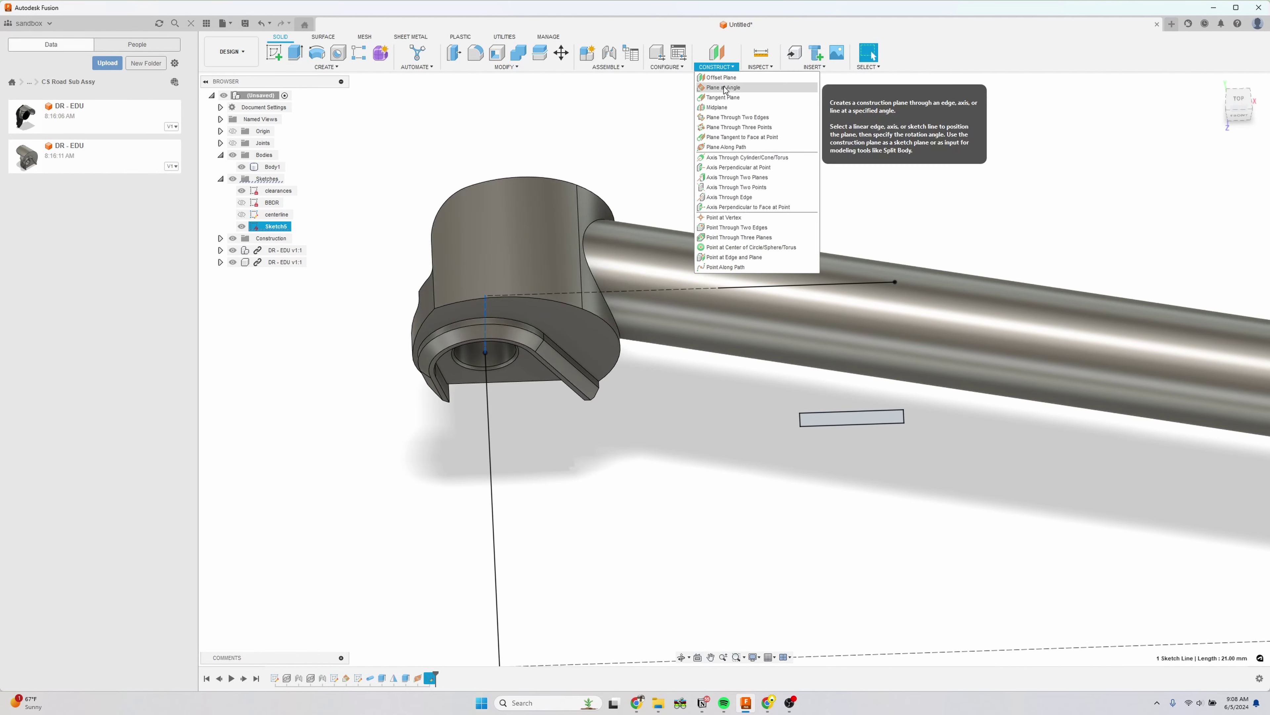
{"action": "left_click", "coordinate": [726, 88]}
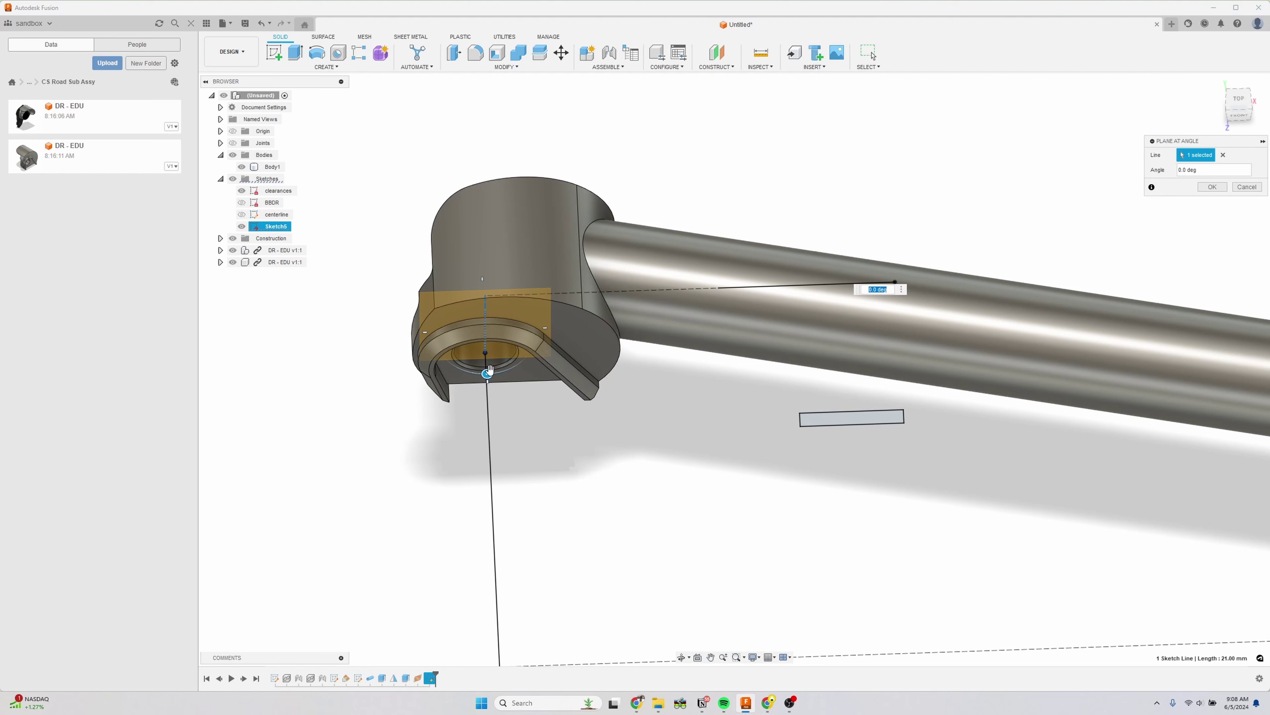
{"action": "left_click", "coordinate": [1223, 154]}
{"action": "left_click", "coordinate": [859, 283]}
{"action": "key", "text": "Return"}
- Start a sketch on the new plane and project the 34 mm segment into it
{"action": "left_click", "coordinate": [891, 250]}
{"action": "left_click", "coordinate": [274, 52]}
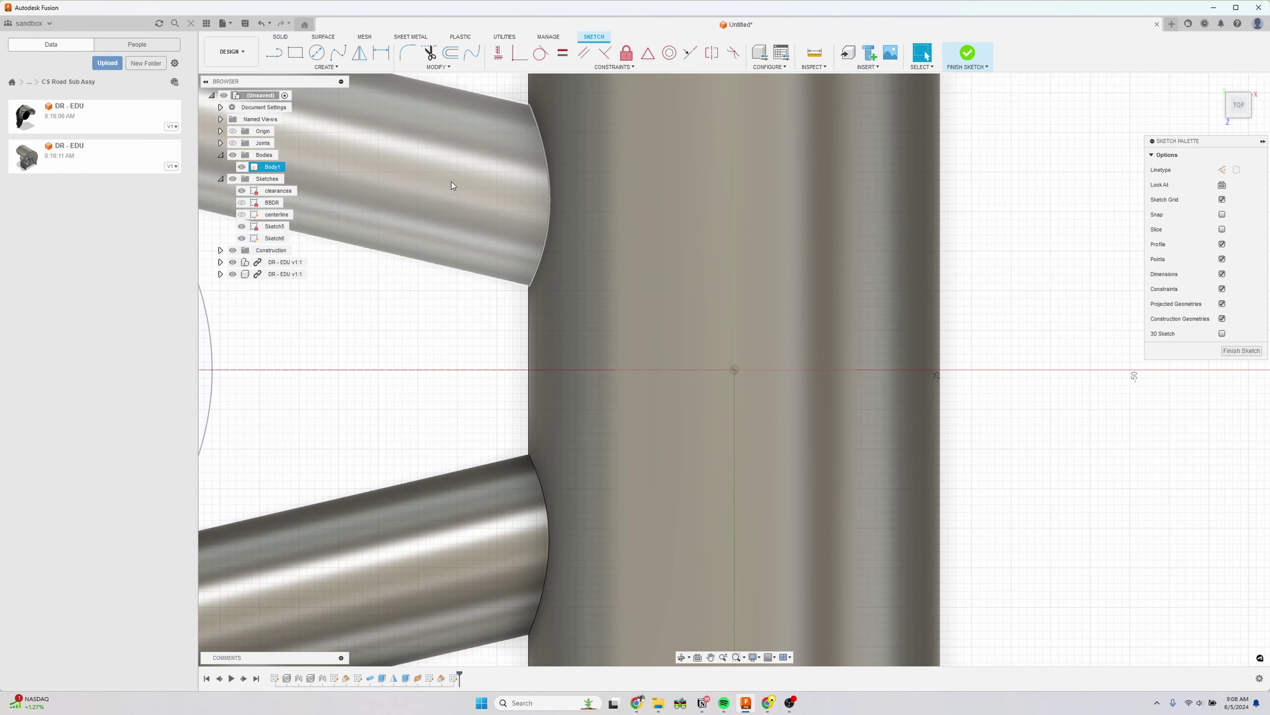
{"action": "middle_click_drag", "start_coordinate": [431, 260], "coordinate": [831, 278]}
{"action": "scroll", "coordinate": [600, 295], "scroll_direction": "down", "scroll_amount": 6}
{"action": "scroll", "coordinate": [547, 312], "scroll_direction": "down", "scroll_amount": 2}
{"action": "scroll", "coordinate": [476, 275], "scroll_direction": "up", "scroll_amount": 10}
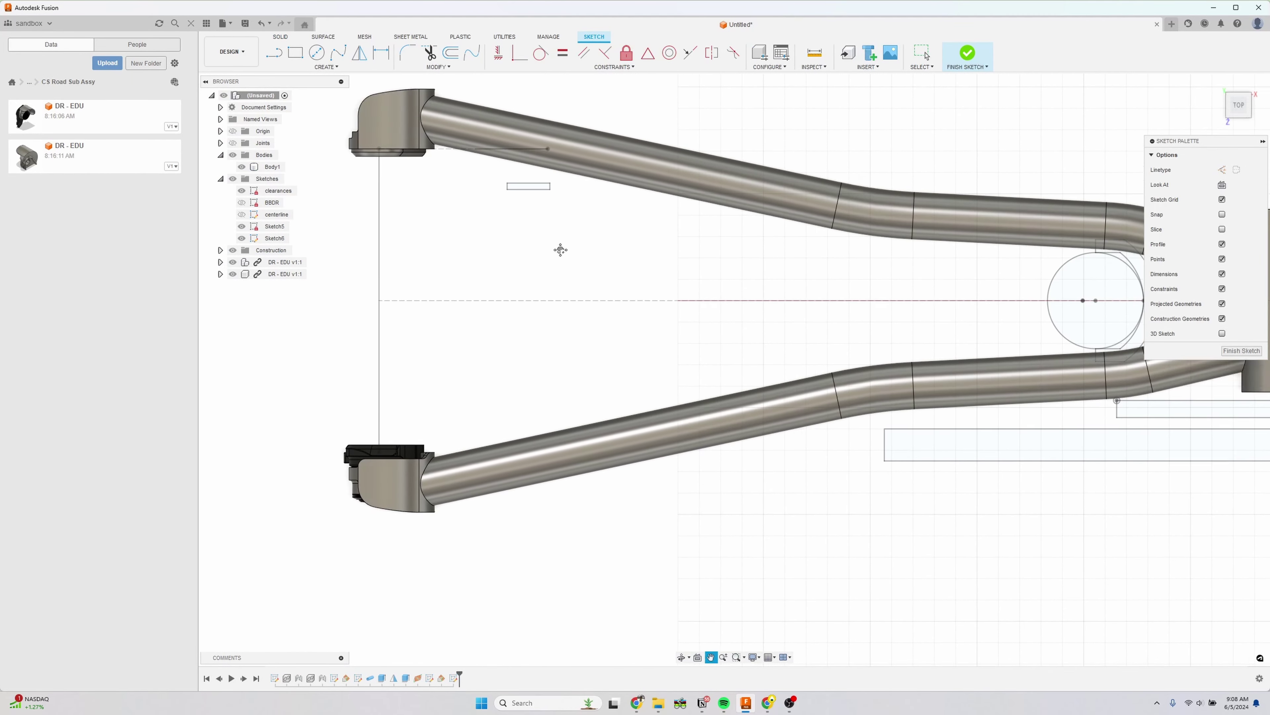
{"action": "left_click", "coordinate": [676, 251]}
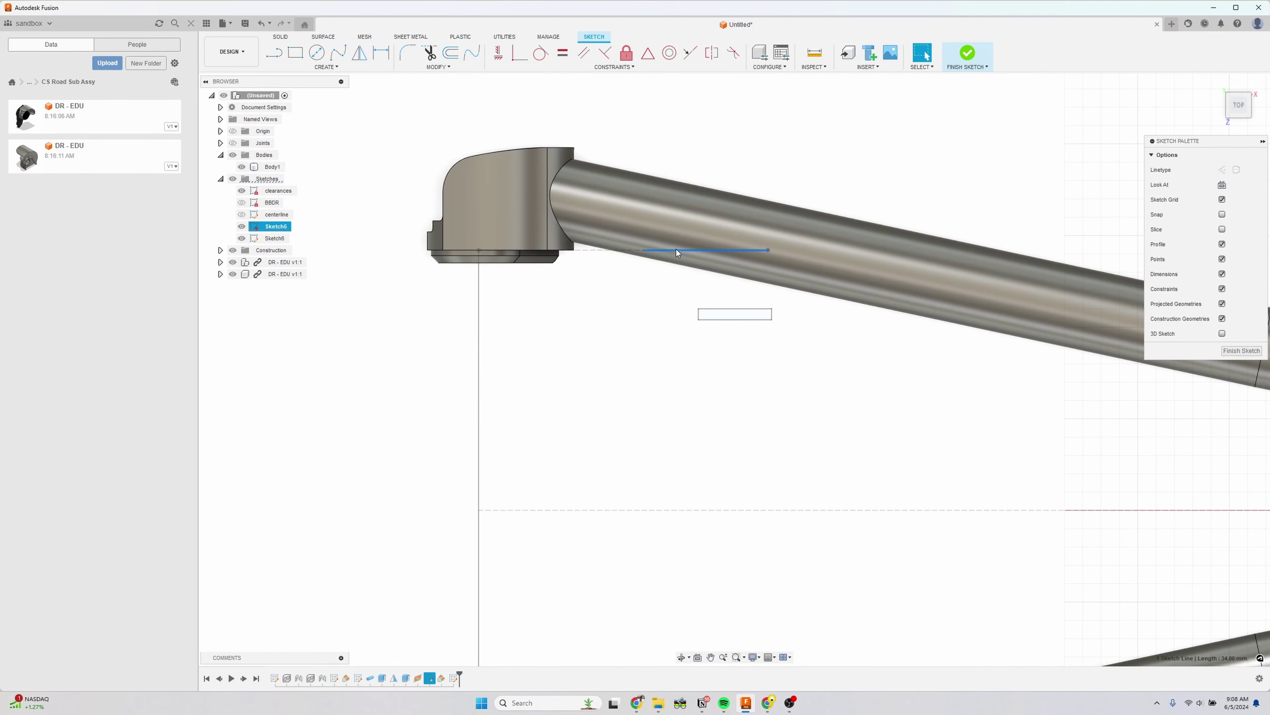
{"action": "scroll", "coordinate": [635, 293], "scroll_direction": "up", "scroll_amount": 3}
{"action": "left_click", "coordinate": [276, 55]}
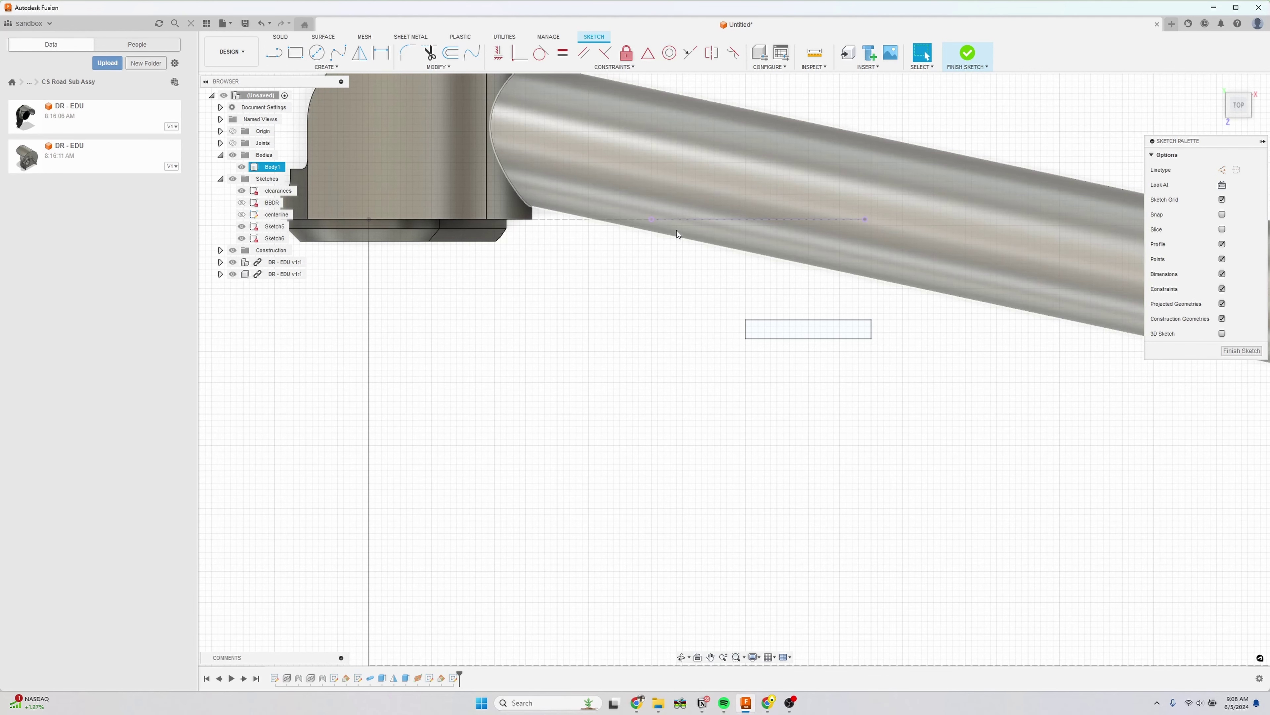
{"action": "scroll", "coordinate": [657, 234], "scroll_direction": "up", "scroll_amount": 3}
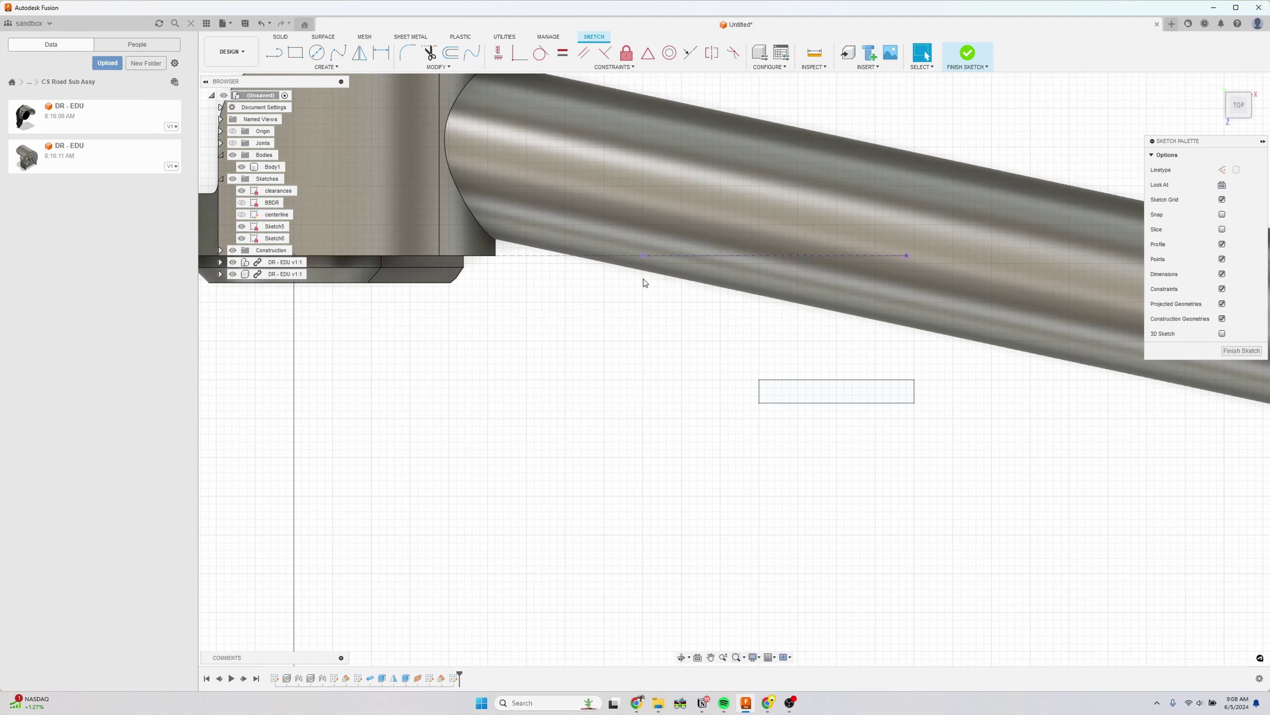
- Sketch vertical construction lines about 5 mm long inward from both ends of the projected segment
{"action": "left_click", "coordinate": [317, 52]}
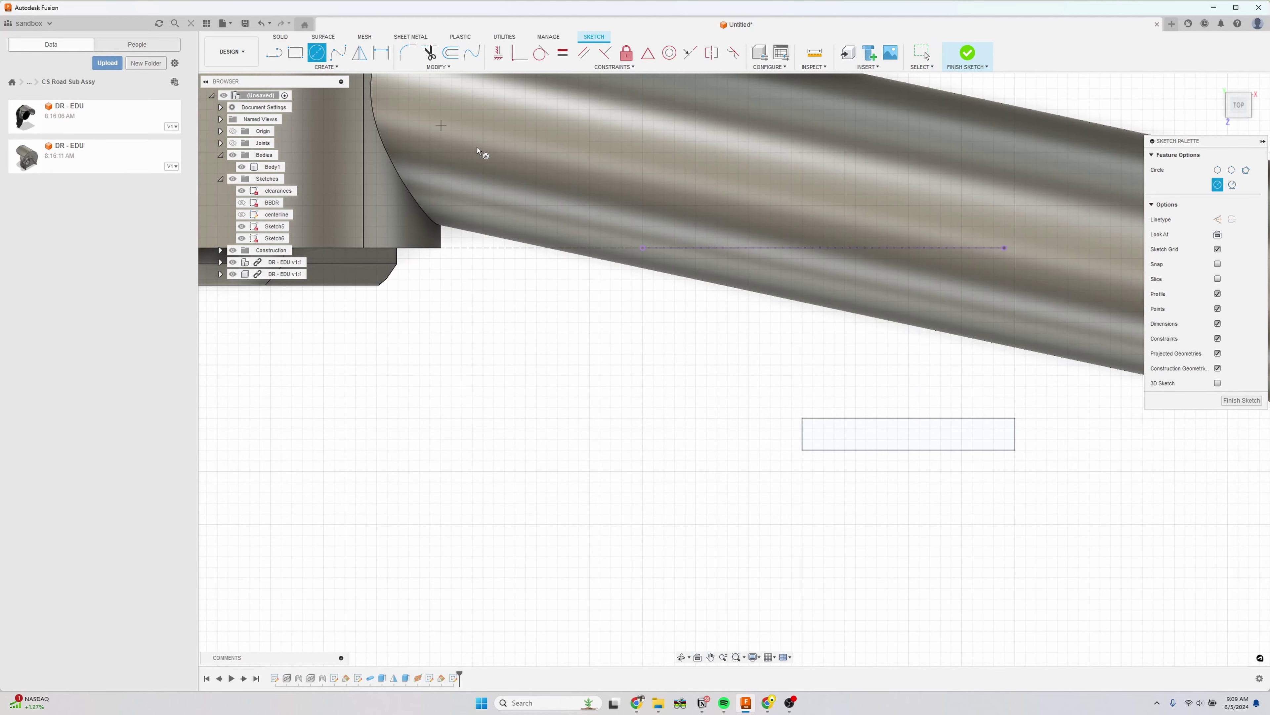
{"action": "key", "text": "l"}
{"action": "left_click", "coordinate": [643, 247]}
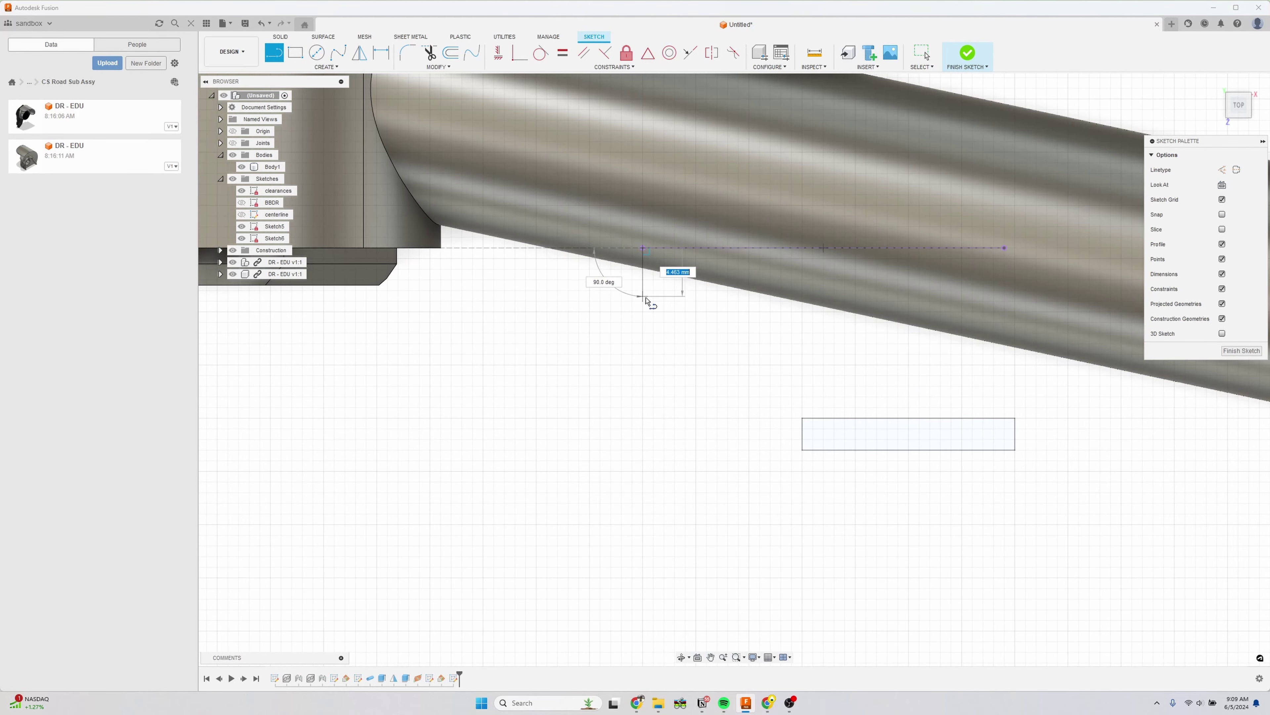
{"action": "left_click", "coordinate": [643, 296]}
{"action": "key", "text": "Escape"}
{"action": "left_click", "coordinate": [643, 289]}
{"action": "left_click", "coordinate": [1222, 169]}
{"action": "key", "text": "l"}
{"action": "left_click", "coordinate": [1004, 248]}
{"action": "left_click", "coordinate": [1004, 302]}
- Sketch a circle centred on the free end of each vertical construction line, the first about 16 mm in diameter
{"action": "key", "text": "c"}
{"action": "left_click", "coordinate": [683, 279]}
{"action": "left_click", "coordinate": [640, 205]}
- Dimension the circle nearer the dropout as 16 mm in diameter and its vertical construction line as 7 mm
{"action": "left_click", "coordinate": [381, 52]}
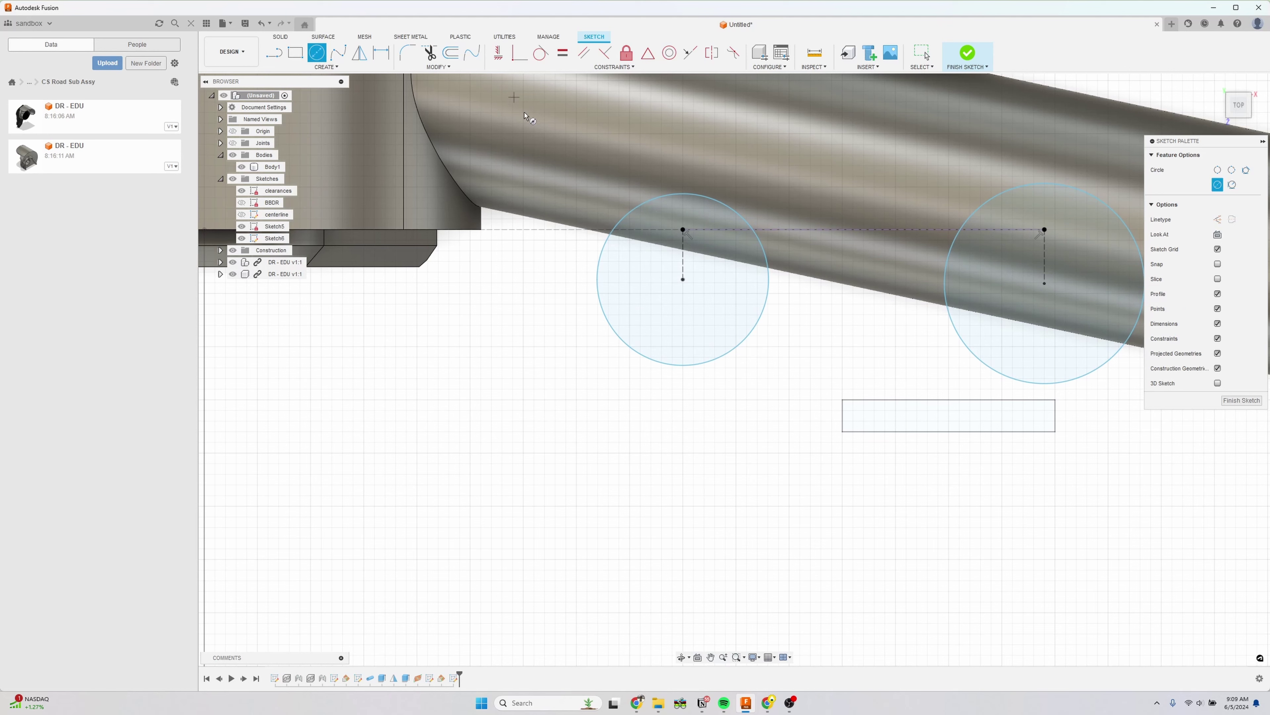
{"action": "left_click", "coordinate": [601, 257]}
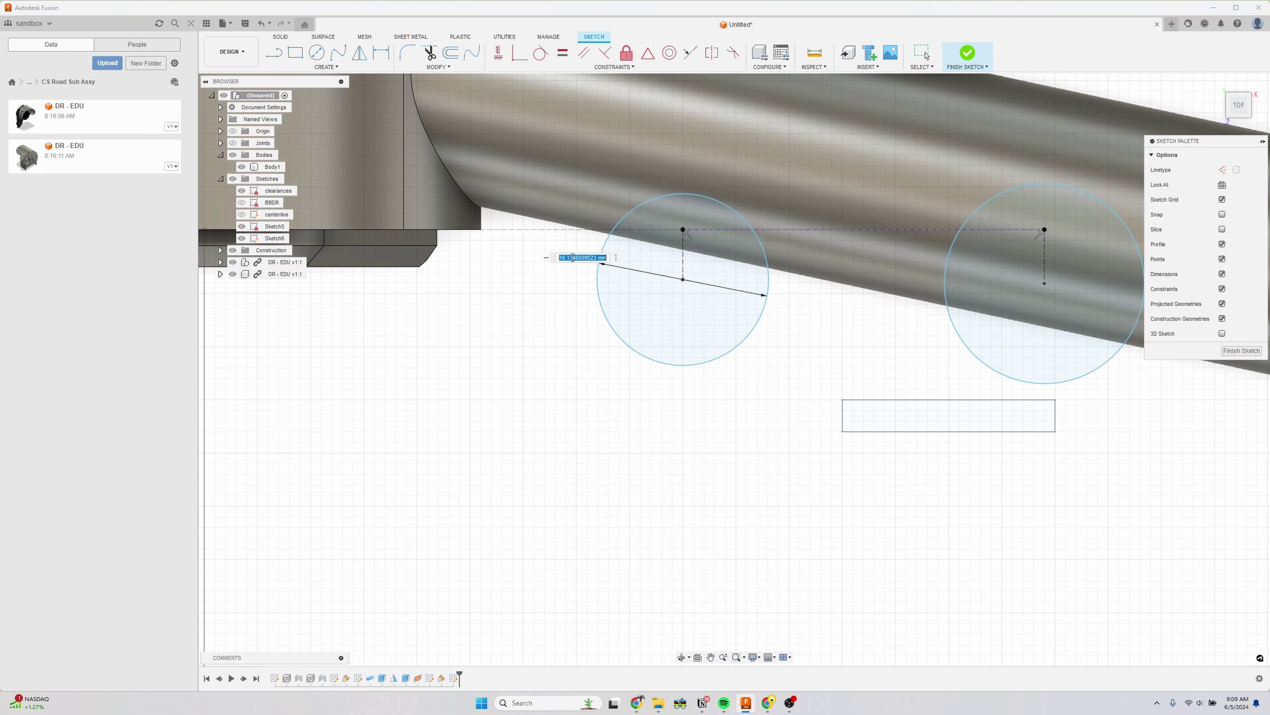
{"action": "left_click", "coordinate": [572, 260]}
{"action": "left_click", "coordinate": [684, 266]}
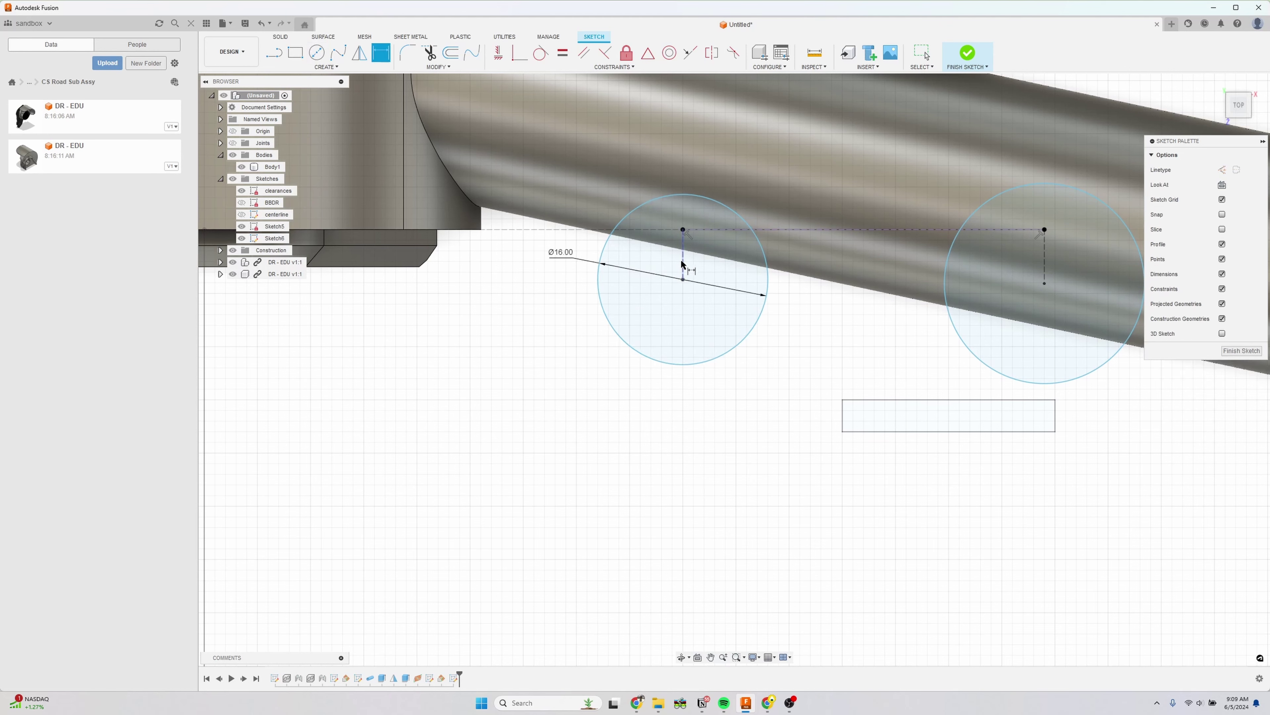
{"action": "left_click", "coordinate": [675, 261]}
{"action": "type", "text": "8"}
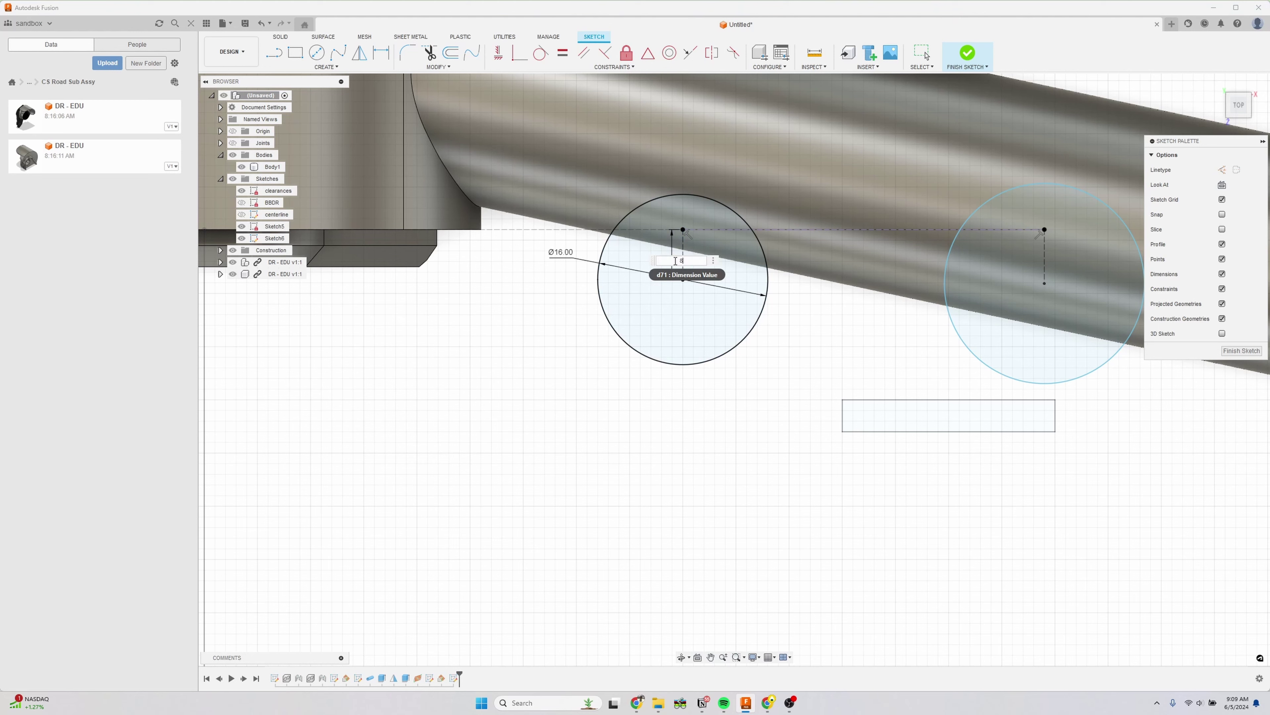
{"action": "key", "text": "Return"}
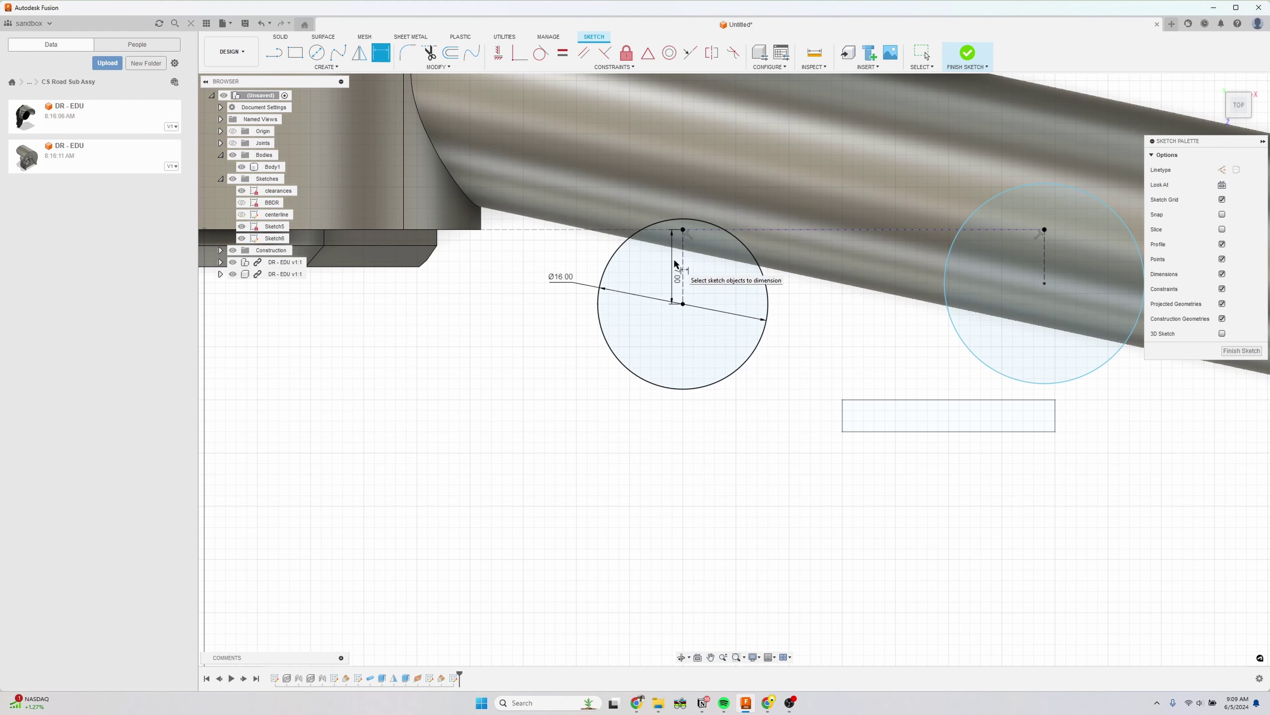
- Apply equal constraints between the two circles and between the two vertical construction lines
{"action": "left_click", "coordinate": [563, 51]}
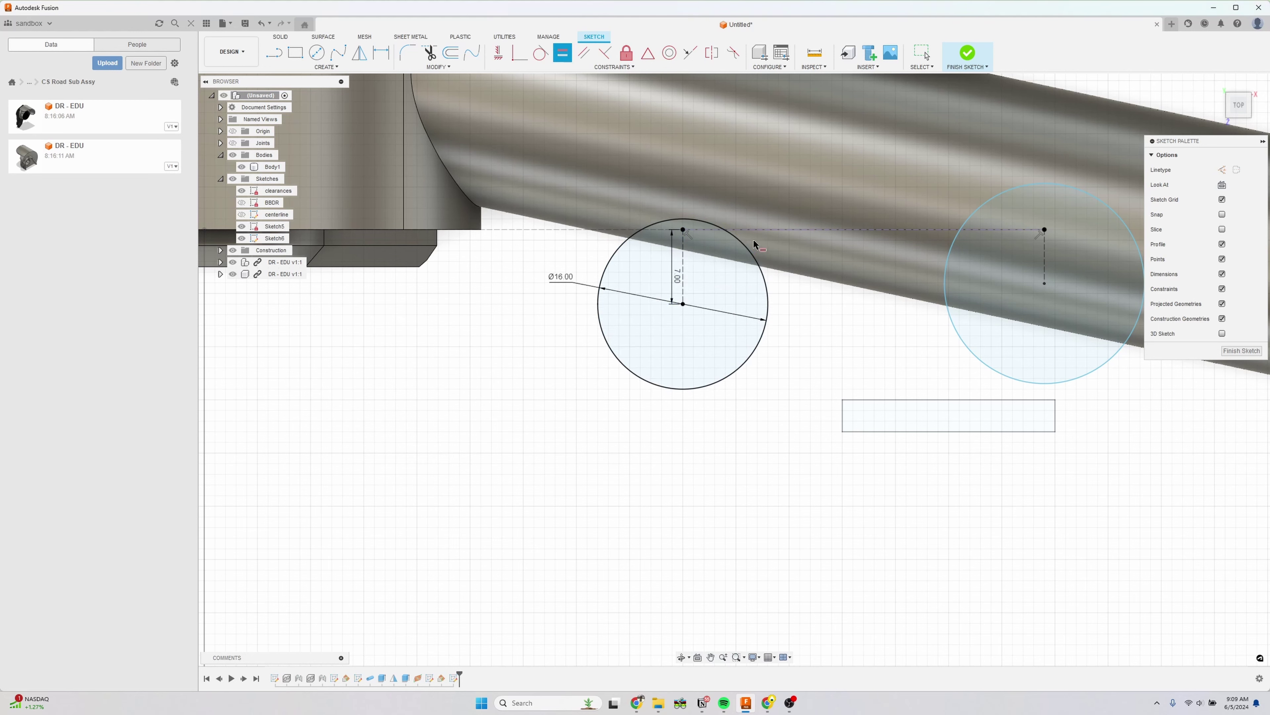
{"action": "left_click", "coordinate": [766, 280]}
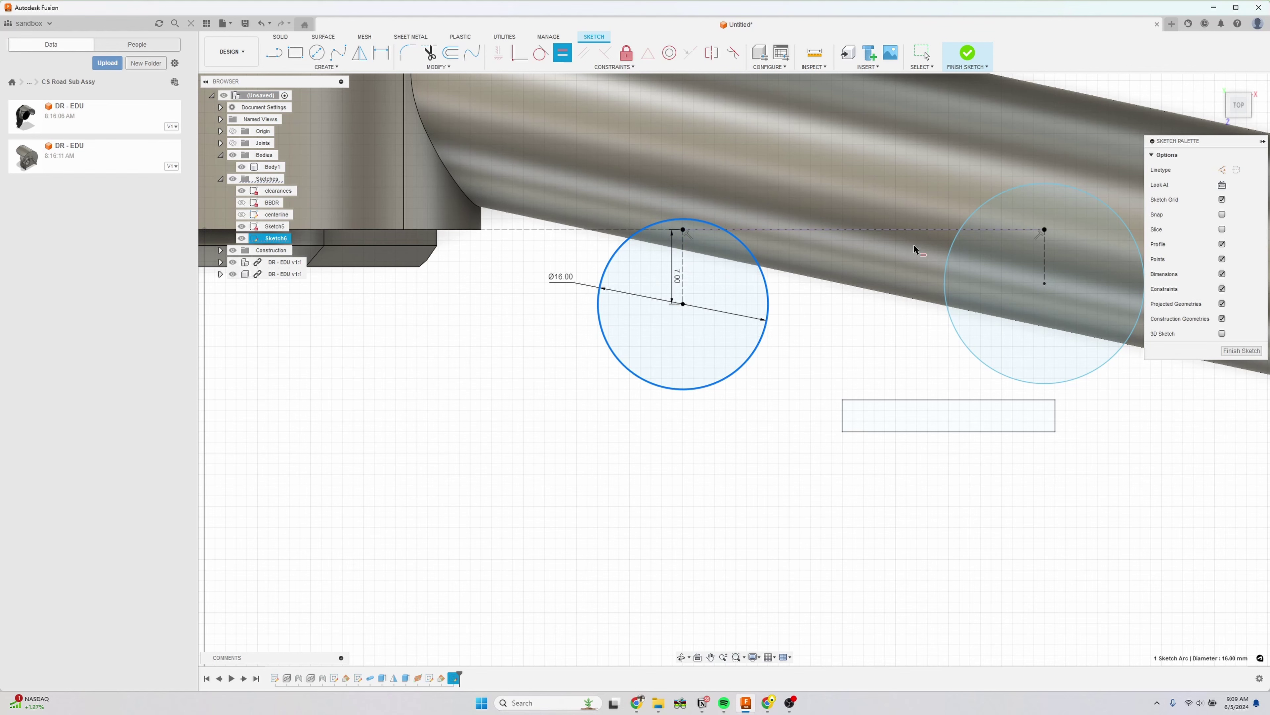
{"action": "left_click", "coordinate": [946, 246]}
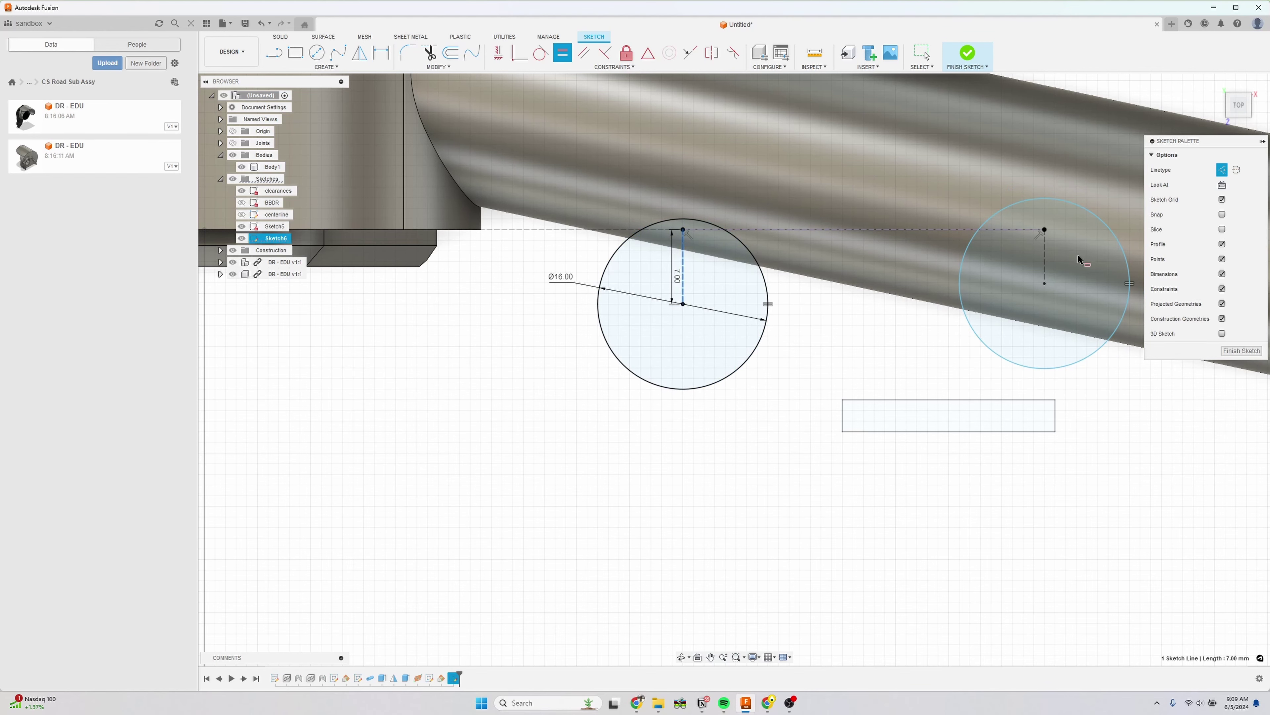
{"action": "key", "text": "Escape"}
- Sketch a vertical center point slot at each circle's centre, the first about 8.7 mm between its arc centres
{"action": "scroll", "coordinate": [846, 277], "scroll_direction": "down", "scroll_amount": 2}
{"action": "middle_click_drag", "start_coordinate": [851, 313], "coordinate": [845, 277]}
{"action": "scroll", "coordinate": [846, 294], "scroll_direction": "down", "scroll_amount": 3}
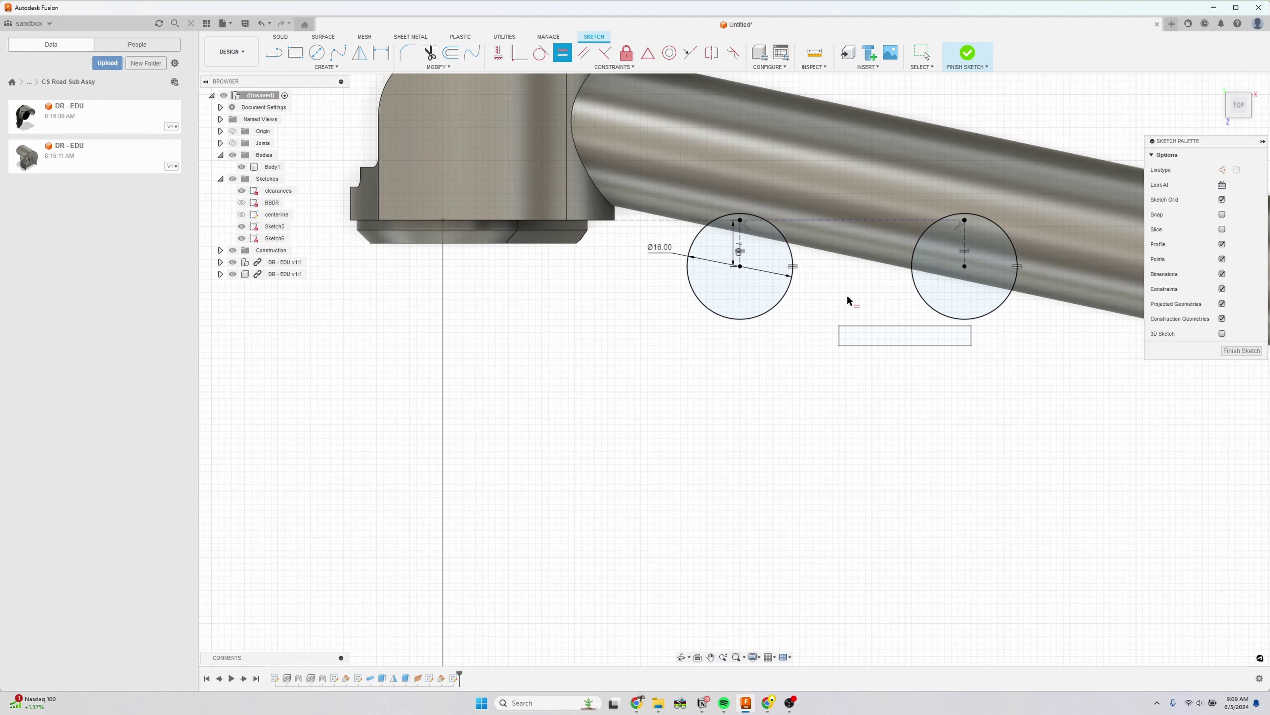
{"action": "mouse_move", "coordinate": [740, 336]}
{"action": "middle_mouse_down"}
{"action": "mouse_move", "coordinate": [771, 360]}
{"action": "mouse_move", "coordinate": [756, 410]}
{"action": "middle_mouse_up"}
{"action": "scroll", "coordinate": [820, 345], "scroll_direction": "up", "scroll_amount": 2}
{"action": "left_click", "coordinate": [327, 67]}
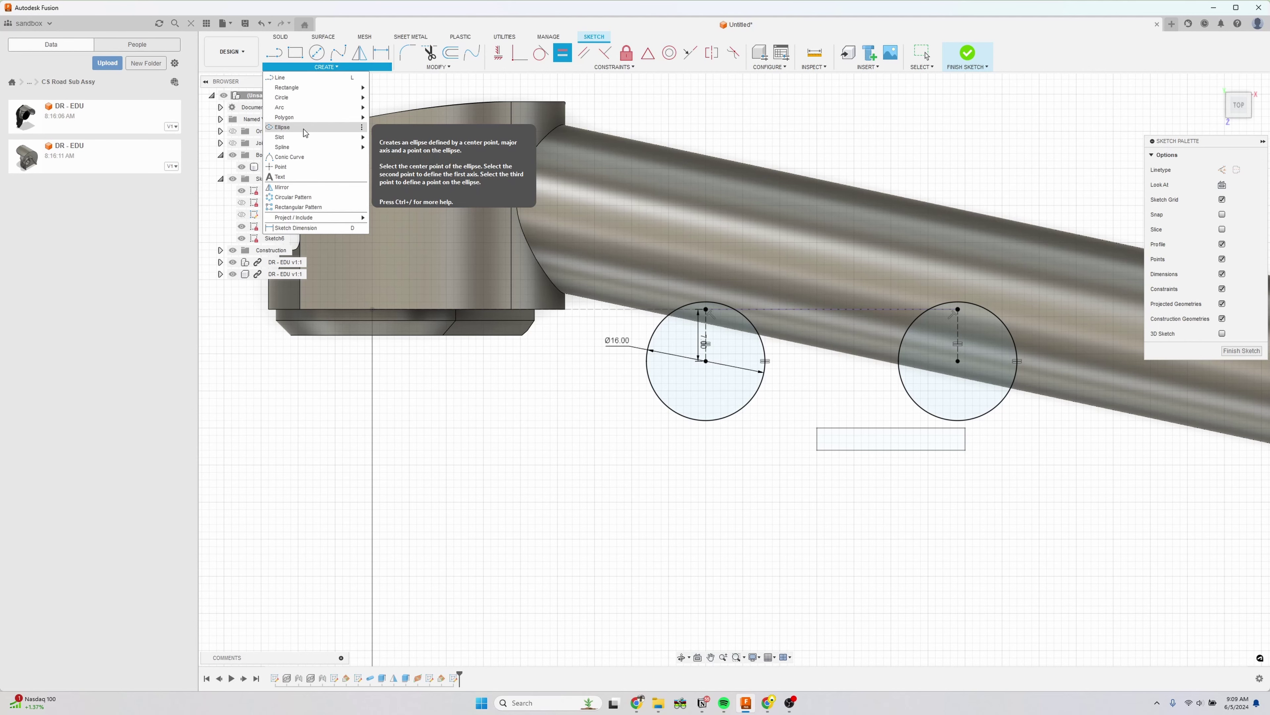
{"action": "mouse_move", "coordinate": [303, 138]}
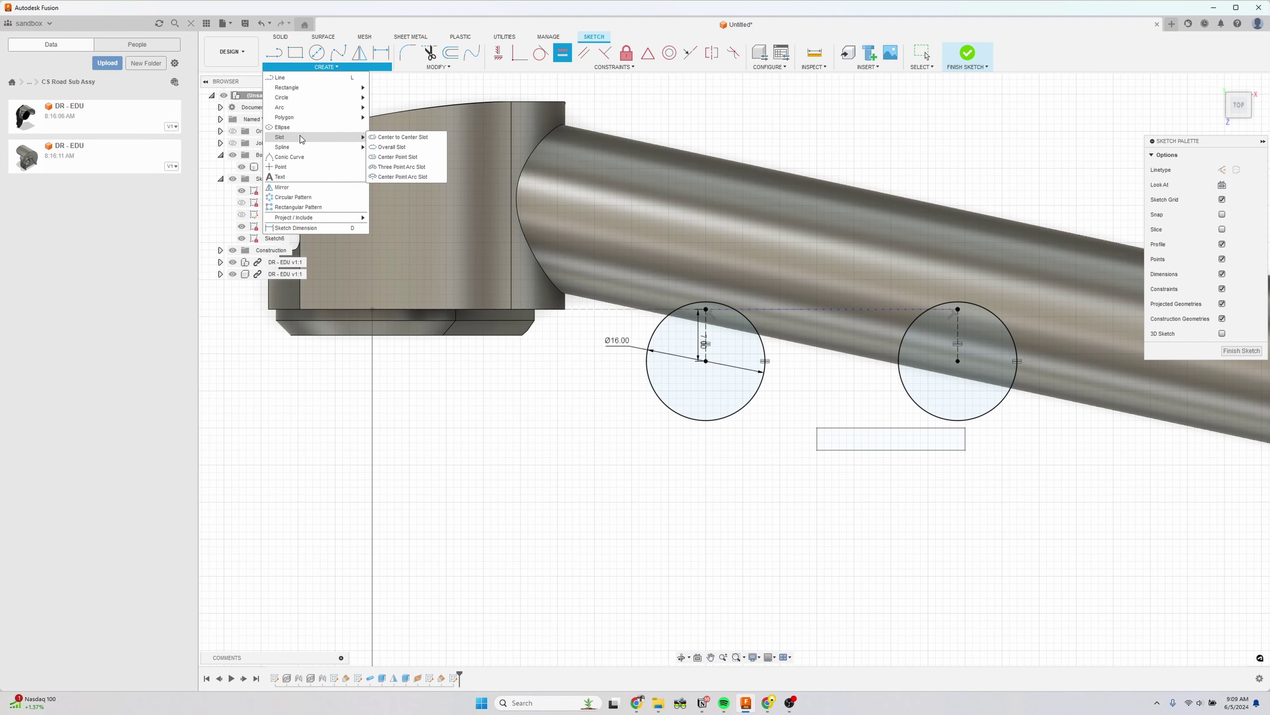
{"action": "left_click", "coordinate": [377, 159]}
{"action": "scroll", "coordinate": [784, 361], "scroll_direction": "up", "scroll_amount": 2}
{"action": "left_click", "coordinate": [705, 360]}
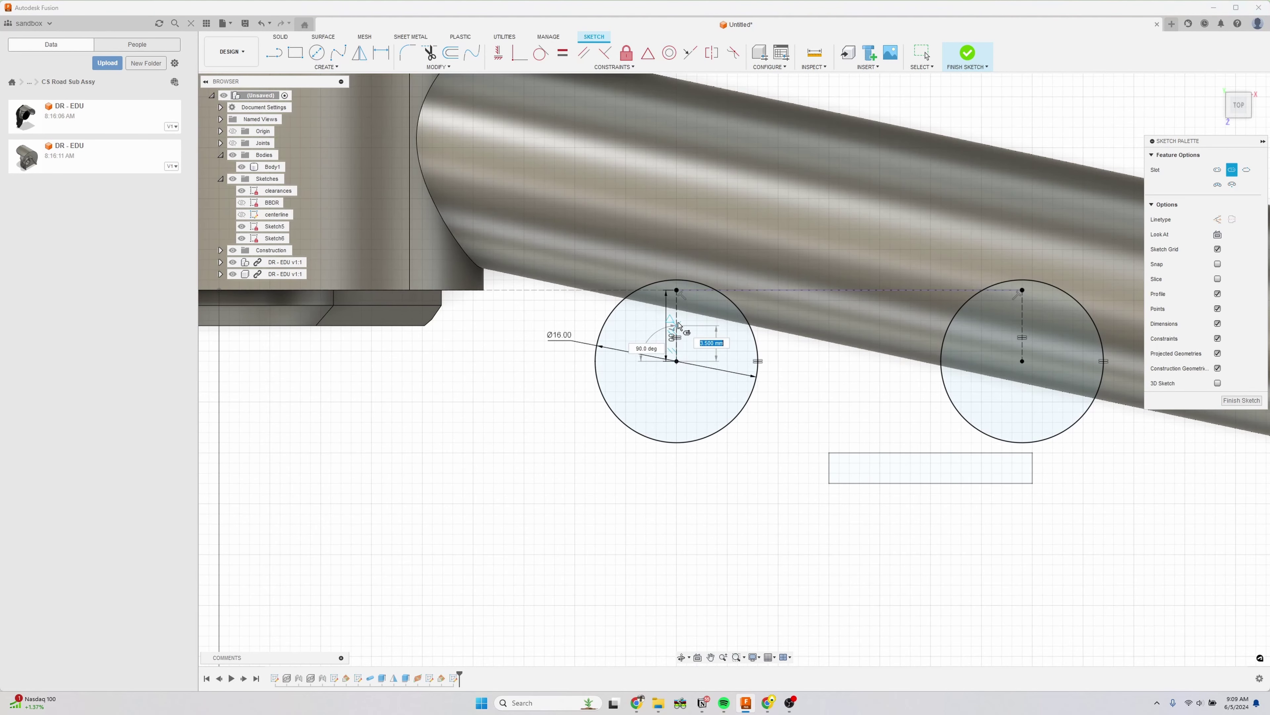
{"action": "left_click", "coordinate": [677, 316]}
{"action": "left_click", "coordinate": [700, 335]}
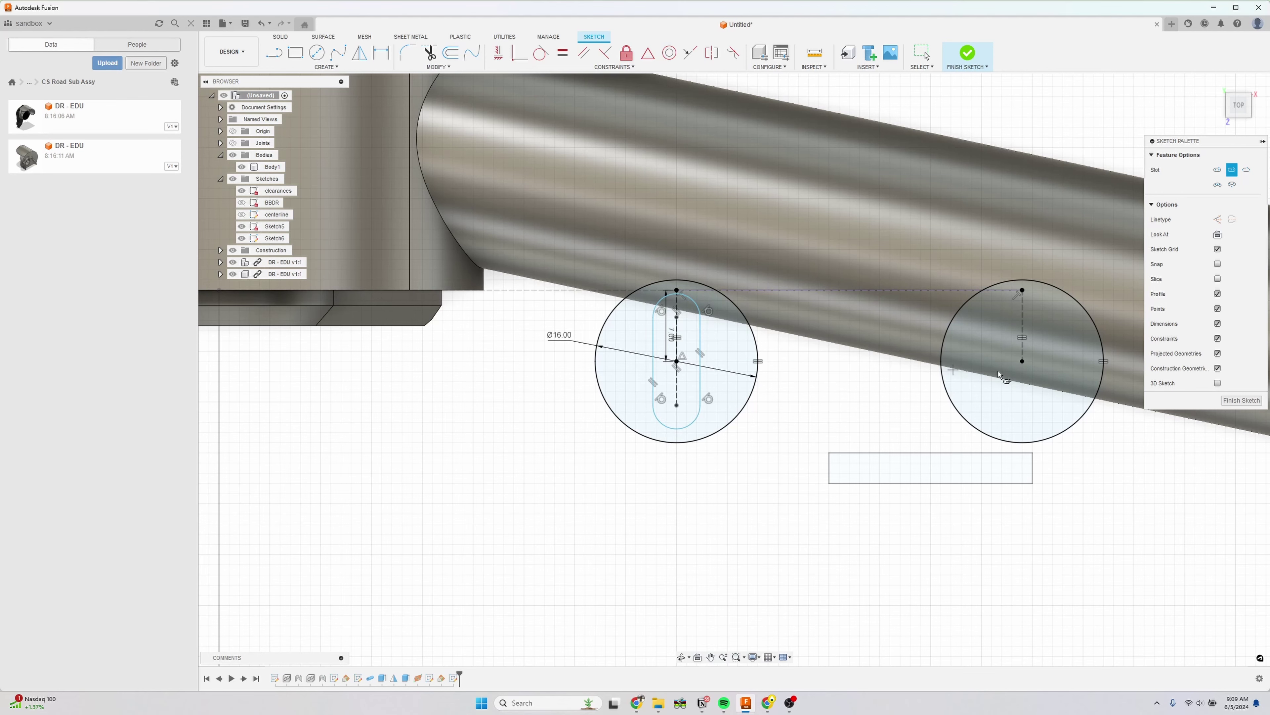
{"action": "left_click", "coordinate": [1022, 361]}
{"action": "left_click", "coordinate": [1022, 313]}
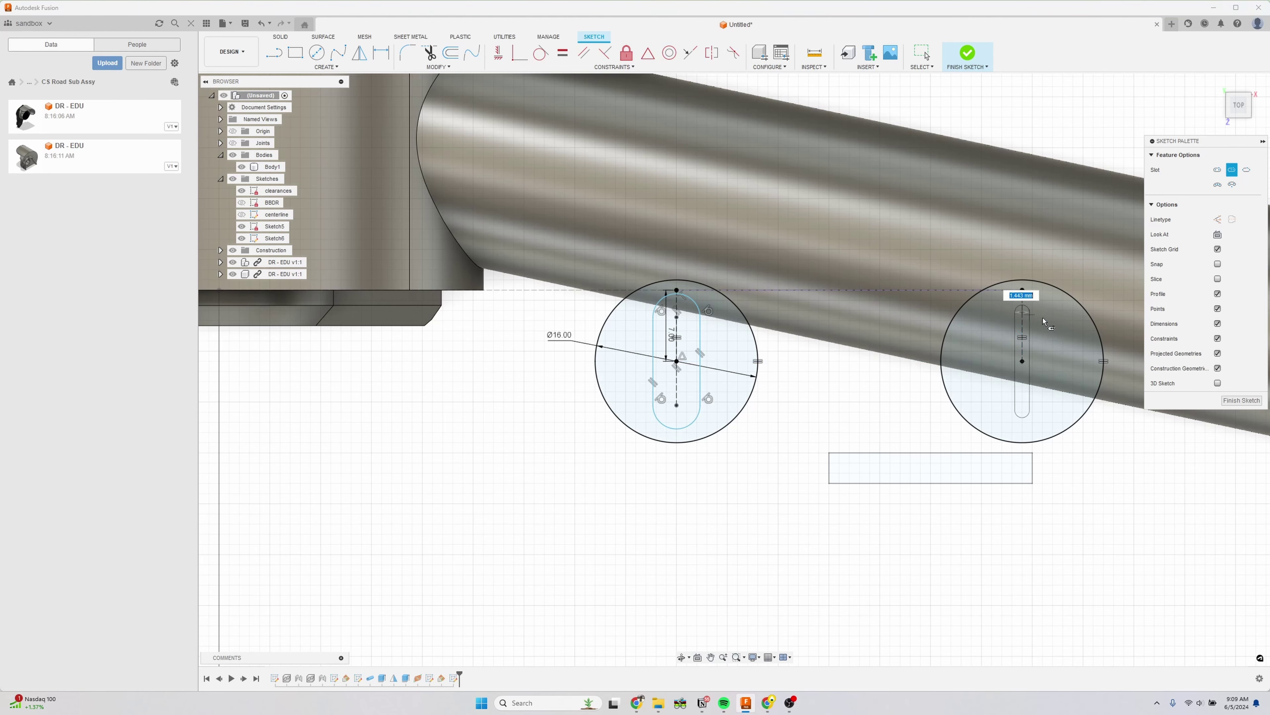
{"action": "left_click", "coordinate": [1047, 325]}
- Apply equal constraints between the two slots' centrelines and between their end arcs
{"action": "left_click", "coordinate": [562, 53]}
{"action": "scroll", "coordinate": [701, 358], "scroll_direction": "up", "scroll_amount": 2}
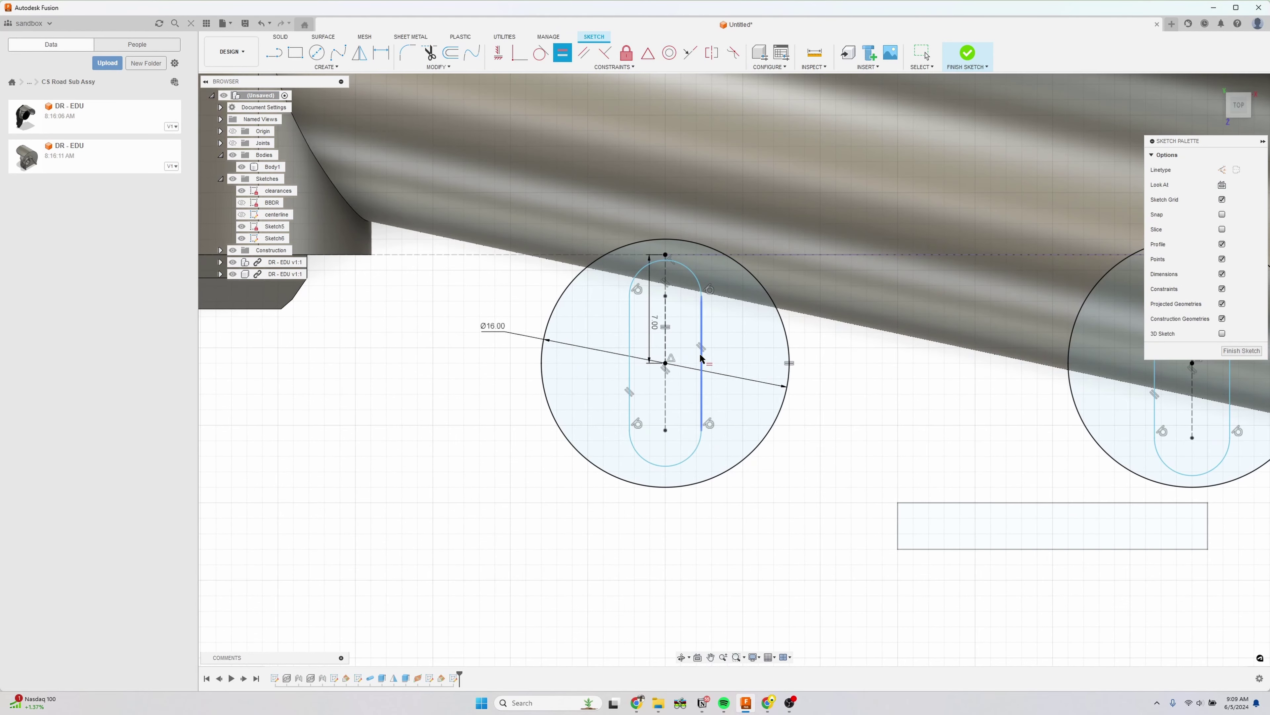
{"action": "left_click", "coordinate": [666, 397]}
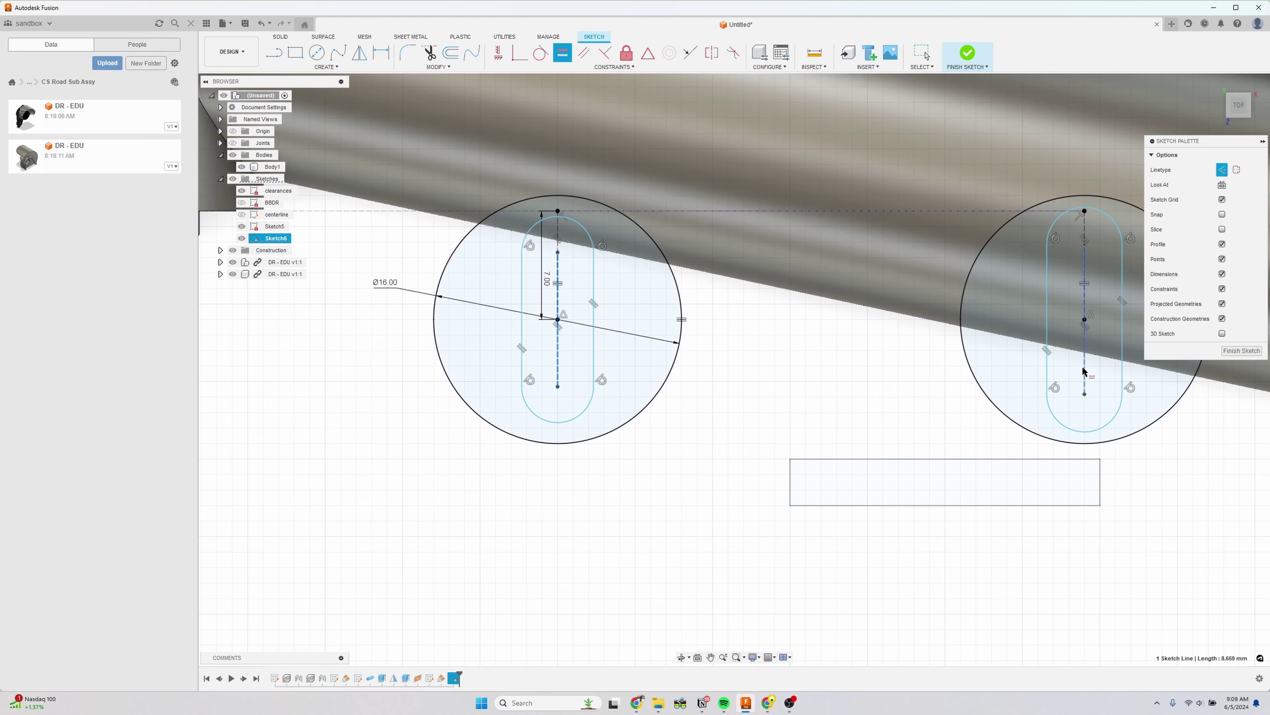
{"action": "left_click", "coordinate": [1083, 370]}
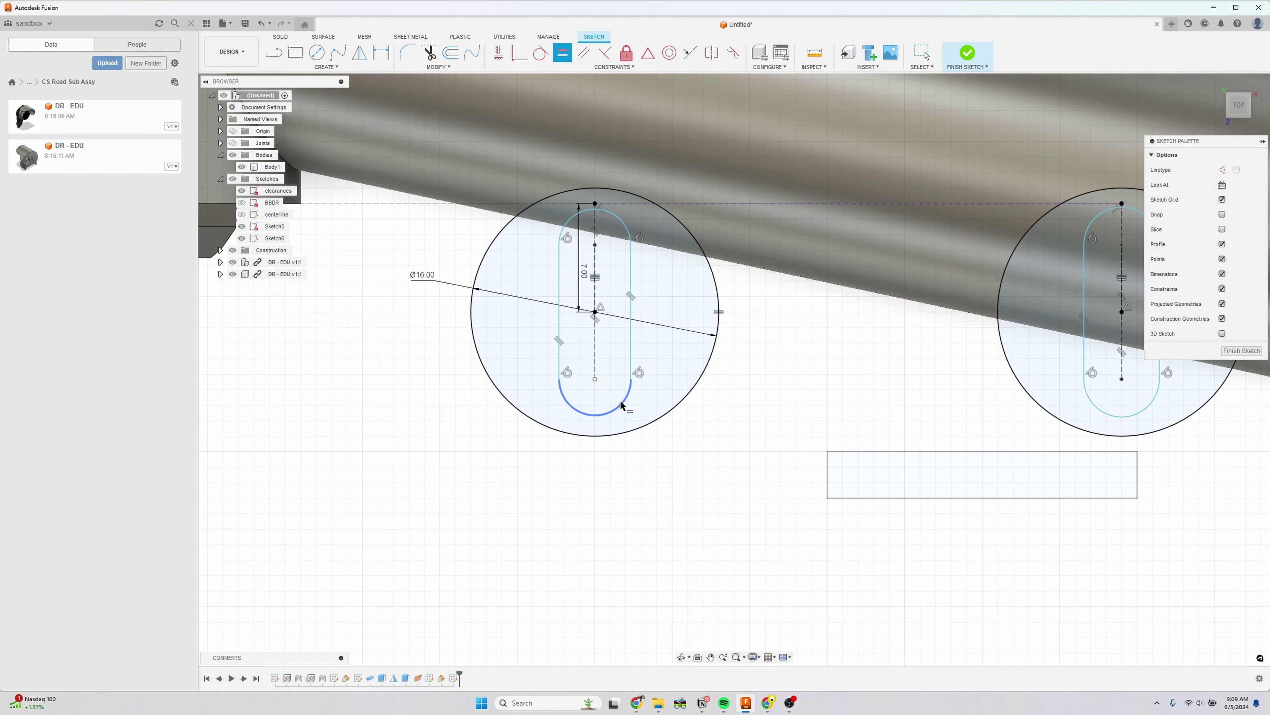
- Dimension the distance between the arc centres of the slot nearer the dropout as 3 mm
{"action": "scroll", "coordinate": [845, 386], "scroll_direction": "up", "scroll_amount": 4}
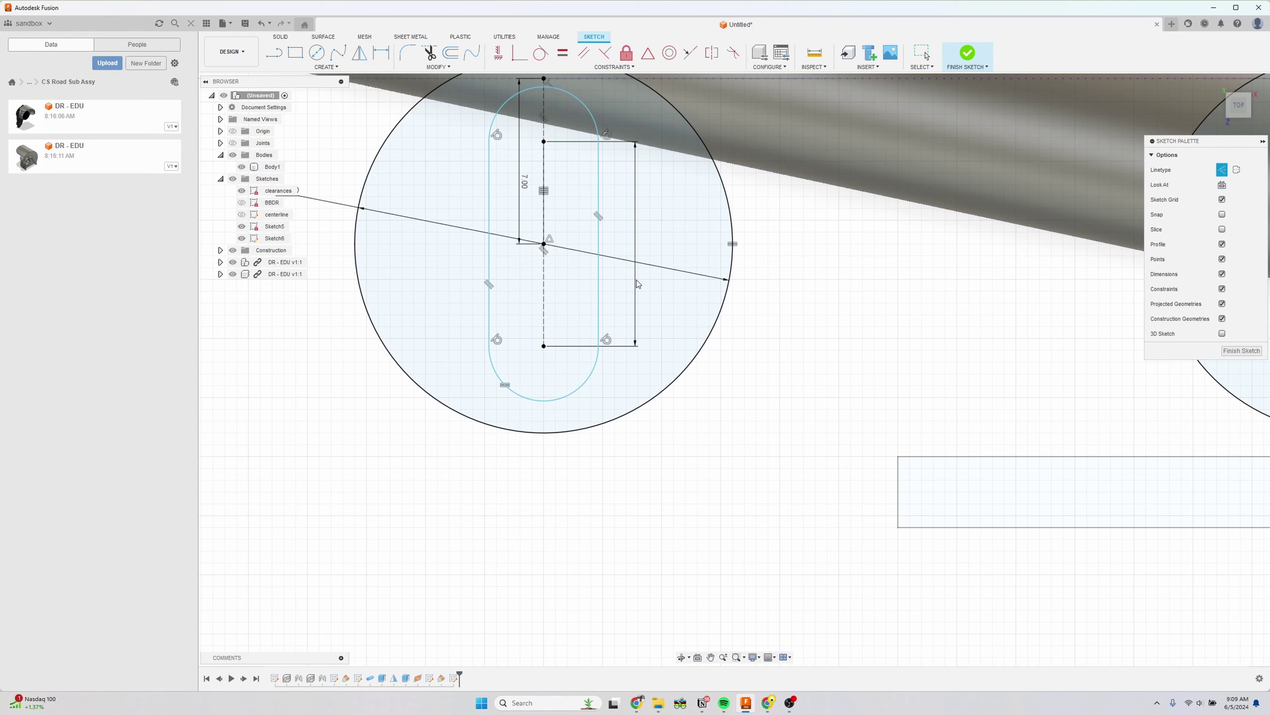
{"action": "key", "text": "Return"}
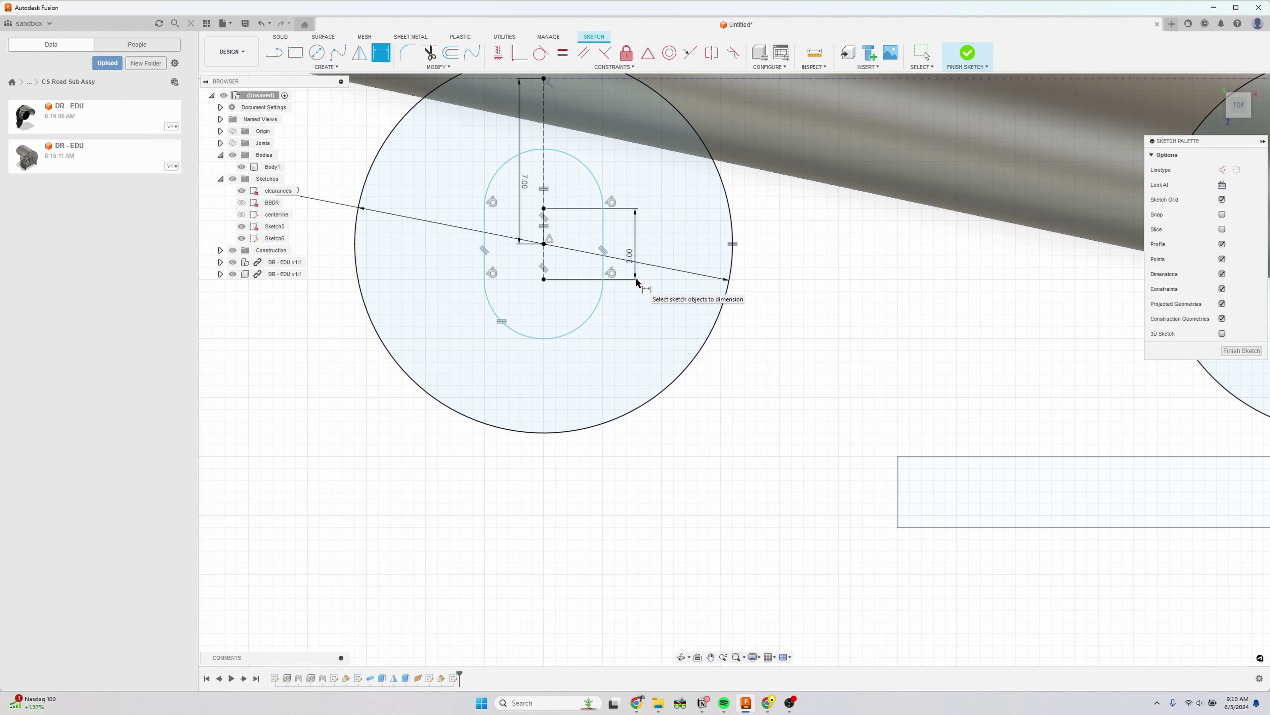
{"action": "scroll", "coordinate": [645, 285], "scroll_direction": "down", "scroll_amount": 3}
{"action": "scroll", "coordinate": [600, 284], "scroll_direction": "up", "scroll_amount": 3}
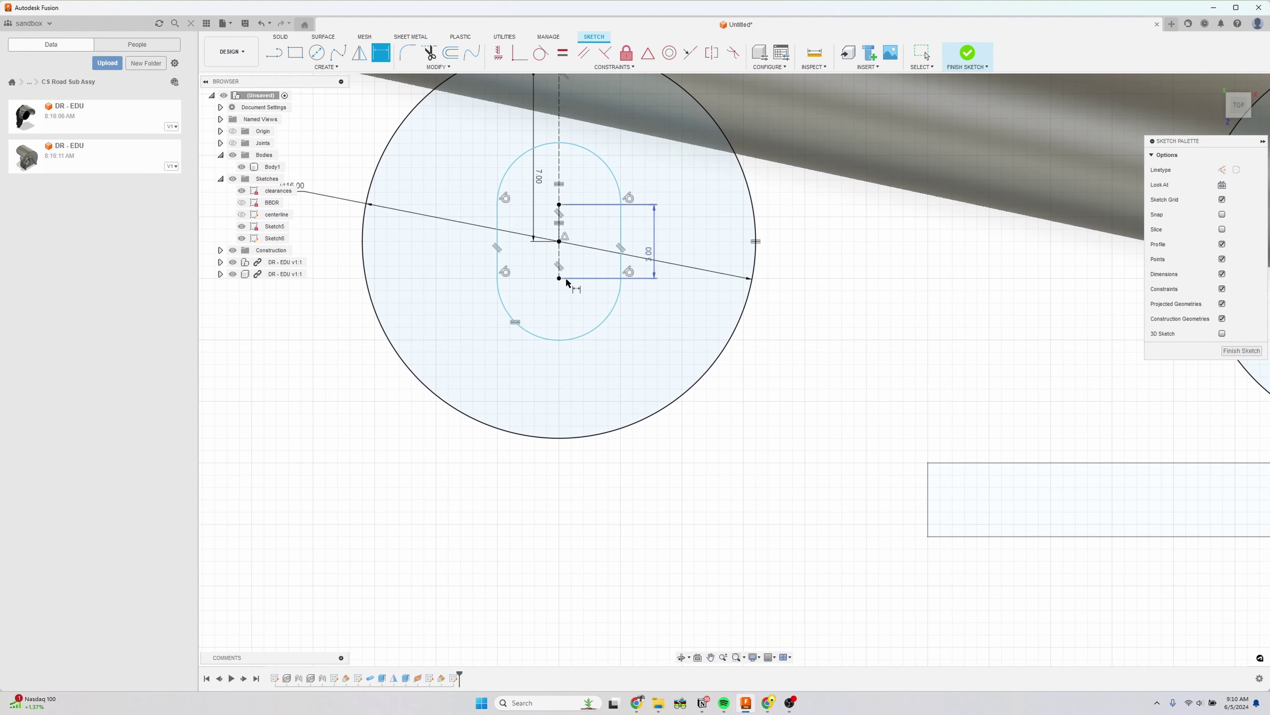
- Dimension the same slot's width as 5.2 mm and finish the sketch
{"action": "left_click", "coordinate": [499, 253]}
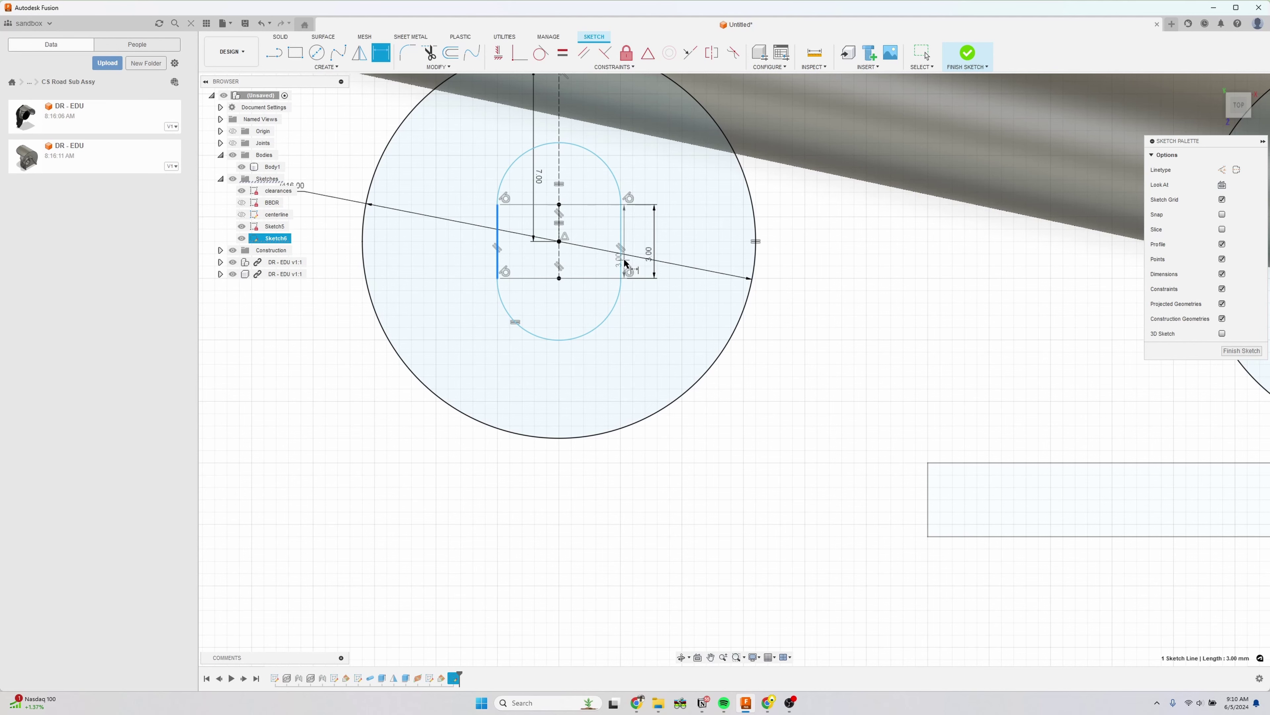
{"action": "left_click", "coordinate": [621, 266]}
{"action": "left_click", "coordinate": [573, 360]}
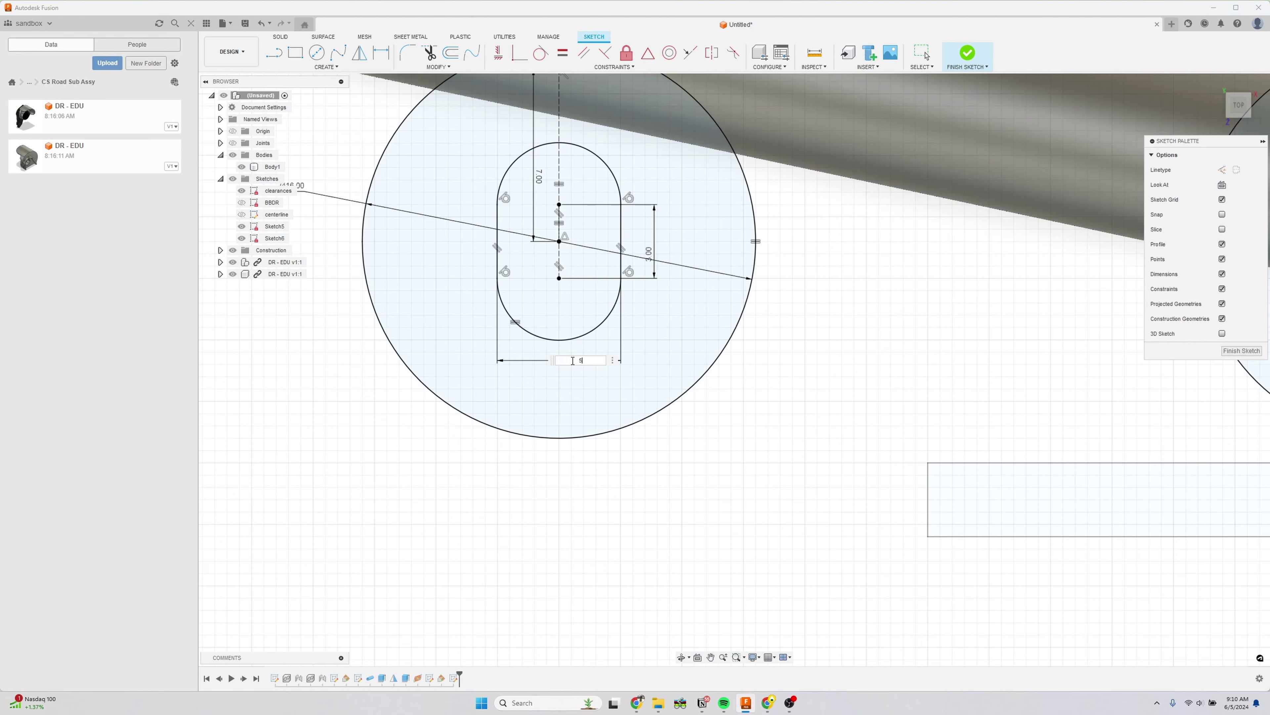
{"action": "key", "text": "Return"}
{"action": "scroll", "coordinate": [575, 362], "scroll_direction": "down", "scroll_amount": 4}
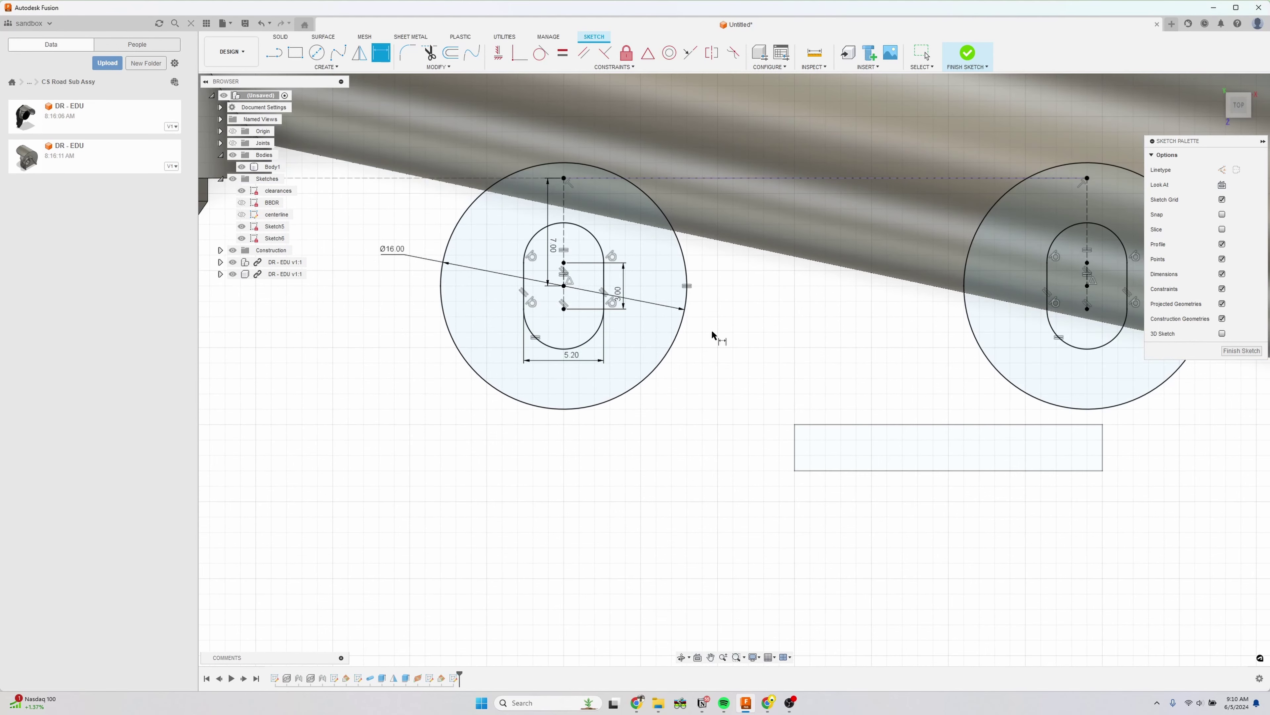
{"action": "scroll", "coordinate": [799, 352], "scroll_direction": "down", "scroll_amount": 5}
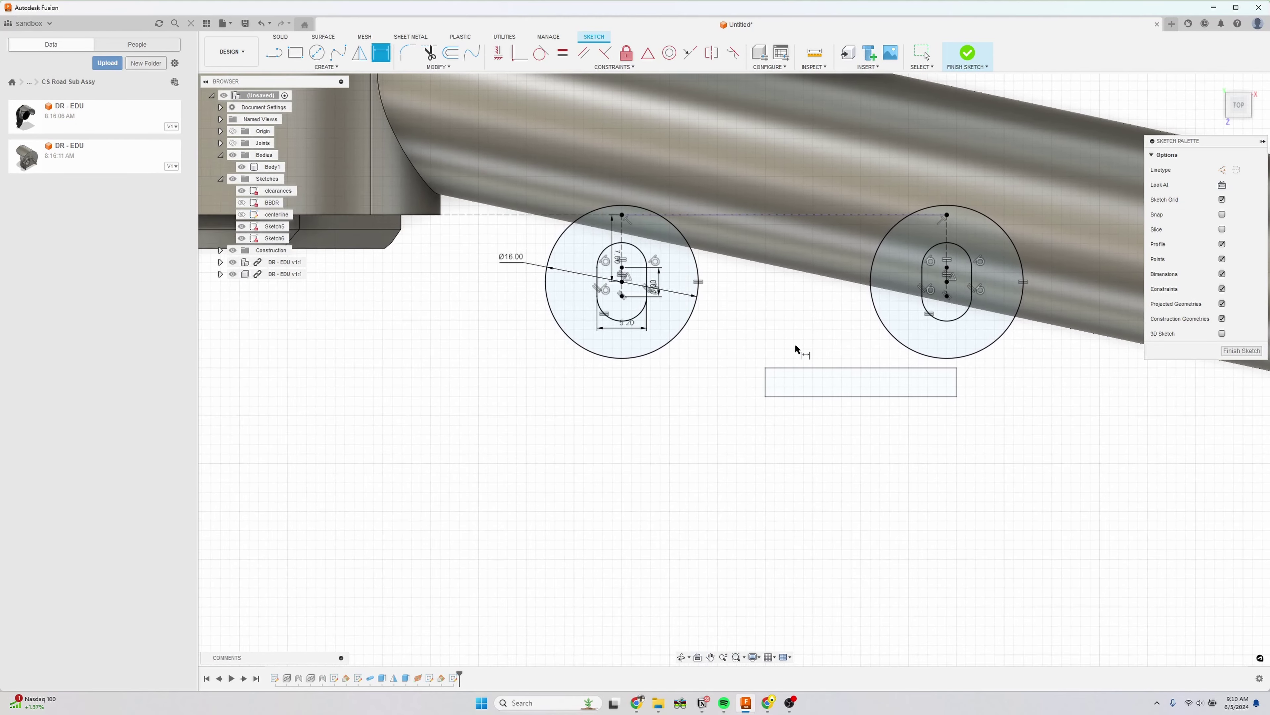
{"action": "left_click", "coordinate": [1242, 351]}
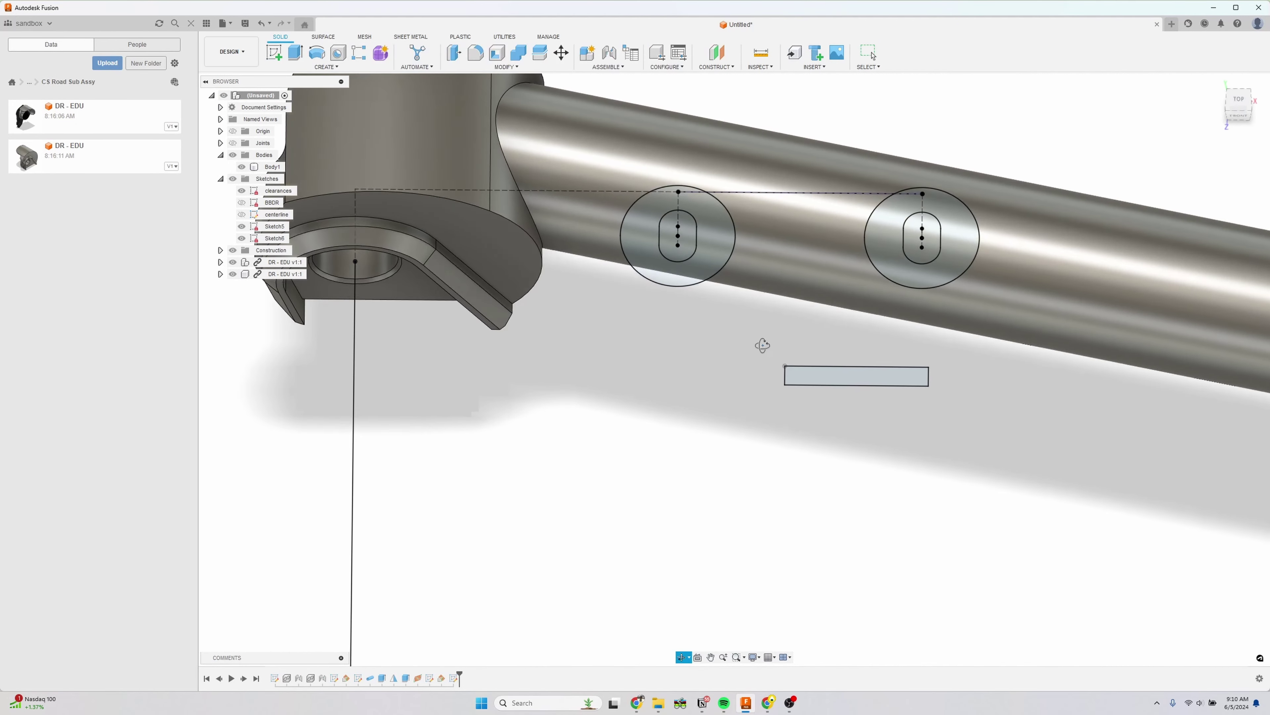
- Extrude both boss circles, including their inner slots, as a cut down through the brake-side chainstay
{"action": "key", "text": "e"}
{"action": "left_click", "coordinate": [727, 237]}
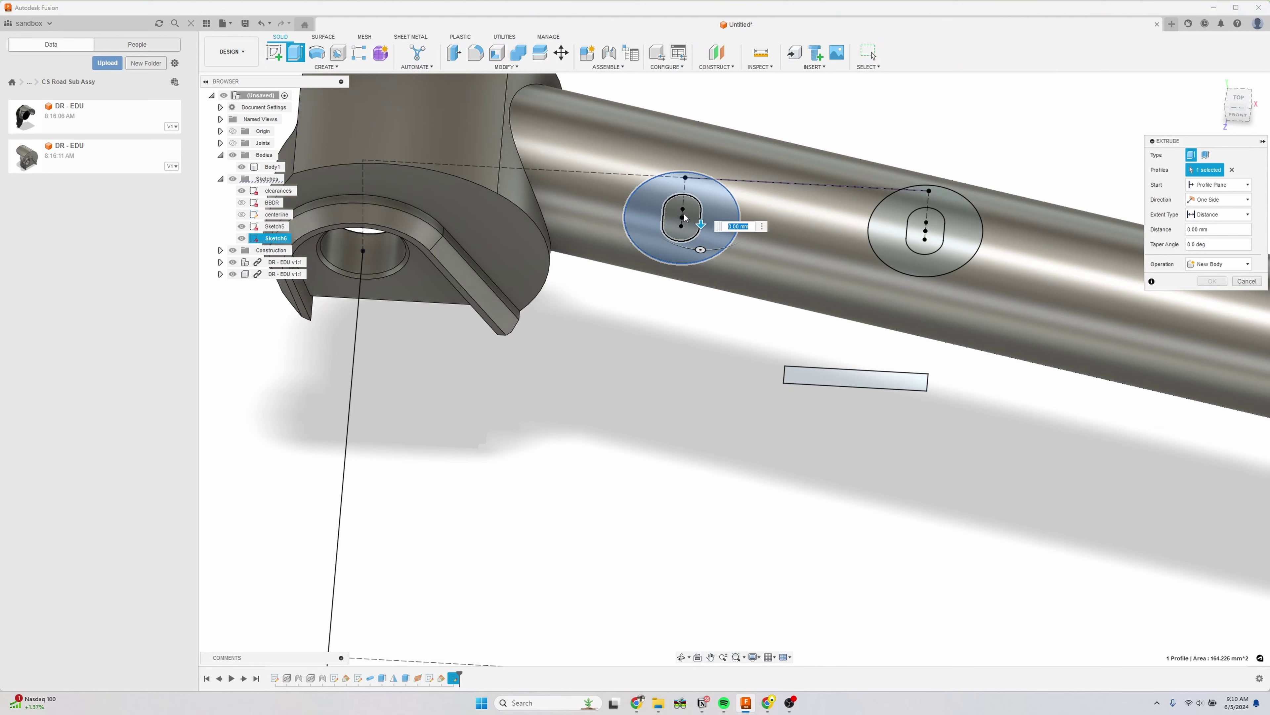
{"action": "left_click", "coordinate": [700, 221]}
{"action": "left_click", "coordinate": [895, 255]}
{"action": "left_click", "coordinate": [927, 247]}
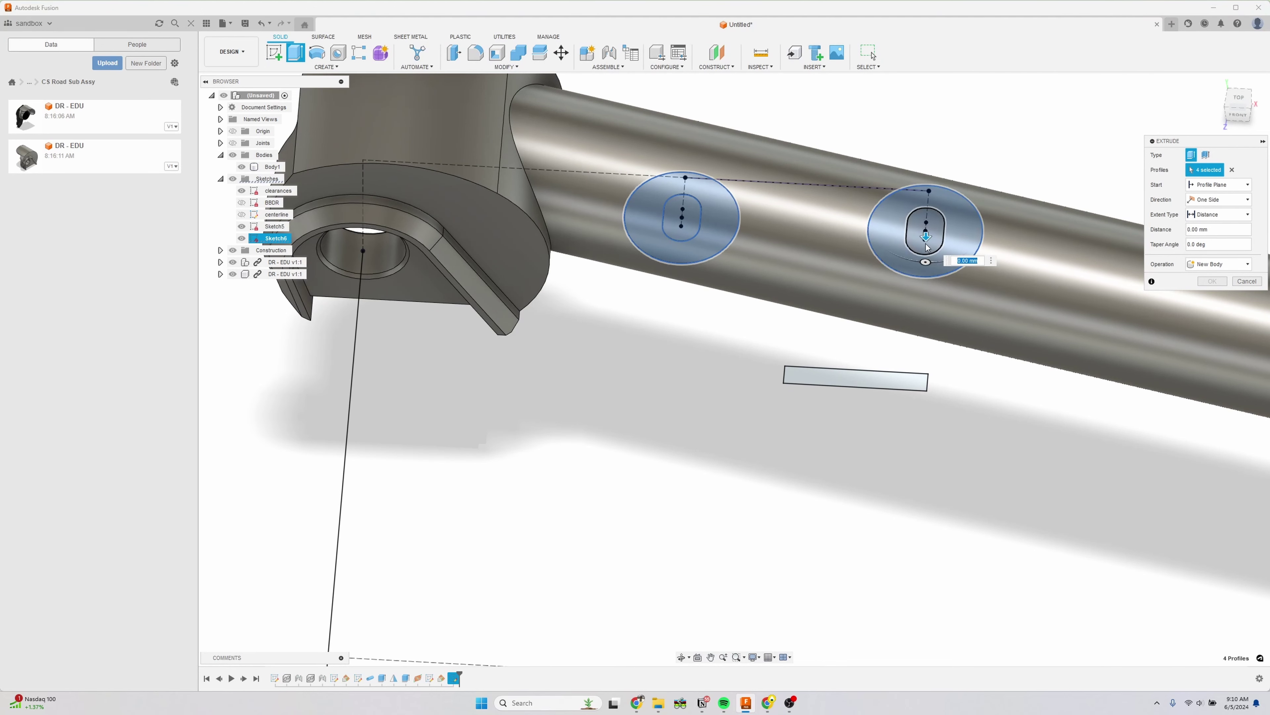
{"action": "left_click_drag", "start_coordinate": [926, 247], "coordinate": [925, 571]}
{"action": "left_click", "coordinate": [1204, 297]}
- Show the boss sketch again and extrude the two circle profiles without their slots 35 mm downward, joined to the chainstay body
{"action": "left_click", "coordinate": [242, 238]}
{"action": "left_click", "coordinate": [675, 227]}
{"action": "left_click", "coordinate": [1008, 241]}
{"action": "left_click_drag", "start_coordinate": [989, 238], "coordinate": [989, 400]}
{"action": "middle_click_drag", "start_coordinate": [1090, 494], "coordinate": [1063, 452], "text": "shift"}
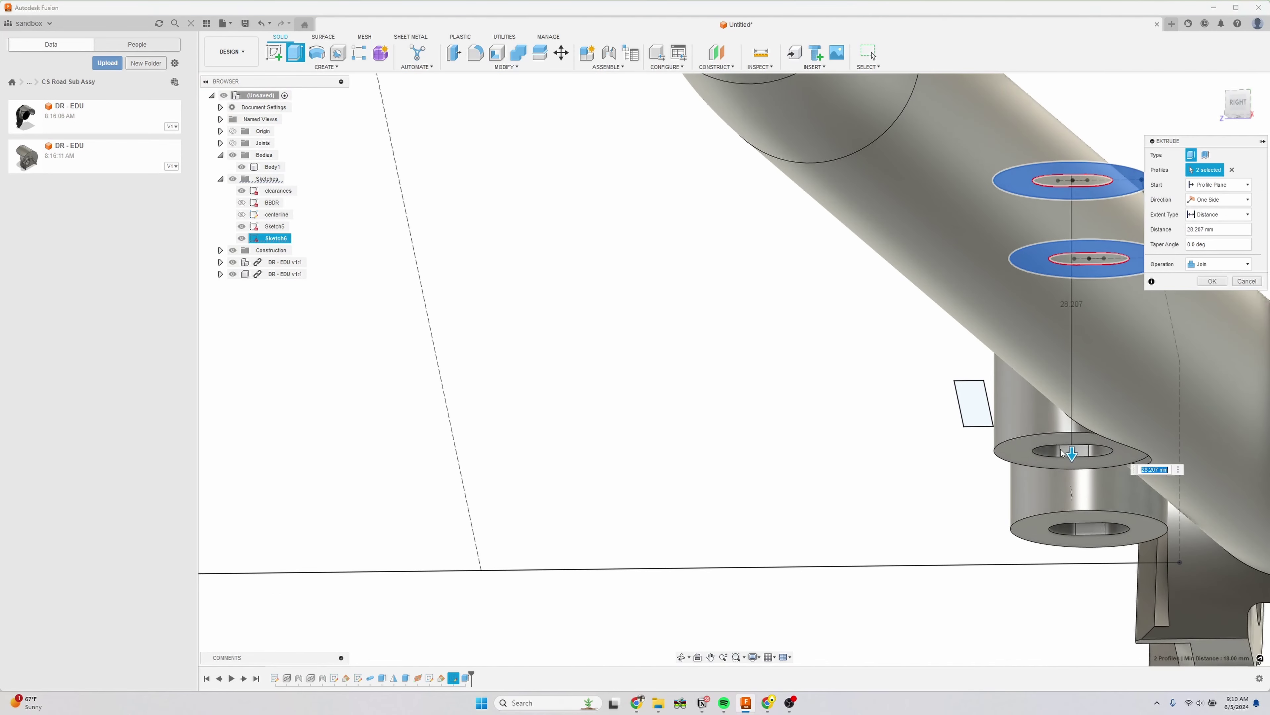
{"action": "left_click_drag", "start_coordinate": [1072, 452], "coordinate": [1075, 519]}
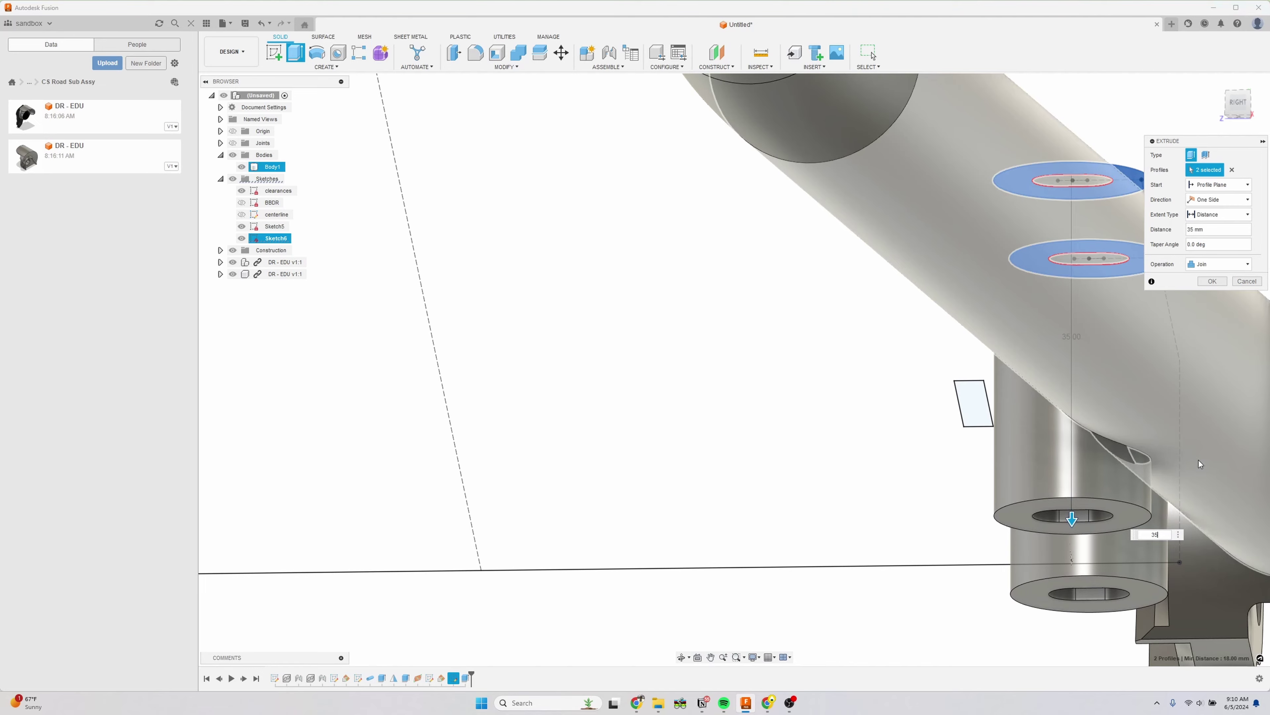
{"action": "key", "text": "Return"}
- Rename the brake mount position sketch "FM location" and the boss sketch "FM Bosses"
{"action": "scroll", "coordinate": [1199, 460], "scroll_direction": "down", "scroll_amount": 3}
{"action": "middle_click_drag", "start_coordinate": [1193, 454], "coordinate": [615, 345], "text": "shift"}
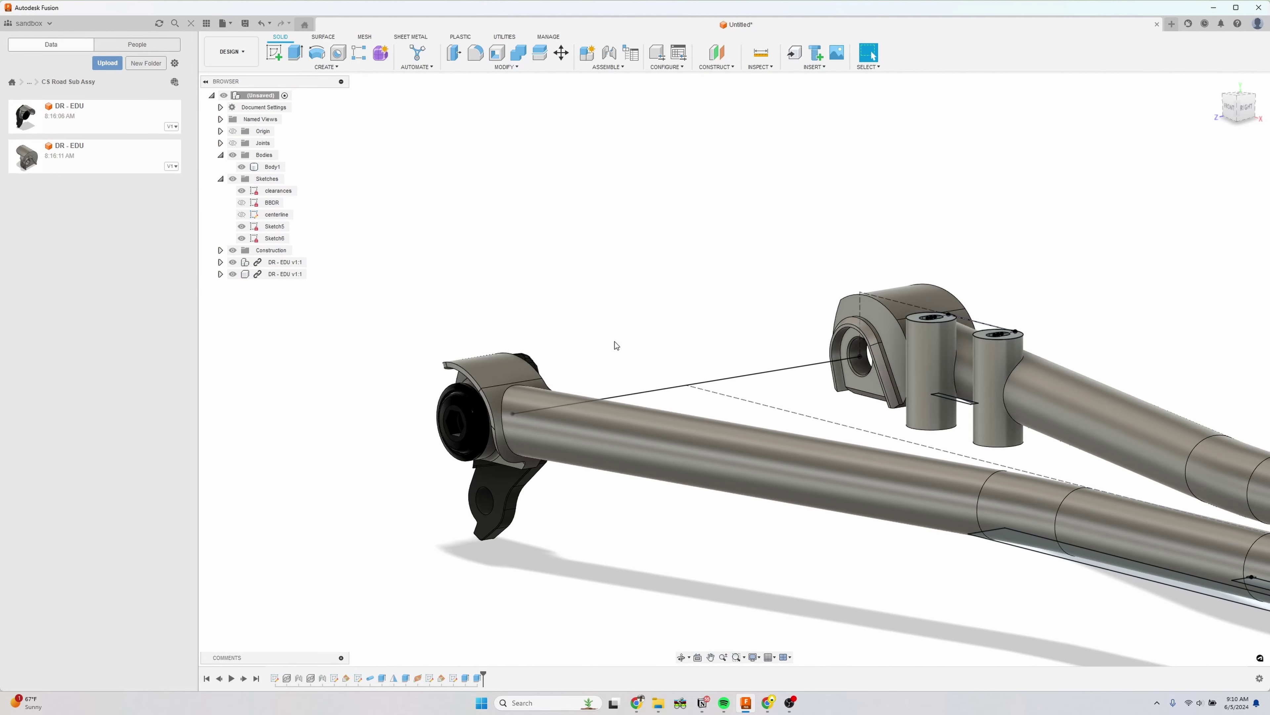
{"action": "right_click", "coordinate": [270, 227]}
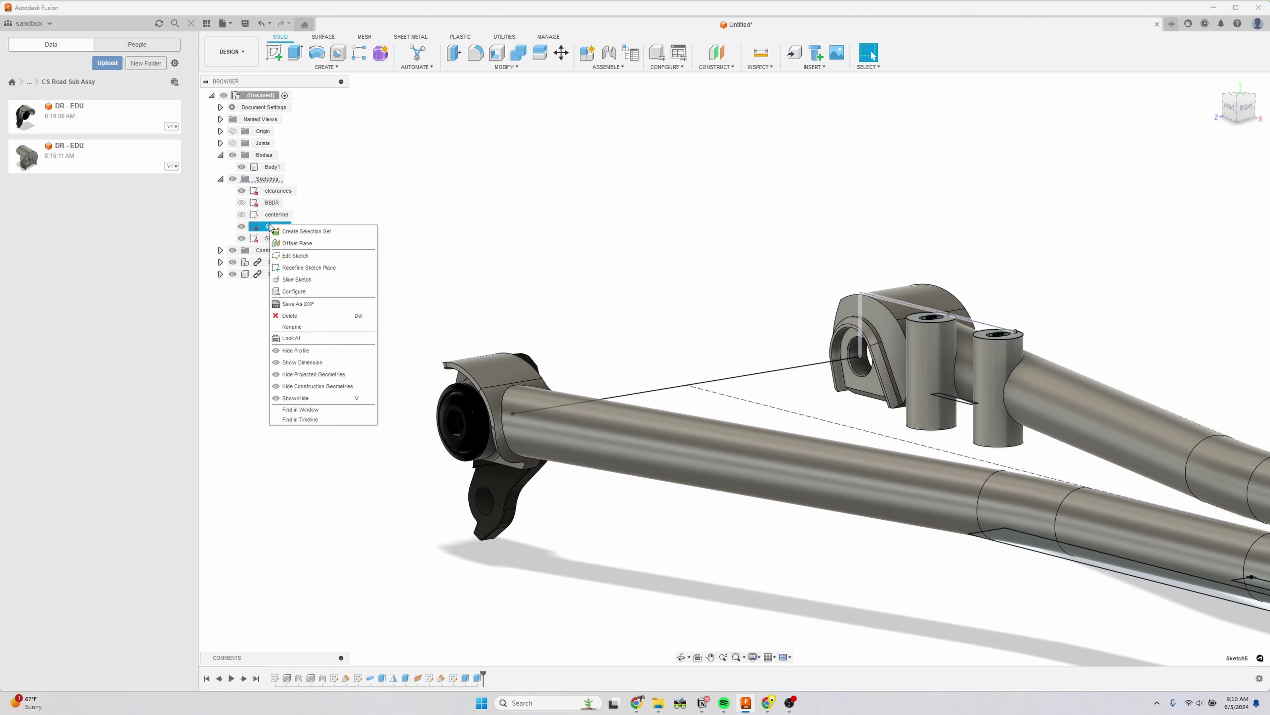
{"action": "left_click", "coordinate": [265, 232]}
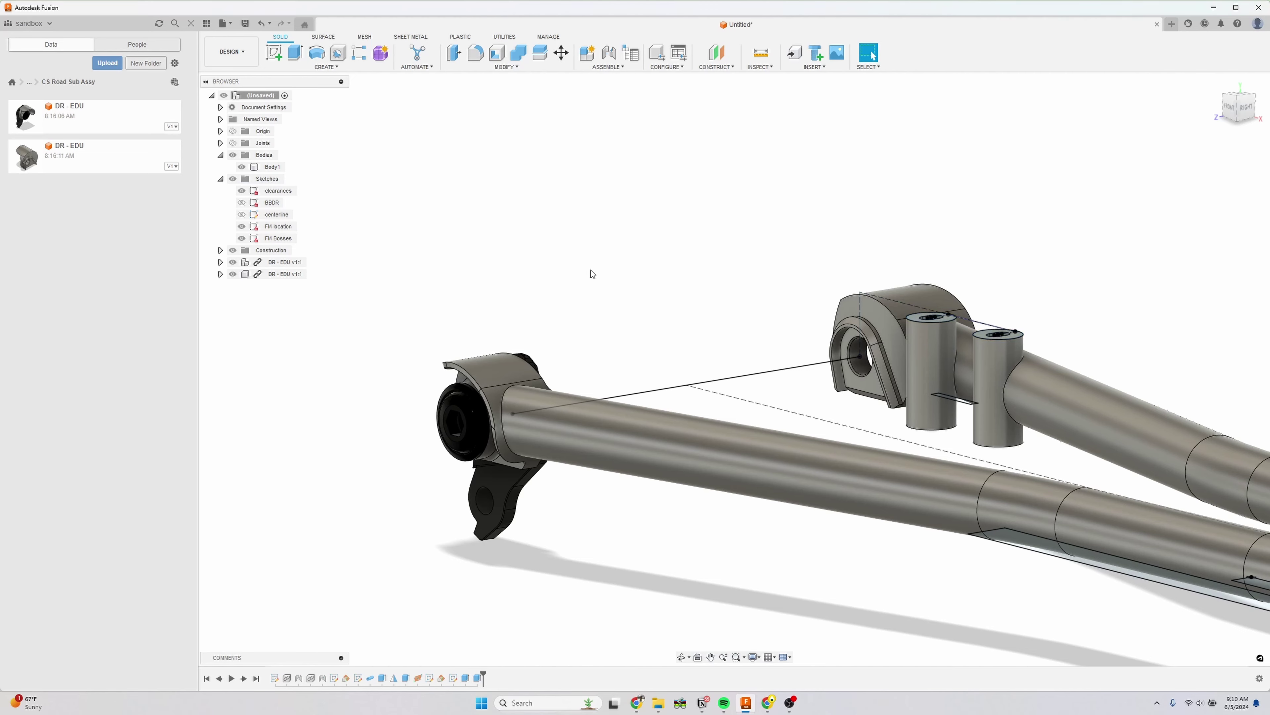
- Hide the FM Bosses, FM location and clearances sketches
{"action": "scroll", "coordinate": [592, 273], "scroll_direction": "down", "scroll_amount": 3}
{"action": "left_click", "coordinate": [242, 238]}
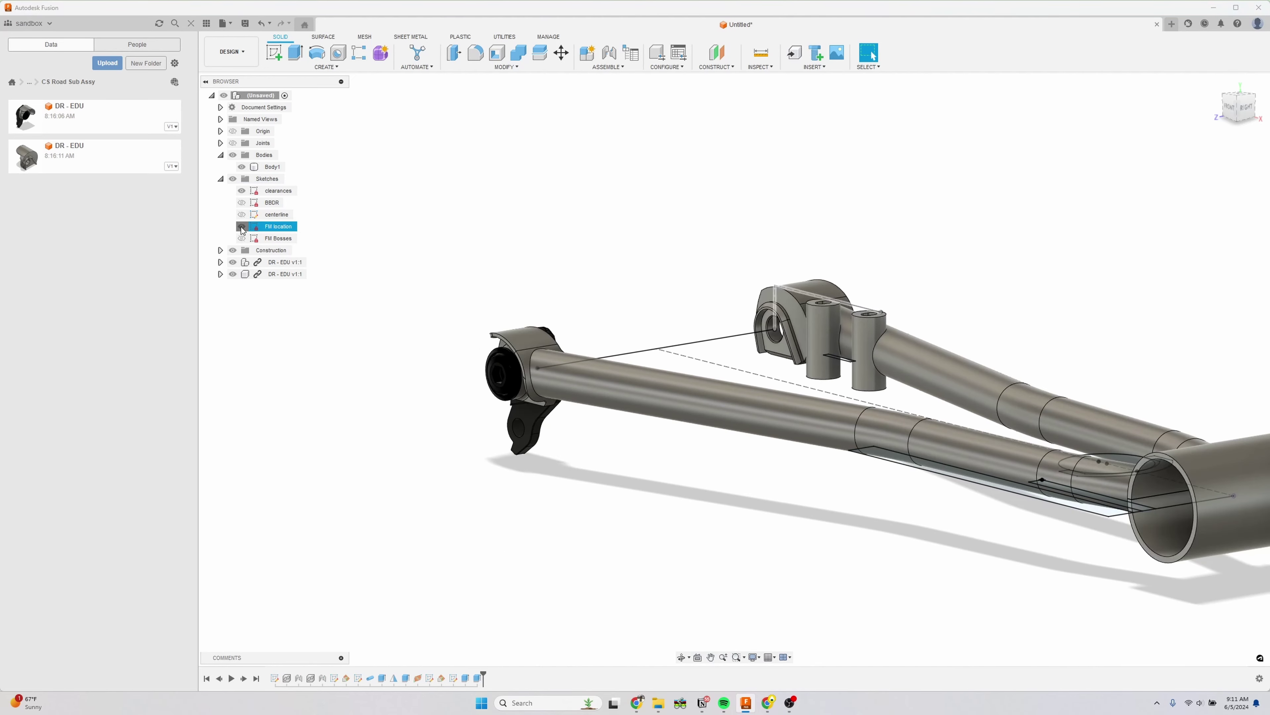
{"action": "left_click", "coordinate": [242, 190]}
- Show the clearances sketch, examine the chainstays against the tire and chainring outlines from above and at an angle, and hide the sketch again
{"action": "mouse_move", "coordinate": [358, 232]}
{"action": "middle_mouse_down", "text": "shift"}
{"action": "mouse_move", "coordinate": [613, 267]}
{"action": "mouse_move", "coordinate": [751, 365]}
{"action": "mouse_move", "coordinate": [731, 386]}
{"action": "mouse_move", "coordinate": [713, 369]}
{"action": "middle_mouse_up", "text": "shift"}
{"action": "left_click", "coordinate": [1235, 111]}
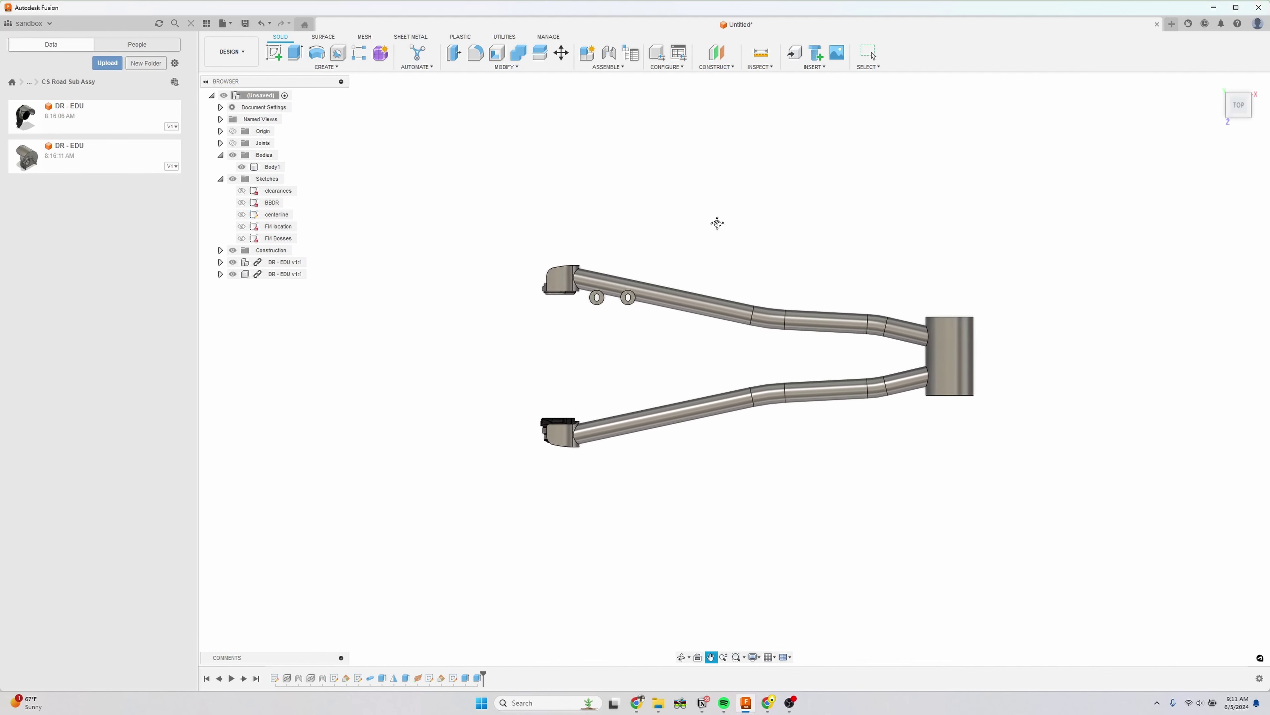
{"action": "left_click", "coordinate": [243, 191]}
{"action": "scroll", "coordinate": [709, 336], "scroll_direction": "up", "scroll_amount": 4}
{"action": "mouse_move", "coordinate": [709, 336]}
{"action": "middle_mouse_down"}
{"action": "mouse_move", "coordinate": [701, 311]}
{"action": "mouse_move", "coordinate": [631, 305]}
{"action": "middle_mouse_up"}
{"action": "left_click", "coordinate": [582, 190]}
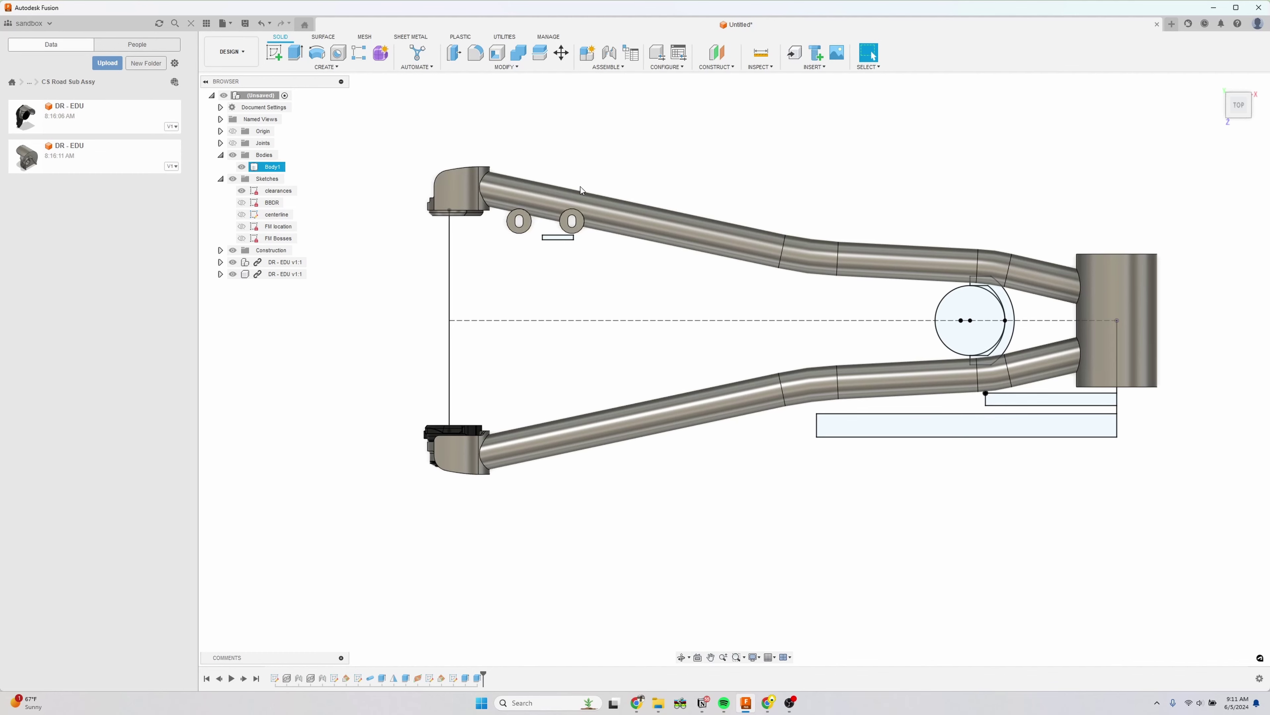
{"action": "middle_click_drag", "start_coordinate": [522, 257], "coordinate": [499, 230]}
{"action": "scroll", "coordinate": [962, 304], "scroll_direction": "up", "scroll_amount": 3}
{"action": "scroll", "coordinate": [655, 284], "scroll_direction": "down", "scroll_amount": 2}
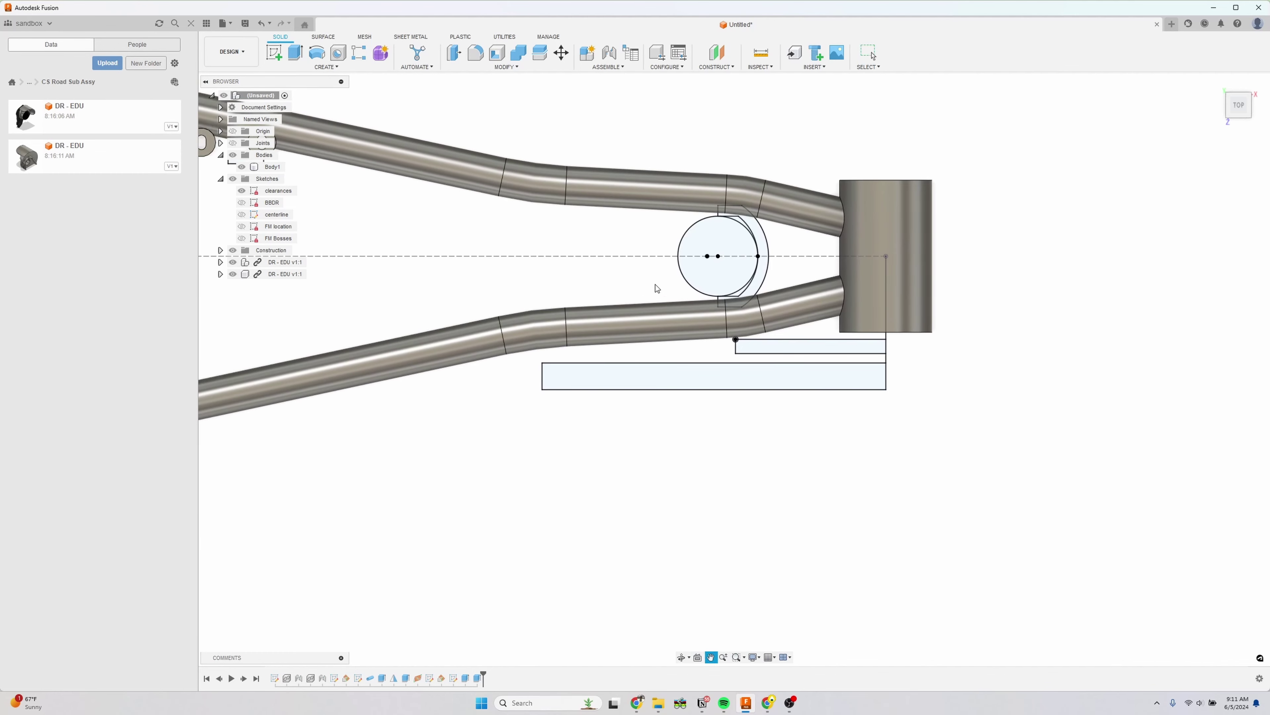
{"action": "mouse_move", "coordinate": [606, 349]}
{"action": "middle_mouse_down"}
{"action": "mouse_move", "coordinate": [653, 315]}
{"action": "mouse_move", "coordinate": [639, 344]}
{"action": "mouse_move", "coordinate": [893, 326]}
{"action": "mouse_move", "coordinate": [706, 332]}
{"action": "mouse_move", "coordinate": [667, 361]}
{"action": "mouse_move", "coordinate": [648, 404]}
{"action": "mouse_move", "coordinate": [604, 422]}
{"action": "mouse_move", "coordinate": [428, 386]}
{"action": "middle_mouse_up"}
{"action": "scroll", "coordinate": [603, 322], "scroll_direction": "up", "scroll_amount": 8}
{"action": "scroll", "coordinate": [648, 405], "scroll_direction": "down", "scroll_amount": 2}
{"action": "scroll", "coordinate": [671, 384], "scroll_direction": "up", "scroll_amount": 2}
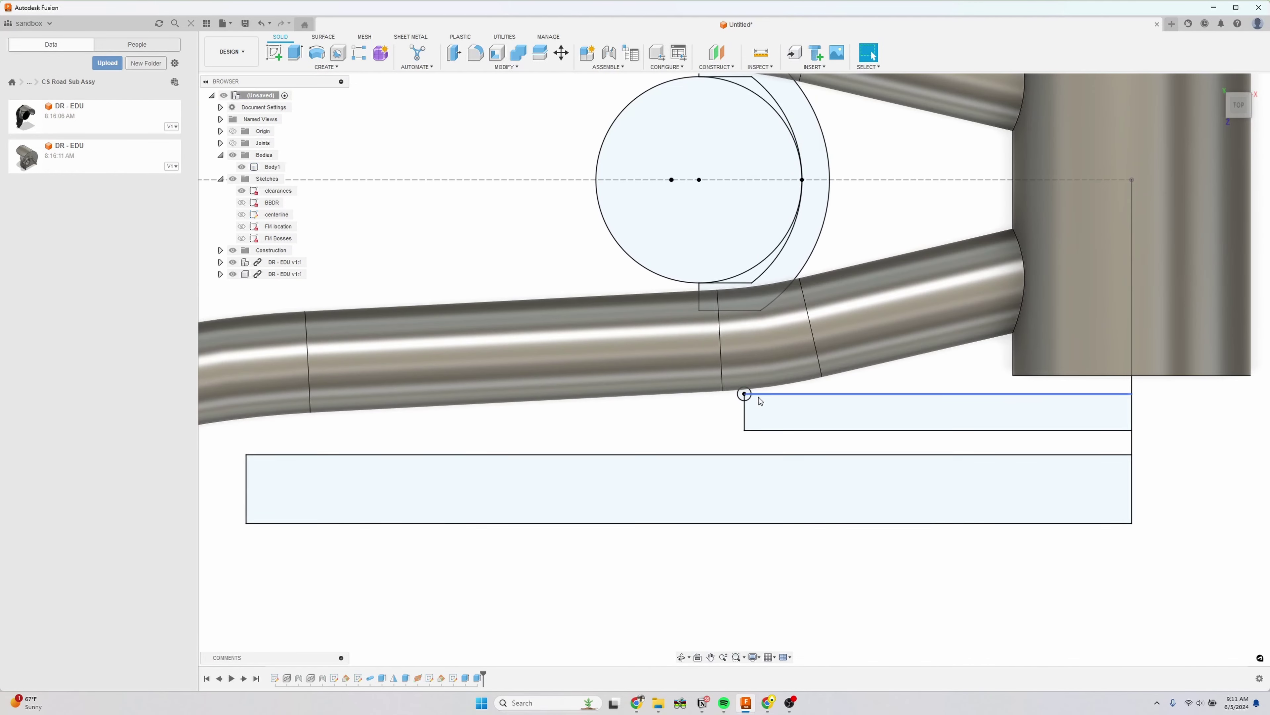
{"action": "middle_click_drag", "start_coordinate": [756, 374], "coordinate": [750, 446]}
{"action": "scroll", "coordinate": [745, 440], "scroll_direction": "down", "scroll_amount": 2}
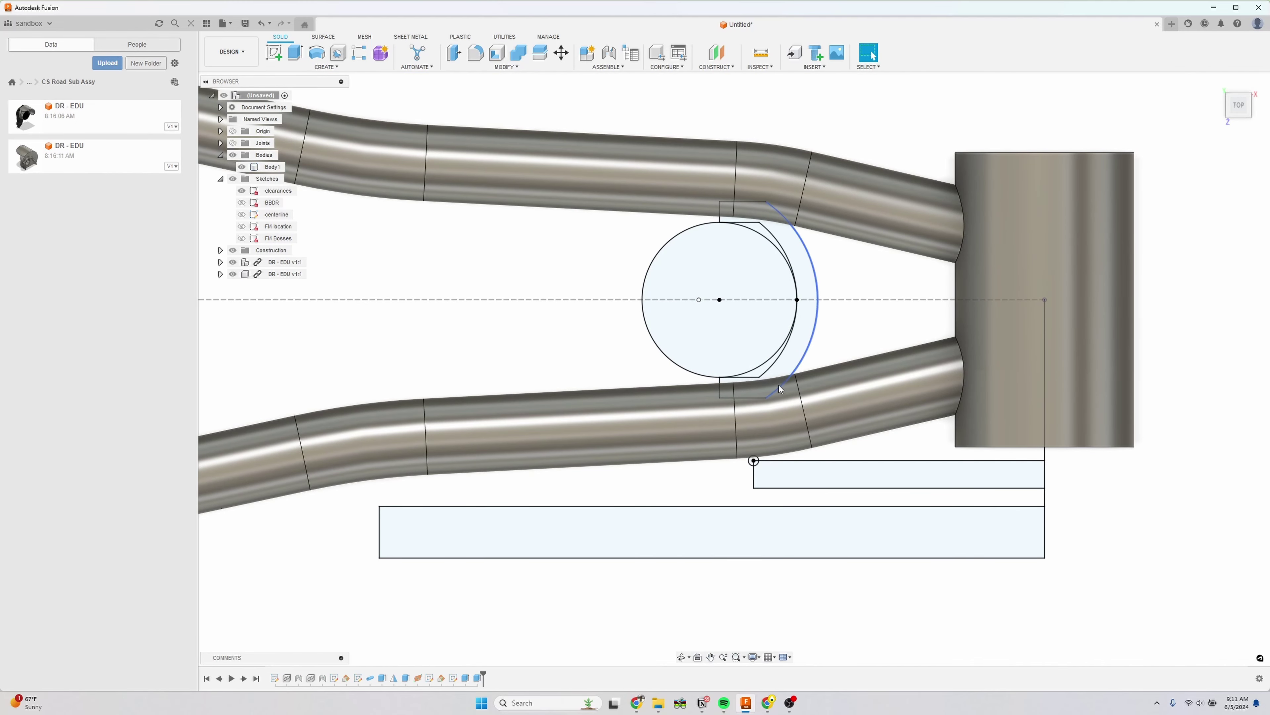
{"action": "scroll", "coordinate": [762, 386], "scroll_direction": "up", "scroll_amount": 2}
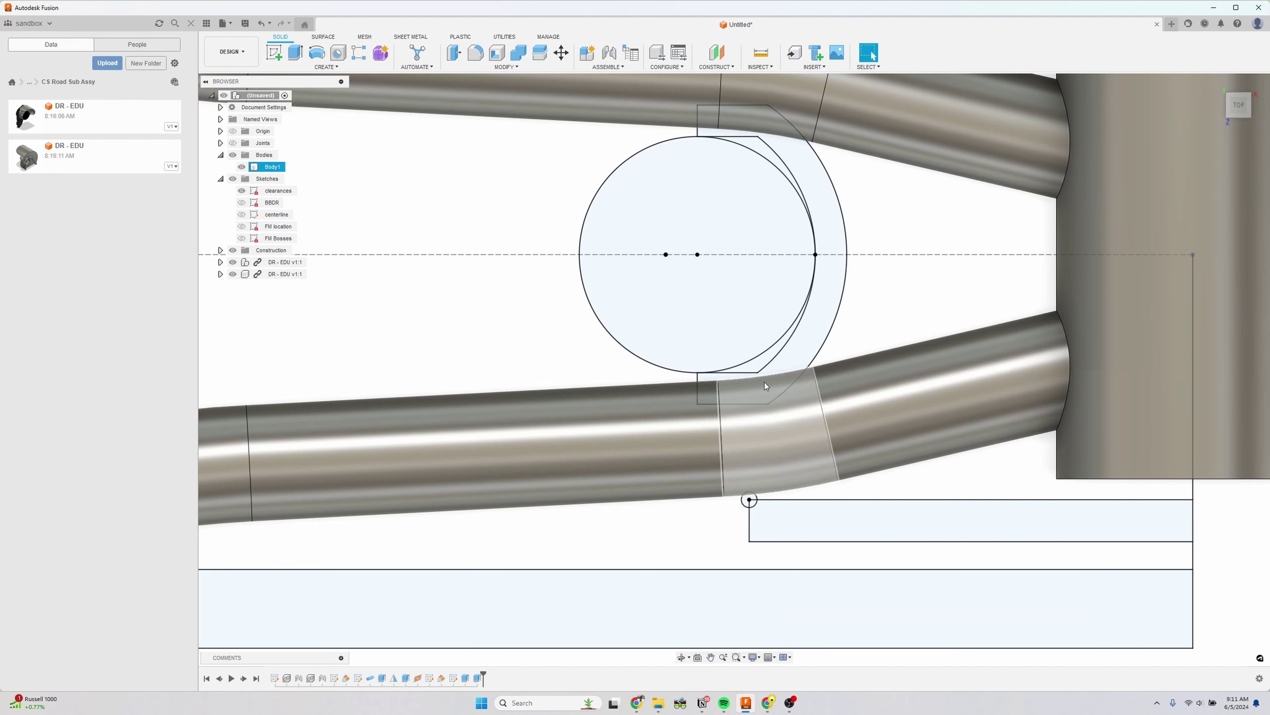
{"action": "left_click", "coordinate": [762, 393]}
{"action": "scroll", "coordinate": [765, 396], "scroll_direction": "down", "scroll_amount": 6}
{"action": "middle_click_drag", "start_coordinate": [782, 366], "coordinate": [827, 437]}
{"action": "scroll", "coordinate": [1056, 325], "scroll_direction": "up", "scroll_amount": 2}
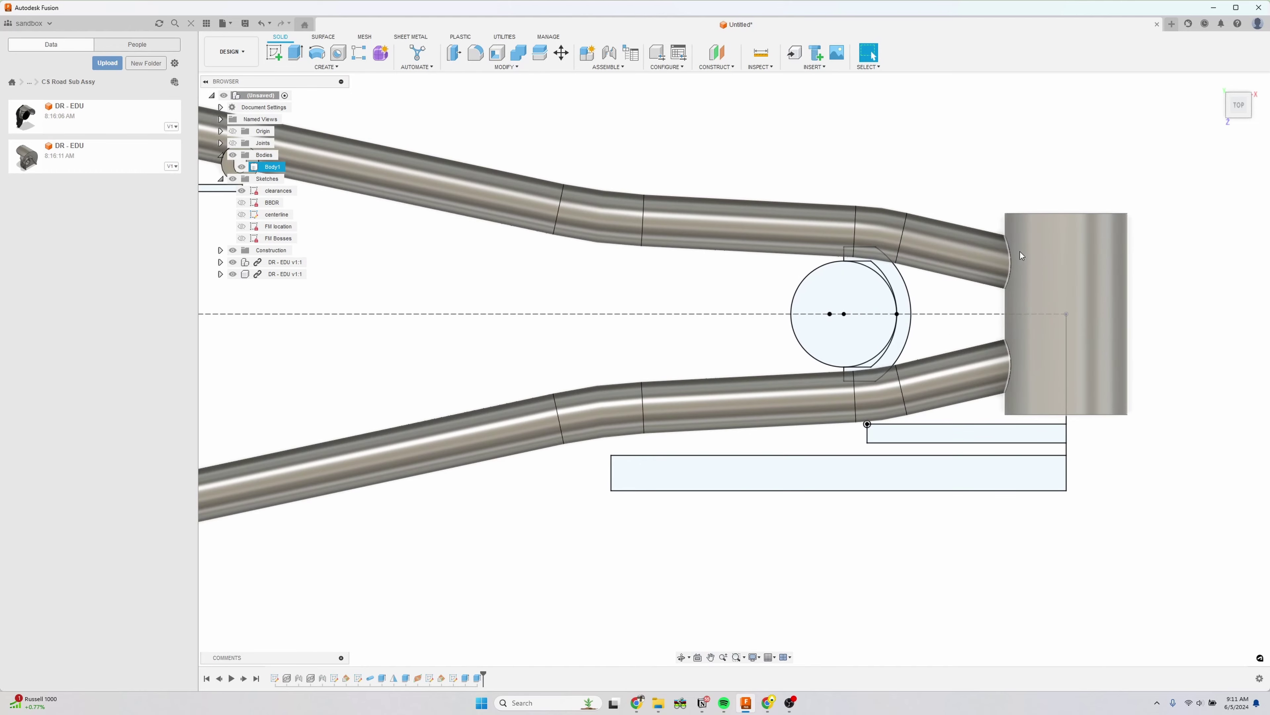
{"action": "middle_click_drag", "start_coordinate": [1117, 441], "coordinate": [996, 233], "text": "shift"}
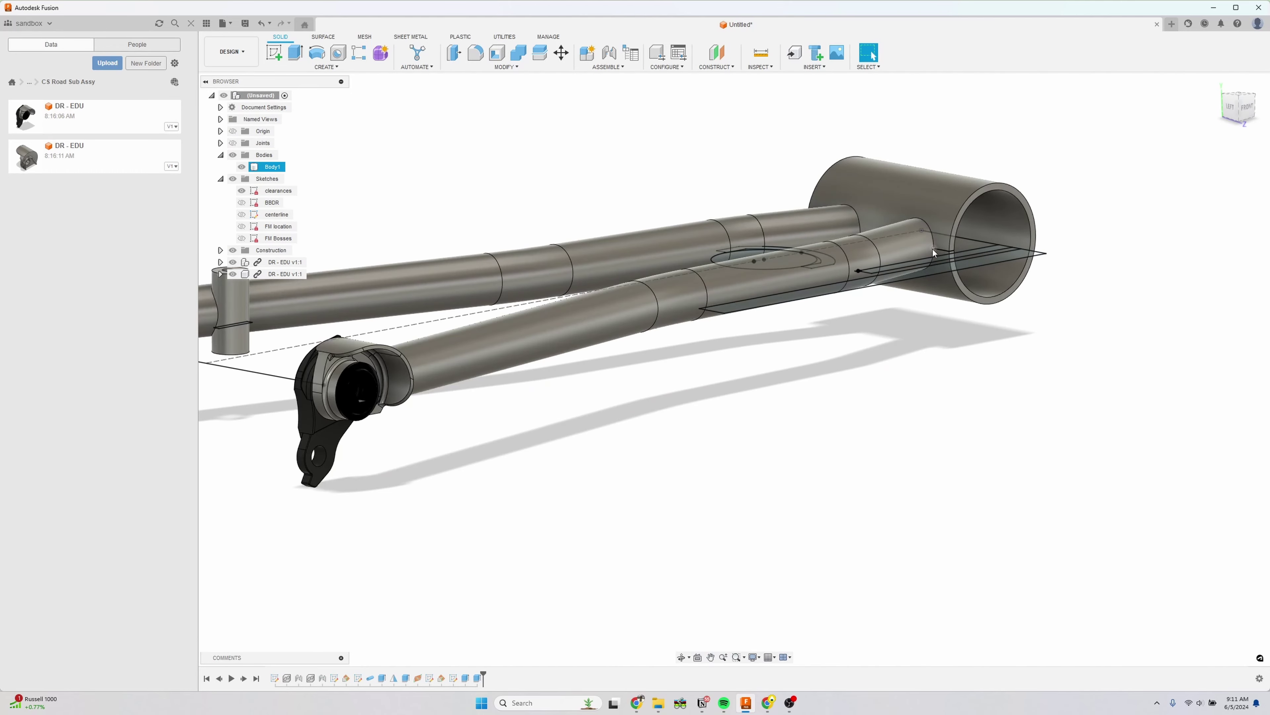
{"action": "left_click", "coordinate": [1242, 98]}
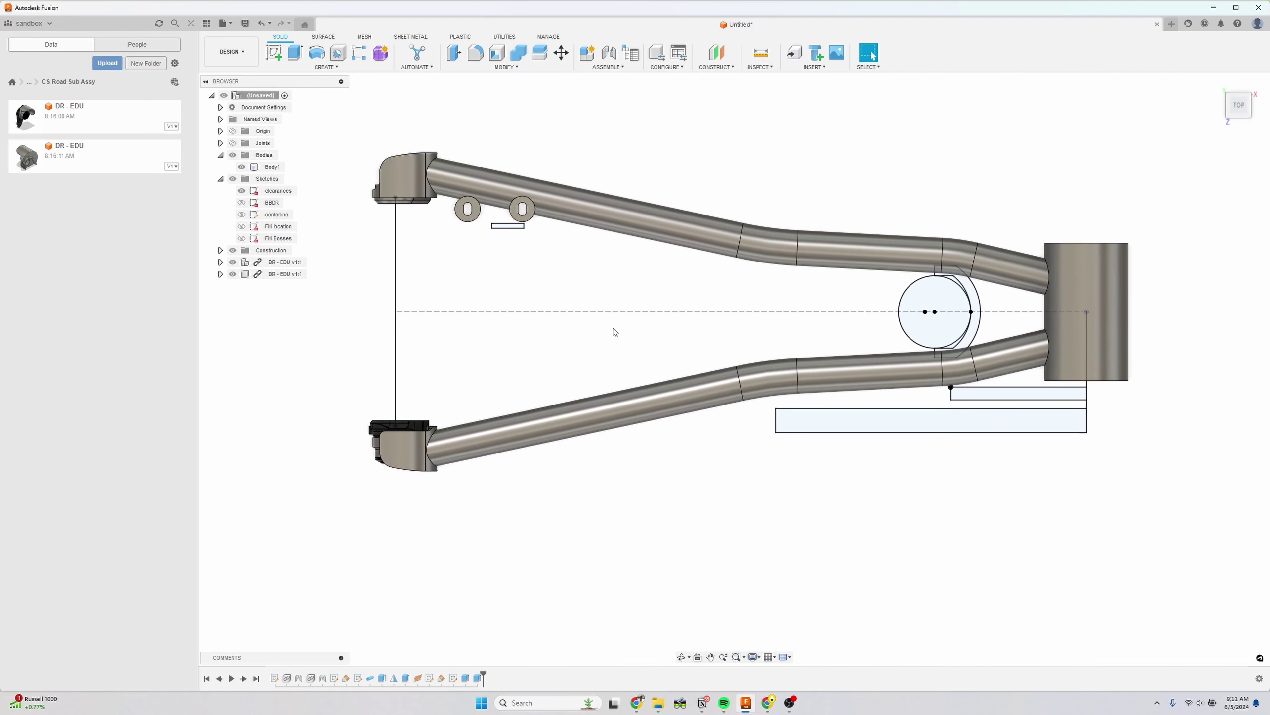
{"action": "left_click", "coordinate": [241, 191]}
{"action": "scroll", "coordinate": [629, 448], "scroll_direction": "down", "scroll_amount": 2}
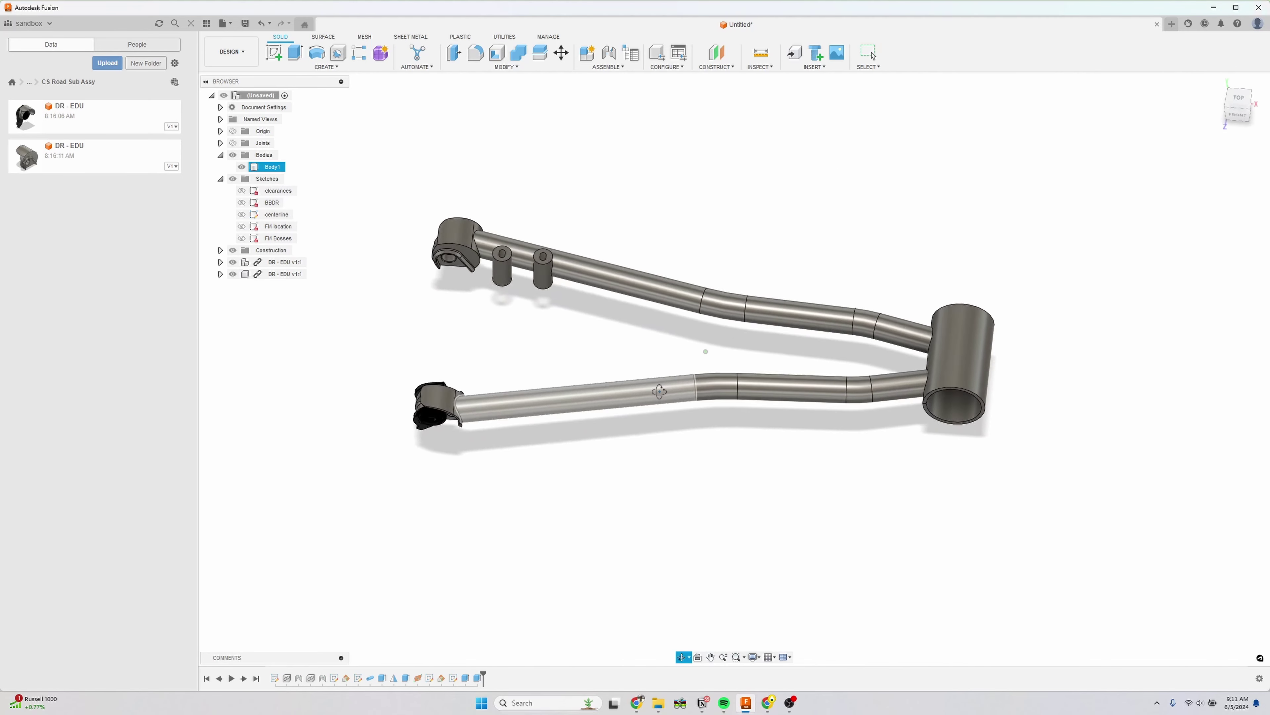